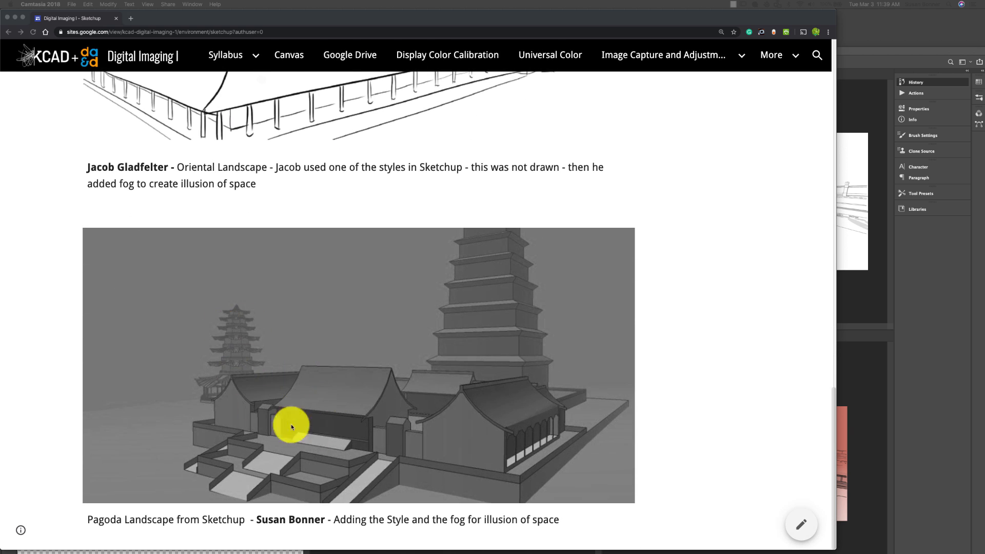
# - Review the SketchUp exercise instructions on the course page and open the linked sketchup.com website
pyautogui.scroll(14, 336, 451)
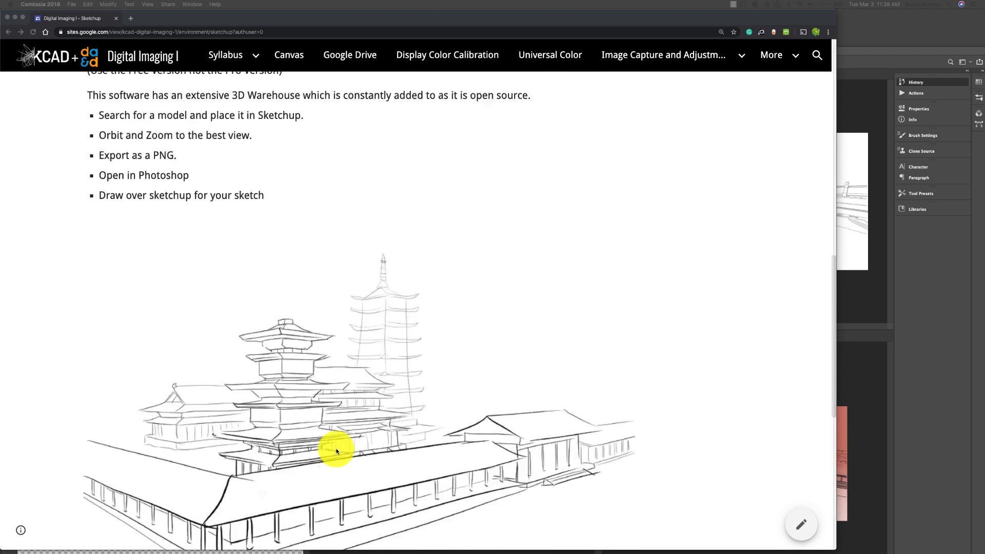
pyautogui.scroll(8, 337, 451)
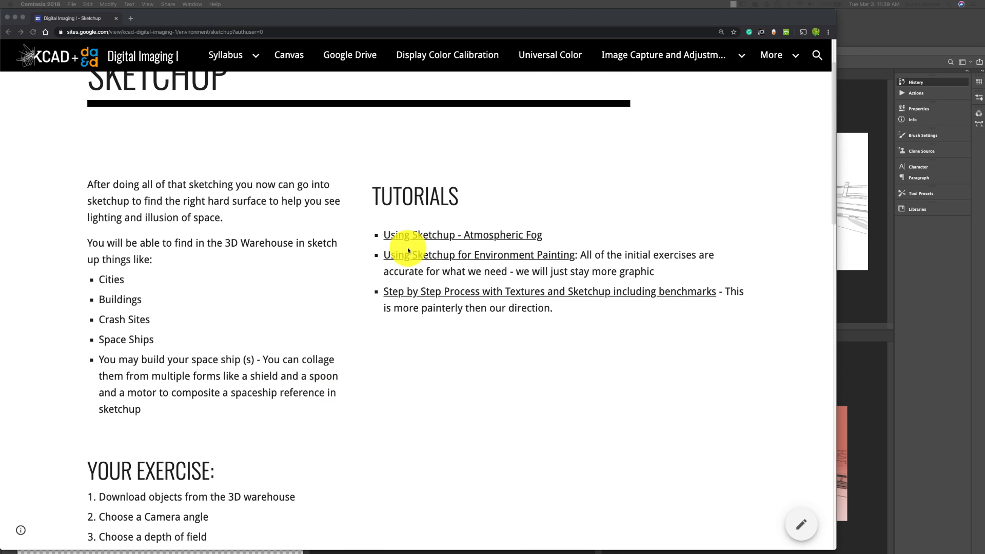
pyautogui.scroll(2, 129, 408)
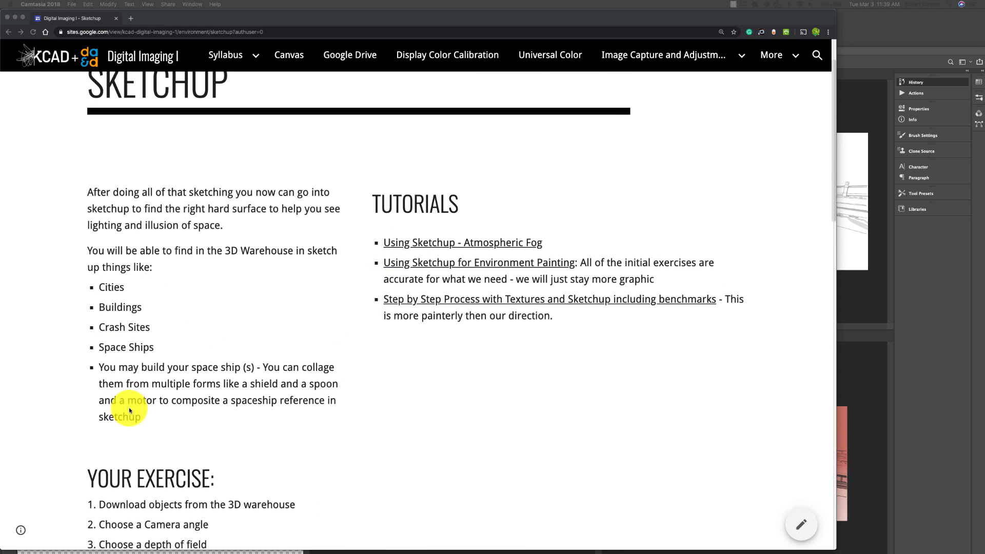
pyautogui.scroll(-7, 130, 409)
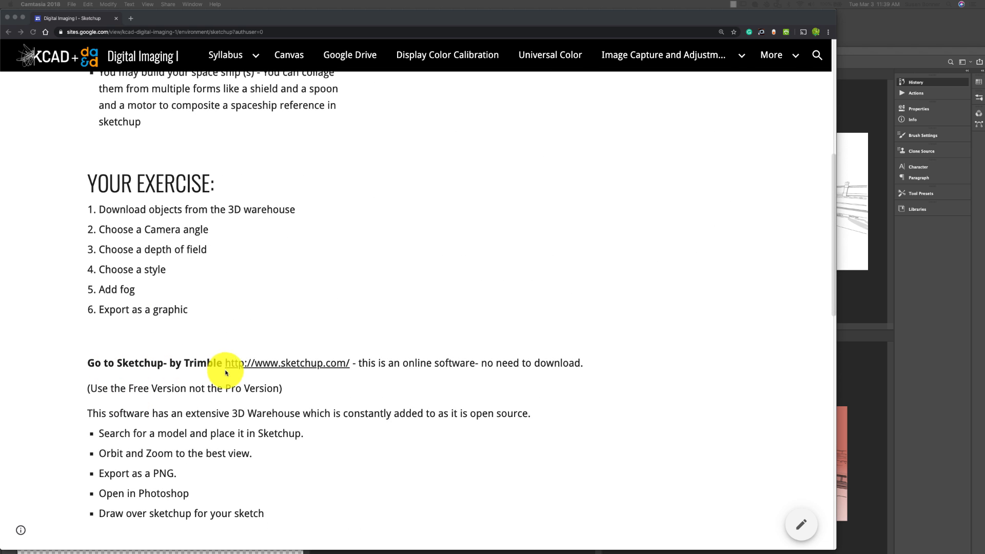
pyautogui.click(302, 366)
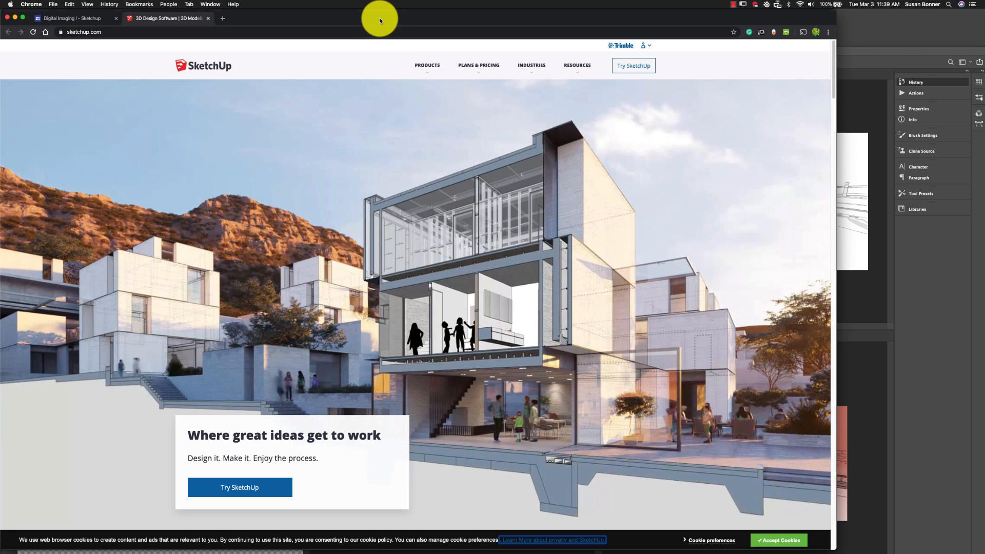
# - Switch to Photoshop in place of the browser and examine the boat examples Boat2.png and Boat2.psd
pyautogui.click(15, 17)
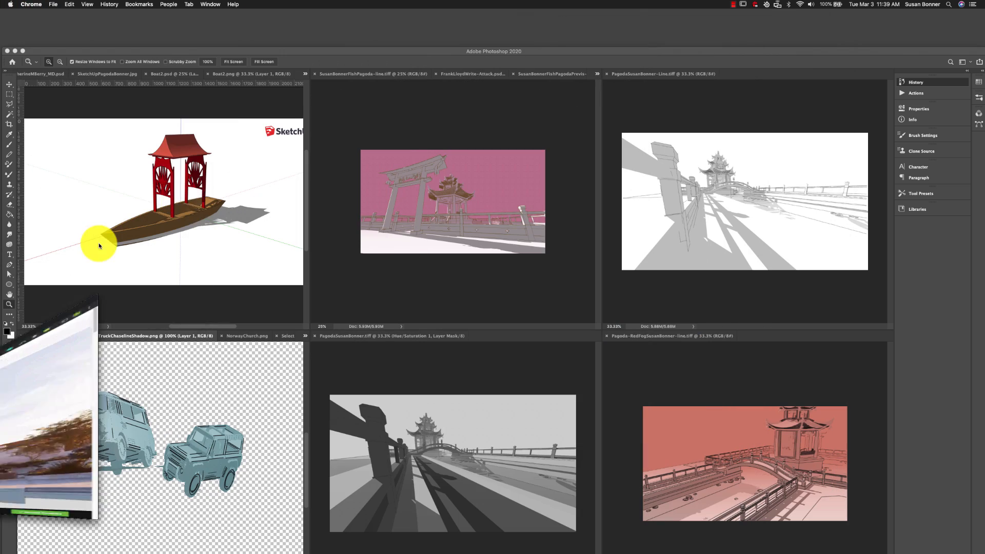
pyautogui.doubleClick(208, 51)
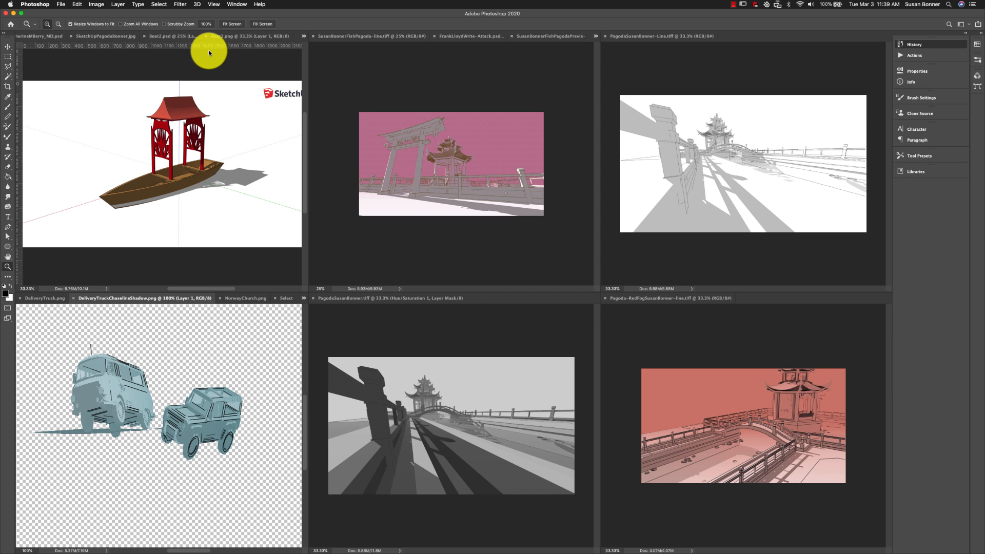
pyautogui.click(205, 128)
pyautogui.press('space')
pyautogui.moveTo(202, 131); pyautogui.dragTo(151, 137)
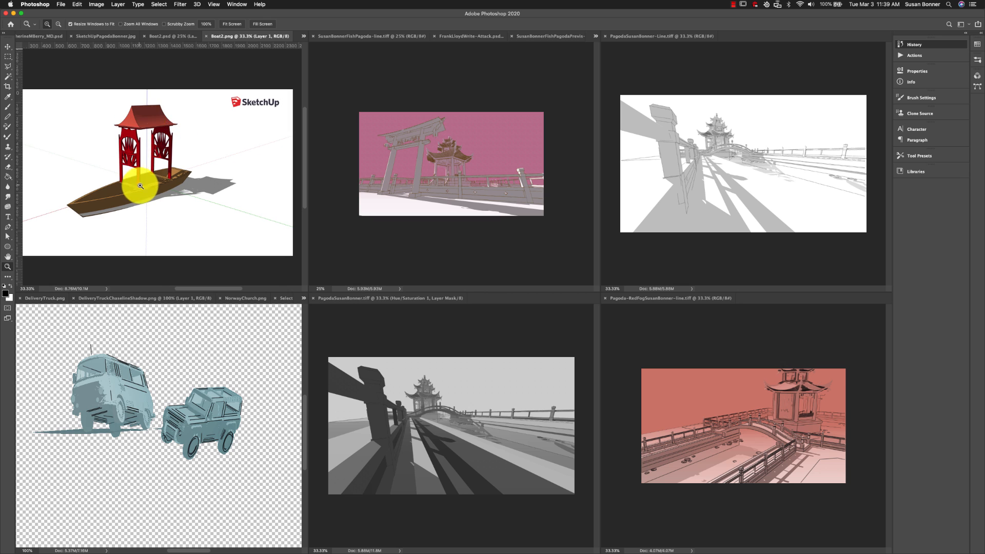
pyautogui.click(172, 38)
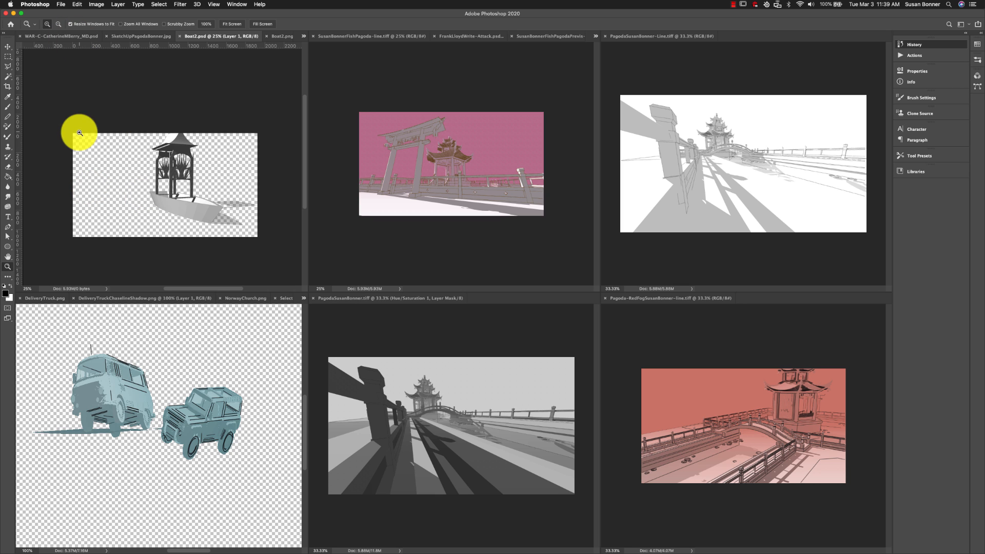
pyautogui.click(282, 35)
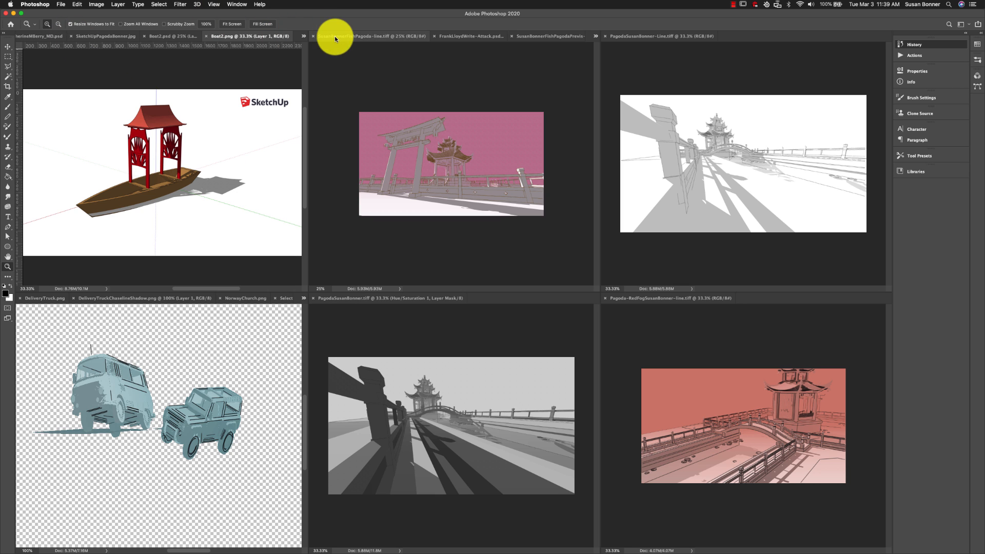
# - Examine the pink fish pagoda image, the blue FrankLloydWrite-Attack.psd composition and the white pagoda line image up close
pyautogui.click(377, 38)
pyautogui.click(434, 159)
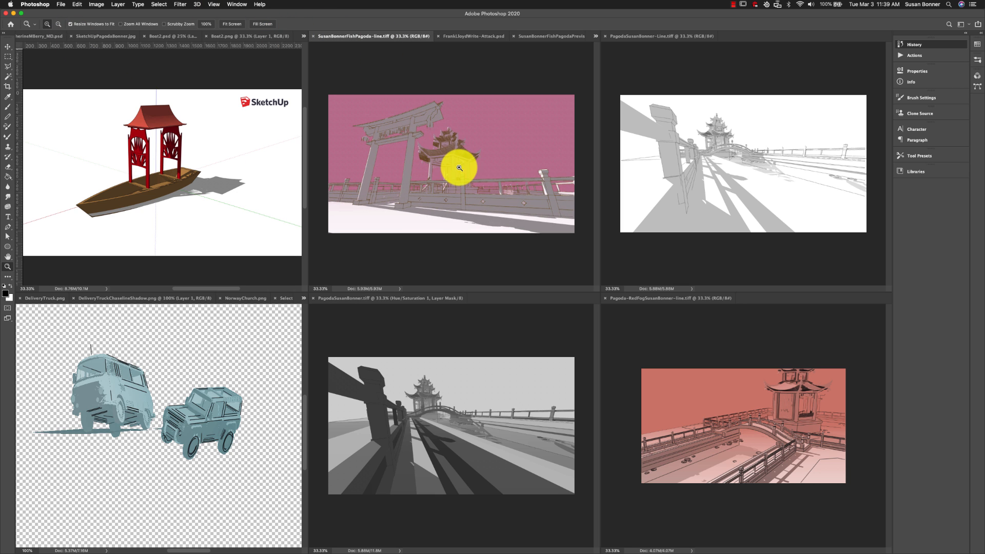
pyautogui.click(458, 37)
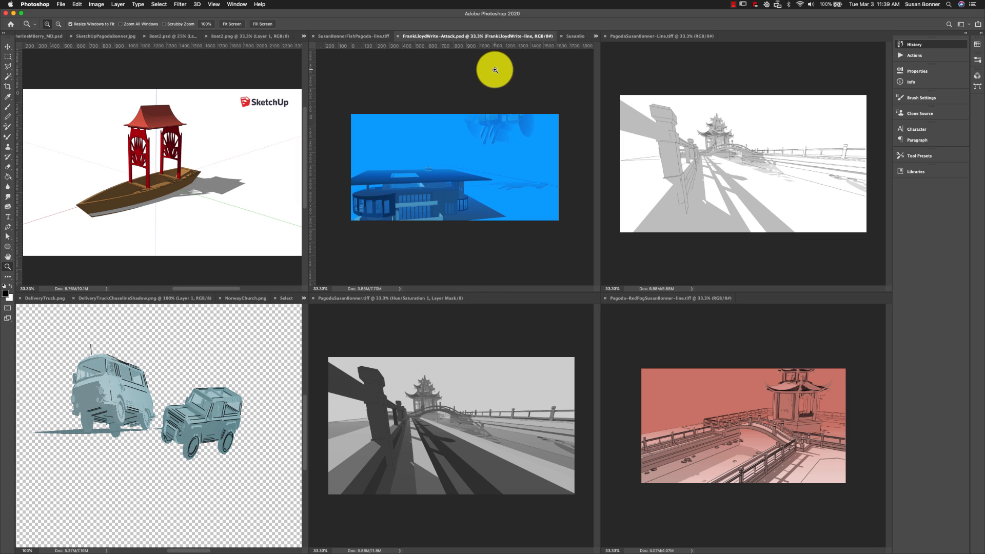
pyautogui.click(491, 145)
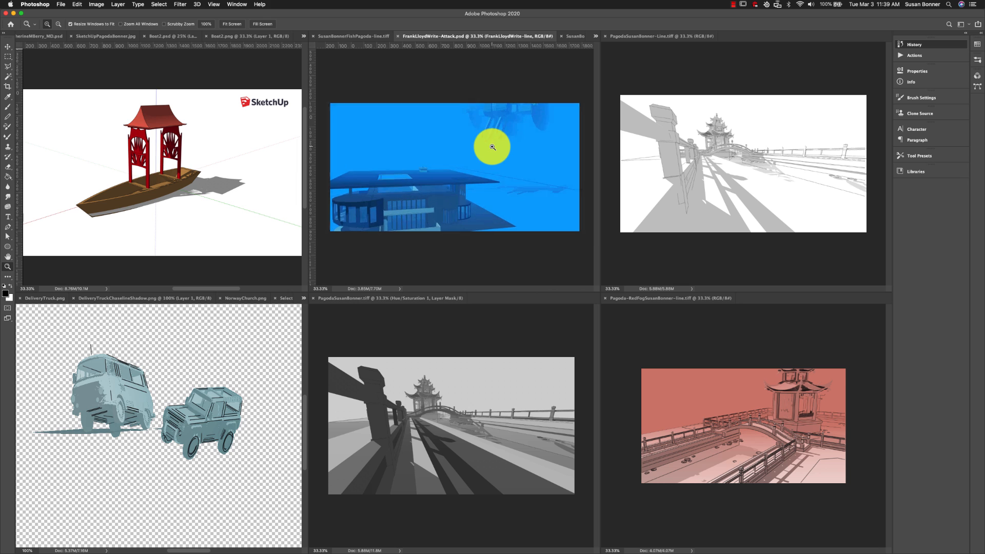
pyautogui.moveTo(516, 135)
pyautogui.mouseDown()
pyautogui.moveTo(497, 141)
pyautogui.moveTo(516, 147)
pyautogui.mouseUp()
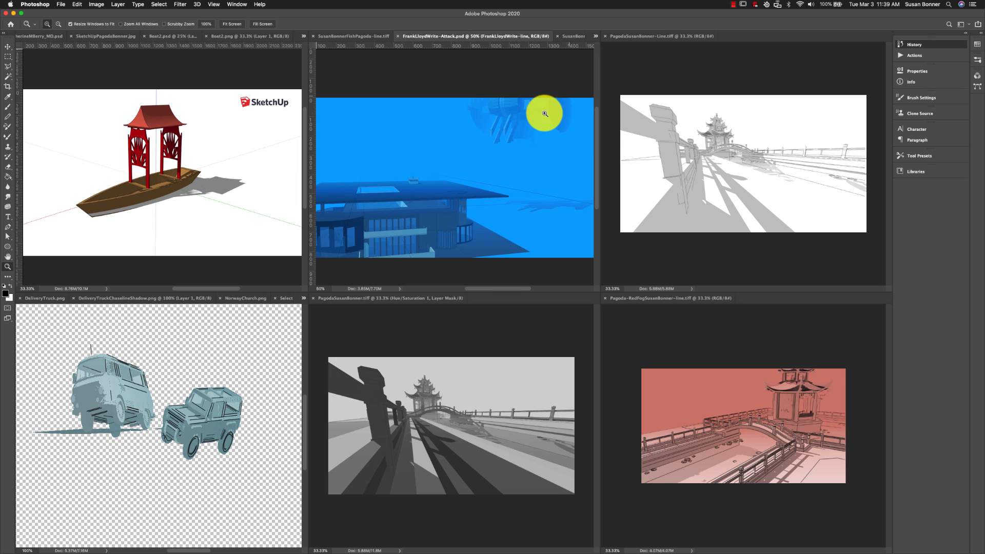
pyautogui.click(657, 35)
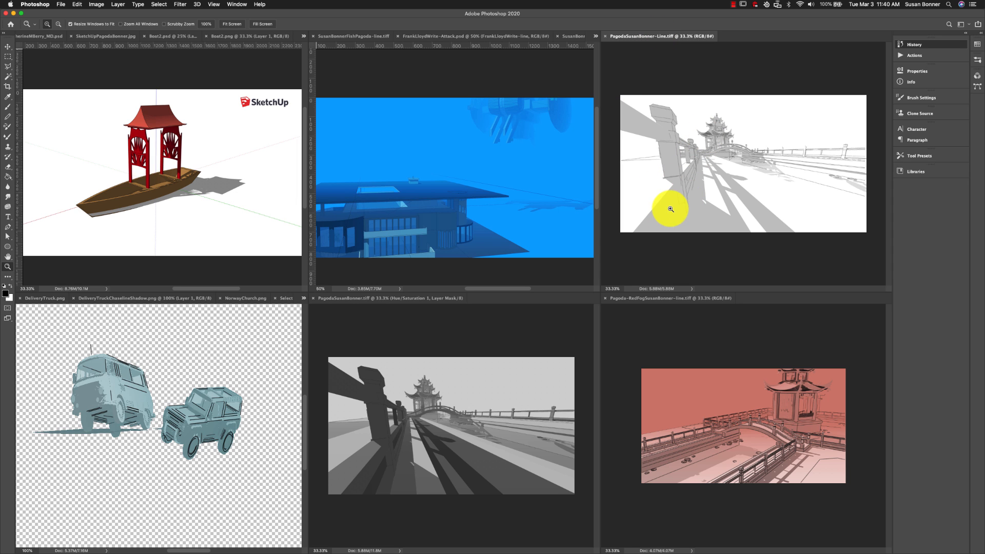
# - Compare Selections-Path Up.psd, NorwayChurch.png, DeliveryTruck.png and DeliveryTruckChaselineShadow.png with the grey and red-fog pagoda images
pyautogui.click(285, 298)
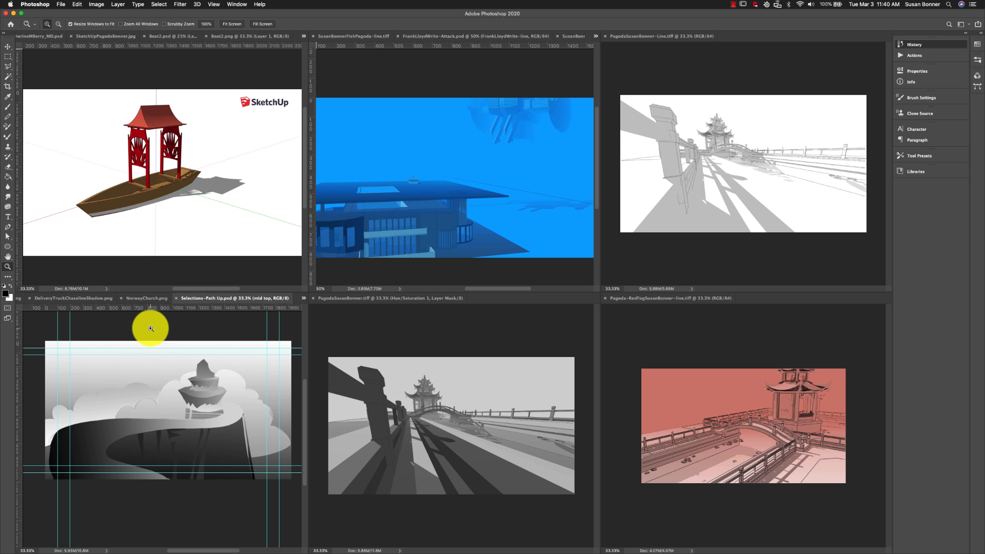
pyautogui.click(149, 299)
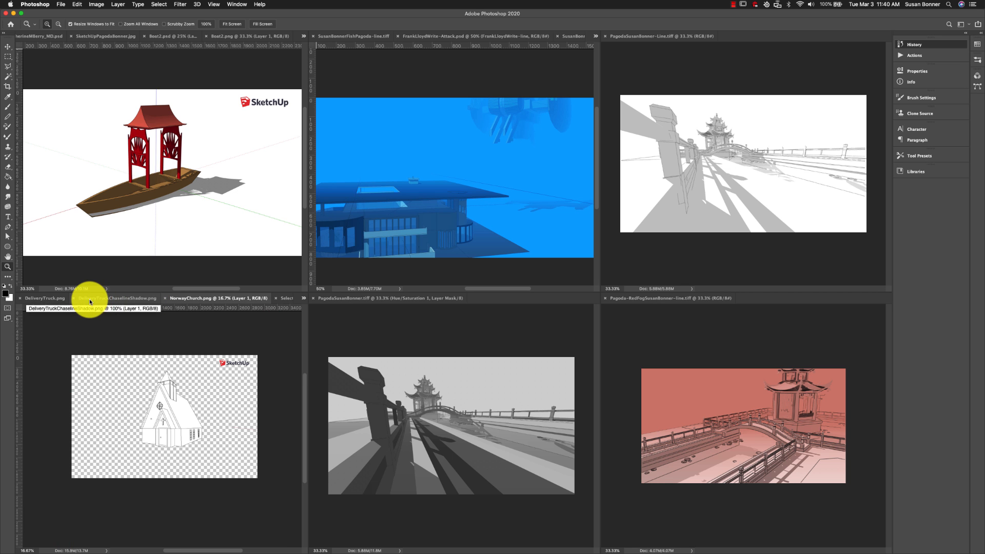
pyautogui.click(41, 299)
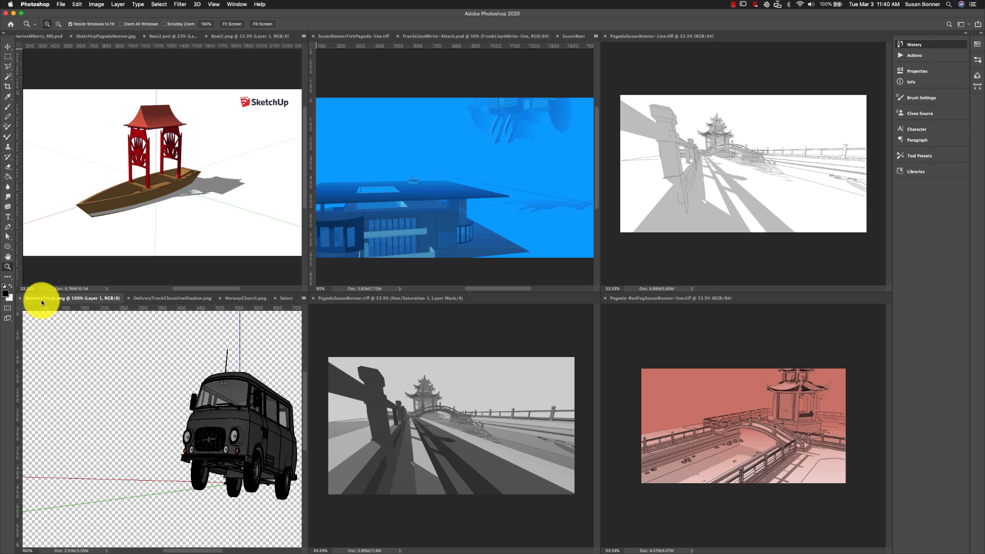
pyautogui.keyDown('alt'); pyautogui.click(149, 441); pyautogui.keyUp('alt')
pyautogui.keyDown('alt'); pyautogui.click(158, 437); pyautogui.keyUp('alt')
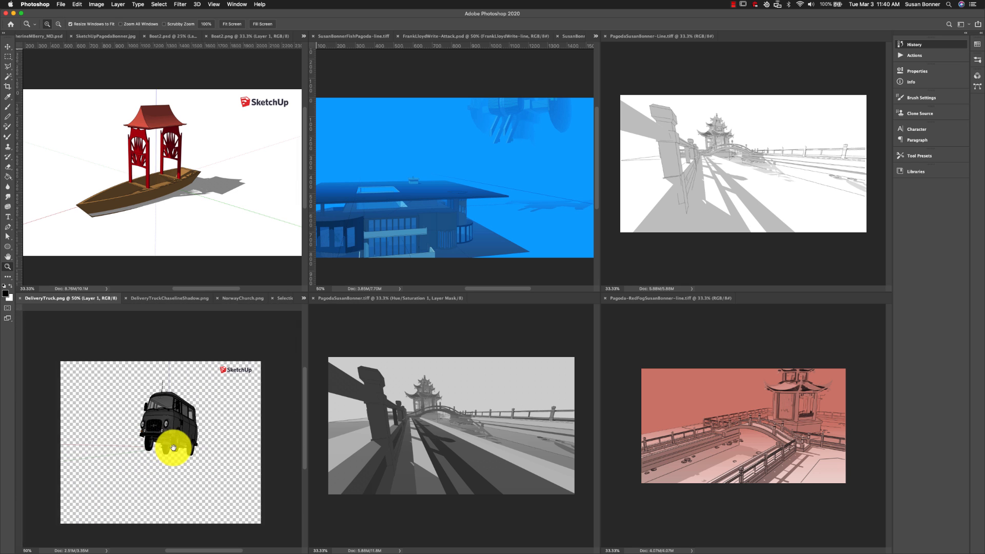
pyautogui.click(286, 298)
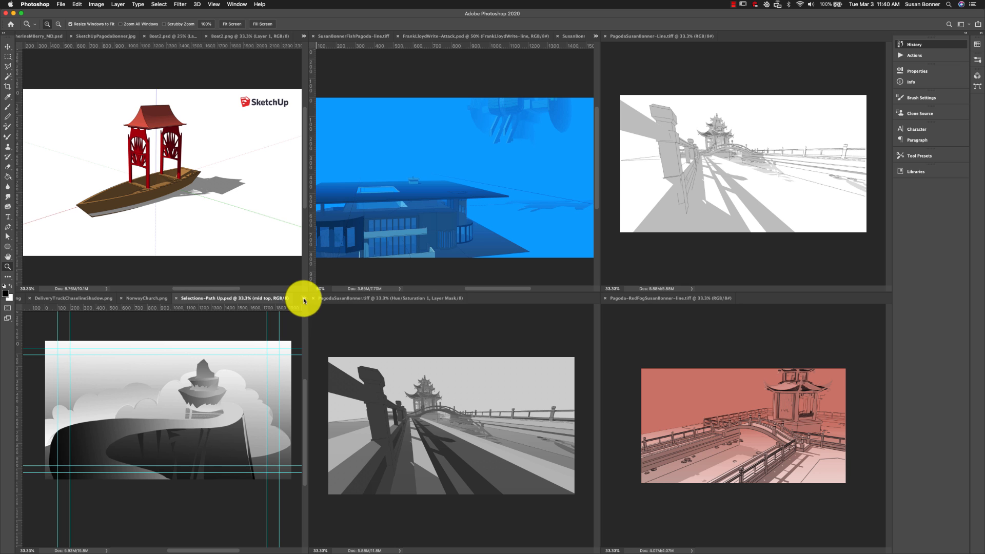
pyautogui.click(304, 299)
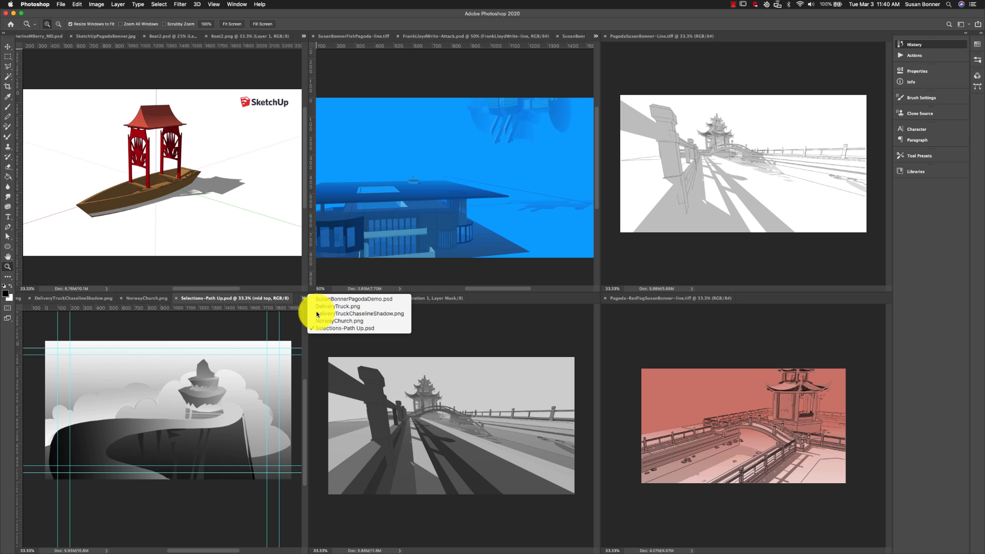
pyautogui.click(320, 314)
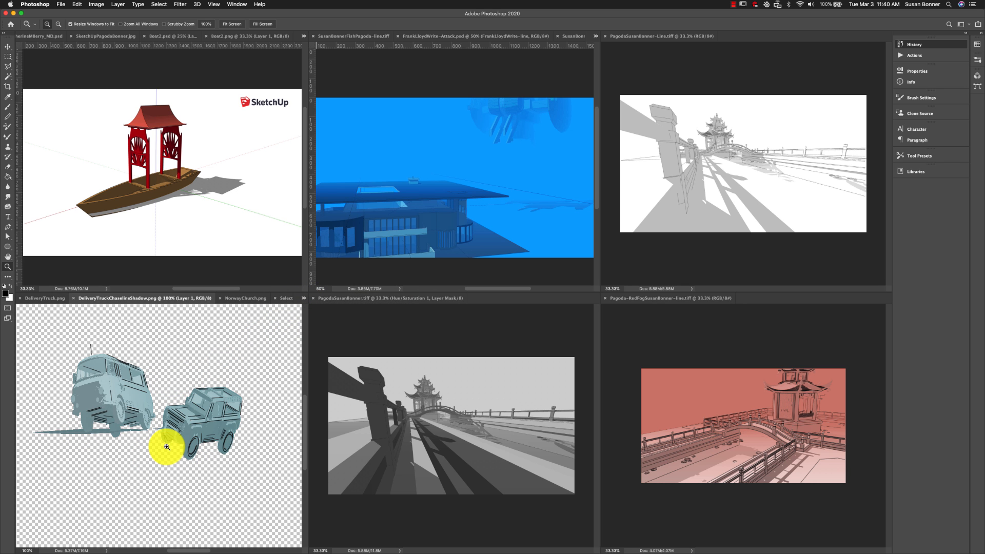
pyautogui.click(404, 298)
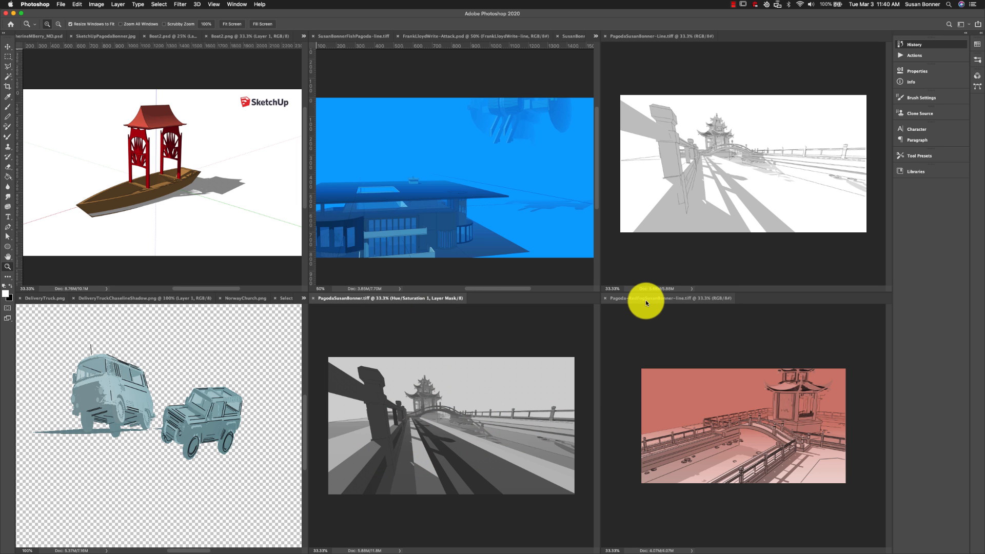
pyautogui.click(644, 315)
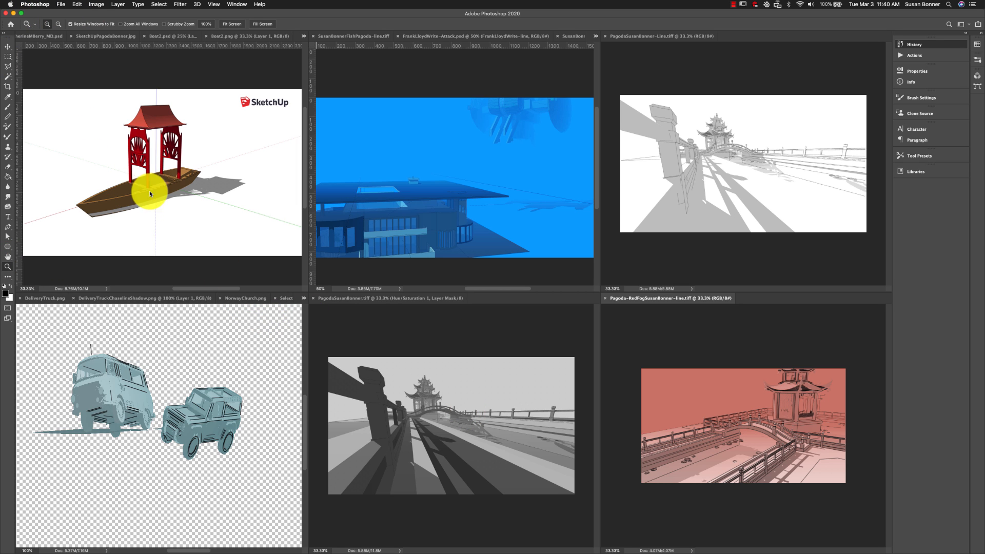
# - Switch back to Chrome and open the SketchUp Free product page for personal use
pyautogui.click(13, 14)
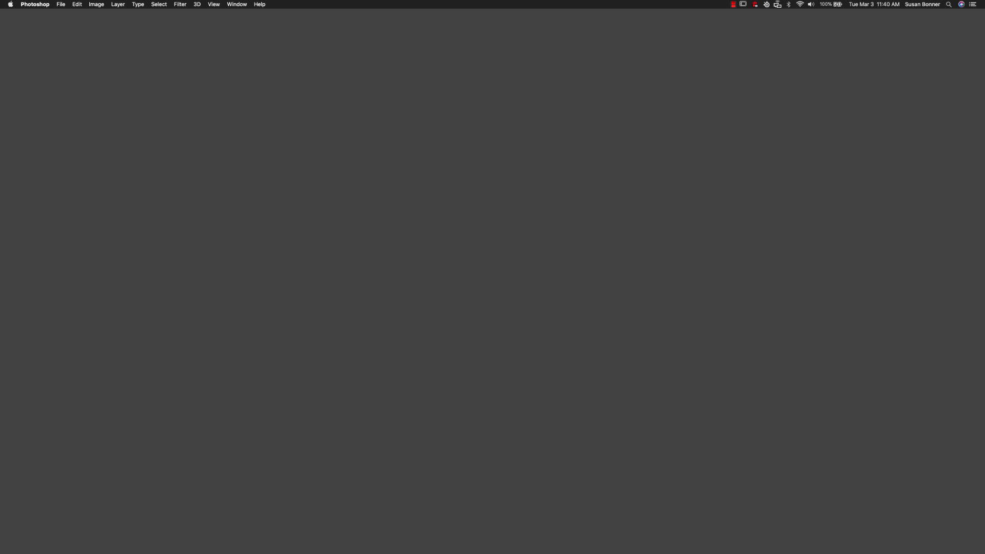
pyautogui.click(1, 426)
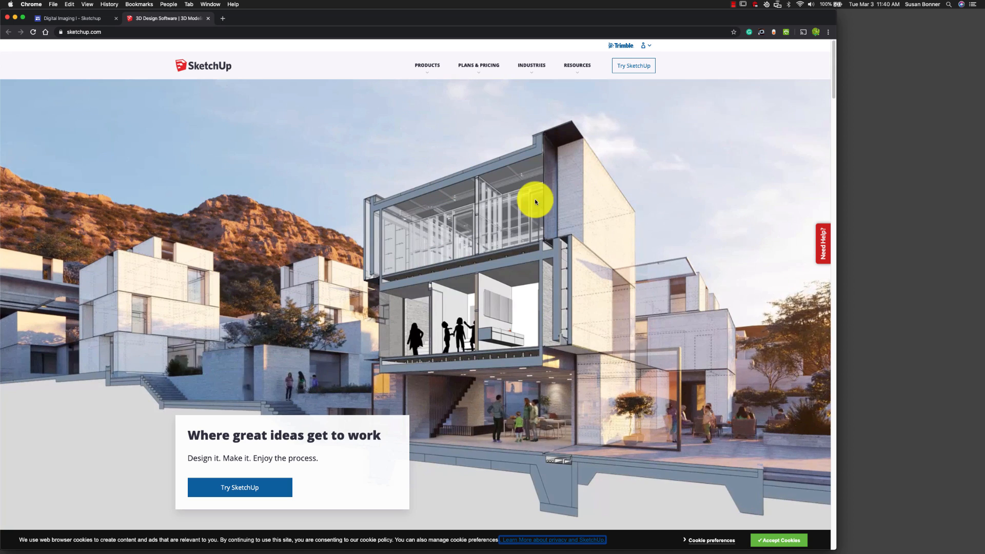
pyautogui.click(641, 46)
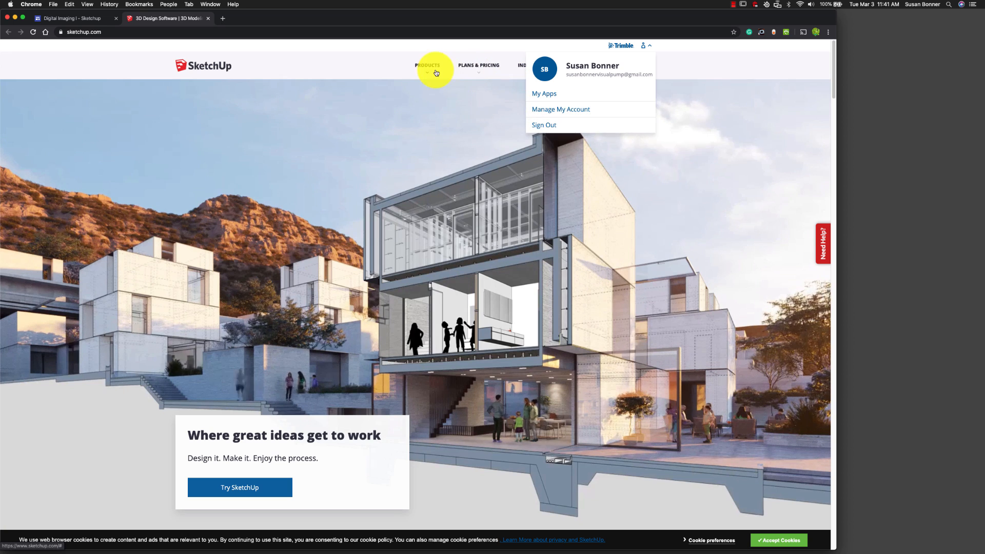
pyautogui.moveTo(429, 70)
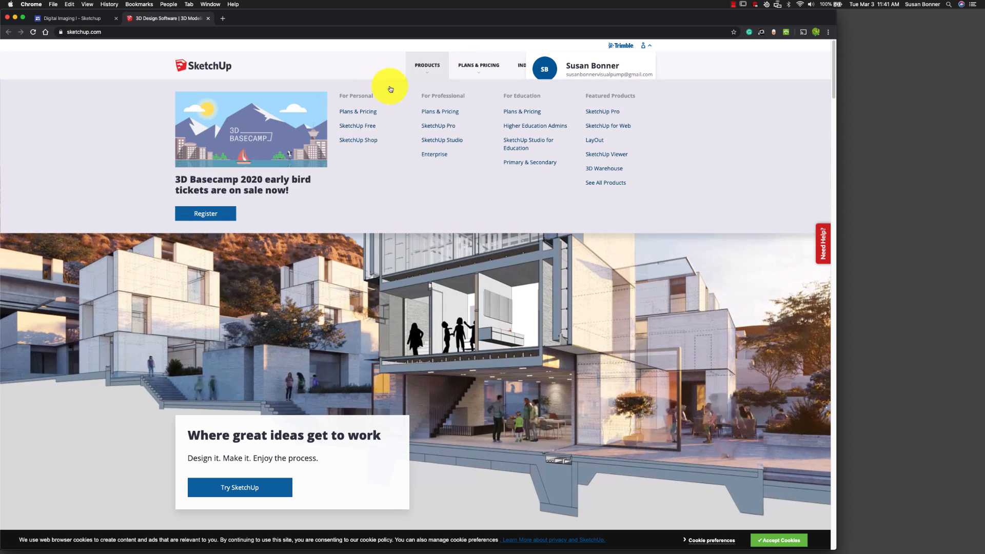
pyautogui.click(358, 127)
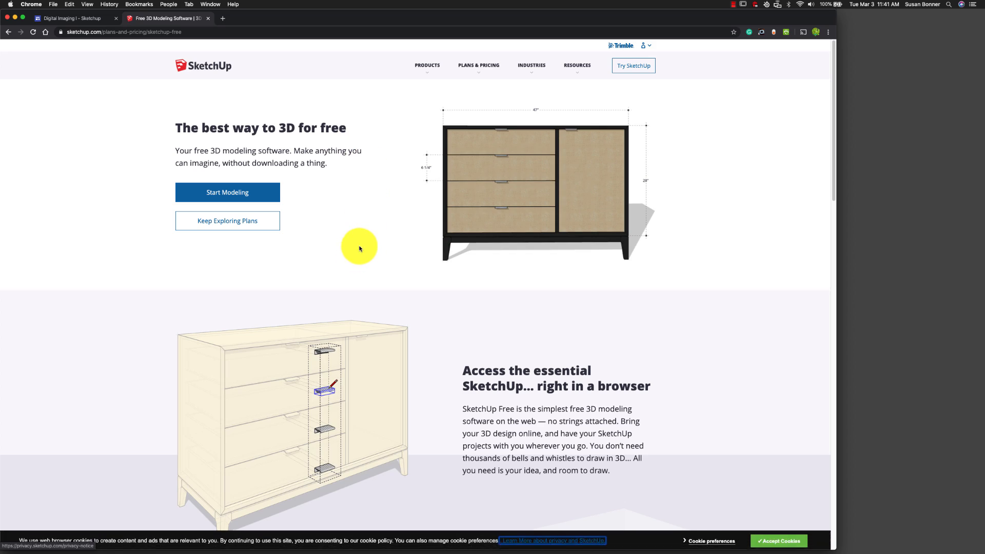
pyautogui.scroll(-1, 349, 262)
pyautogui.scroll(1, 349, 263)
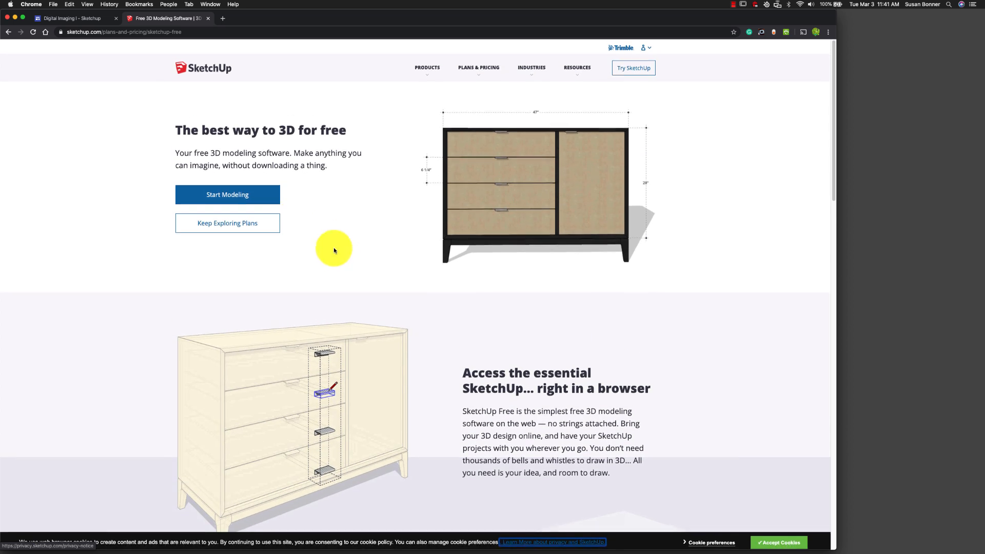
# - Launch the SketchUp Free web modeler and create a new model from Simple Template - Feet and Inches
pyautogui.click(236, 193)
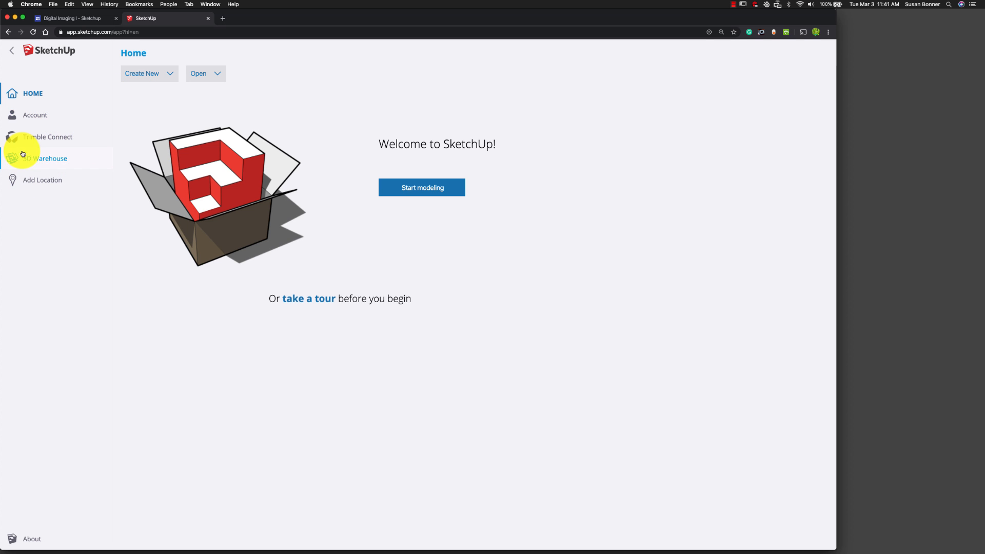
pyautogui.click(174, 80)
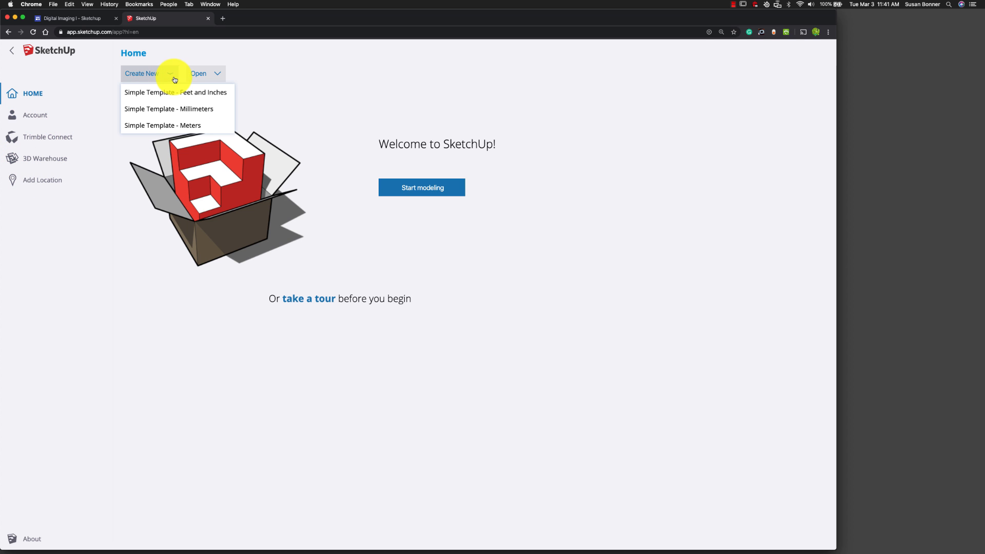
pyautogui.click(206, 93)
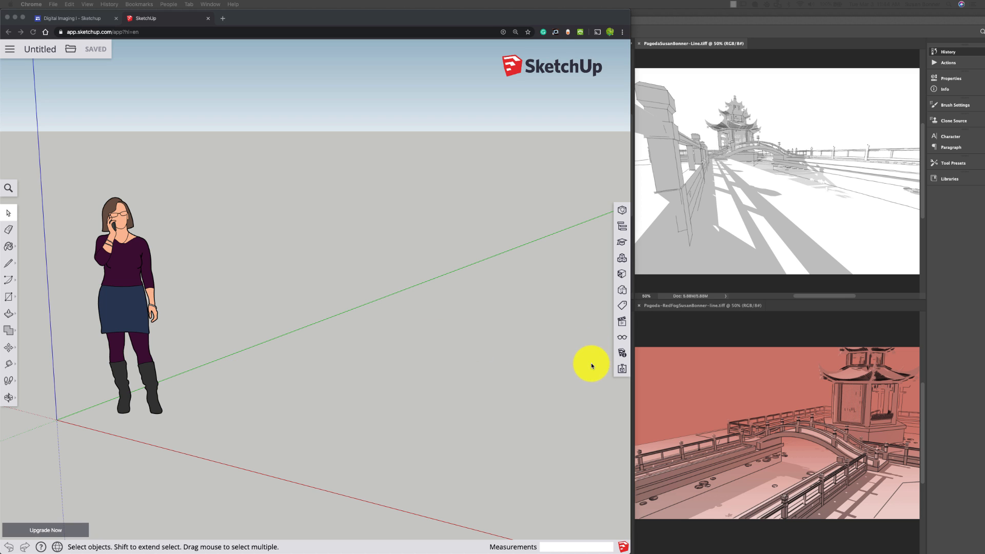
# - Show the Components library without Entity Info and search 3D Warehouse for "pagoda"
pyautogui.click(623, 211)
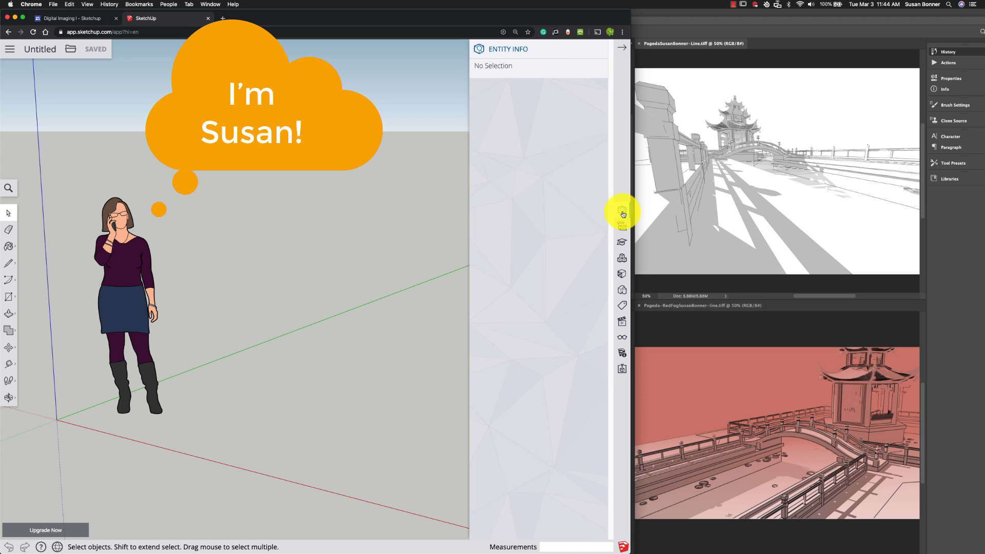
pyautogui.click(623, 260)
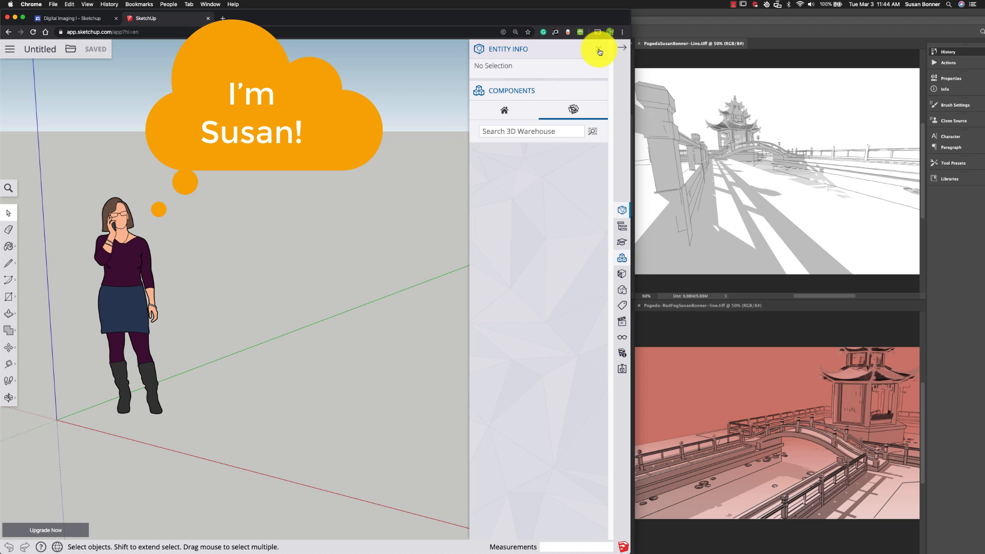
pyautogui.click(599, 51)
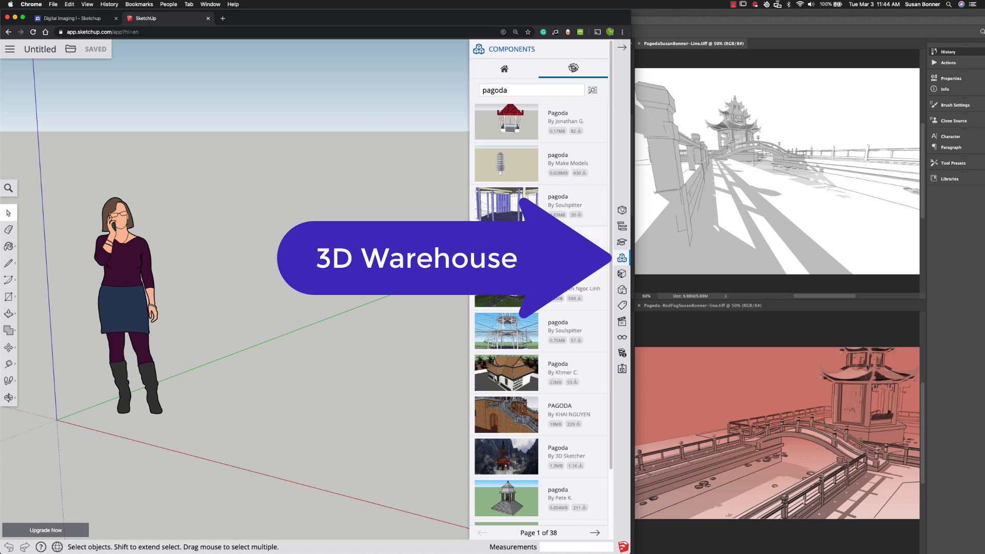
# - Look through the first three pages of 3D Warehouse pagoda results for a suitable model
pyautogui.scroll(-3, 551, 356)
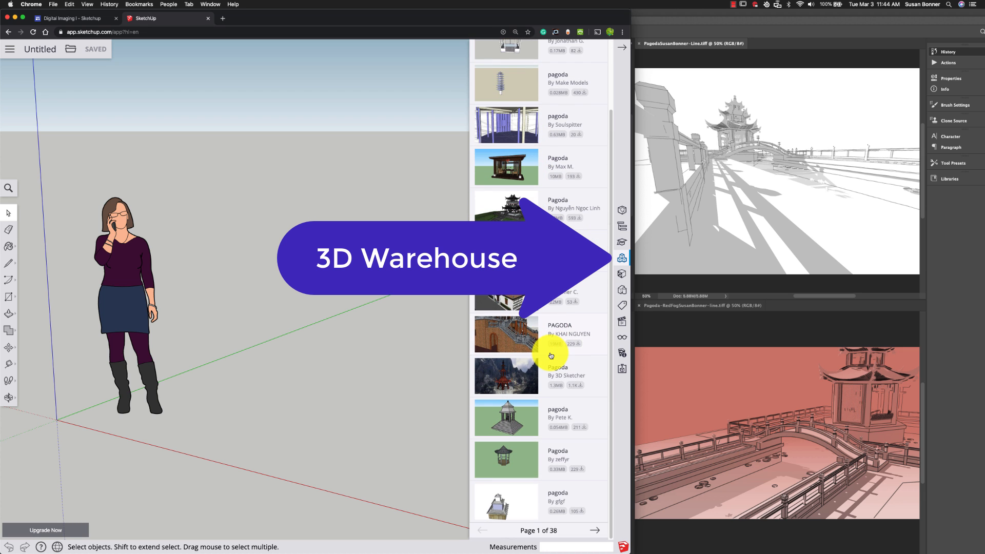
pyautogui.scroll(3, 548, 304)
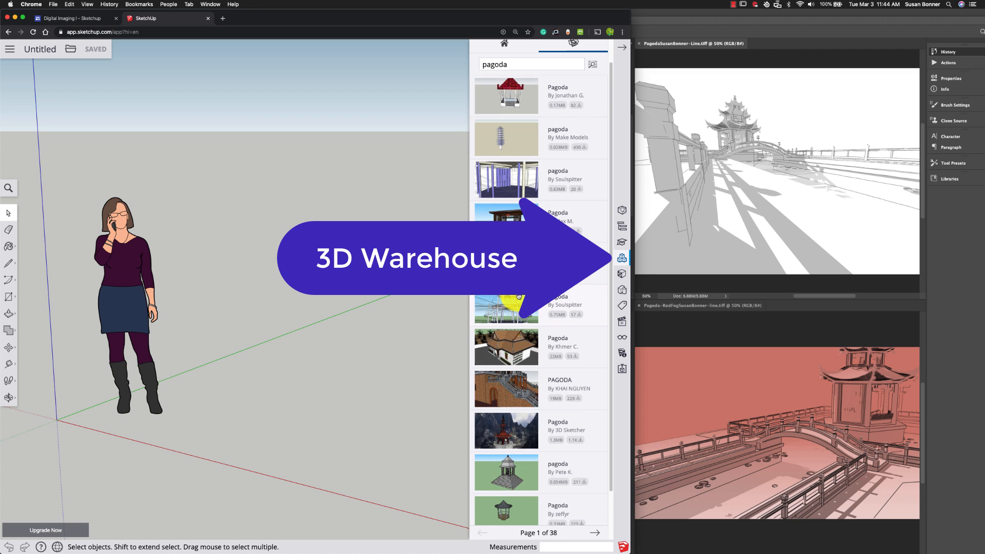
pyautogui.scroll(-3, 513, 303)
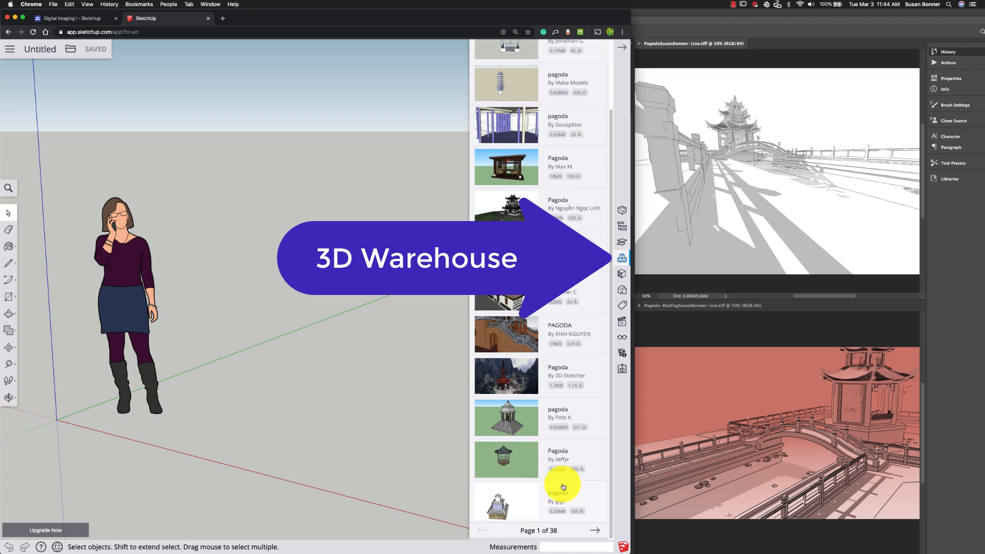
pyautogui.click(596, 531)
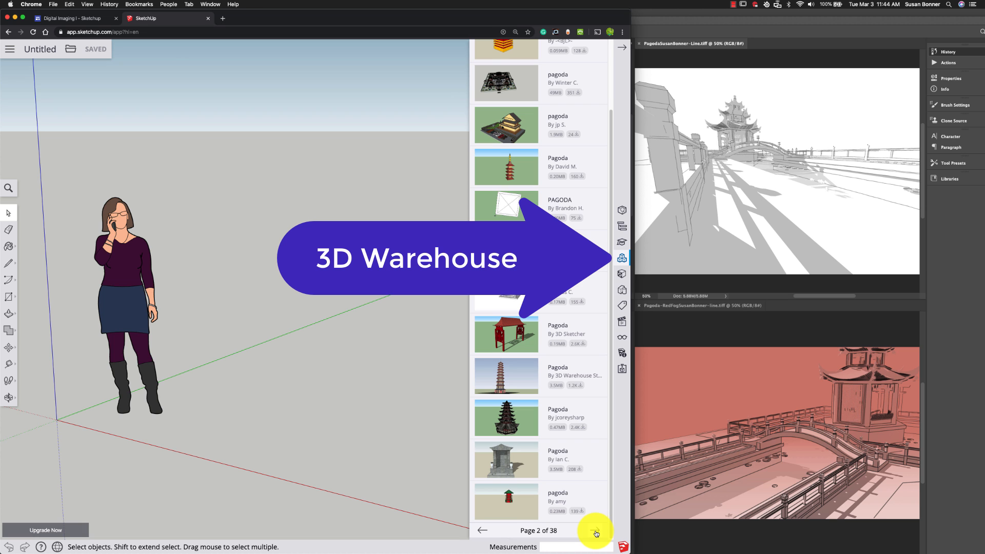
pyautogui.scroll(3, 571, 470)
pyautogui.scroll(-2, 571, 470)
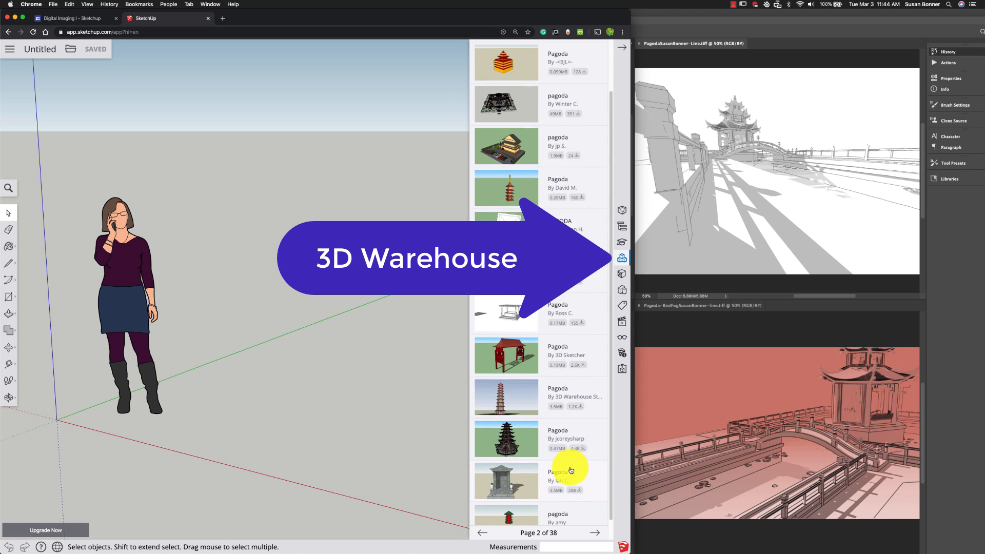
pyautogui.scroll(-1, 571, 470)
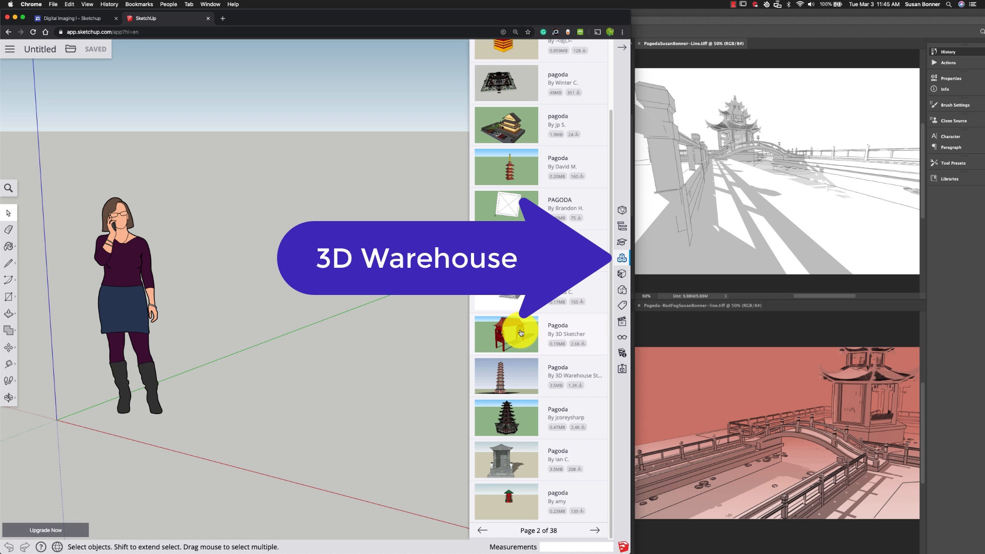
pyautogui.click(595, 531)
pyautogui.scroll(3, 573, 425)
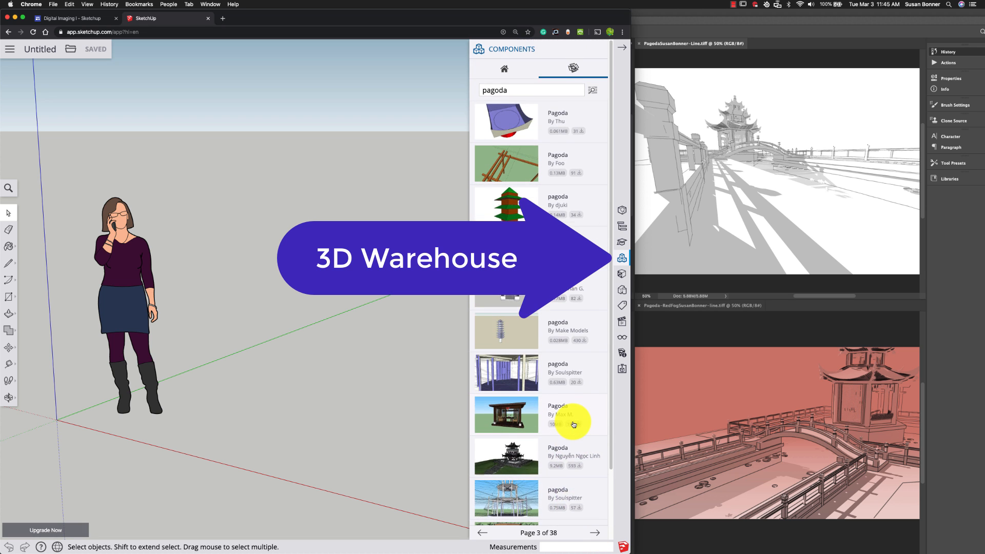
pyautogui.scroll(-3, 574, 425)
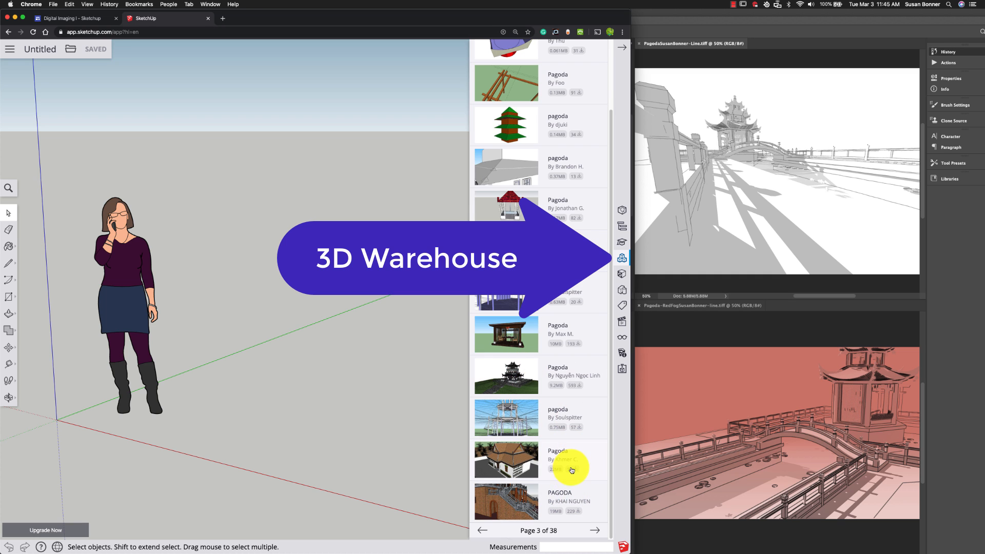
# - Examine pages 4 to 6 of the 3D Warehouse pagoda results, looking for more elaborate temple models
pyautogui.click(594, 532)
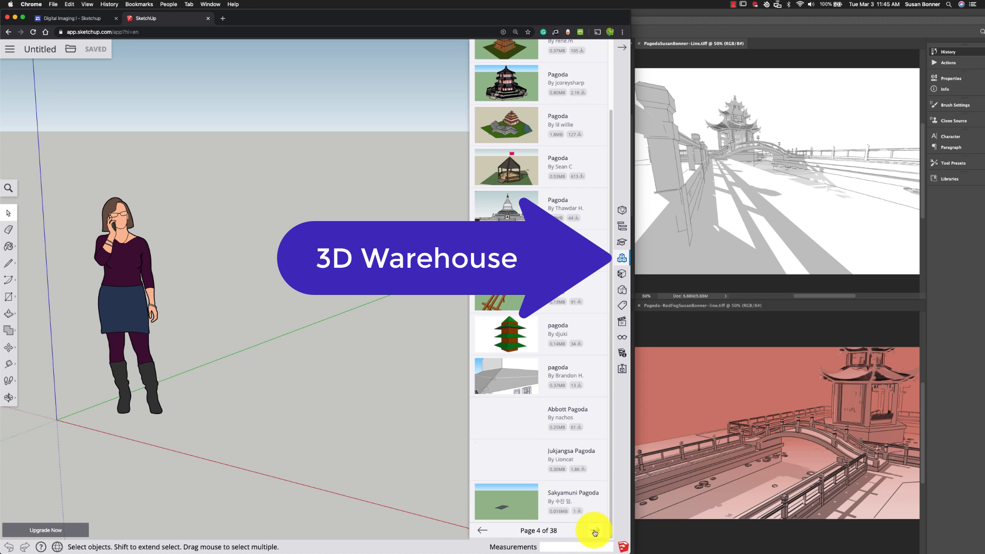
pyautogui.scroll(5, 530, 459)
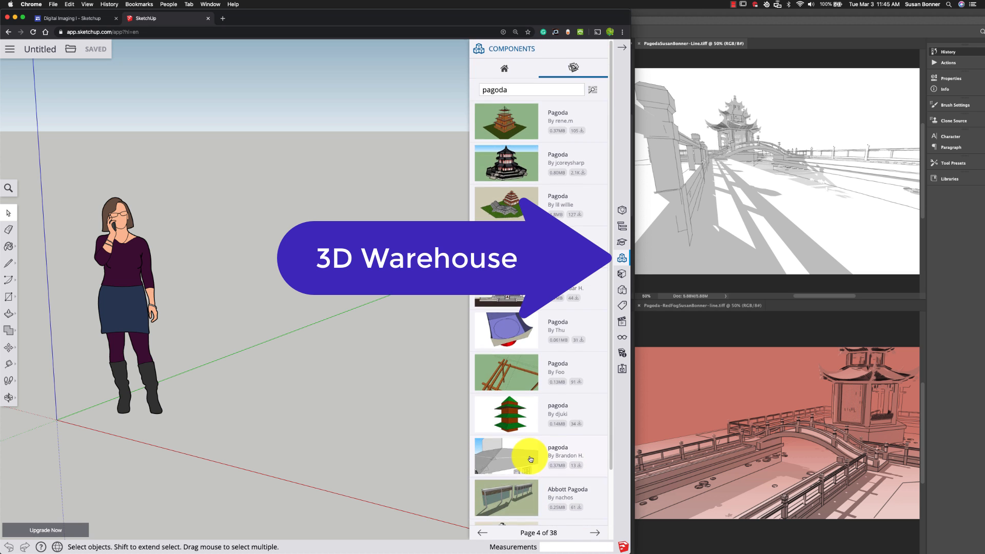
pyautogui.scroll(-2, 529, 454)
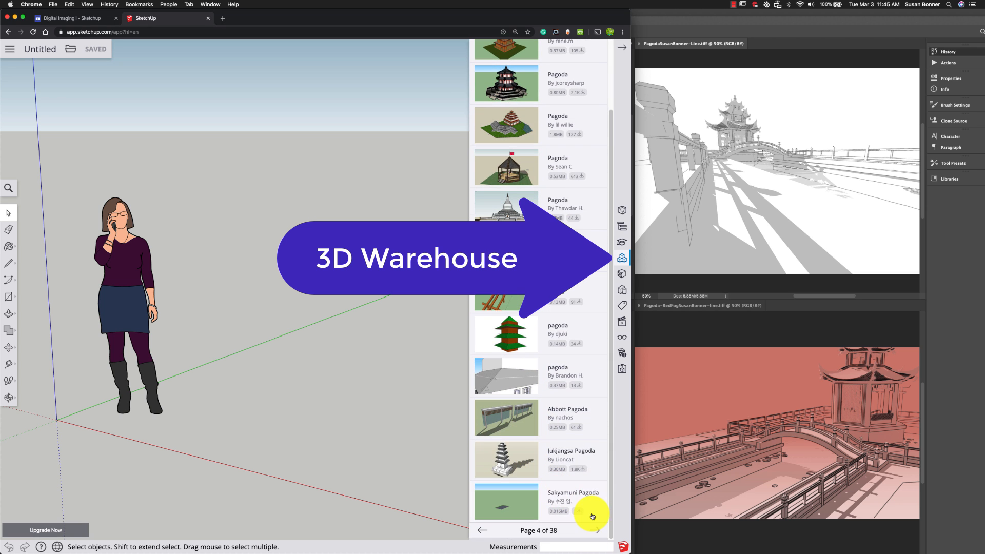
pyautogui.click(597, 531)
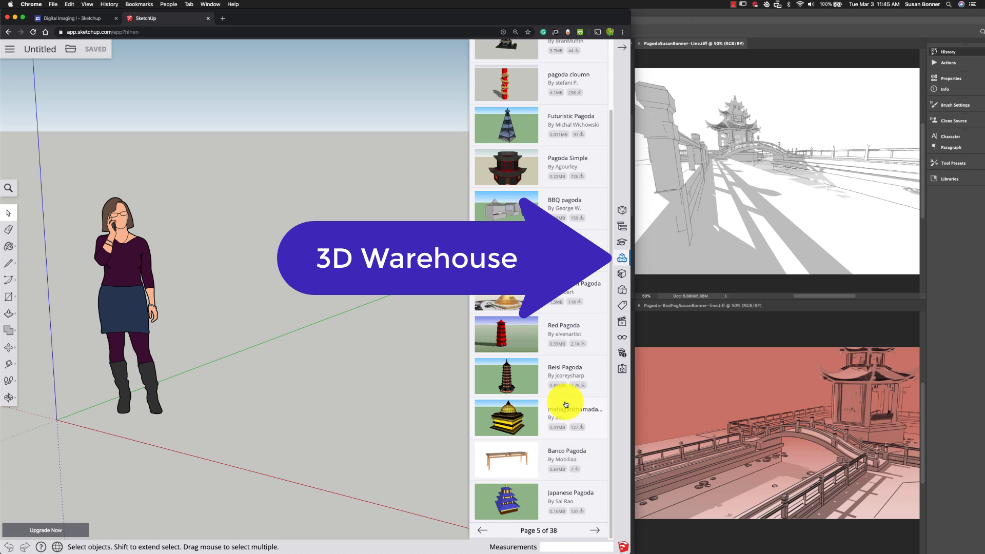
pyautogui.scroll(2, 566, 405)
pyautogui.scroll(-2, 566, 404)
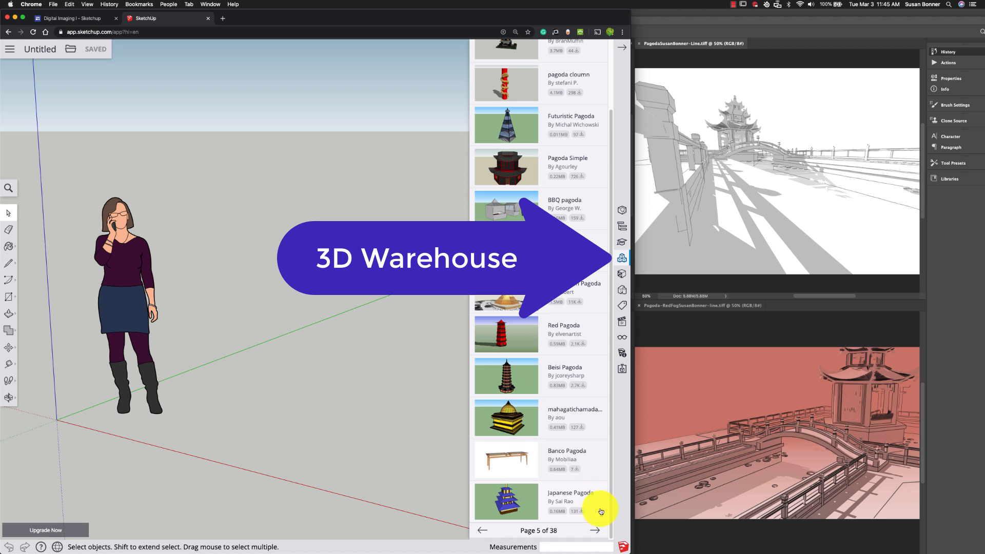
pyautogui.click(595, 534)
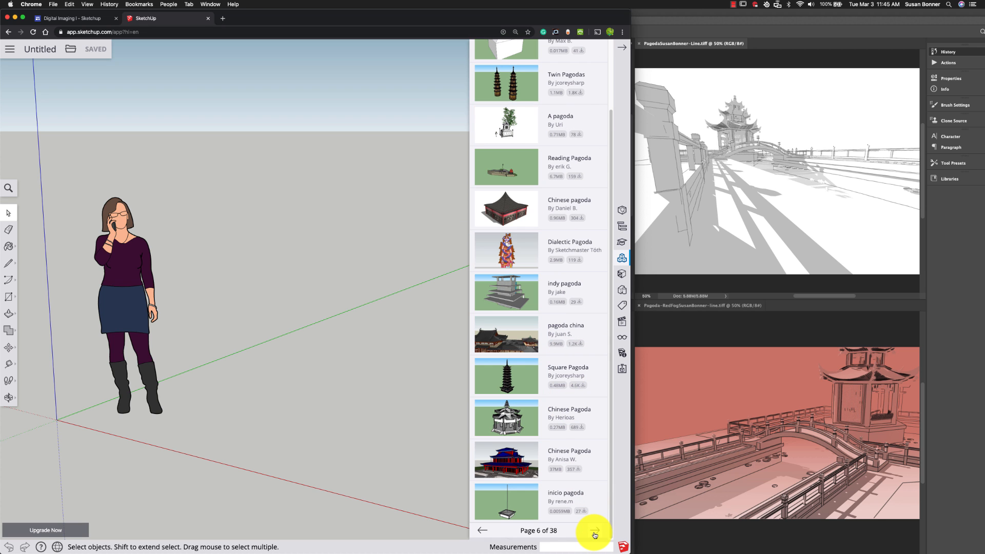
pyautogui.scroll(1, 577, 434)
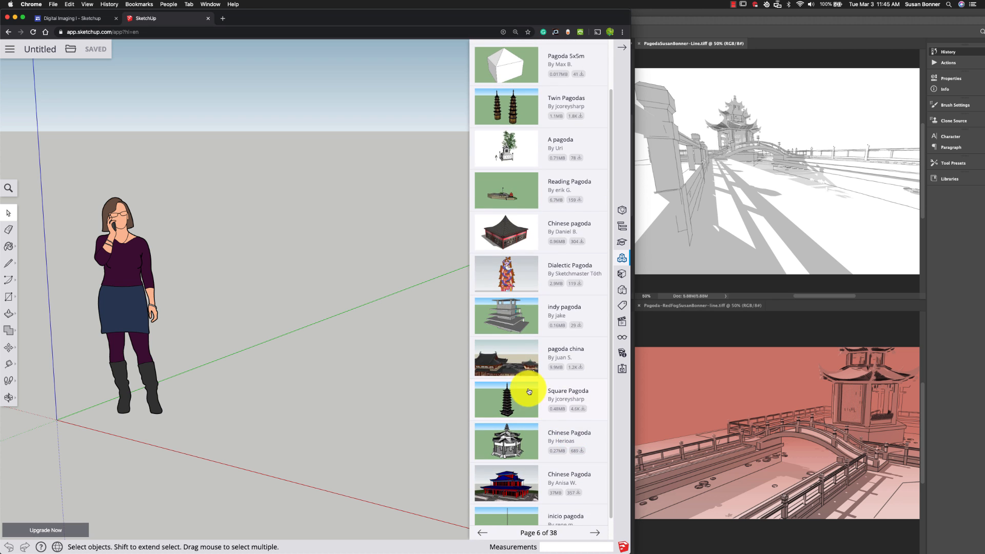
pyautogui.scroll(1, 549, 410)
pyautogui.scroll(1, 549, 411)
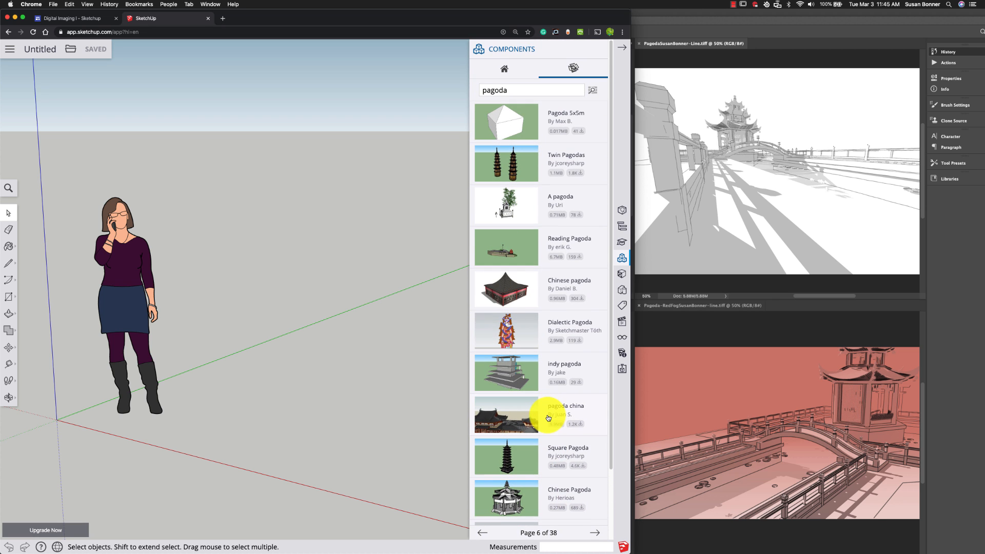
pyautogui.scroll(-2, 545, 435)
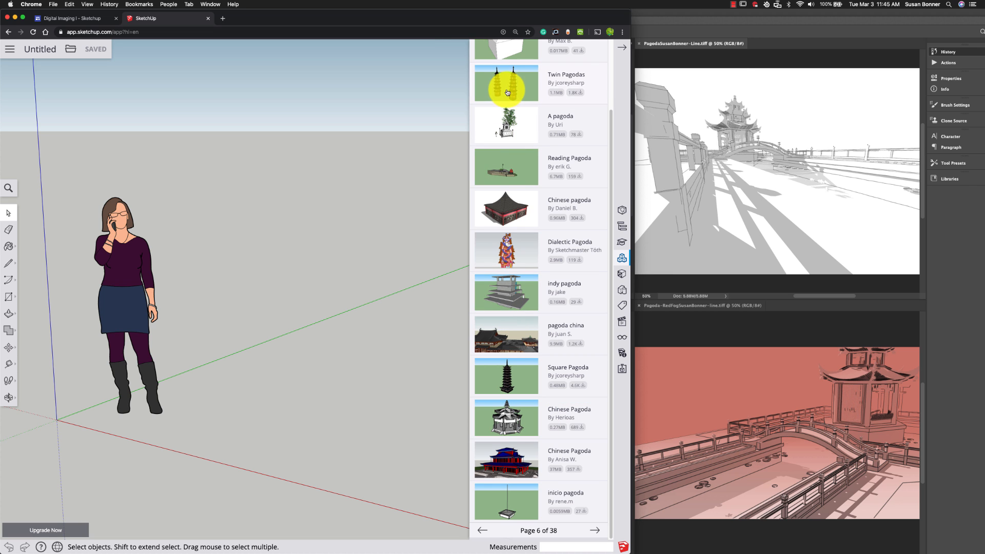
# - Switch to Photoshop and review Selections-Path Up.psd, NorwayChurch.png, DeliveryTruckChaselineShadow.png, DeliveryTruck.png and the grey SketchUp pagoda complex image
pyautogui.click(727, 15)
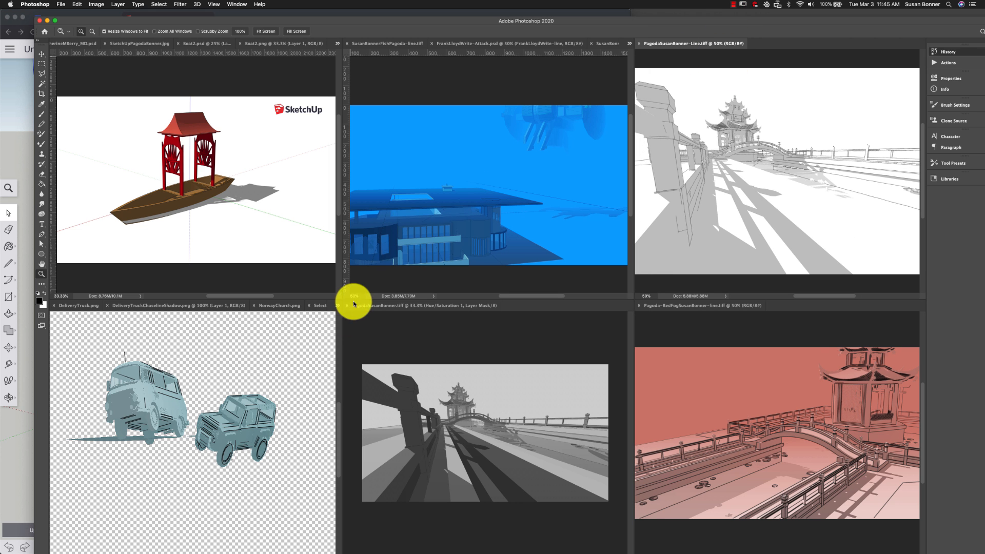
pyautogui.click(319, 306)
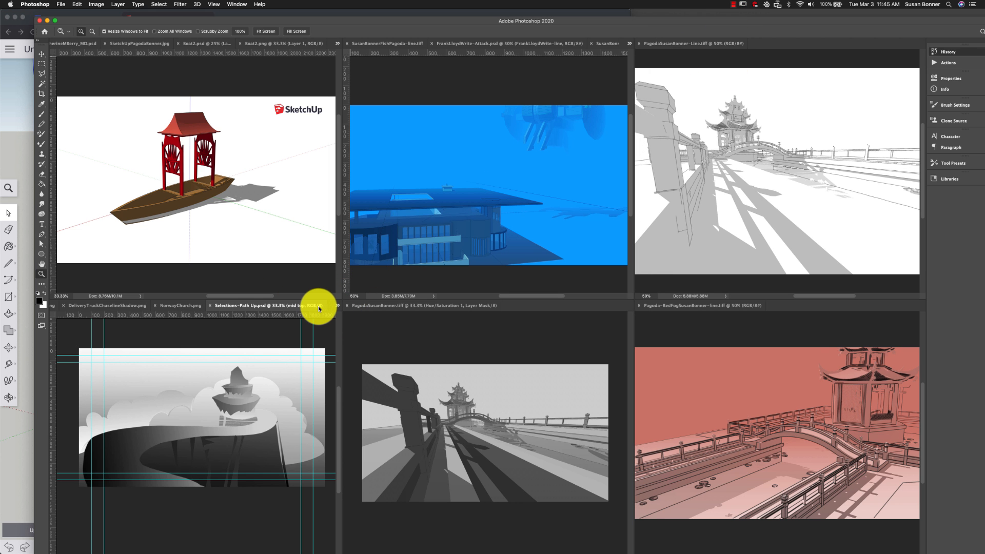
pyautogui.click(177, 308)
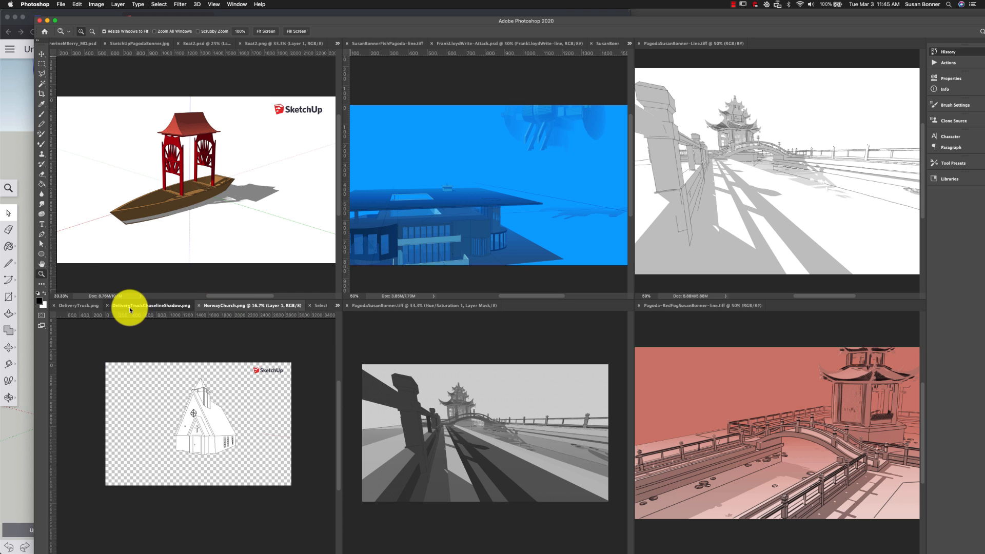
pyautogui.click(129, 307)
pyautogui.click(72, 307)
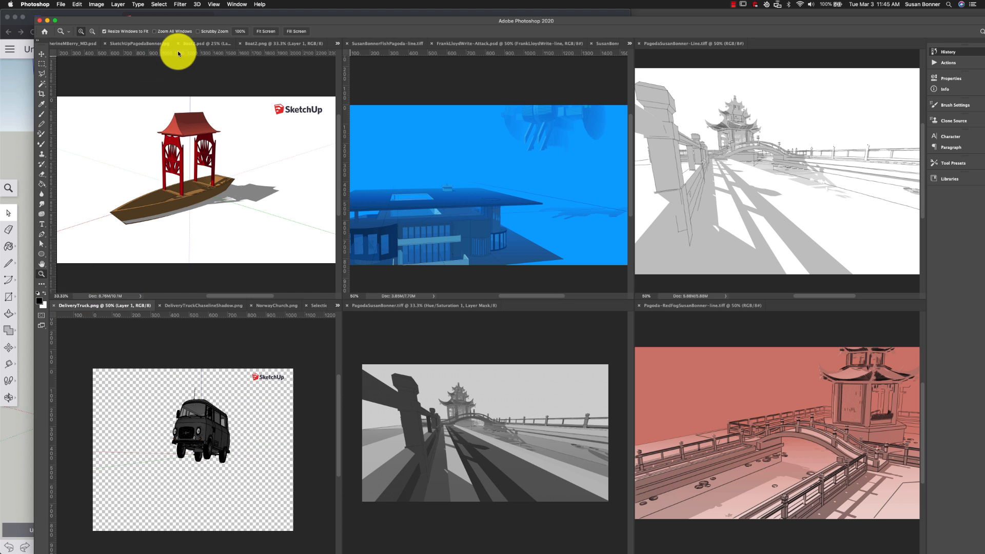
pyautogui.click(129, 46)
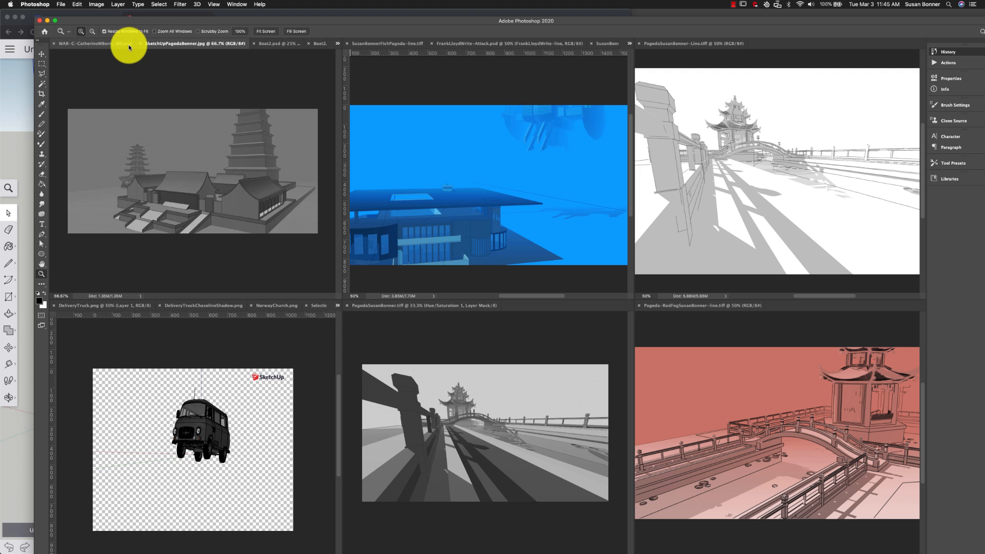
# - Return to SketchUp in Chrome and load the "pagoda china" model from 3D Warehouse, accepting the large download
pyautogui.click(11, 97)
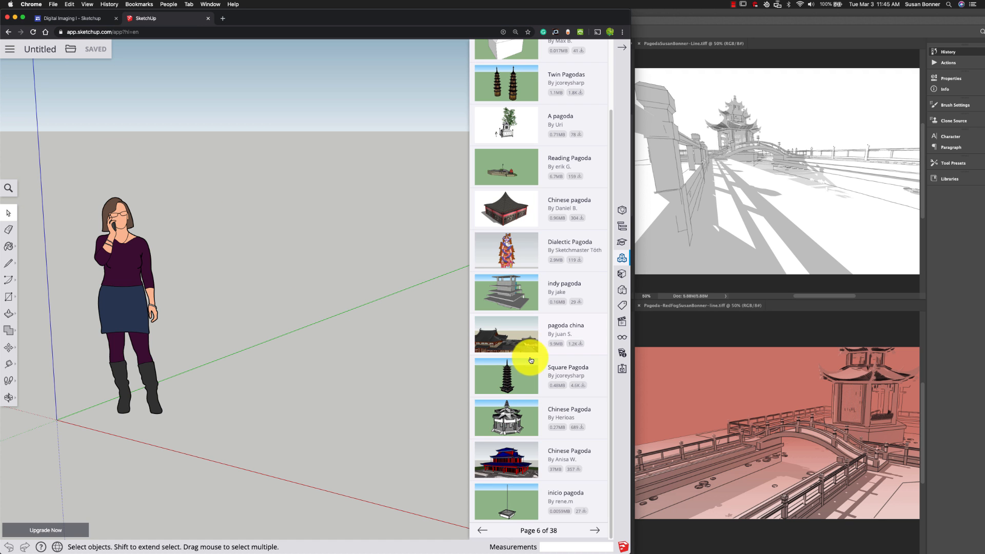
pyautogui.scroll(1, 529, 336)
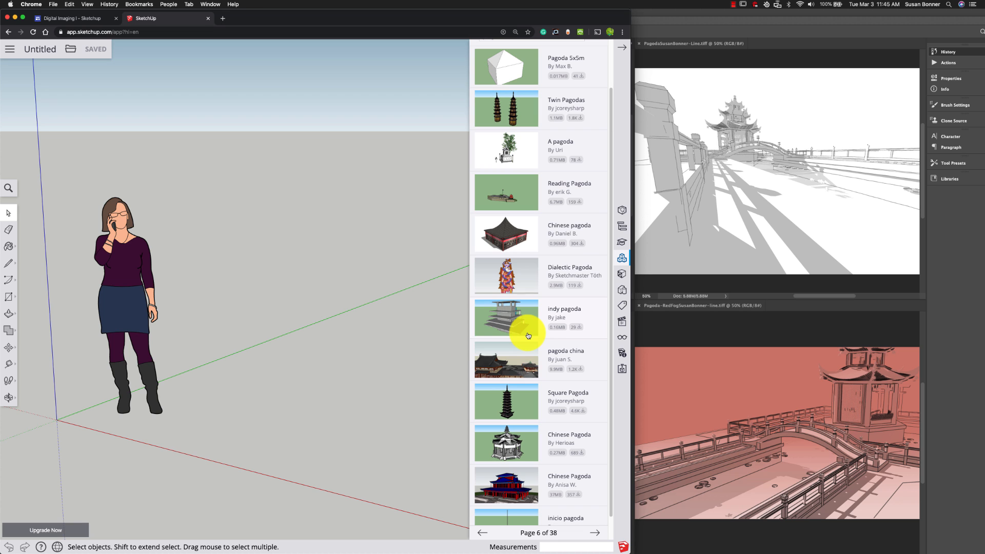
pyautogui.click(510, 370)
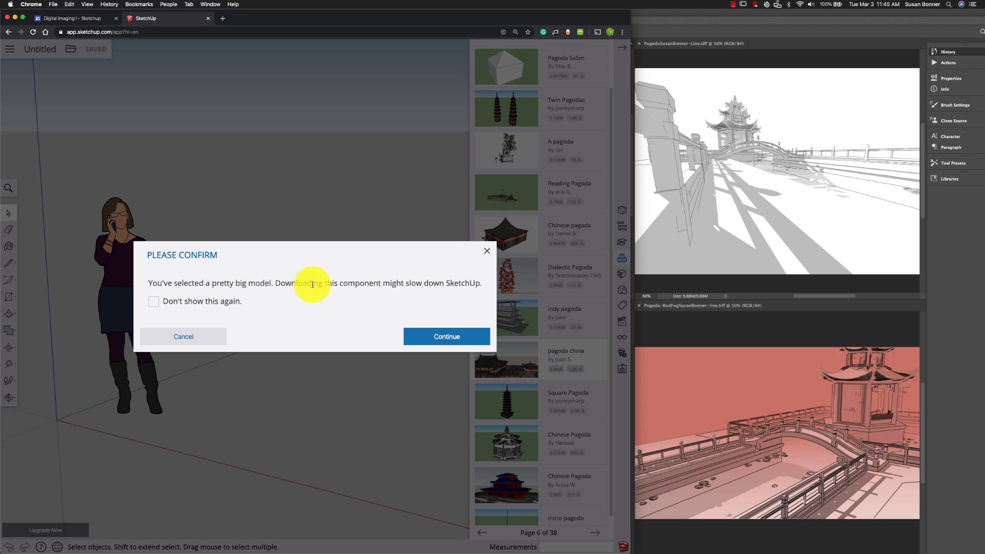
pyautogui.click(439, 333)
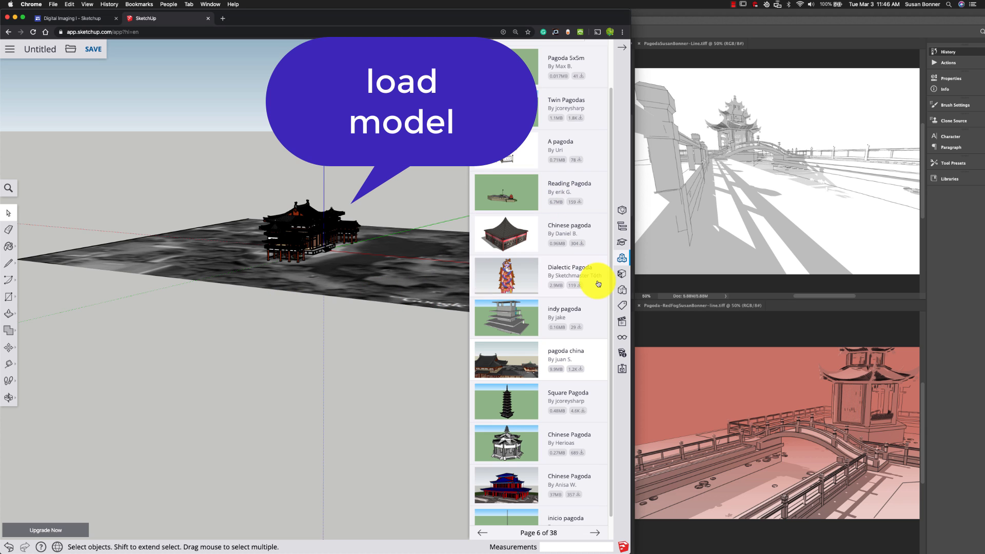
# - Show the standard Views and inspect the loaded pagoda from the back-left isometric, left and top, finishing on the left view
pyautogui.scroll(-2, 621, 324)
pyautogui.click(622, 324)
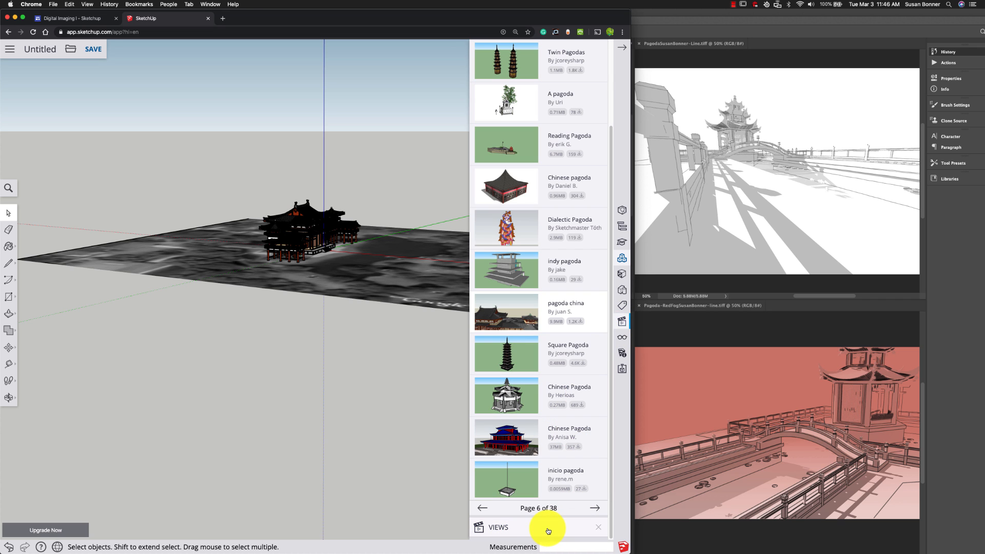
pyautogui.click(508, 529)
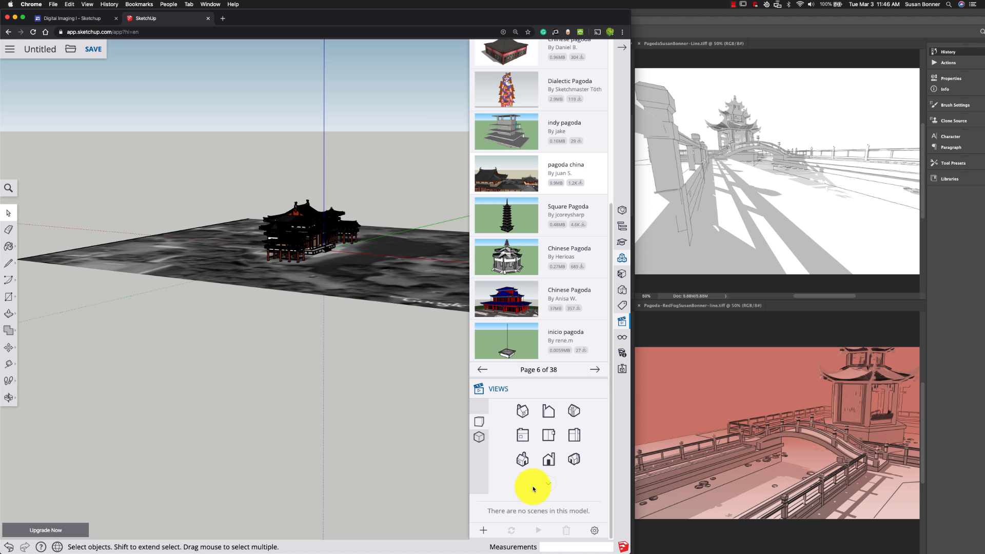
pyautogui.click(524, 415)
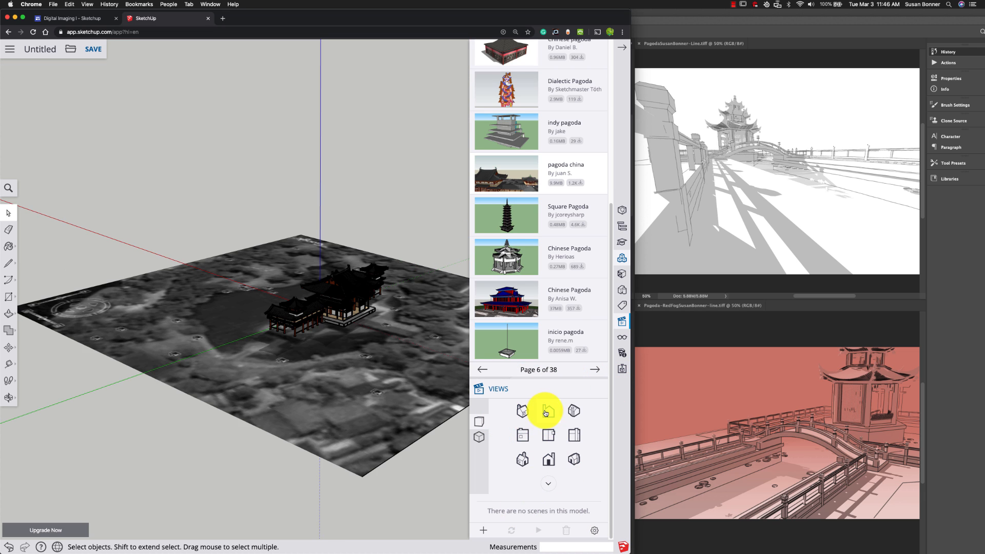
pyautogui.click(525, 436)
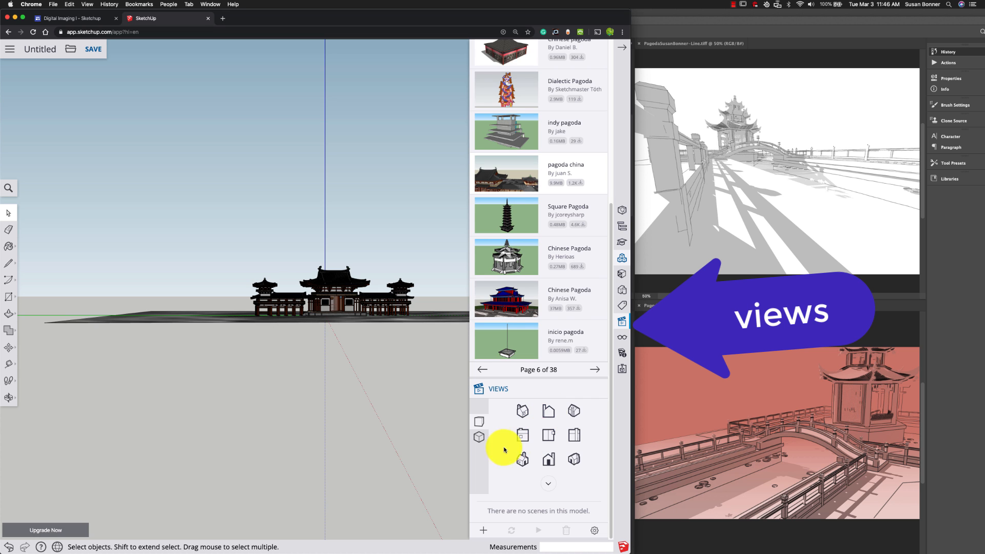
pyautogui.click(550, 436)
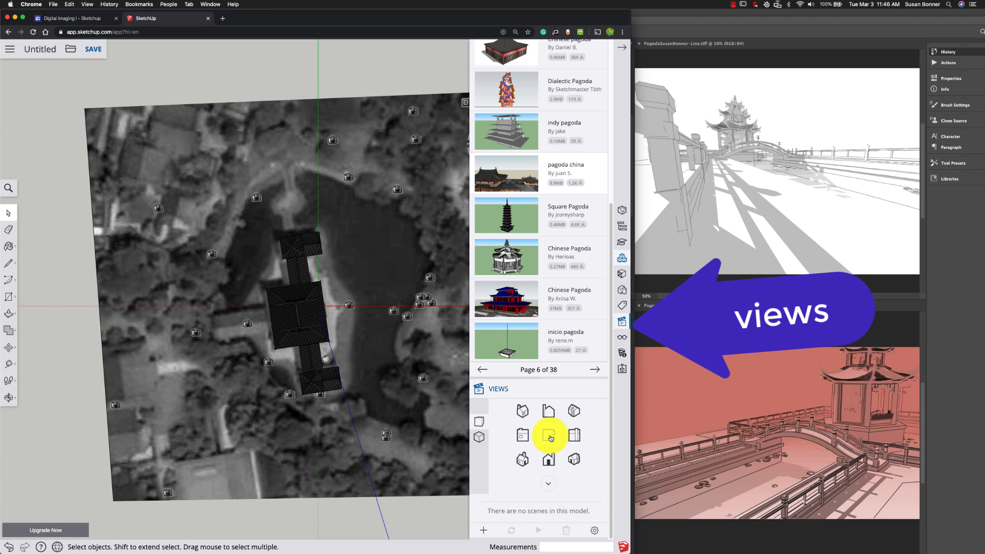
pyautogui.click(524, 441)
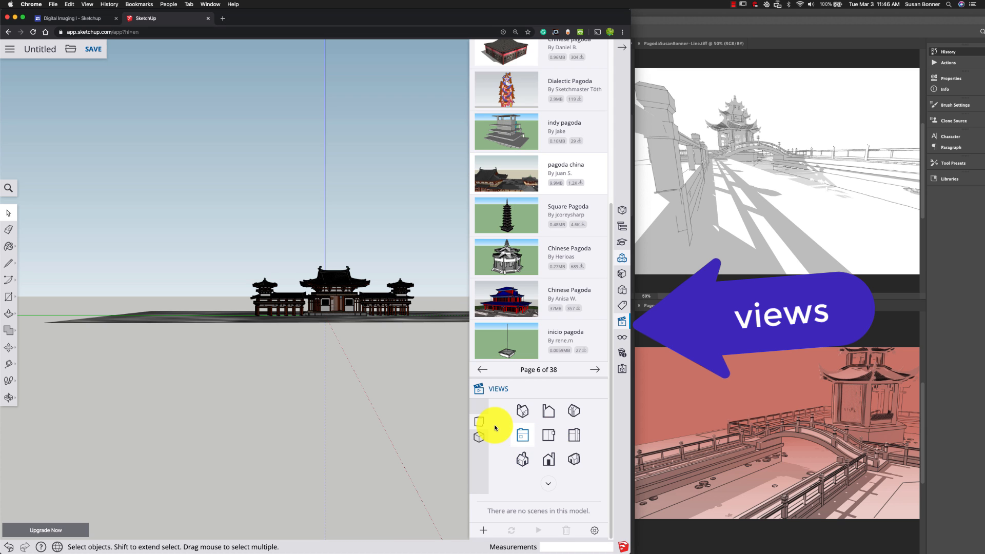
# - Activate the Zoom tool and review the SketchUp exercise instructions on the Digital Imaging I course page, especially the orbit and zoom step
pyautogui.click(522, 433)
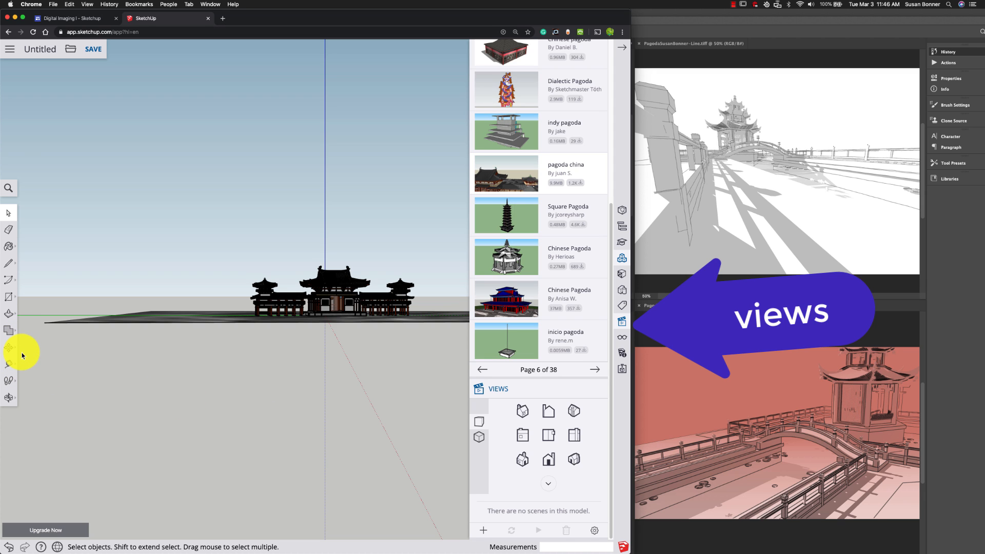
pyautogui.press('z')
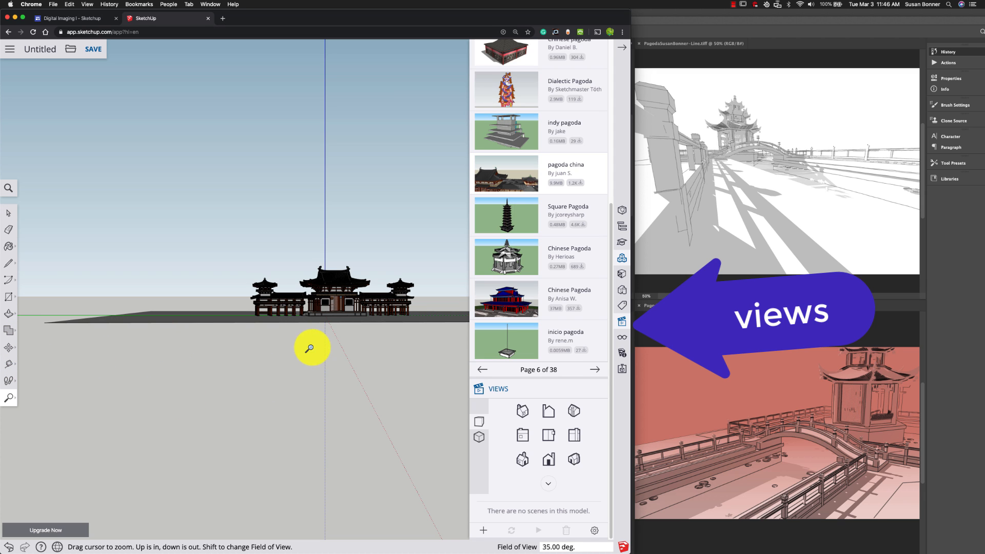
pyautogui.click(92, 19)
pyautogui.scroll(2, 71, 267)
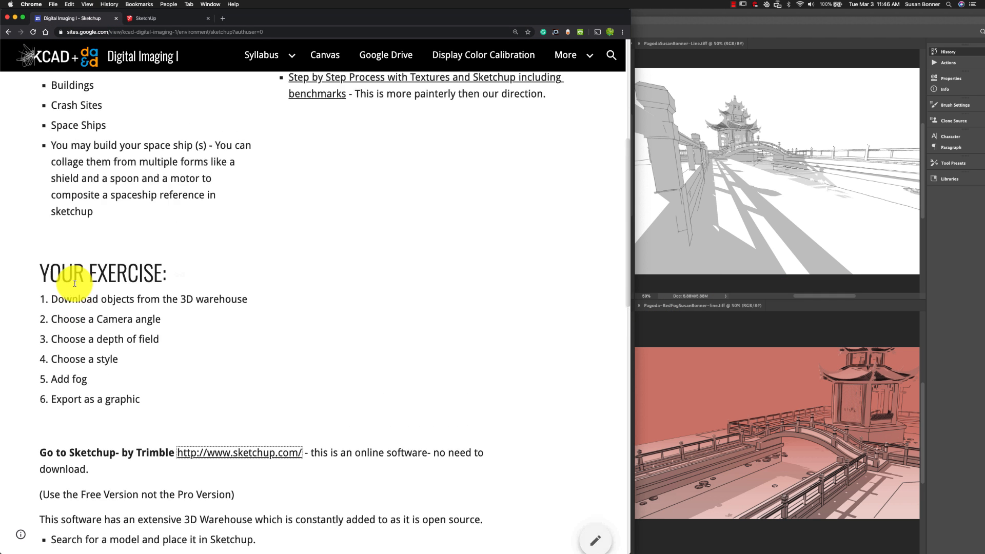
pyautogui.scroll(-3, 74, 282)
pyautogui.scroll(-10, 74, 284)
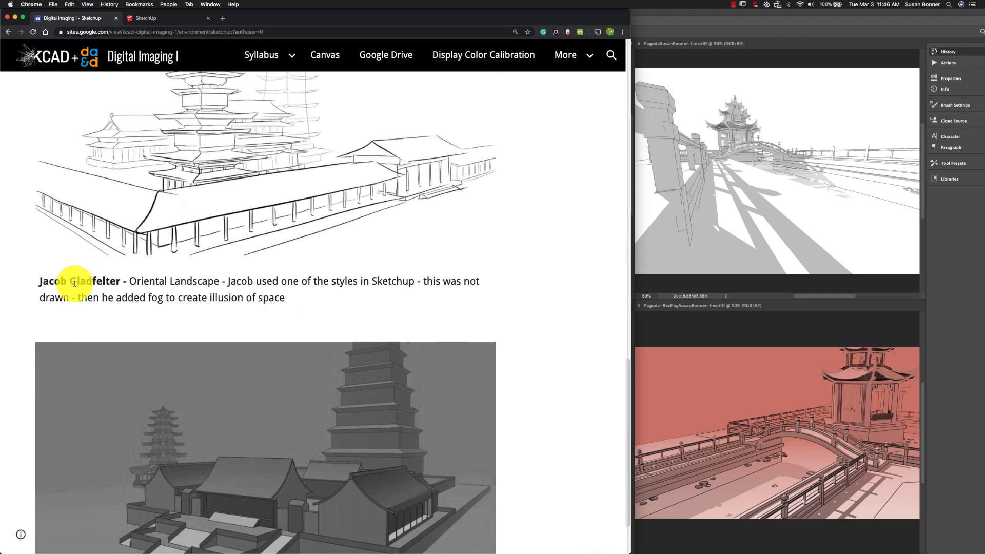
pyautogui.scroll(12, 75, 285)
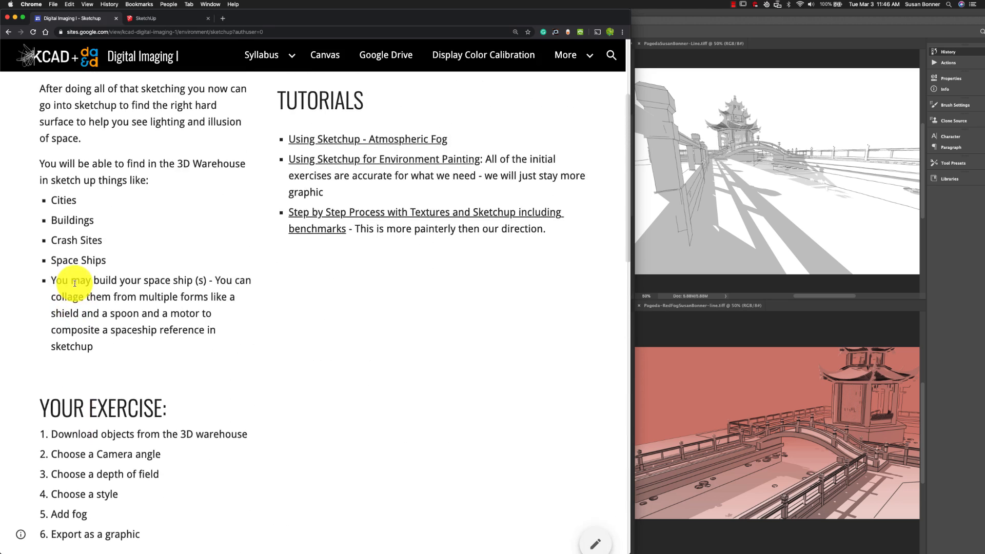
pyautogui.scroll(2, 75, 285)
pyautogui.scroll(-10, 74, 285)
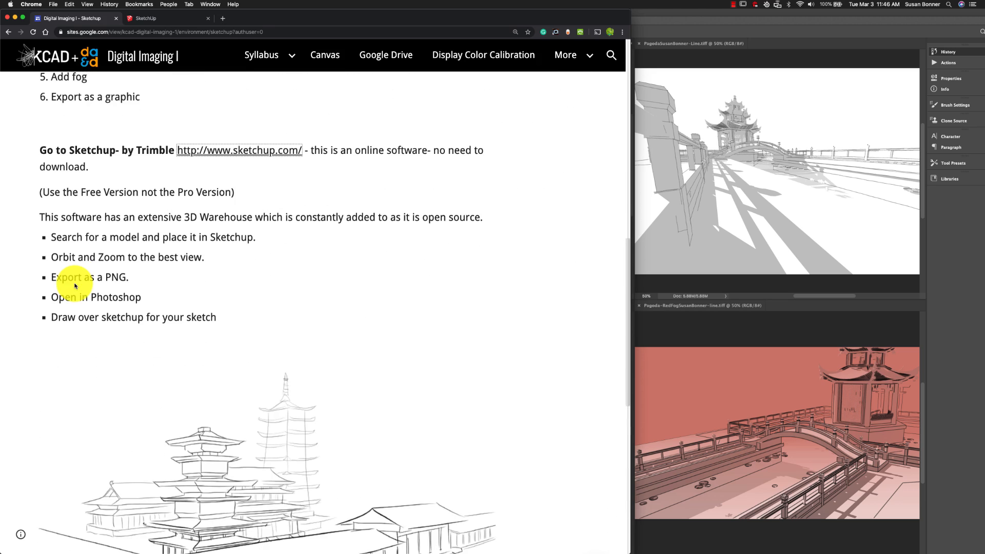
pyautogui.scroll(-8, 75, 285)
pyautogui.scroll(9, 74, 283)
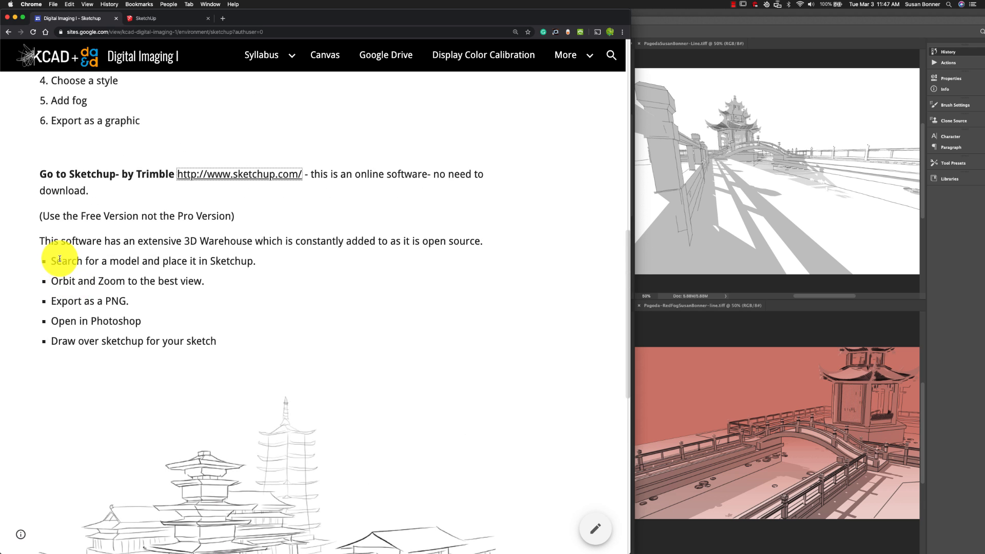
pyautogui.moveTo(53, 261); pyautogui.dragTo(143, 284)
pyautogui.click(67, 278)
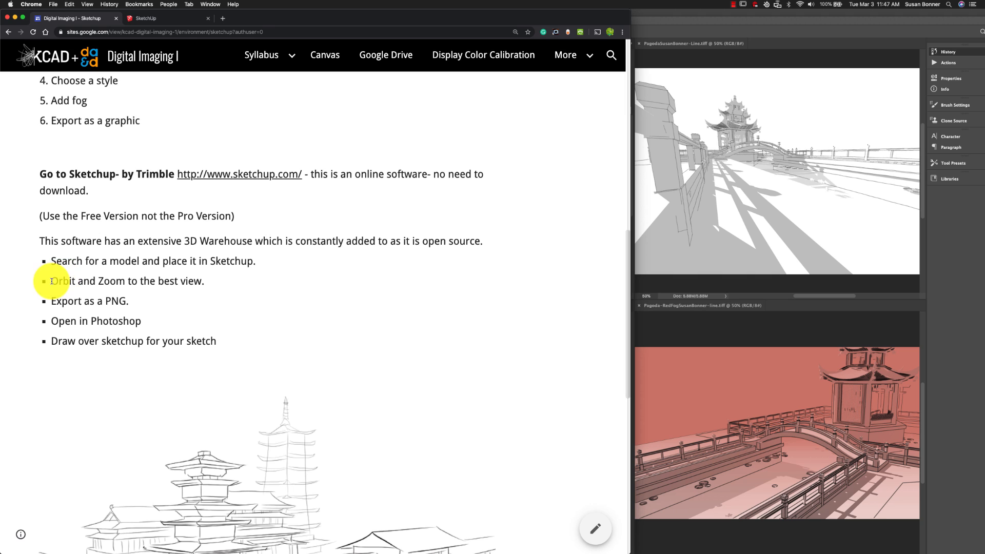
pyautogui.moveTo(51, 282); pyautogui.dragTo(123, 281)
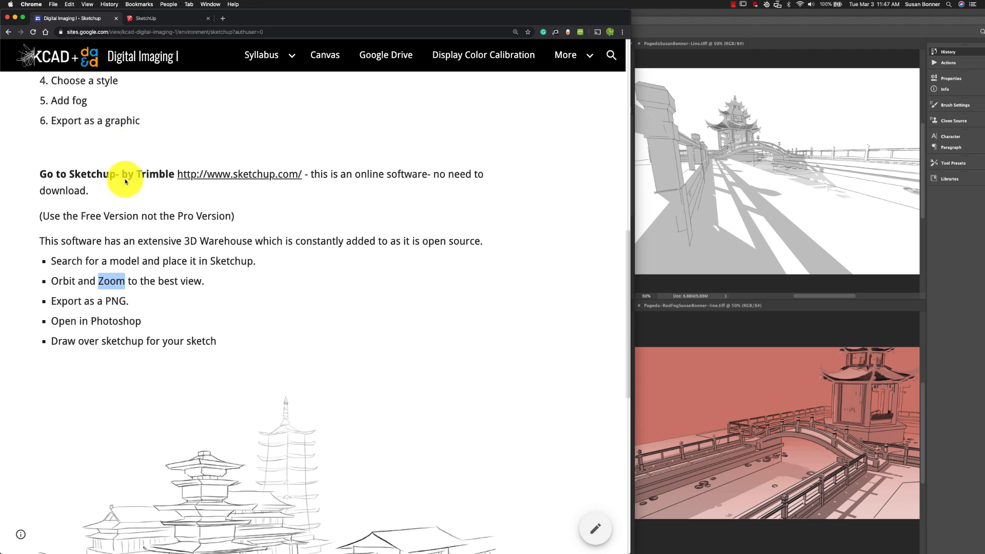
# - Return to SketchUp, zoom in on the main hall and orbit to an angled view from slightly above
pyautogui.click(154, 19)
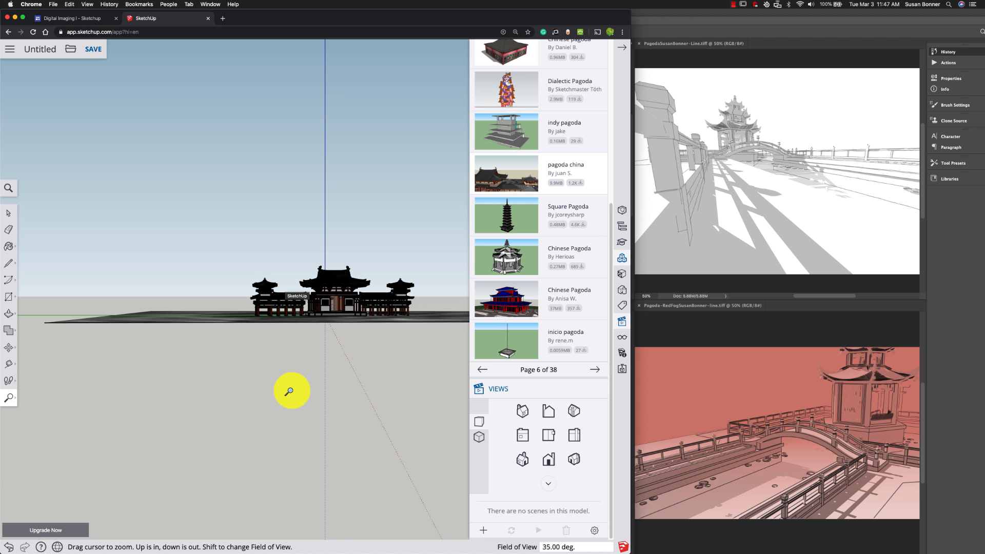
pyautogui.moveTo(289, 391); pyautogui.dragTo(286, 301)
pyautogui.moveTo(315, 389); pyautogui.dragTo(301, 187)
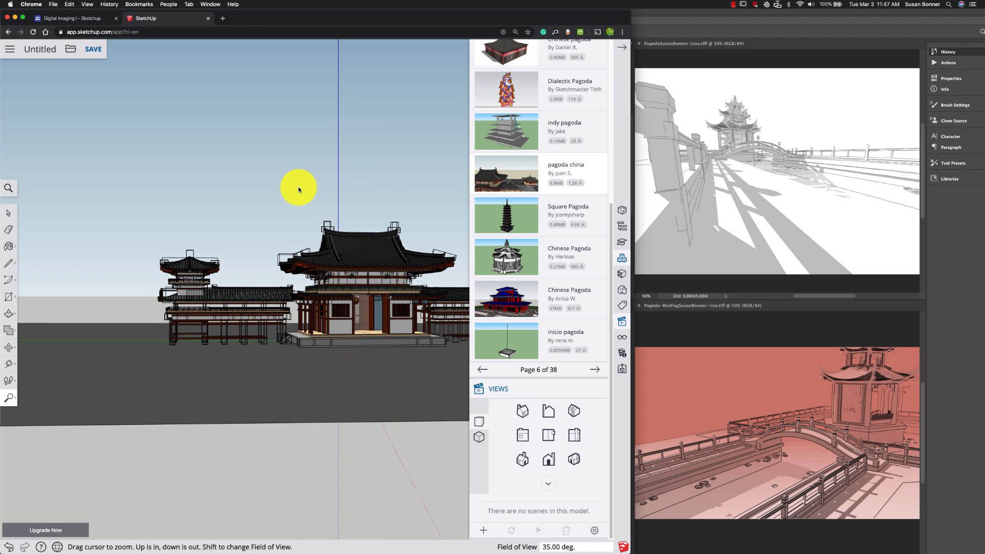
pyautogui.press('o')
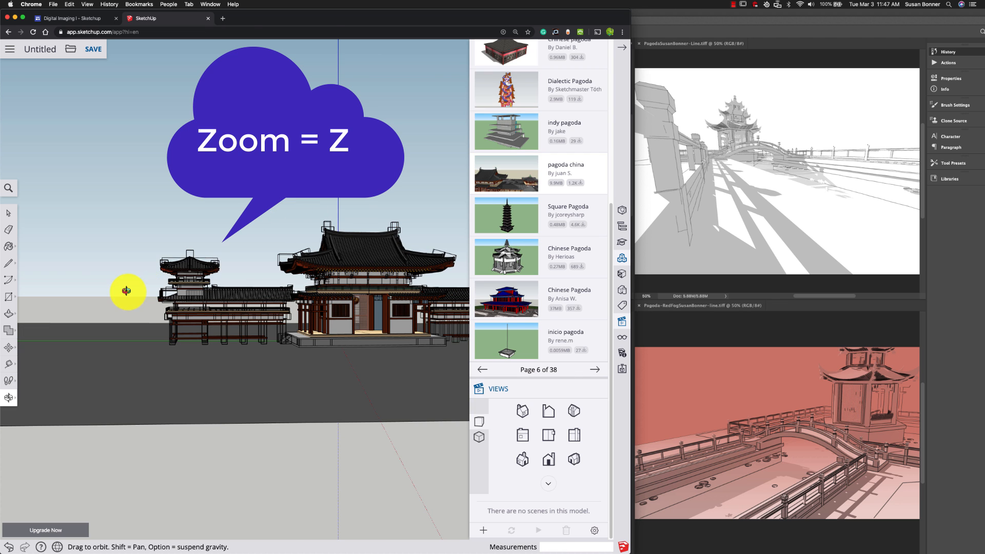
pyautogui.moveTo(282, 261); pyautogui.dragTo(271, 291)
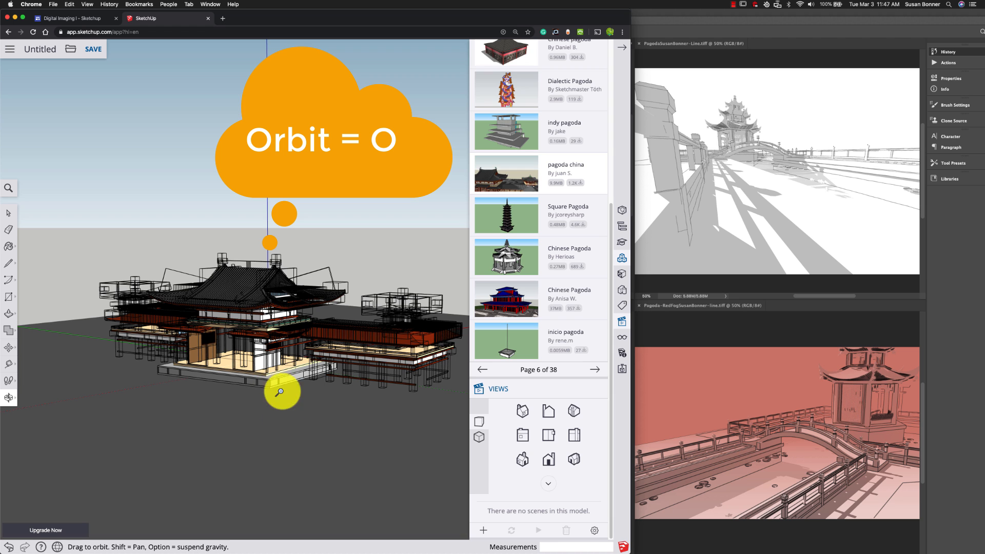
pyautogui.moveTo(280, 391); pyautogui.dragTo(237, 305)
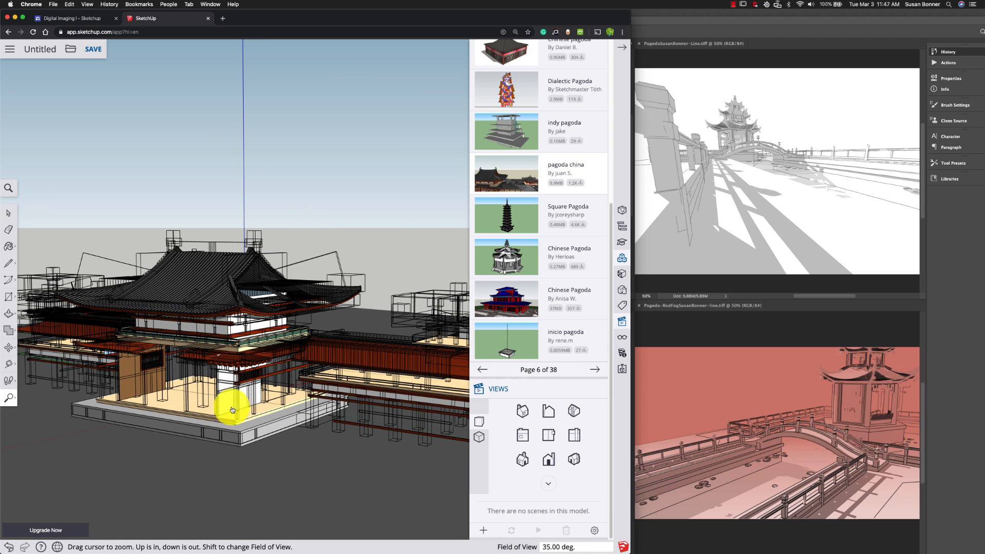
# - Orbit around to the end of the complex and zoom in on the main hall and its front steps
pyautogui.press('space')
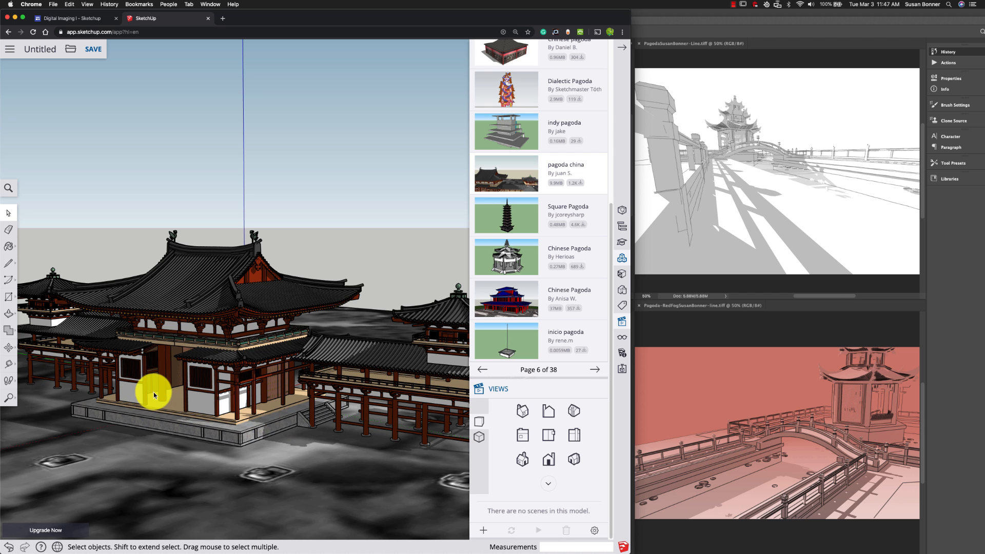
pyautogui.press('o')
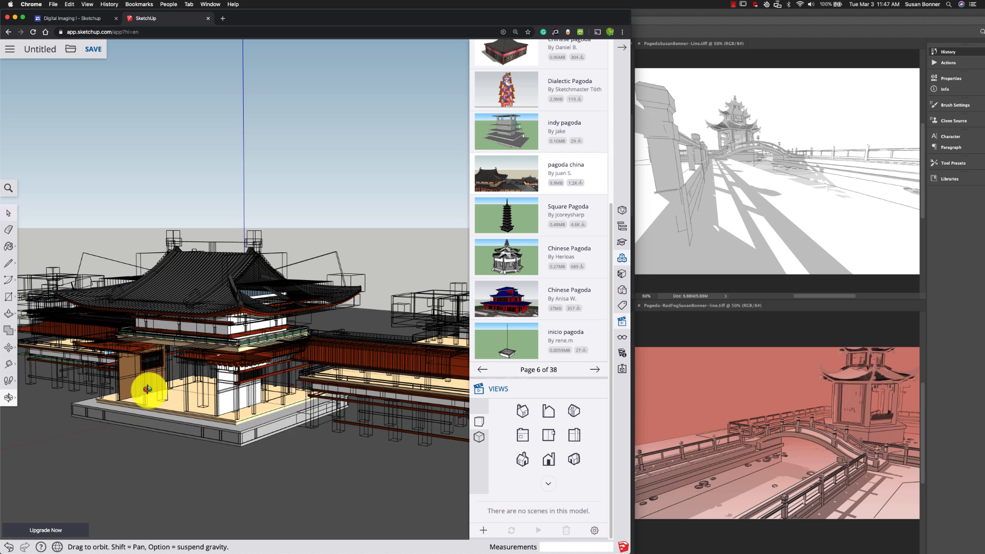
pyautogui.moveTo(298, 418); pyautogui.dragTo(192, 454)
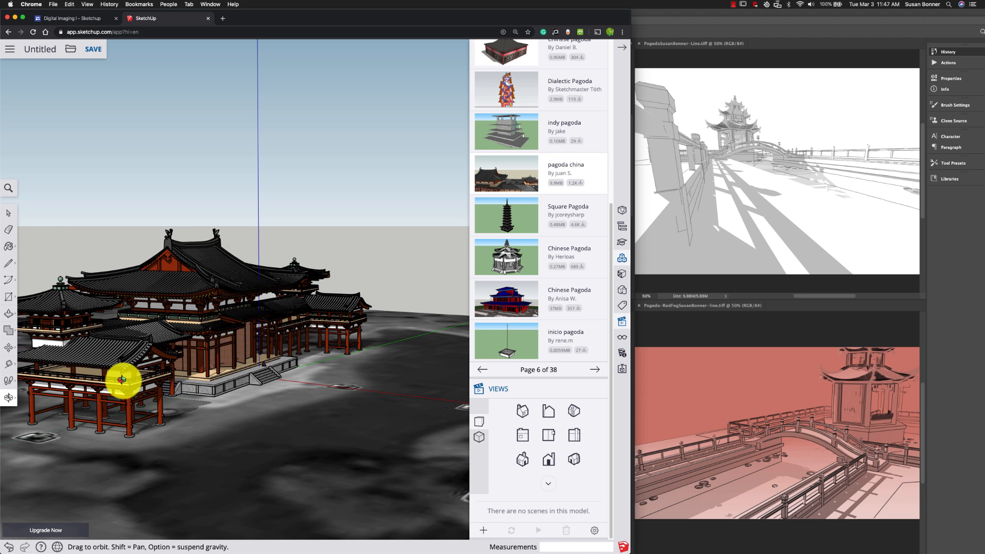
pyautogui.press('z')
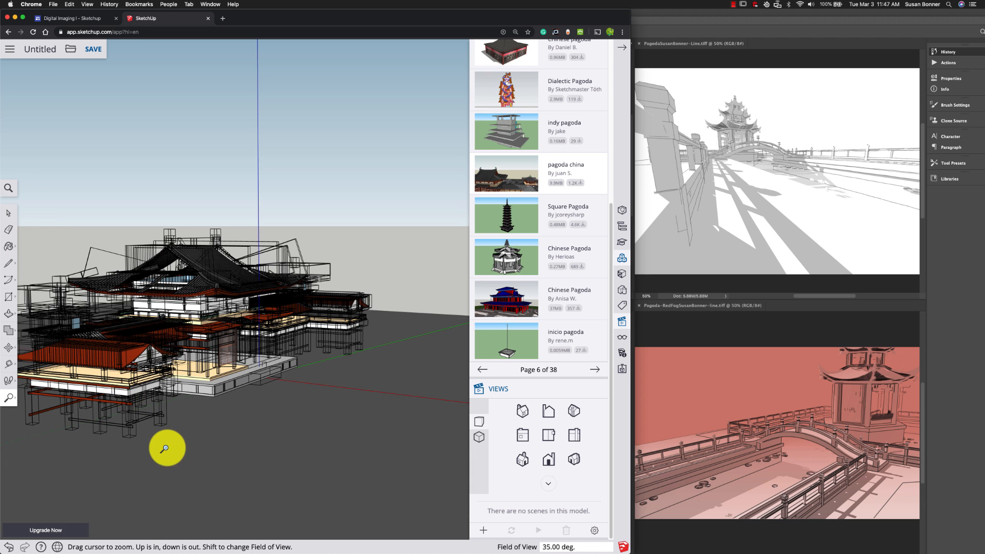
pyautogui.moveTo(160, 446); pyautogui.dragTo(183, 306)
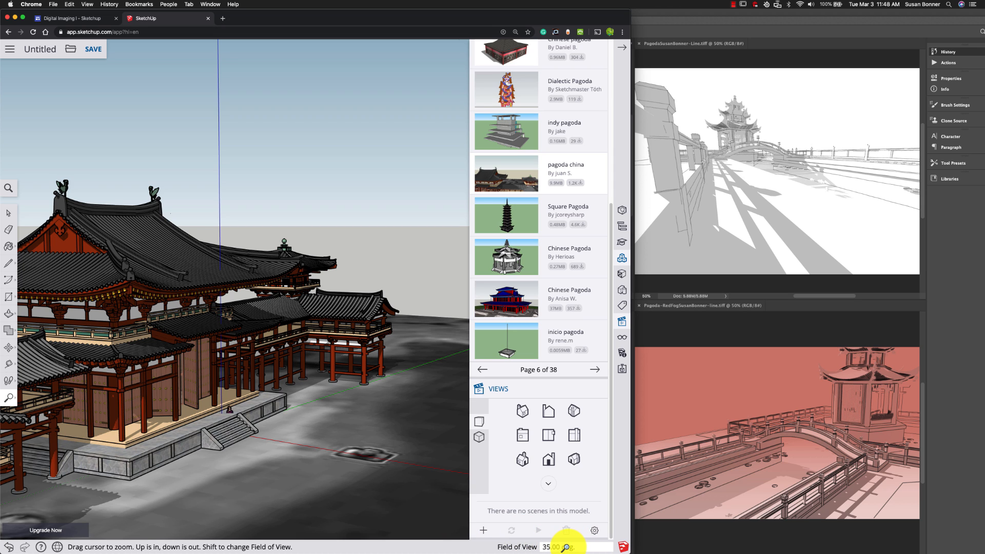
# - Switch to Photoshop, review the DeliveryTruck.png and DeliveryTruckChaselineShadow.png perspective examples, and return to SketchUp in Chrome
pyautogui.press('o')
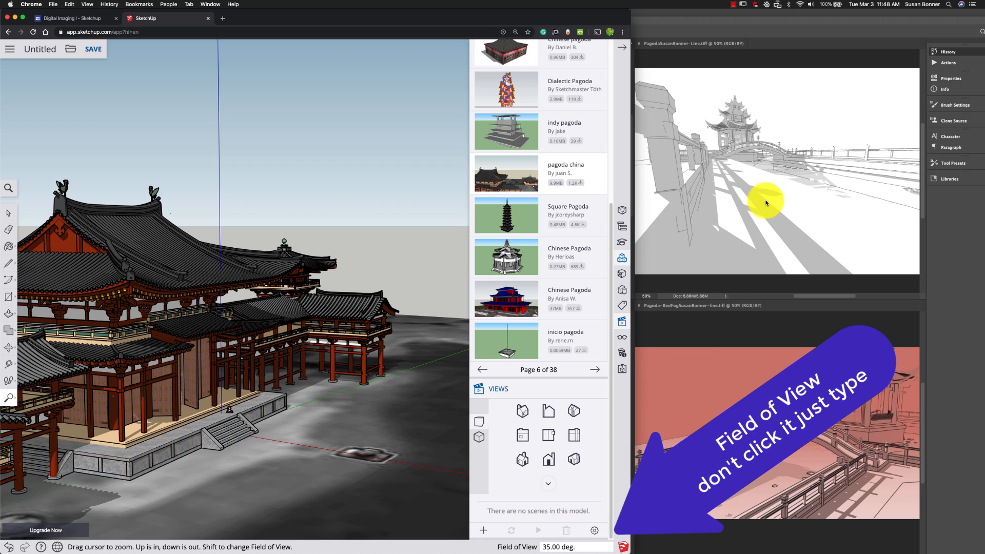
pyautogui.click(703, 19)
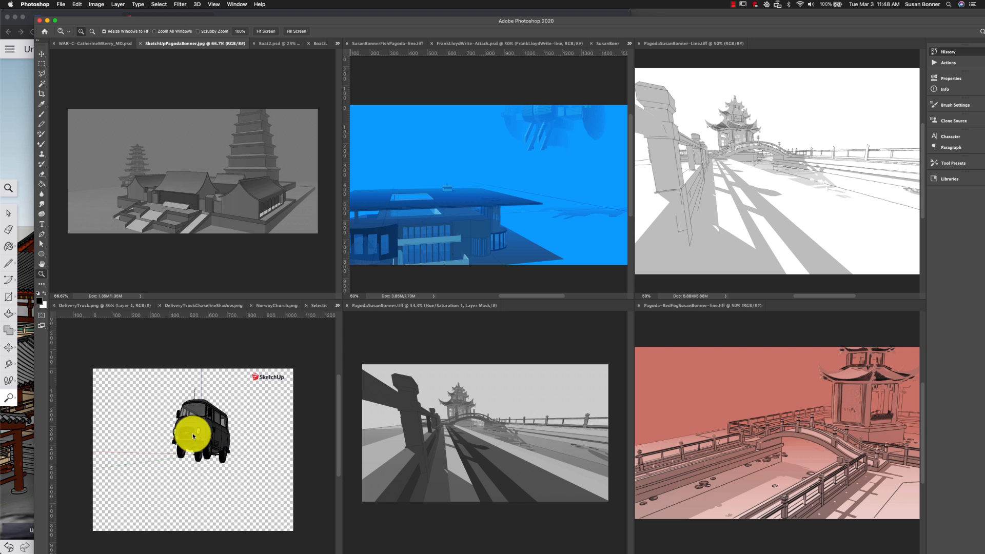
pyautogui.click(211, 307)
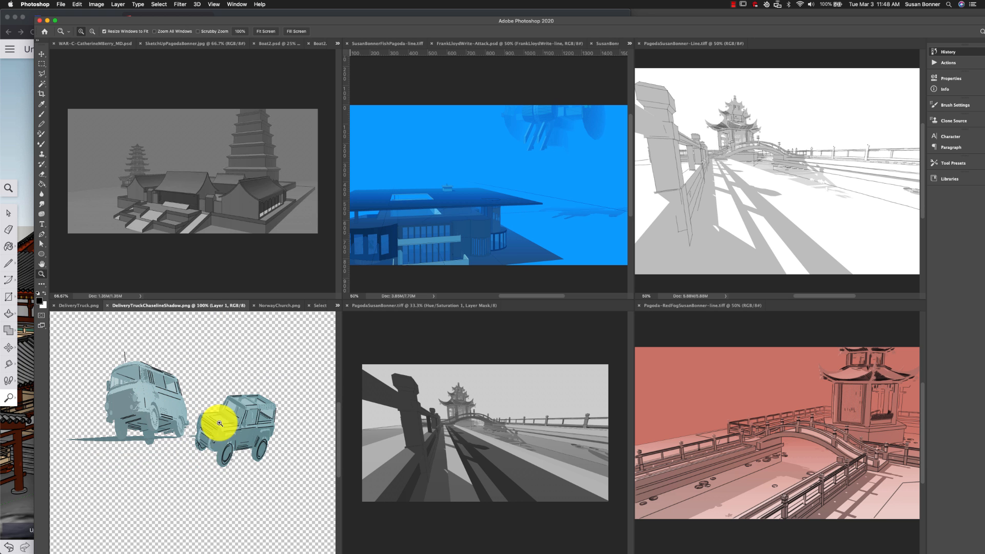
pyautogui.click(21, 17)
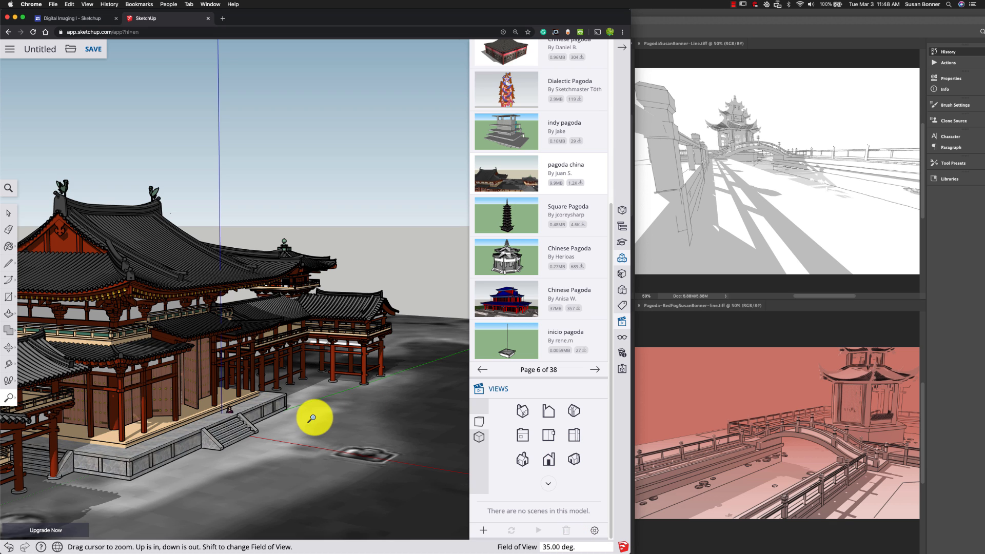
# - Pan the pagoda scene to bring the main hall and near pavilion into frame, and orbit slightly to refine the angle
pyautogui.press('space')
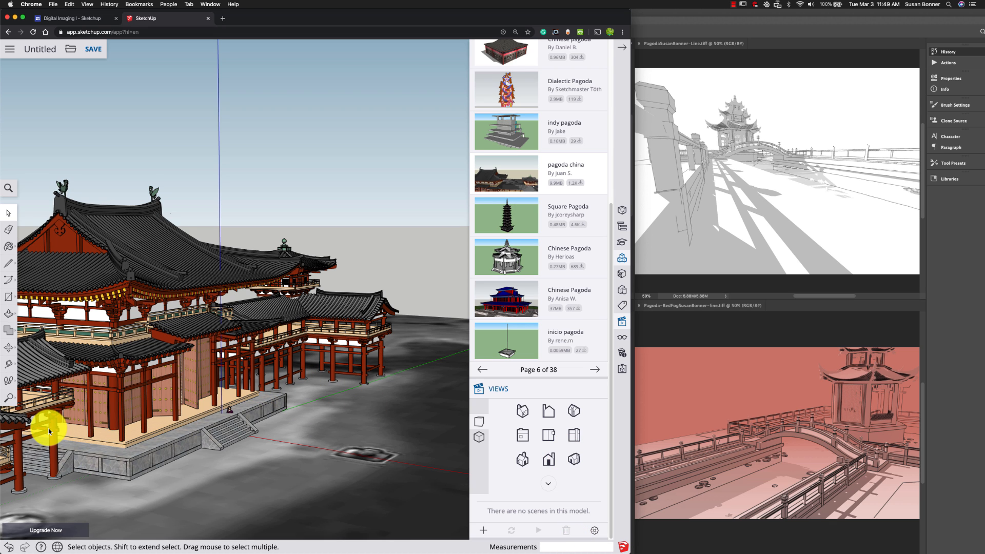
pyautogui.click(8, 381)
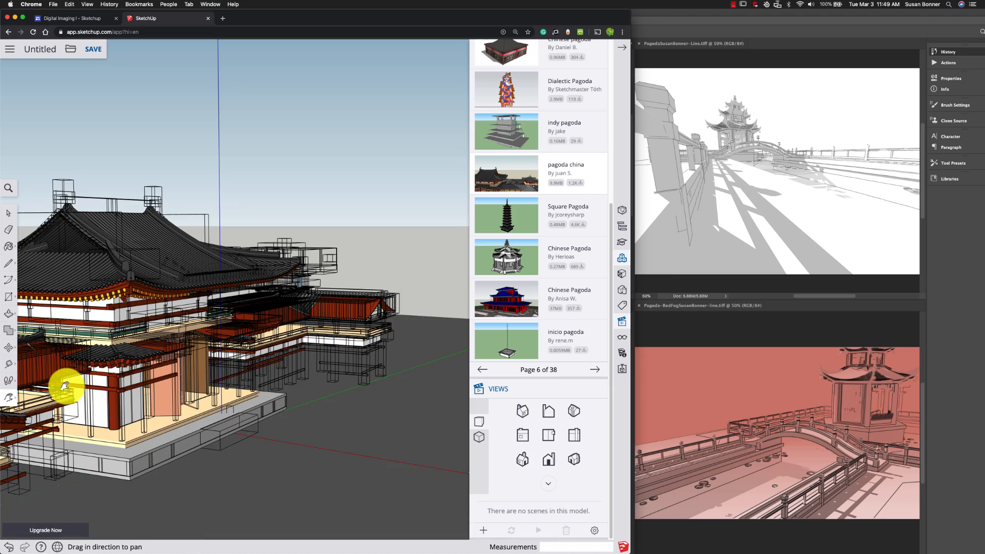
pyautogui.moveTo(66, 385); pyautogui.dragTo(185, 374)
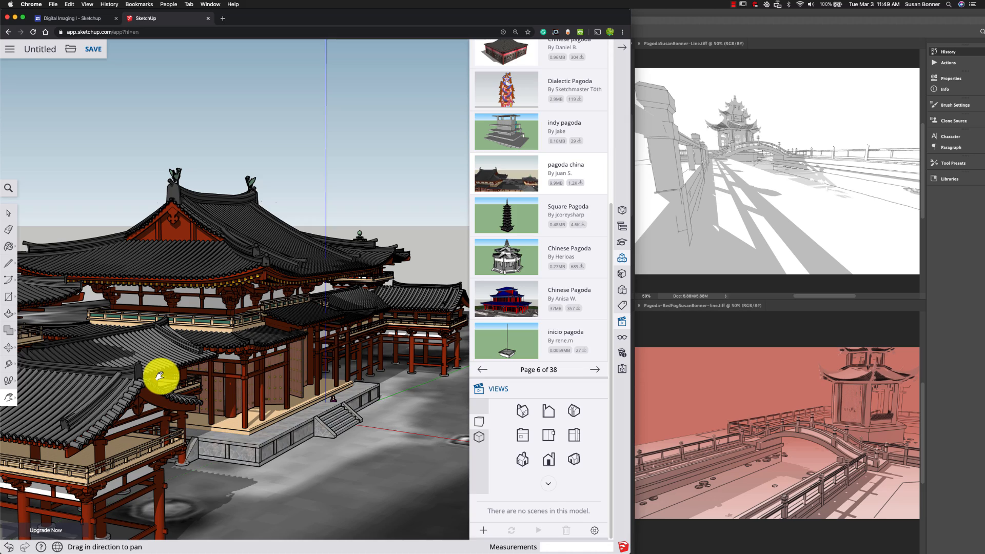
pyautogui.moveTo(160, 376); pyautogui.dragTo(152, 351, button='middle')
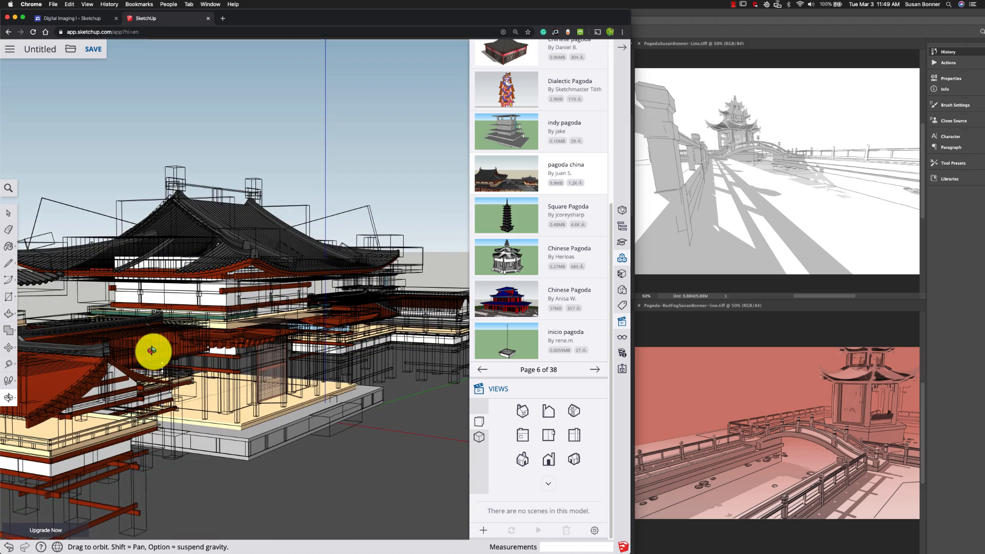
# - Inspect the main hall up close and zoom out until the entire temple complex with its side pavilions is framed
pyautogui.press('z')
pyautogui.moveTo(194, 277); pyautogui.dragTo(202, 429)
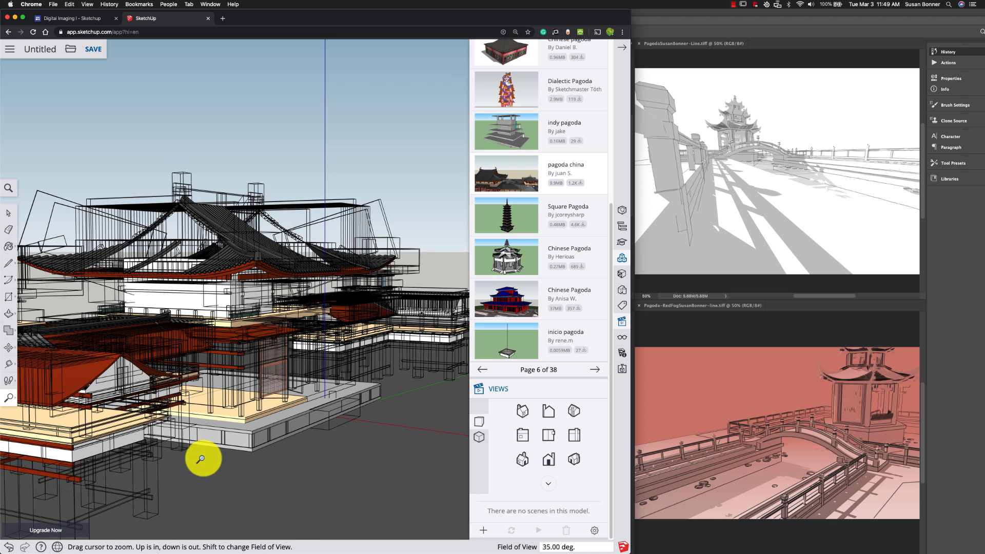
pyautogui.scroll(3, 202, 341)
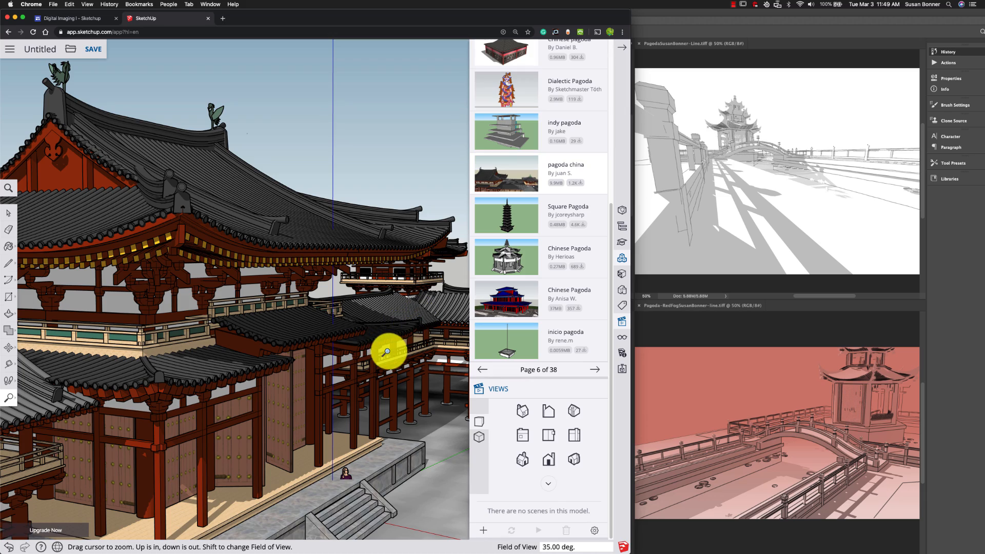
pyautogui.moveTo(272, 272); pyautogui.dragTo(275, 482)
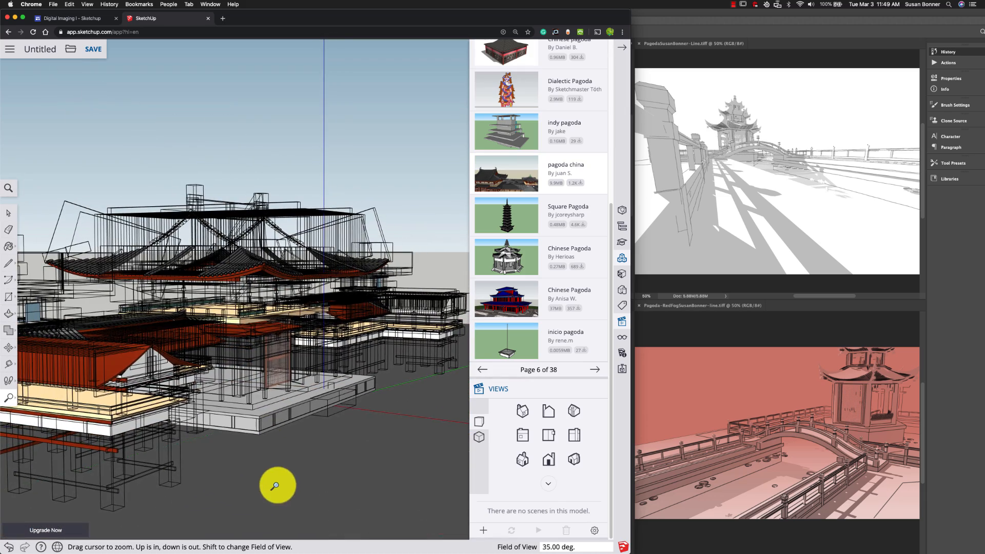
pyautogui.moveTo(279, 323); pyautogui.dragTo(293, 423)
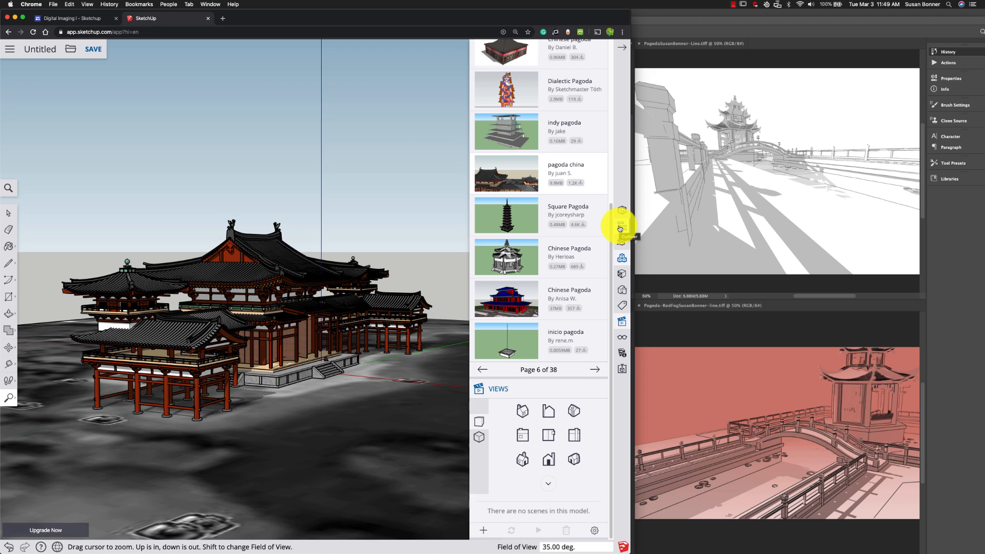
# - Apply the Whiteboard with Dry Erase Marker style from Assorted Styles to the pagoda model
pyautogui.click(623, 291)
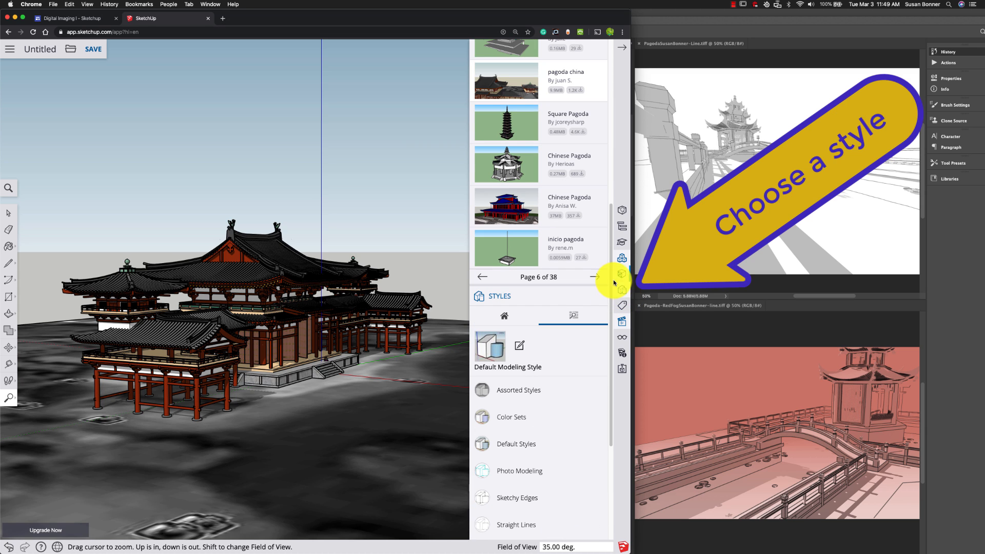
pyautogui.scroll(-4, 554, 393)
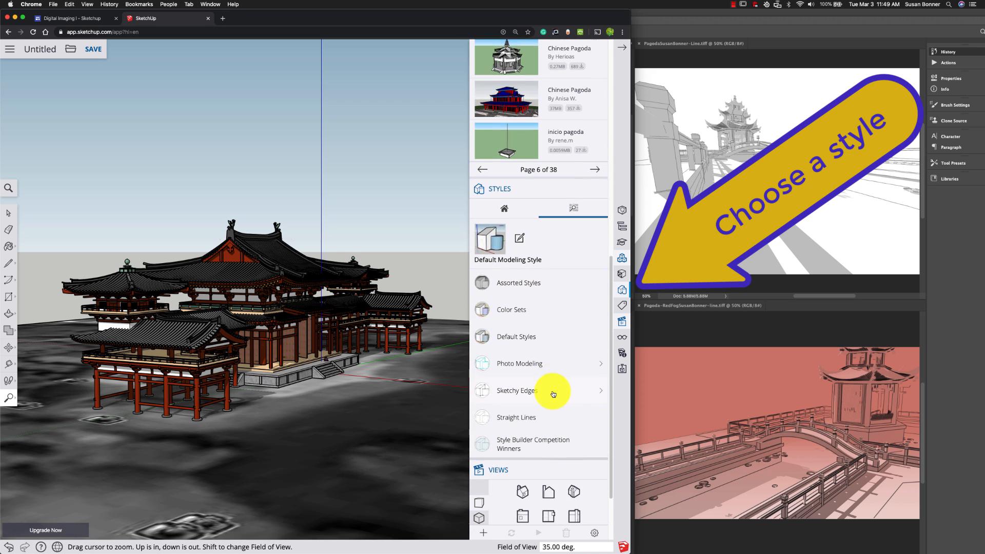
pyautogui.click(597, 270)
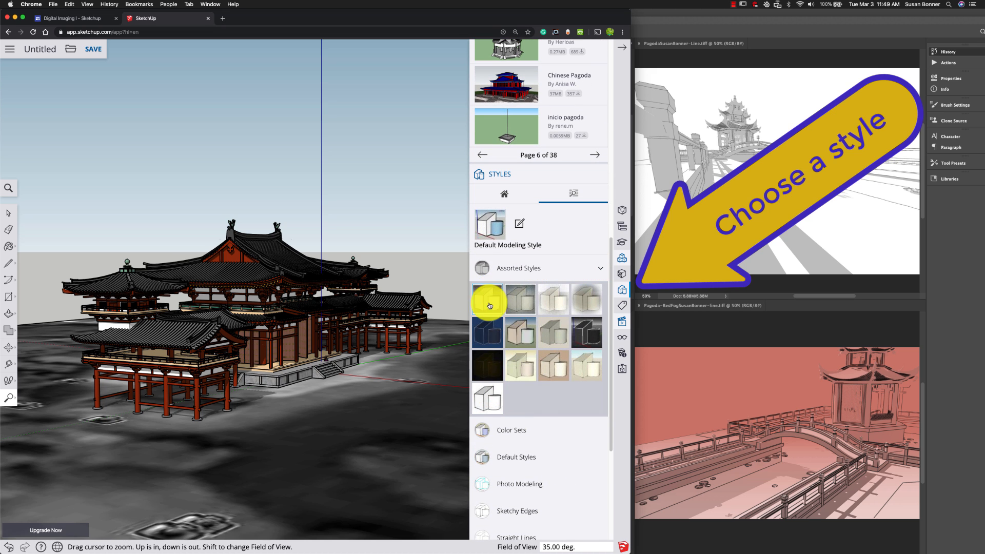
pyautogui.click(488, 403)
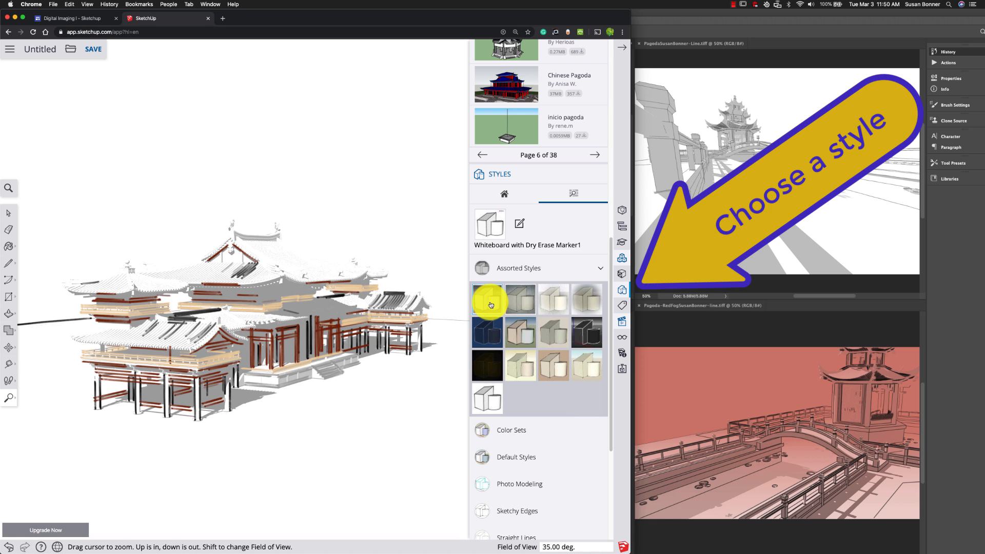
# - Apply the PSO Cursive style to the pagoda model and orbit to a higher angle that shows the whole temple complex
pyautogui.click(479, 392)
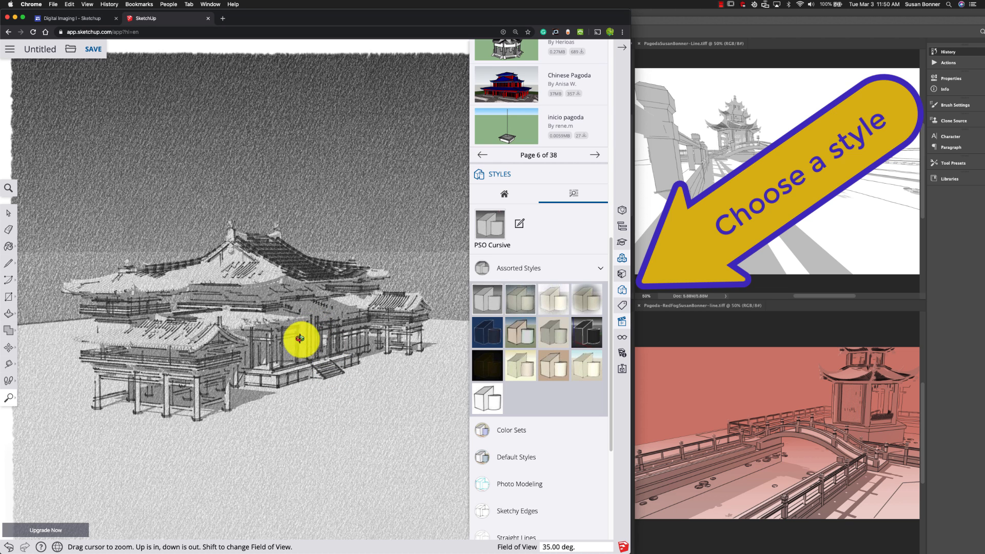
pyautogui.press('o')
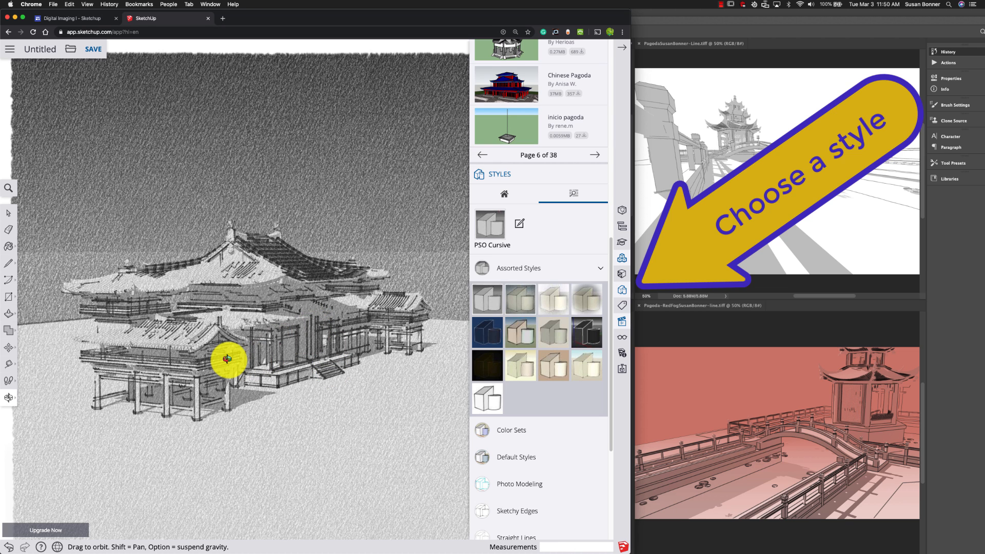
pyautogui.moveTo(229, 358); pyautogui.dragTo(229, 348)
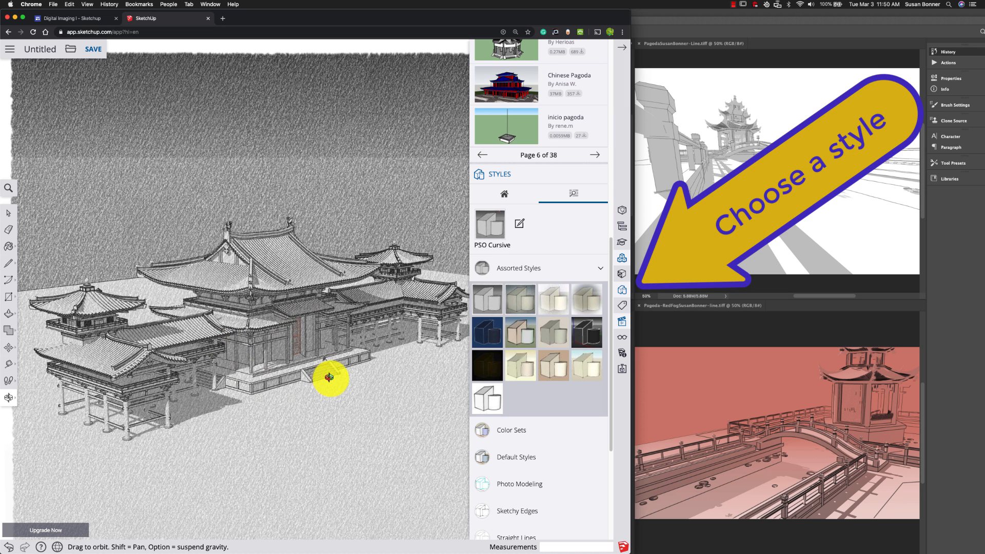
# - Expand the Color Sets style collection and try the 00 Default Colors style on the pagoda model
pyautogui.click(517, 432)
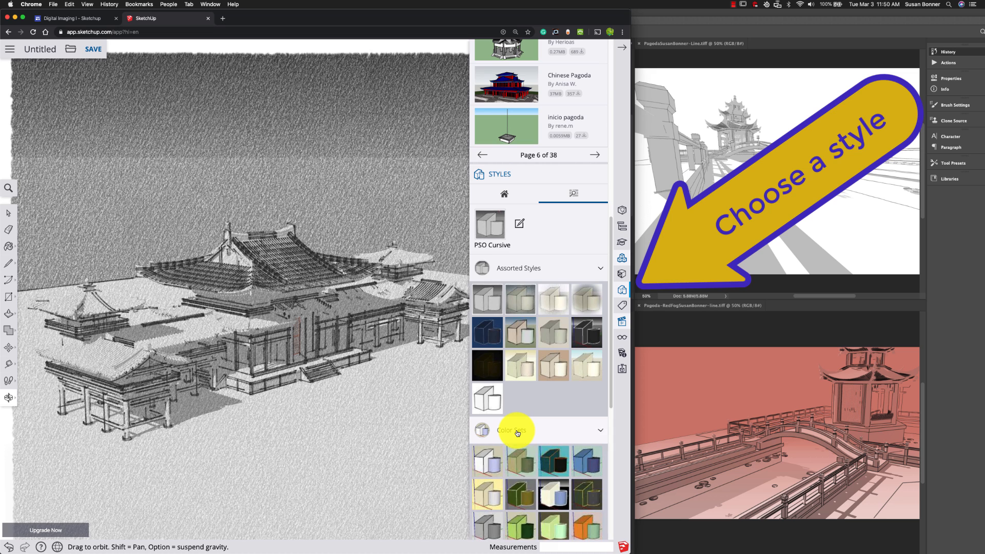
pyautogui.scroll(-3, 520, 487)
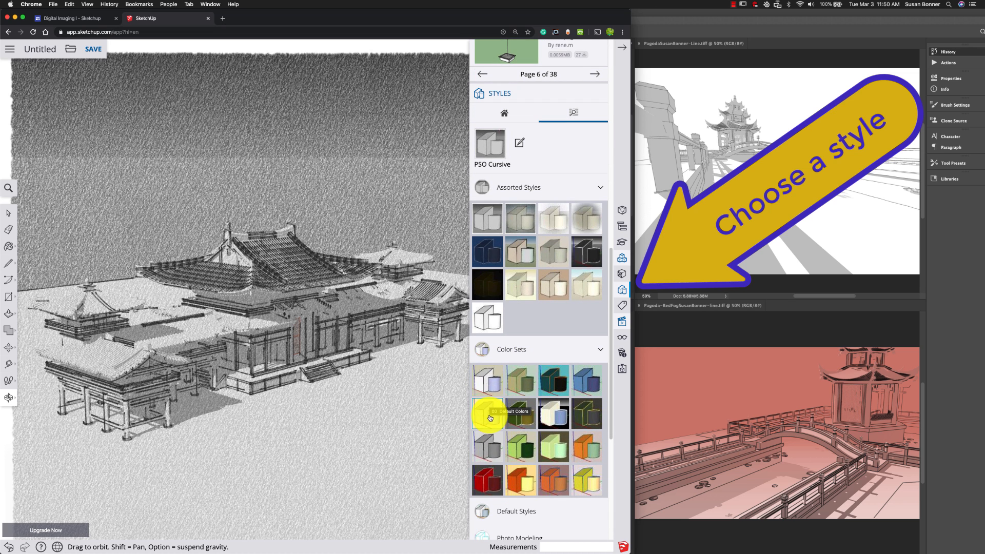
pyautogui.click(491, 391)
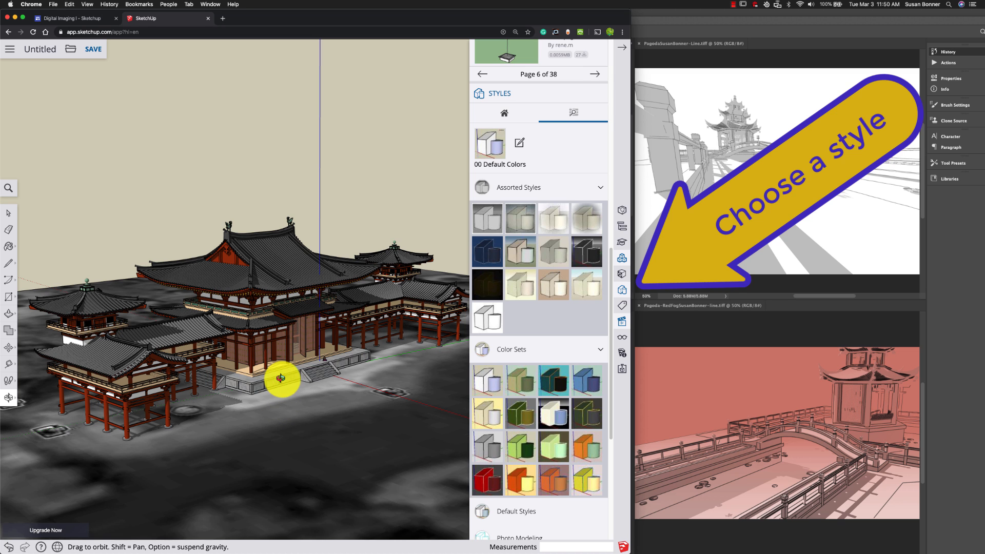
# - Expand the Default Styles collection and try its first style, followed by a white style with black lines
pyautogui.scroll(-3, 480, 451)
pyautogui.click(491, 444)
pyautogui.scroll(-3, 498, 462)
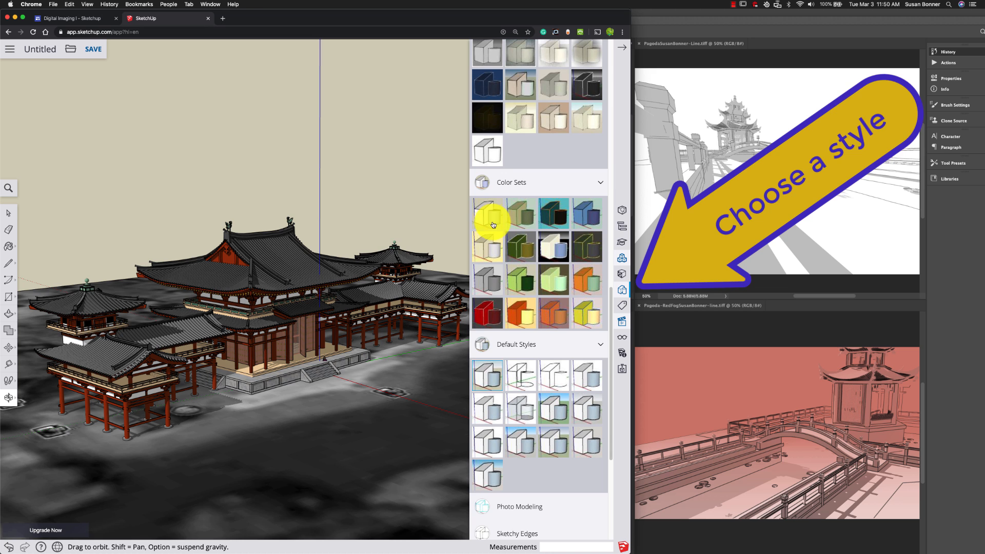
pyautogui.click(488, 372)
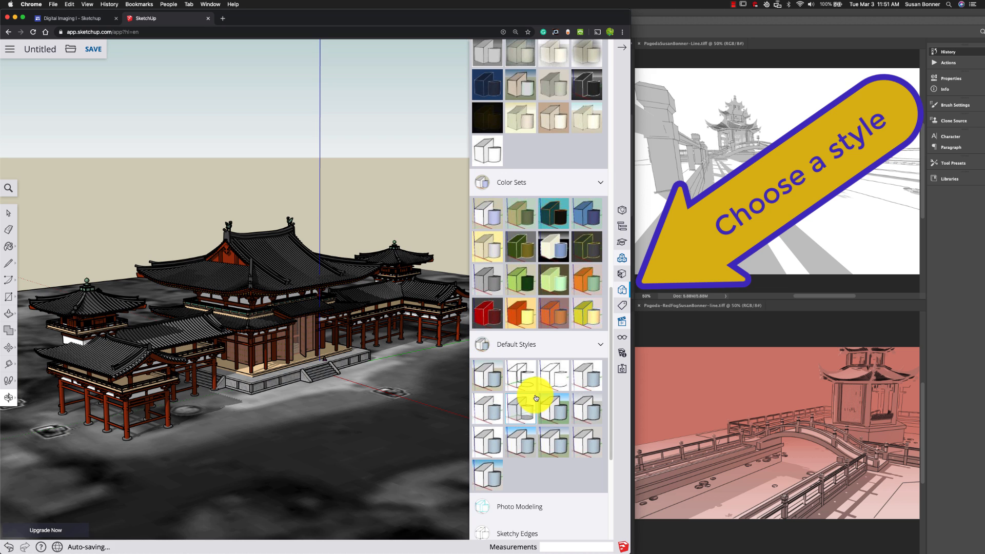
pyautogui.click(555, 382)
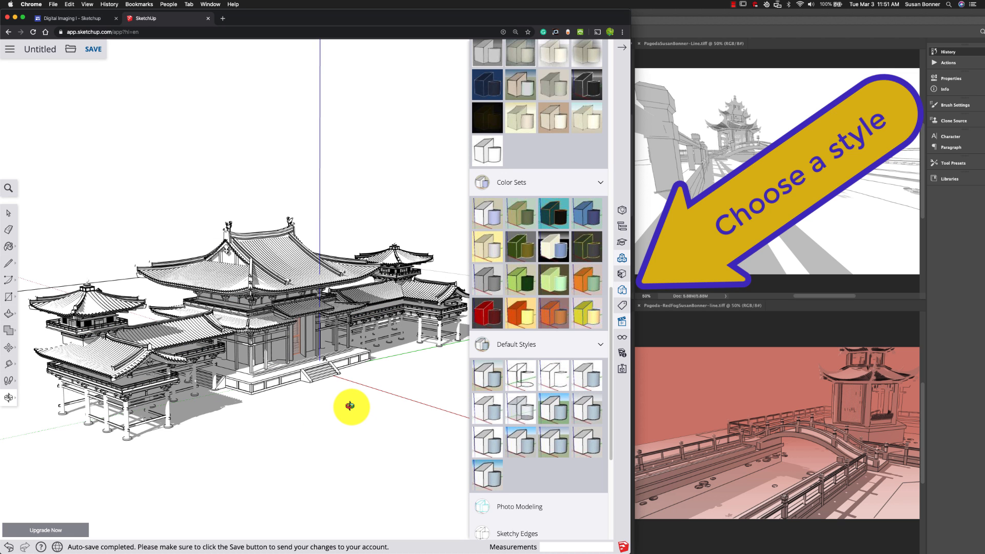
# - Expand the Sketchy Edges collection and try the Dry Erase Marker style, followed by a bolder sketchy black line style
pyautogui.scroll(-5, 537, 470)
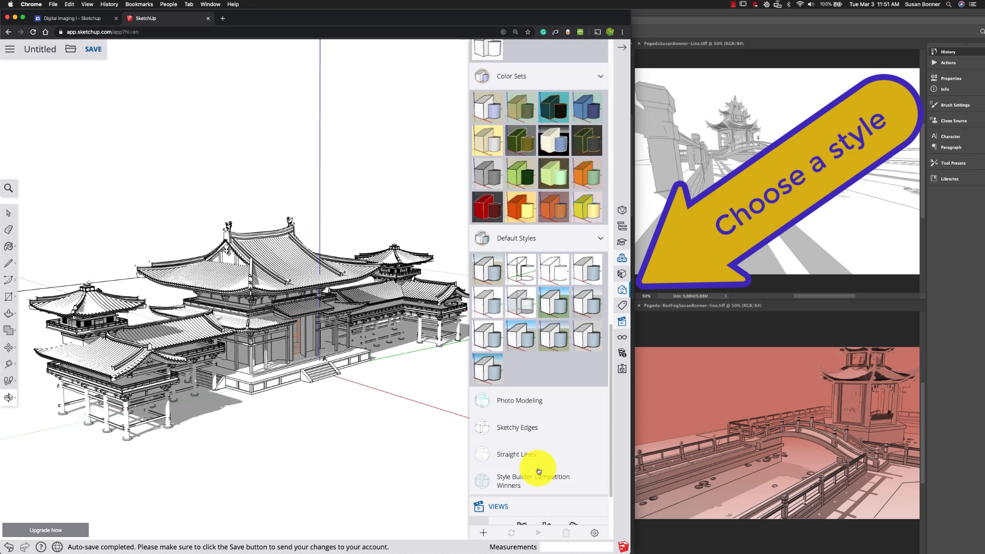
pyautogui.click(522, 420)
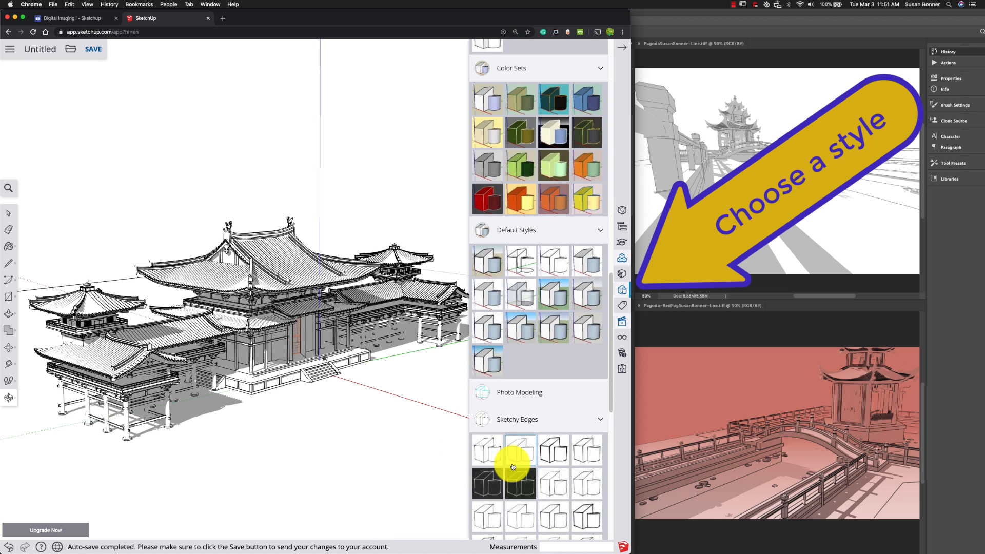
pyautogui.scroll(-3, 513, 464)
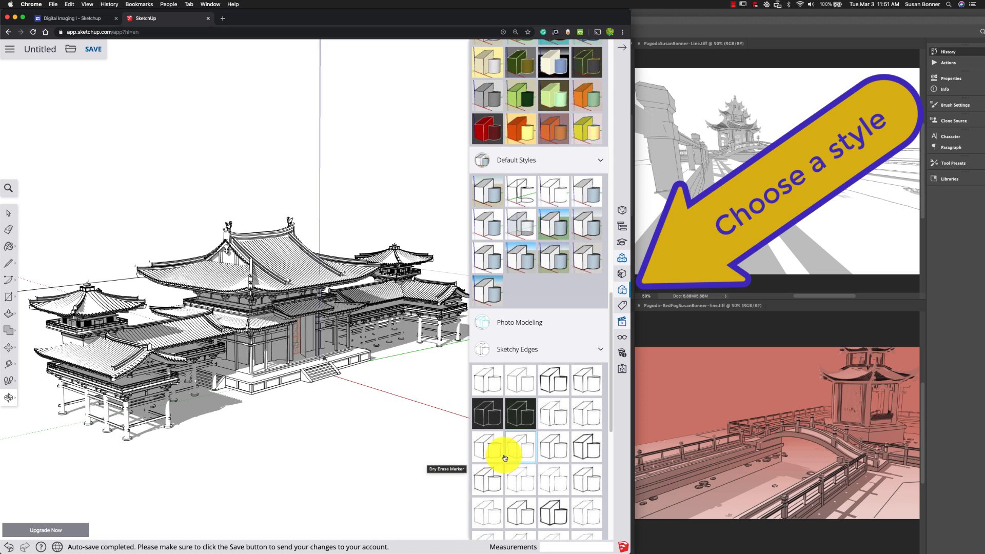
pyautogui.click(522, 477)
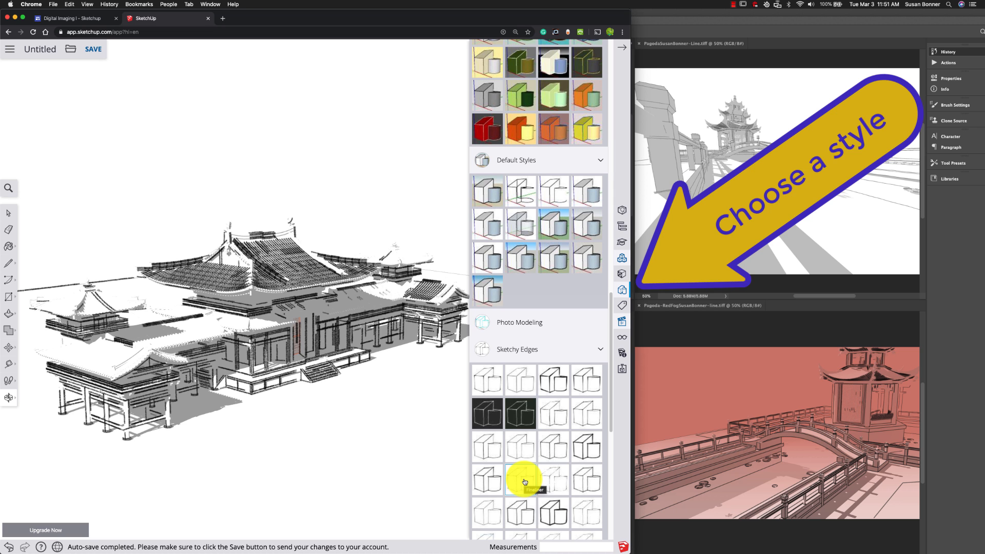
pyautogui.scroll(-2, 523, 480)
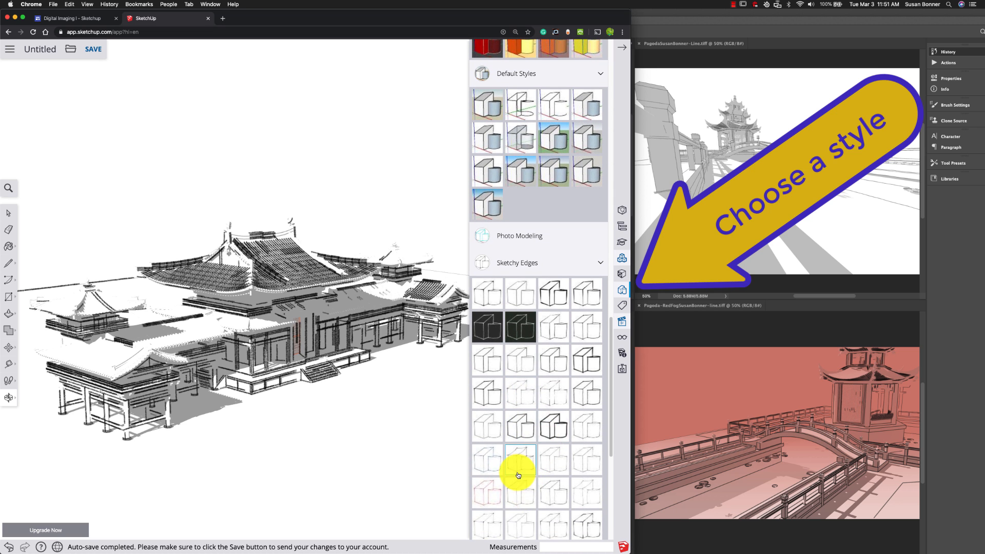
pyautogui.scroll(-2, 518, 469)
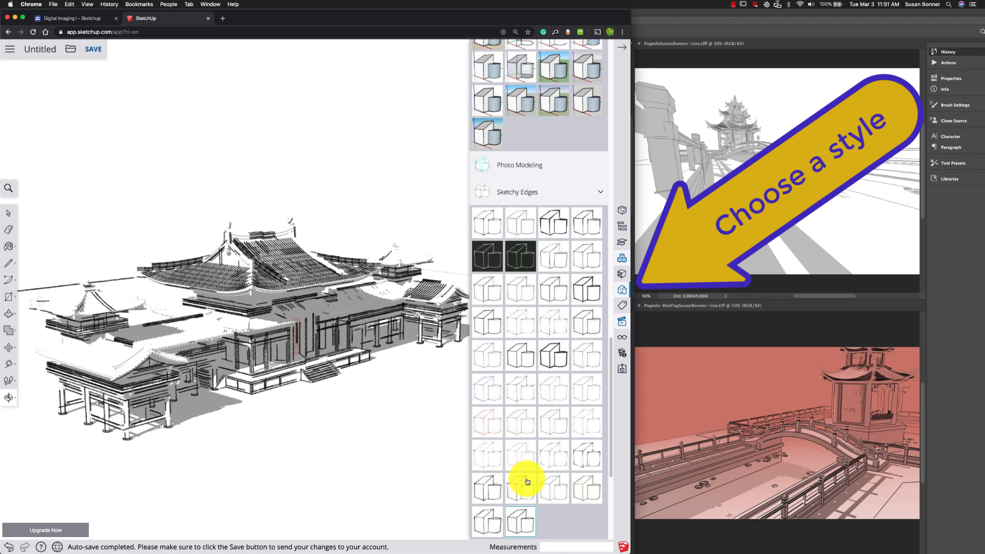
pyautogui.click(528, 470)
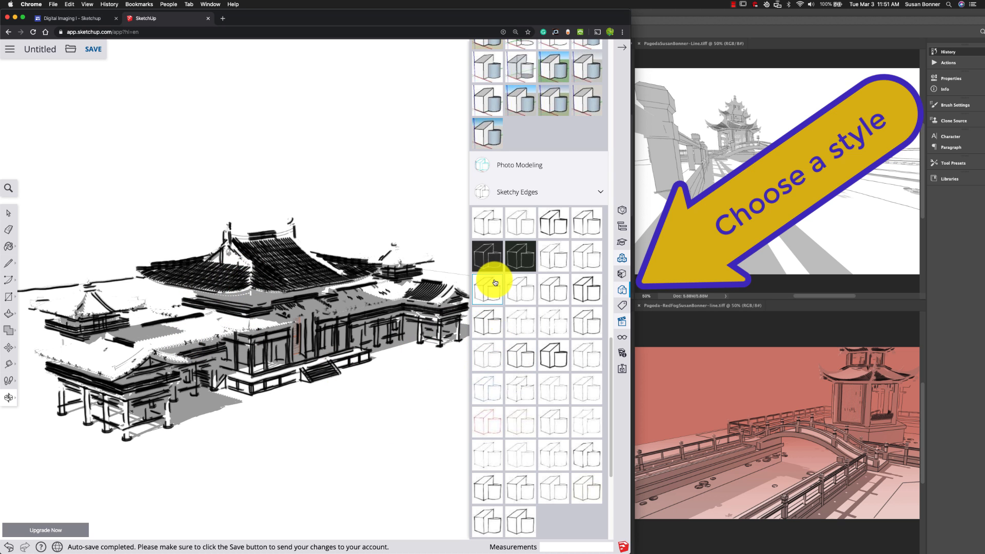
# - Expand the Straight Lines style collection and try several line weights on the pagoda, ending with a medium-weight one
pyautogui.scroll(-2, 528, 389)
pyautogui.scroll(3, 529, 392)
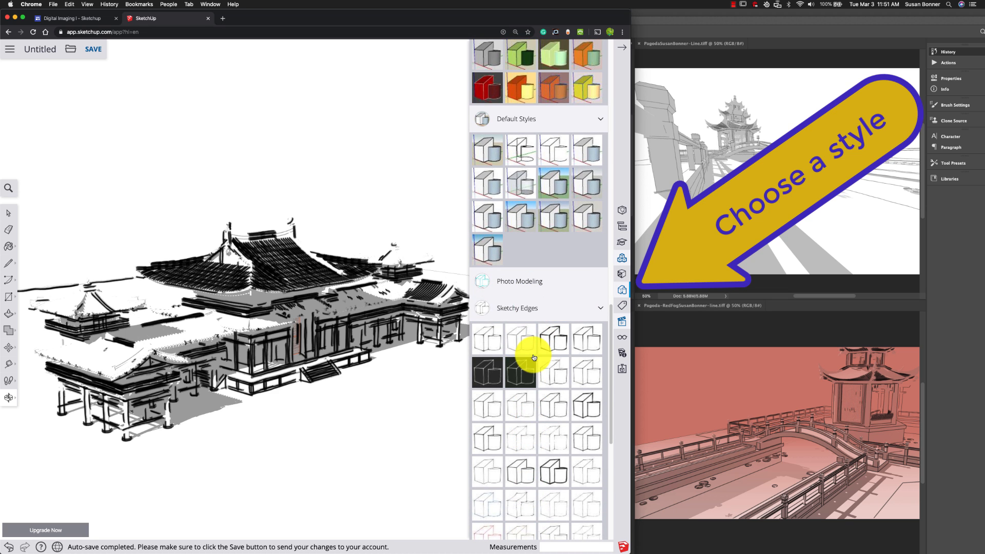
pyautogui.scroll(2, 528, 355)
pyautogui.scroll(-7, 534, 360)
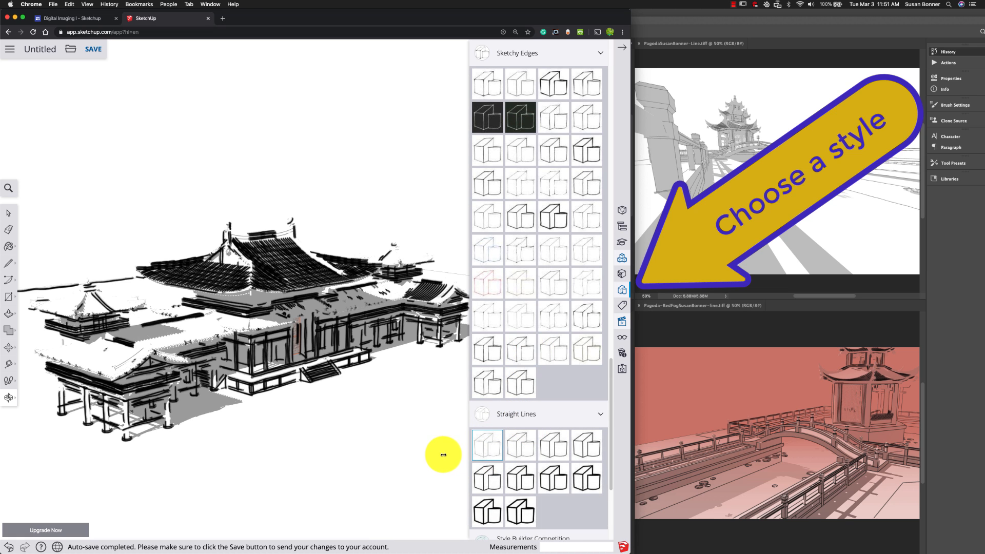
pyautogui.click(487, 447)
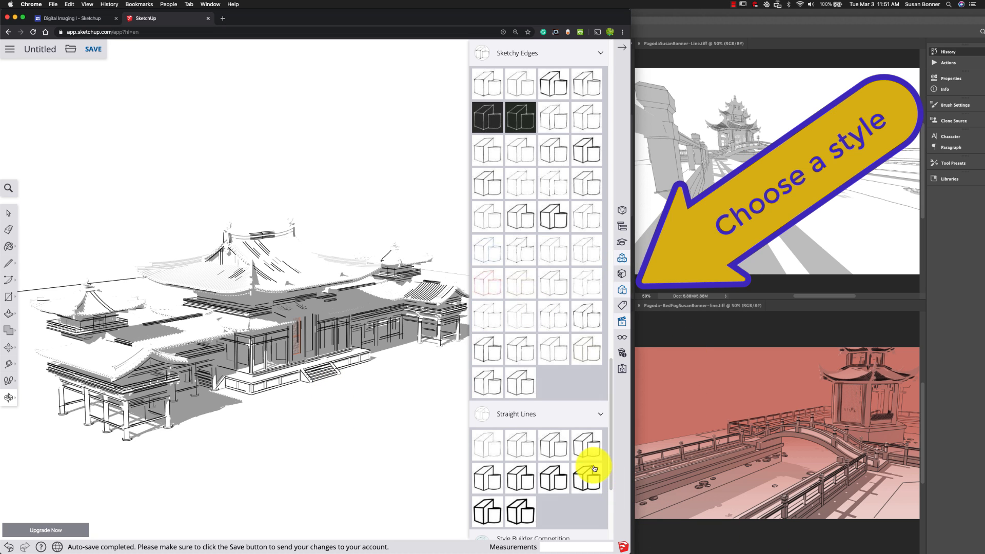
pyautogui.click(551, 453)
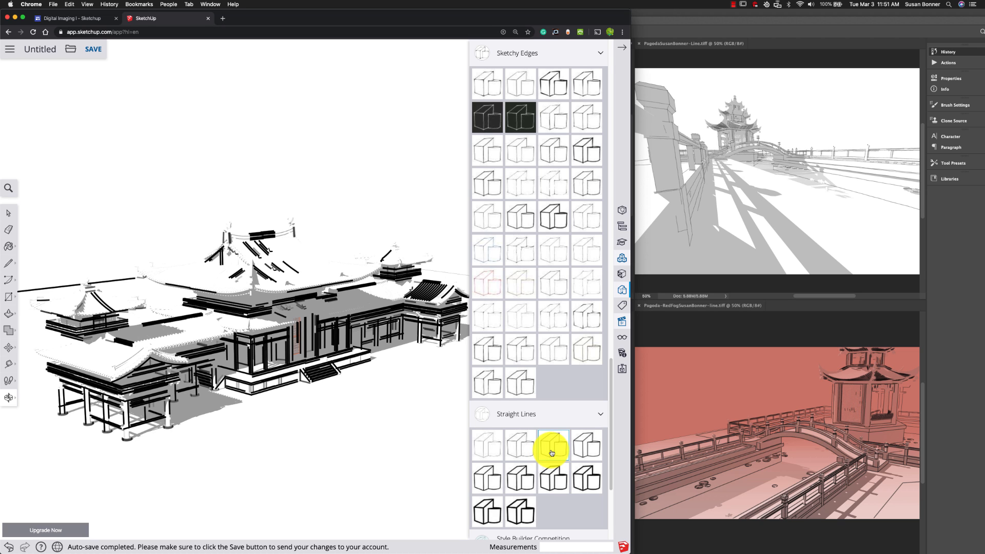
pyautogui.click(523, 457)
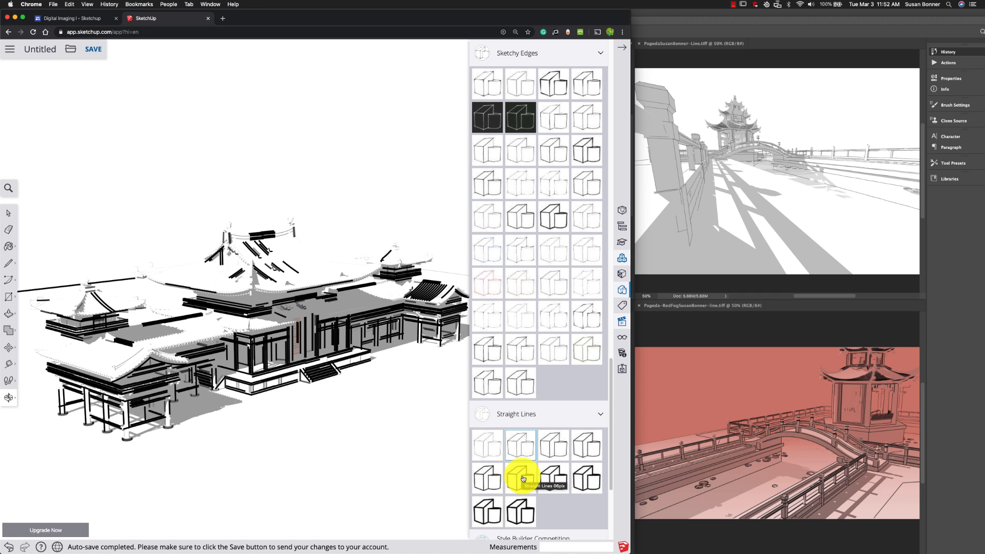
pyautogui.click(524, 479)
# - Save the current camera view as a scene named frontTop and add a second scene beneath it
pyautogui.scroll(-5, 524, 479)
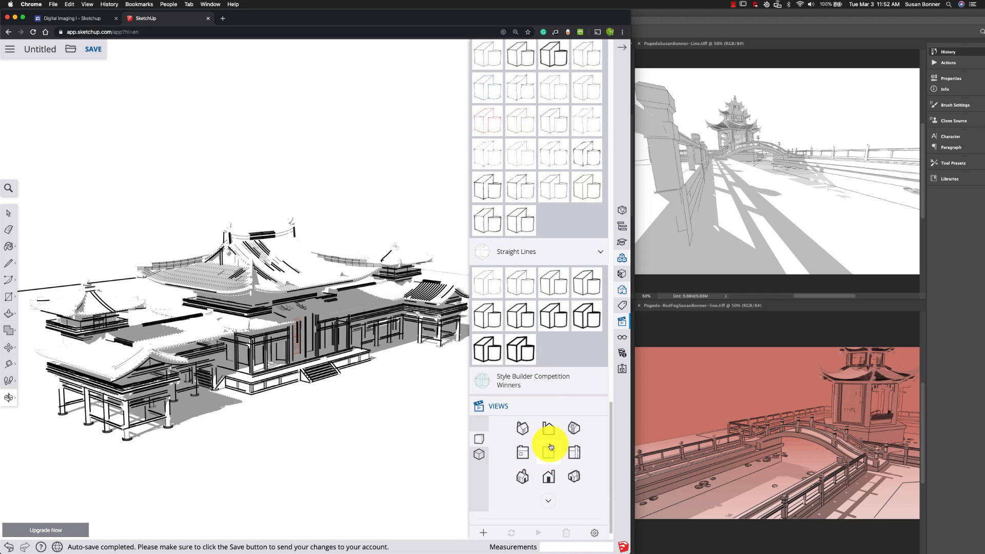
pyautogui.scroll(-1, 554, 435)
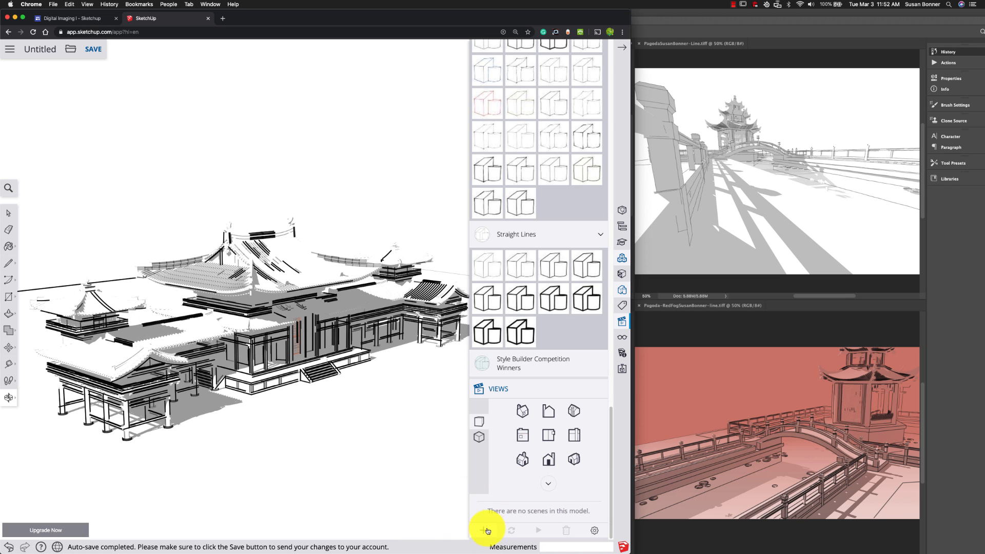
pyautogui.click(624, 325)
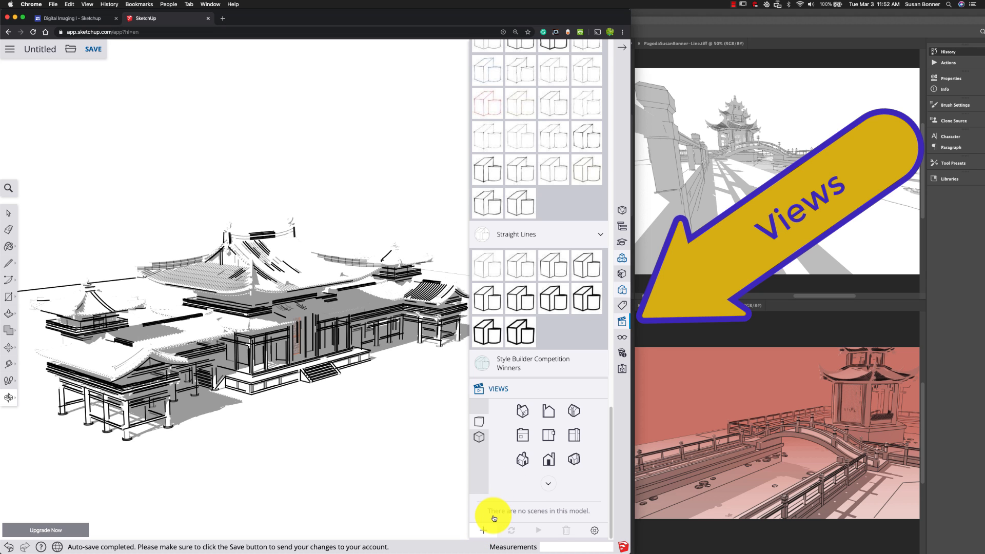
pyautogui.click(484, 529)
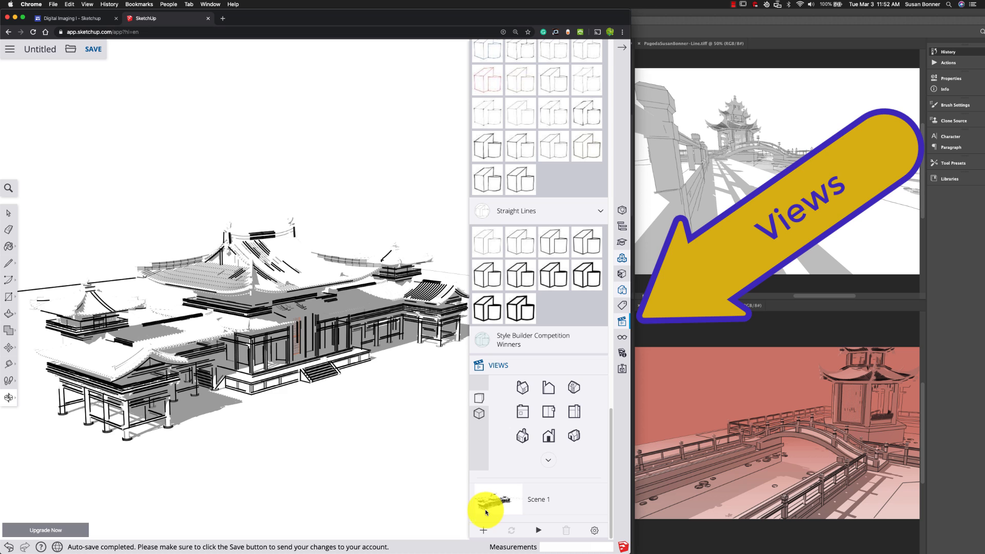
pyautogui.click(544, 500)
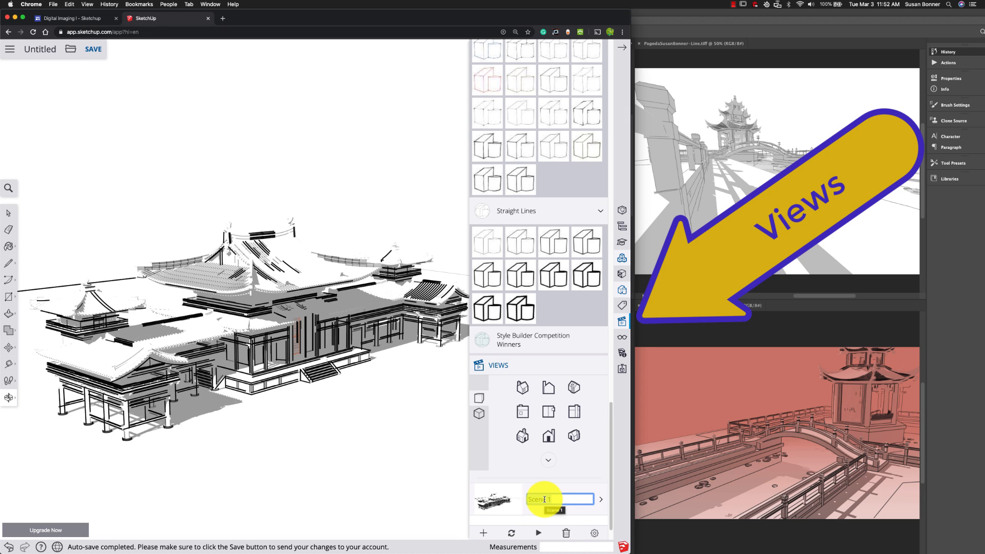
pyautogui.write('frontTop')
pyautogui.click(501, 505)
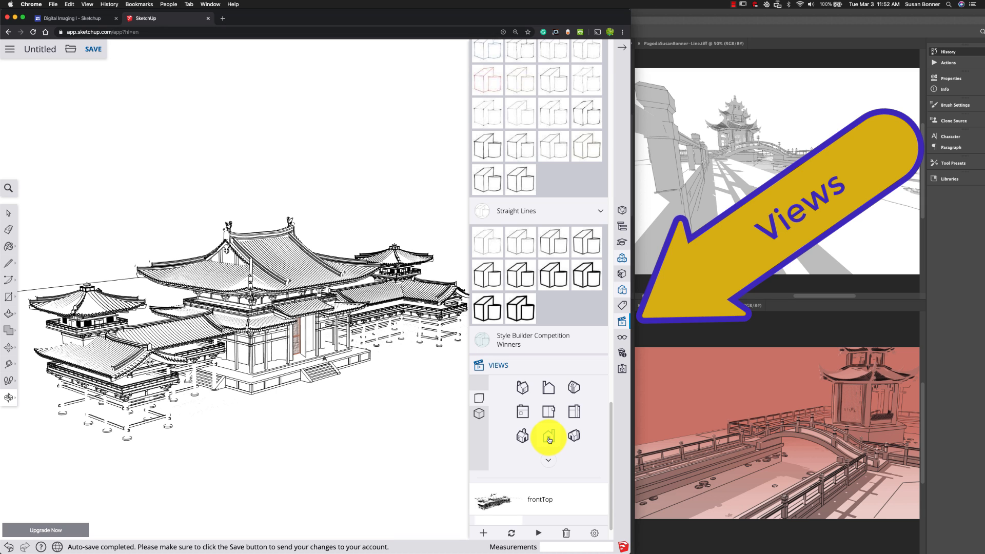
# - Switch to a standard view, pan the pagoda complex back into frame, and orbit to look down on its roofs from a corner
pyautogui.click(549, 440)
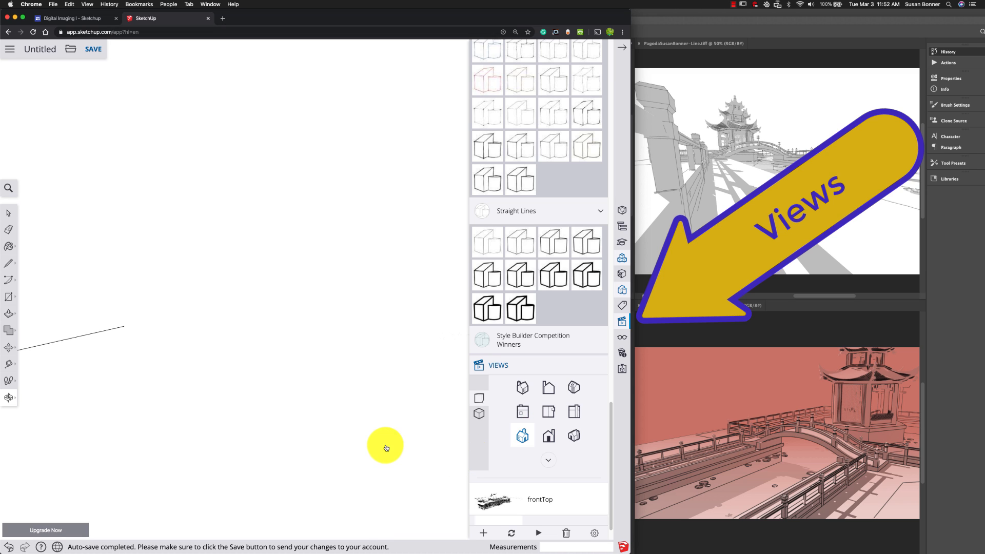
pyautogui.click(549, 438)
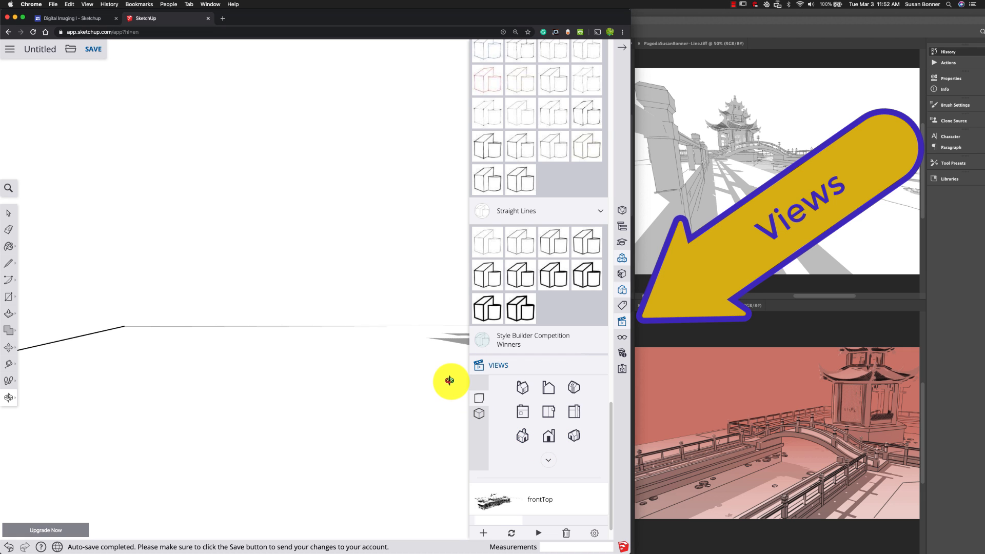
pyautogui.click(622, 46)
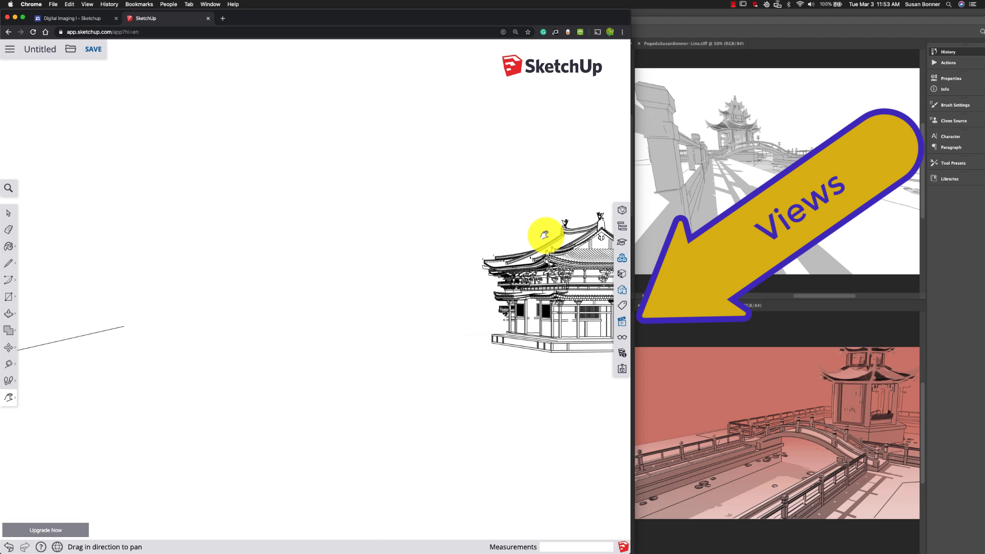
pyautogui.moveTo(550, 241); pyautogui.dragTo(143, 283)
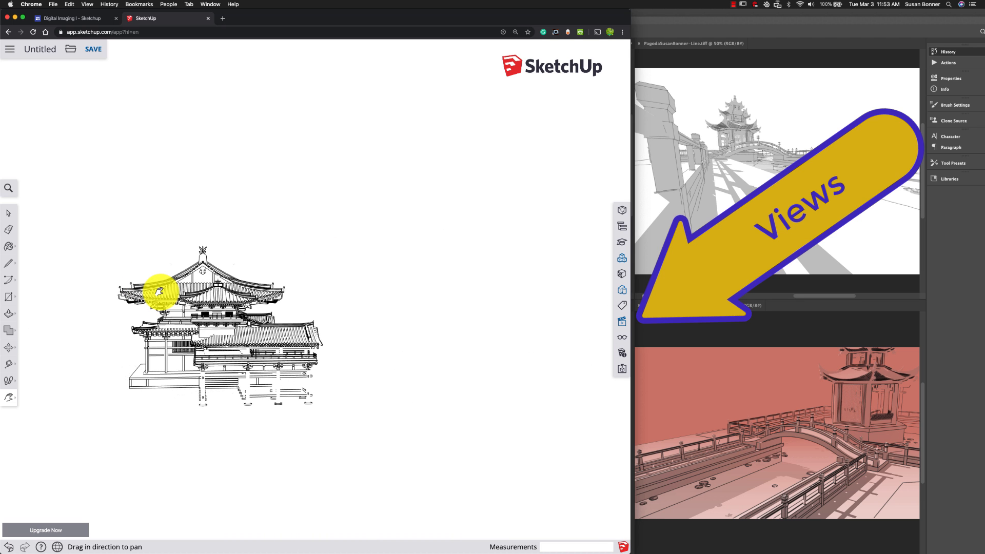
pyautogui.press('o')
pyautogui.moveTo(205, 345); pyautogui.dragTo(315, 449)
pyautogui.moveTo(247, 377); pyautogui.dragTo(257, 397)
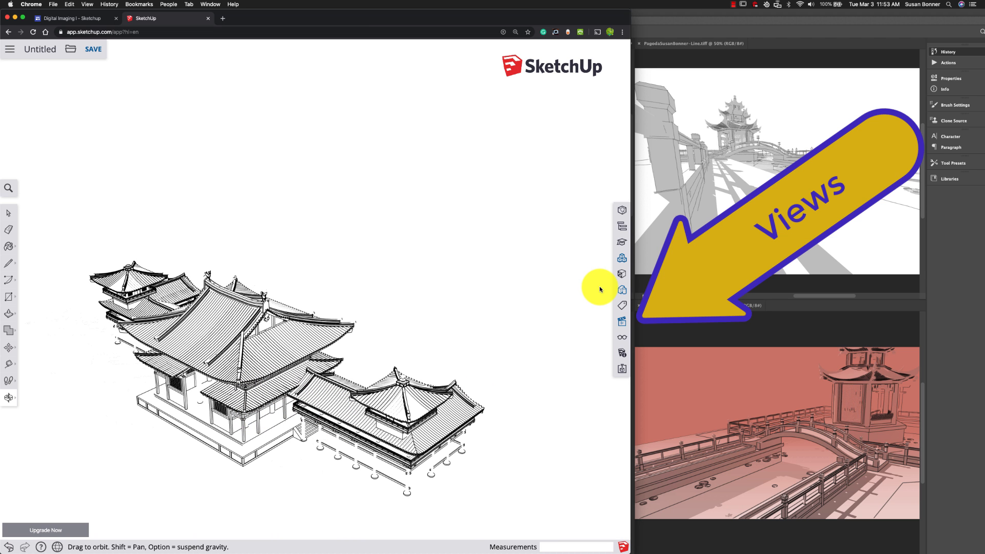
# - Show the scene views and examine Scene 2's attributes and its list of properties to save
pyautogui.click(621, 325)
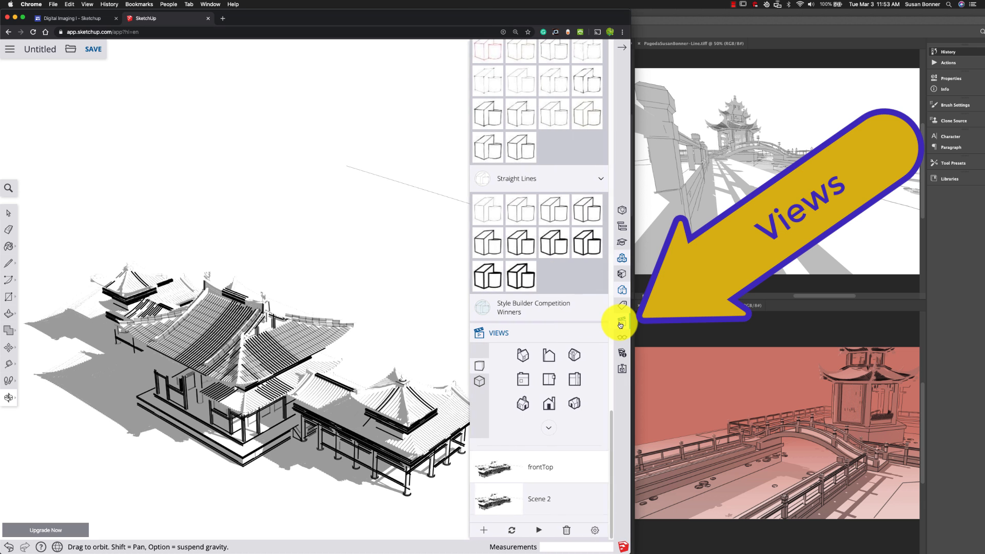
pyautogui.click(596, 505)
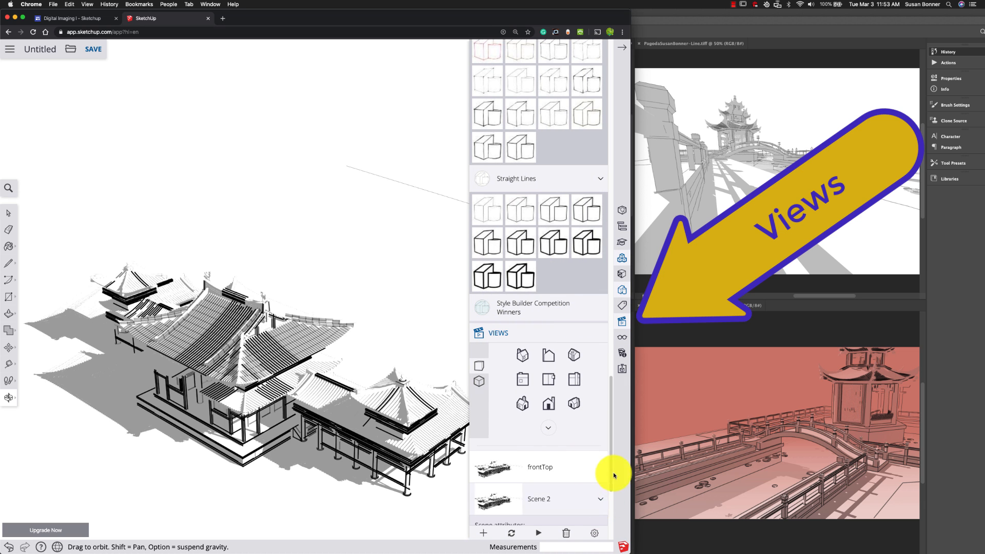
pyautogui.scroll(-3, 615, 477)
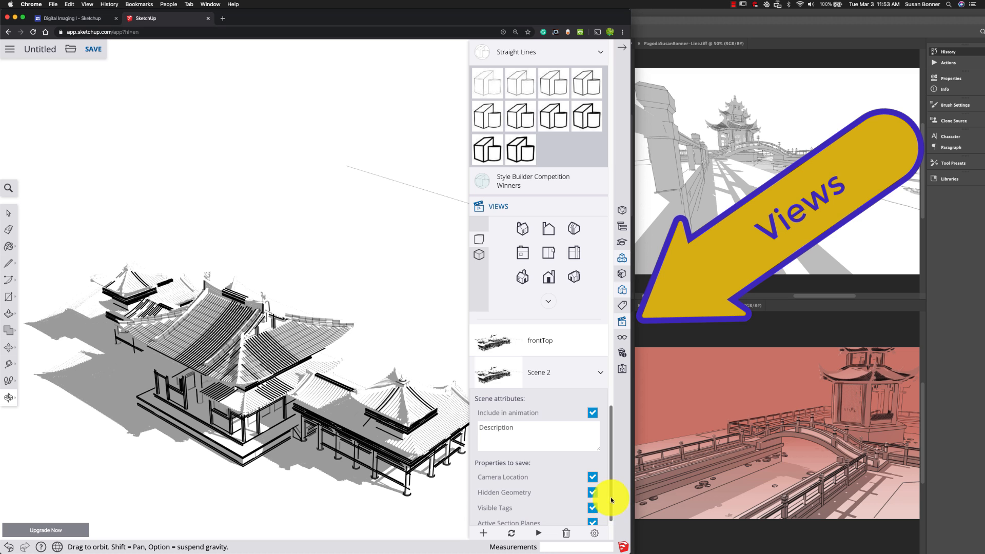
pyautogui.scroll(-2, 612, 500)
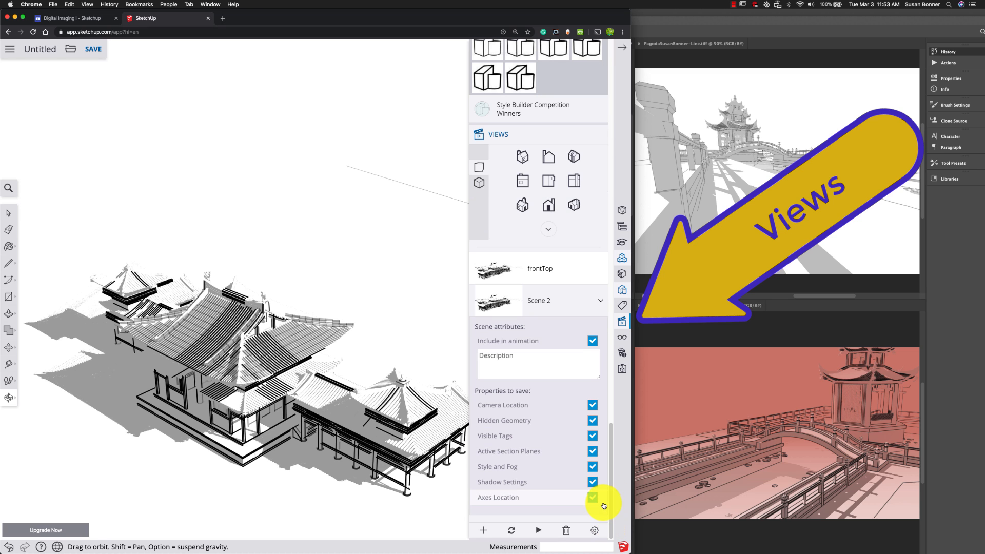
pyautogui.click(600, 300)
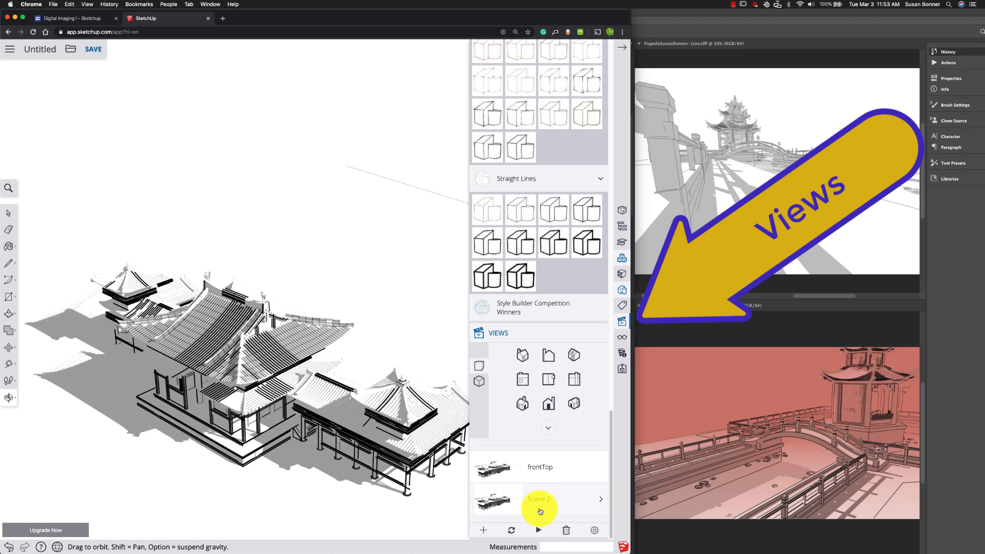
# - Expand Scene 2's attributes again and check the transition and delay options in the animation settings
pyautogui.click(604, 502)
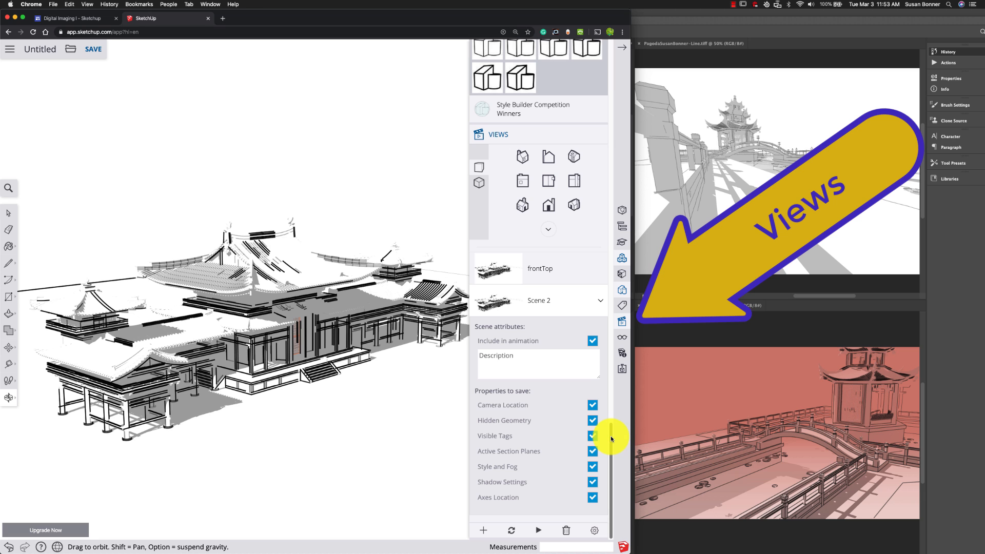
pyautogui.click(595, 532)
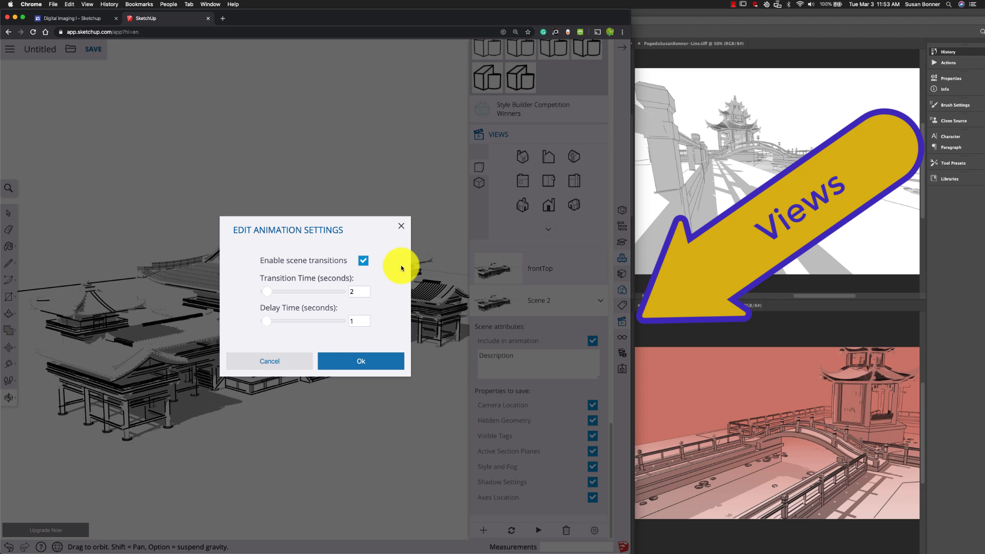
pyautogui.click(402, 225)
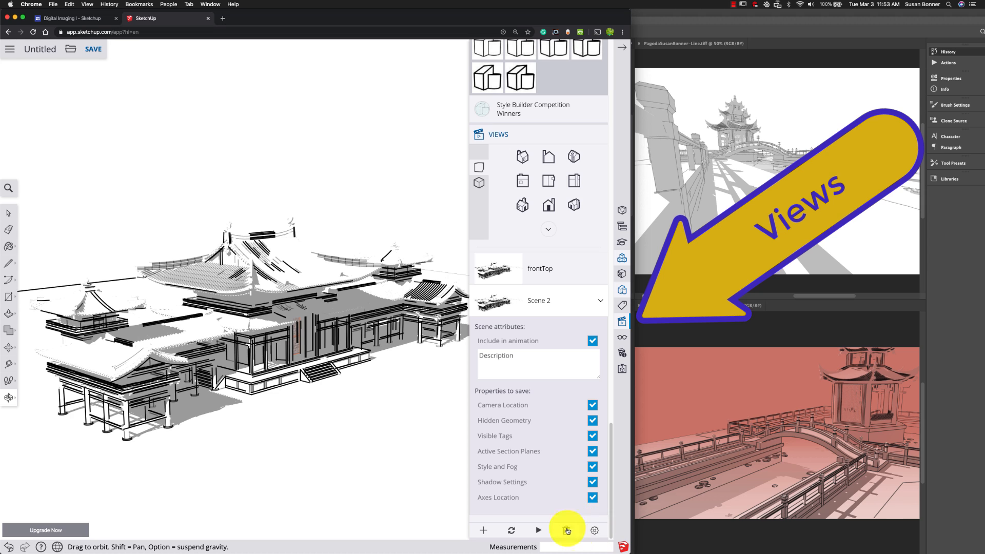
# - Update Scene 2 with every property from Camera Location to Axes Location included, and collapse its attributes
pyautogui.click(511, 531)
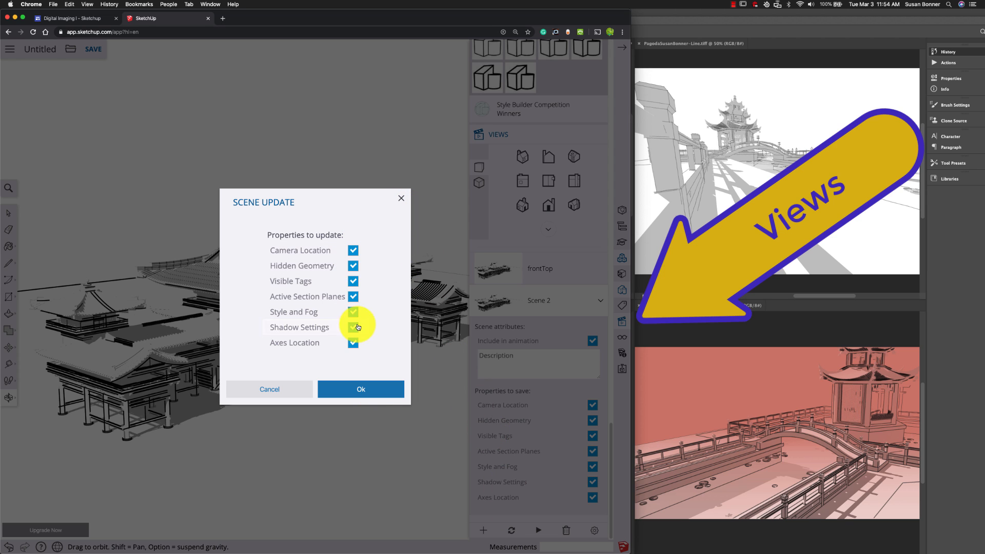
pyautogui.click(377, 394)
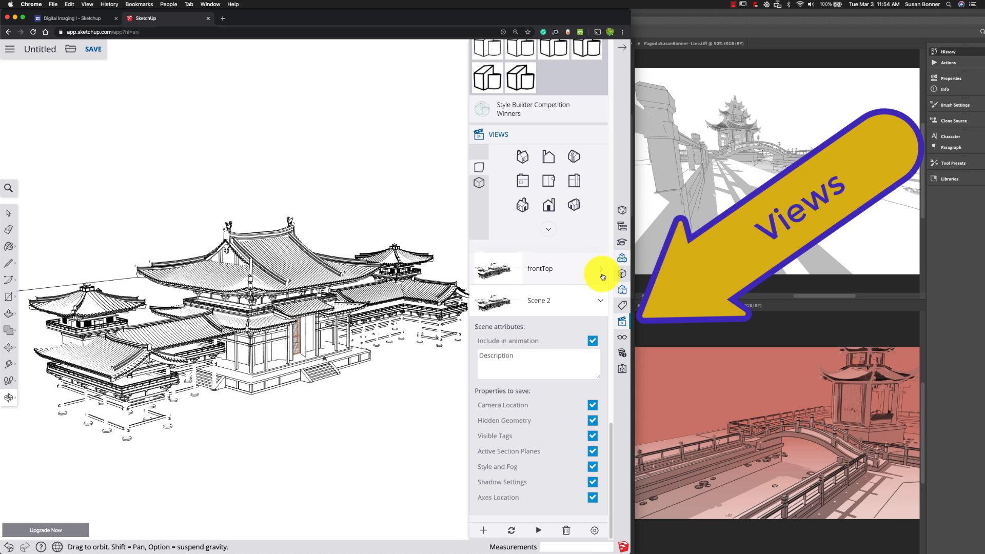
pyautogui.click(601, 303)
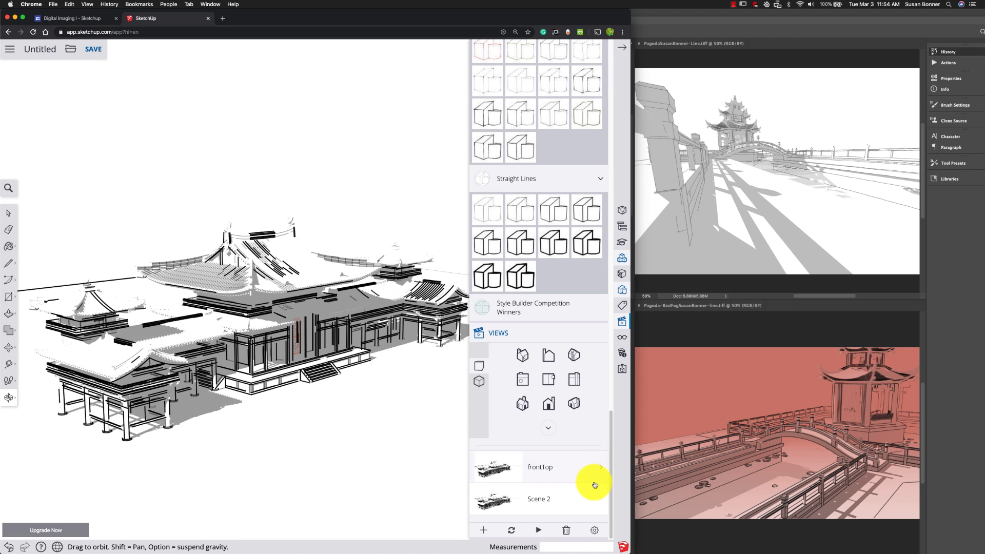
# - Recall the frontTop scene and Scene 2 and play the scene animation
pyautogui.click(497, 472)
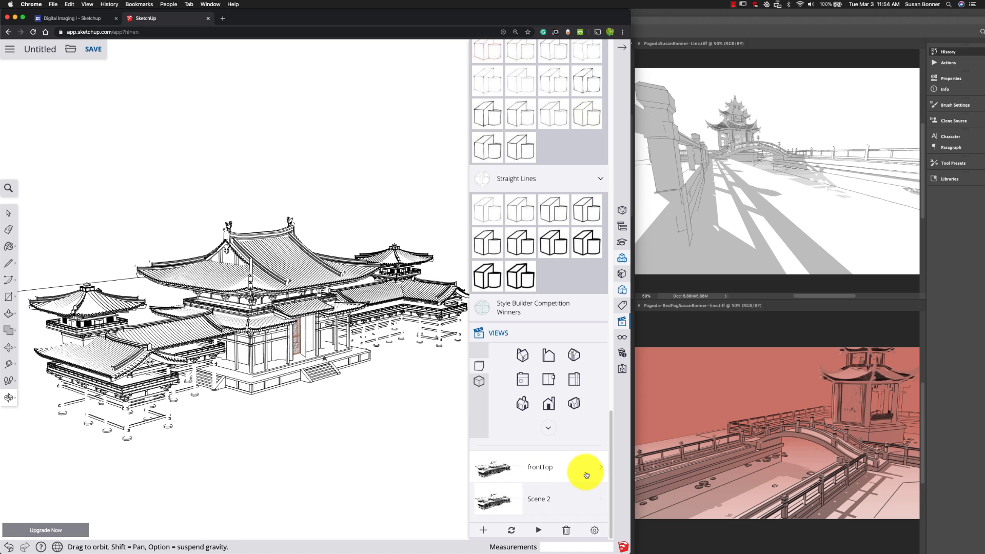
pyautogui.click(501, 502)
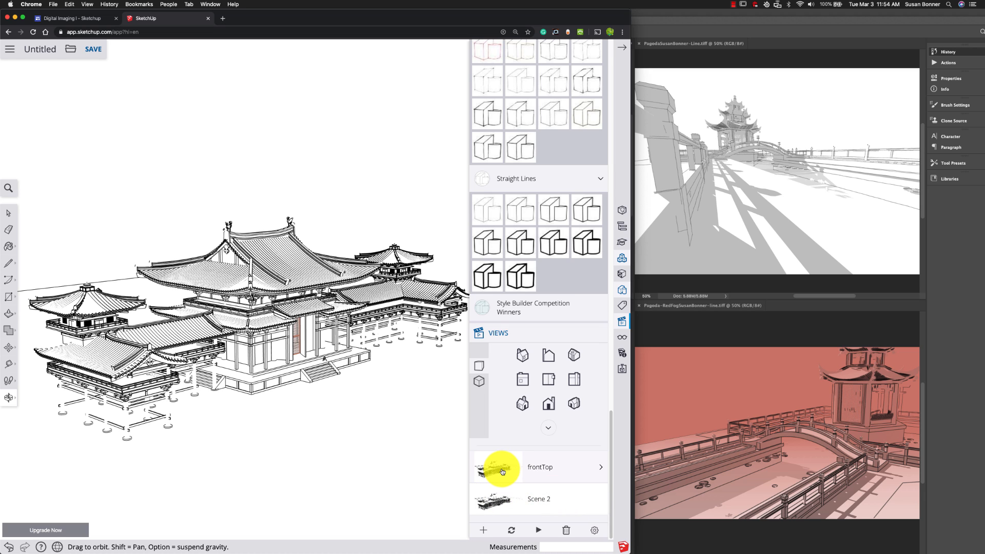
pyautogui.click(540, 530)
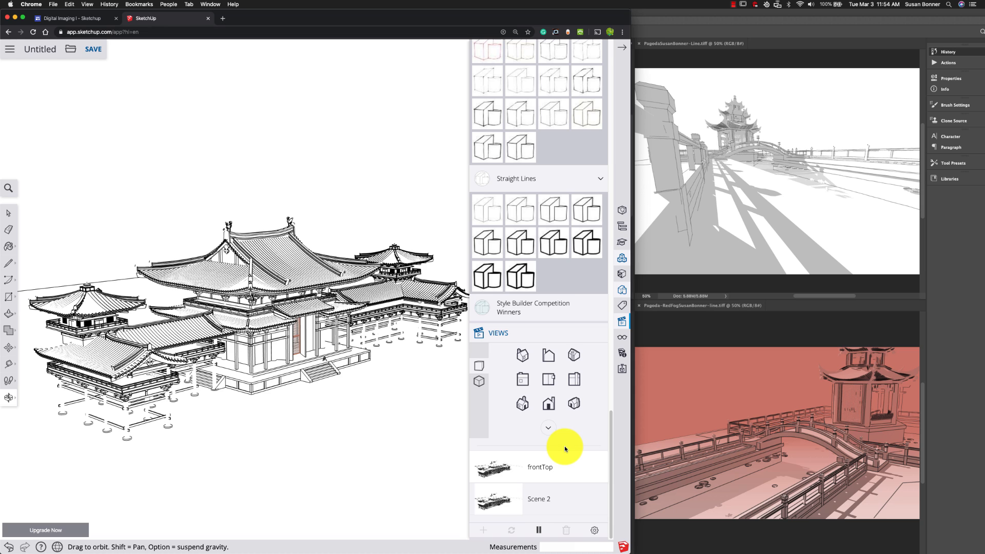
# - Examine the frontTop scene's attributes and saved properties, and collapse them again
pyautogui.click(601, 468)
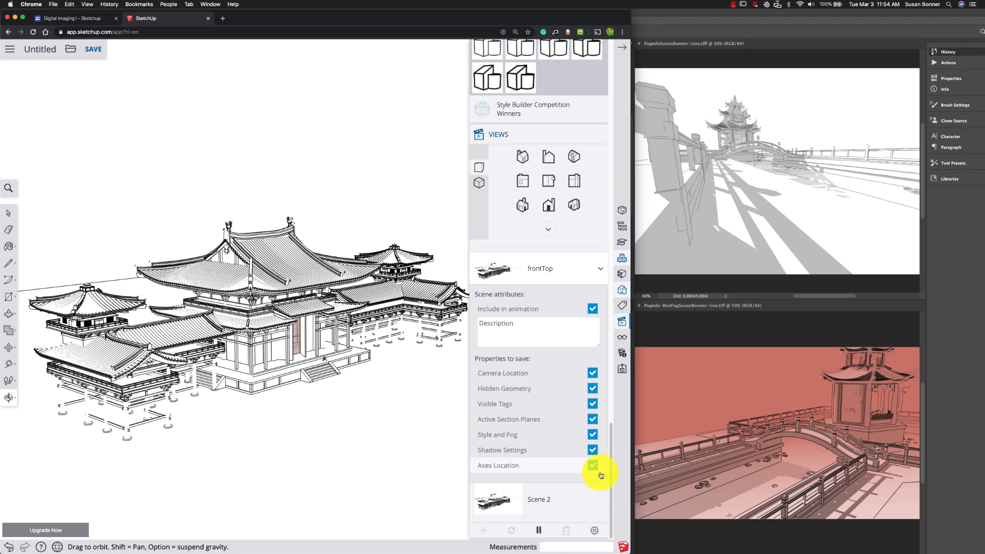
pyautogui.click(551, 268)
pyautogui.click(505, 273)
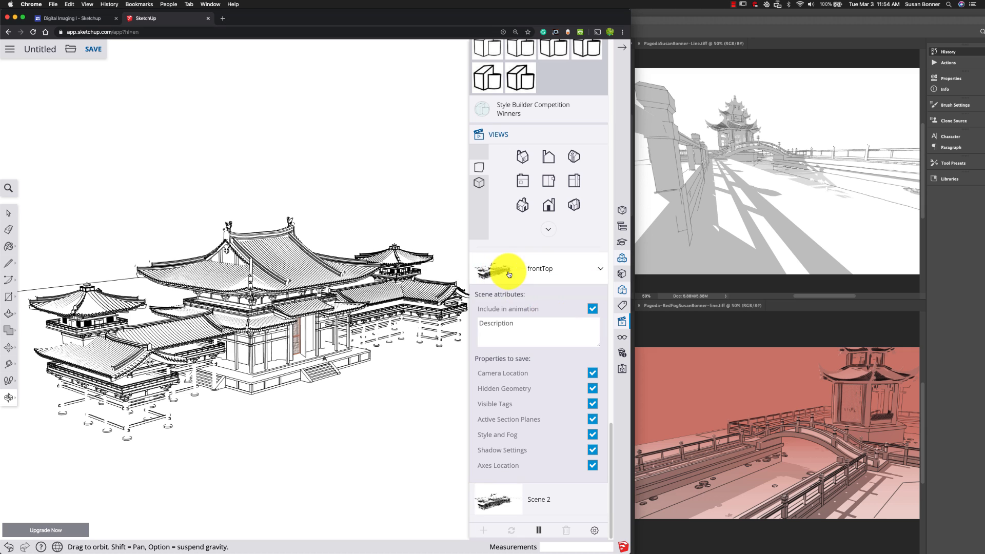
pyautogui.click(601, 268)
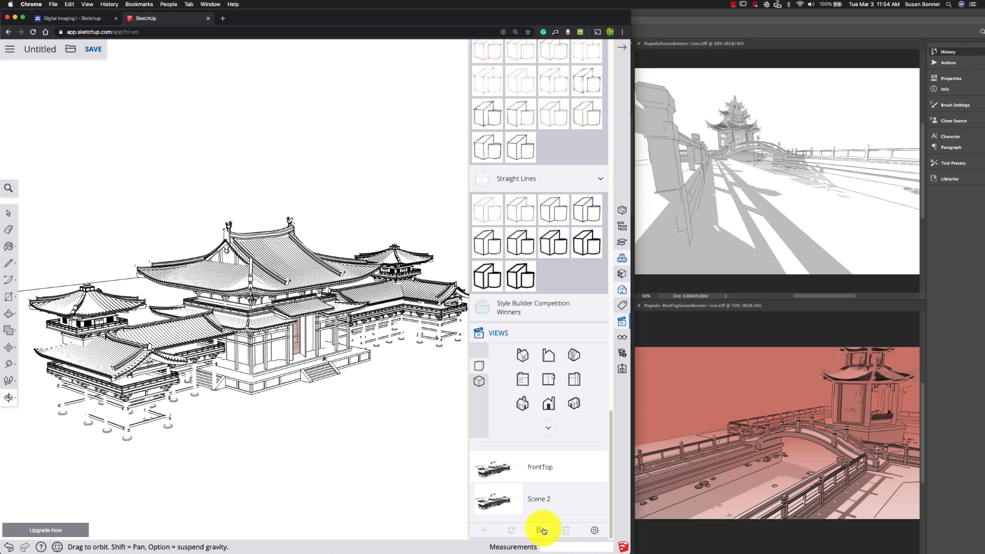
# - Check the animation settings without editing them and select the frontTop scene
pyautogui.click(594, 530)
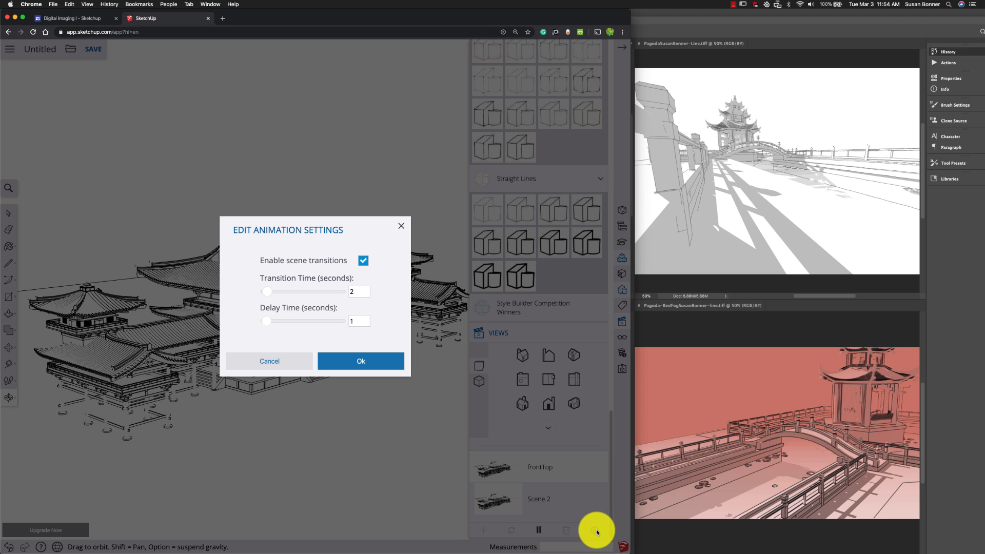
pyautogui.click(401, 226)
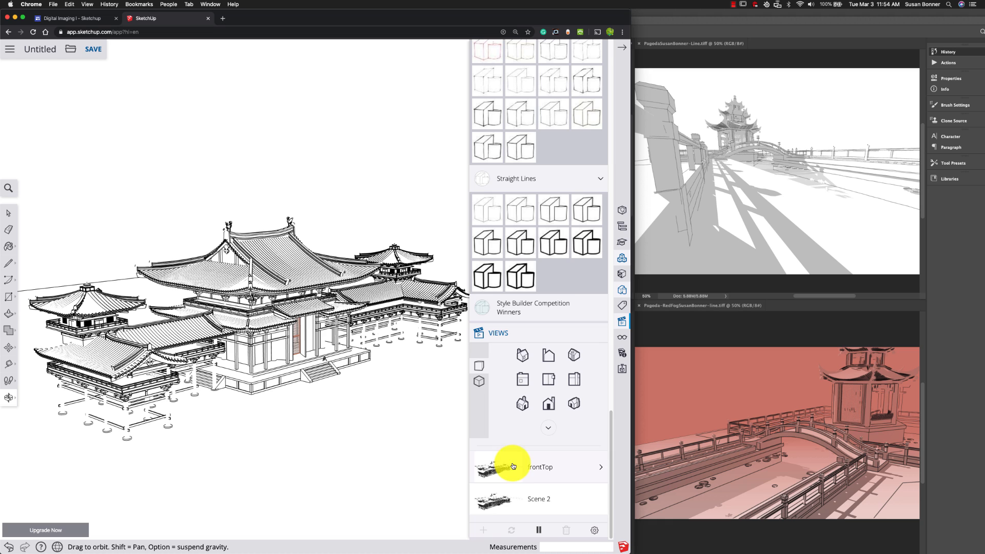
pyautogui.click(542, 466)
pyautogui.click(488, 461)
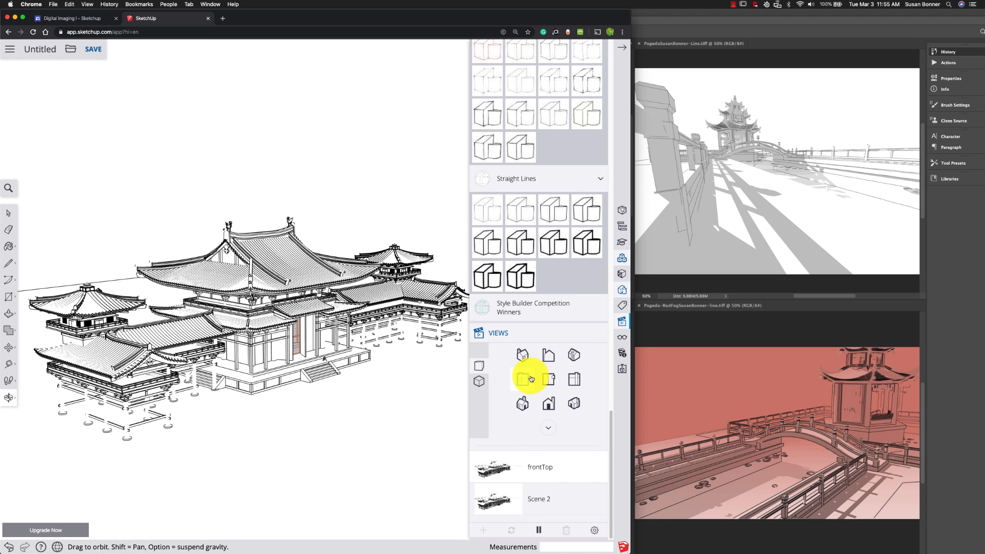
# - Switch to a standard corner view, pan the pagoda complex into the middle of the canvas, and orbit to a lower viewing angle
pyautogui.click(578, 357)
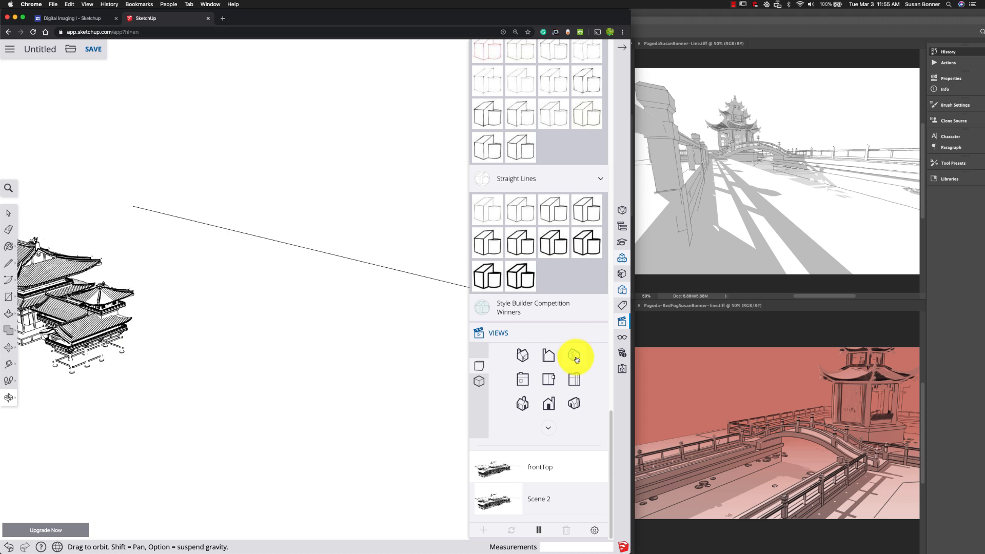
pyautogui.press('space')
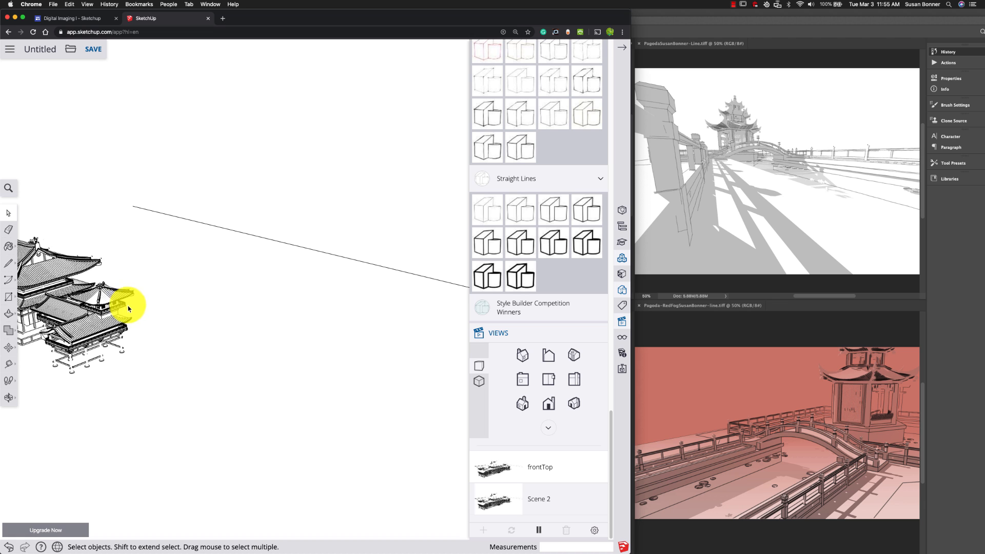
pyautogui.press('h')
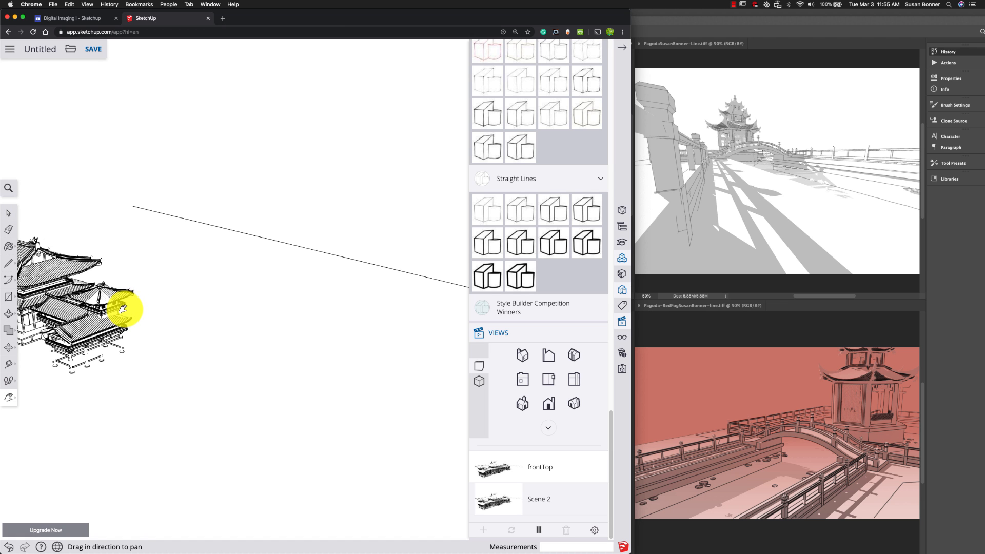
pyautogui.moveTo(121, 308); pyautogui.dragTo(335, 380)
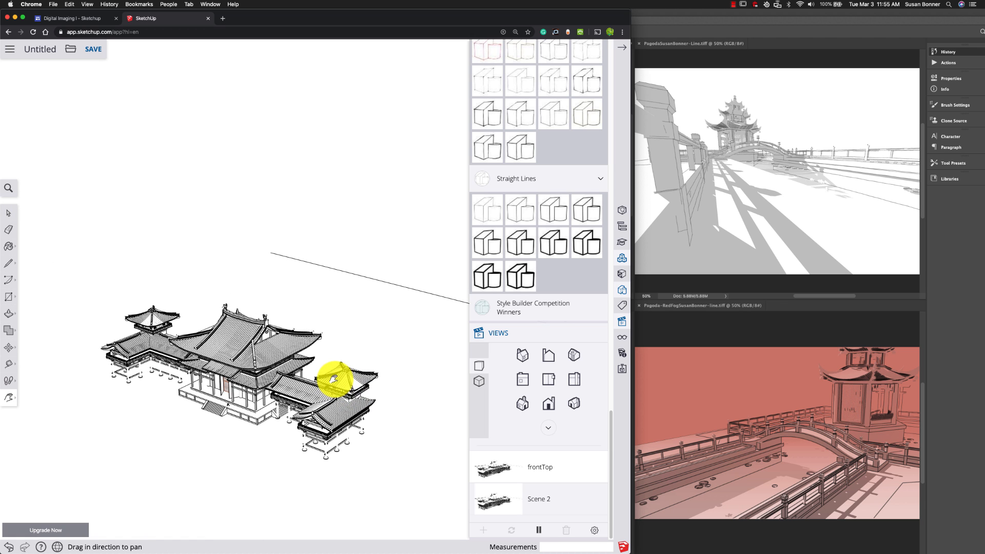
pyautogui.press('o')
pyautogui.moveTo(379, 425); pyautogui.dragTo(385, 359)
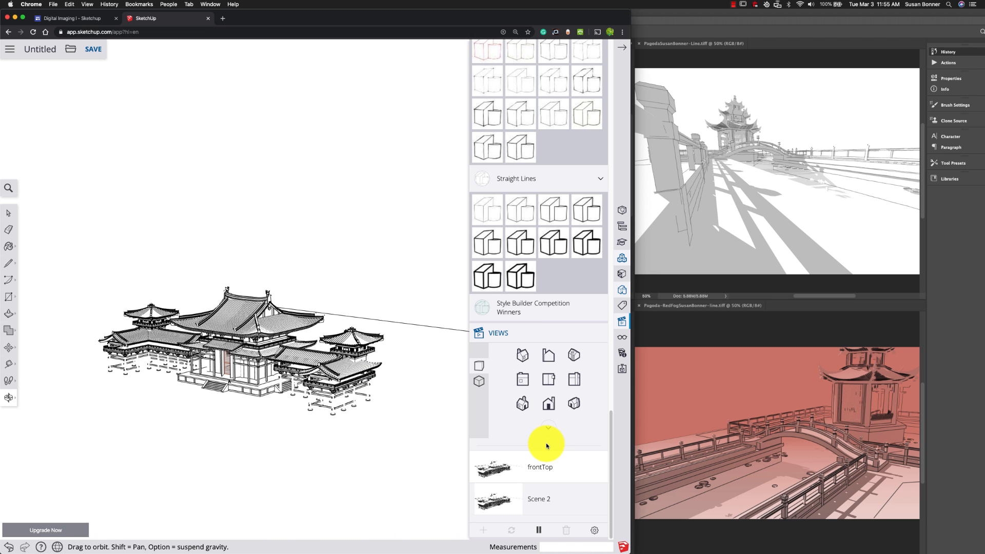
# - Set the camera's field of view to 75 degrees
pyautogui.press('z')
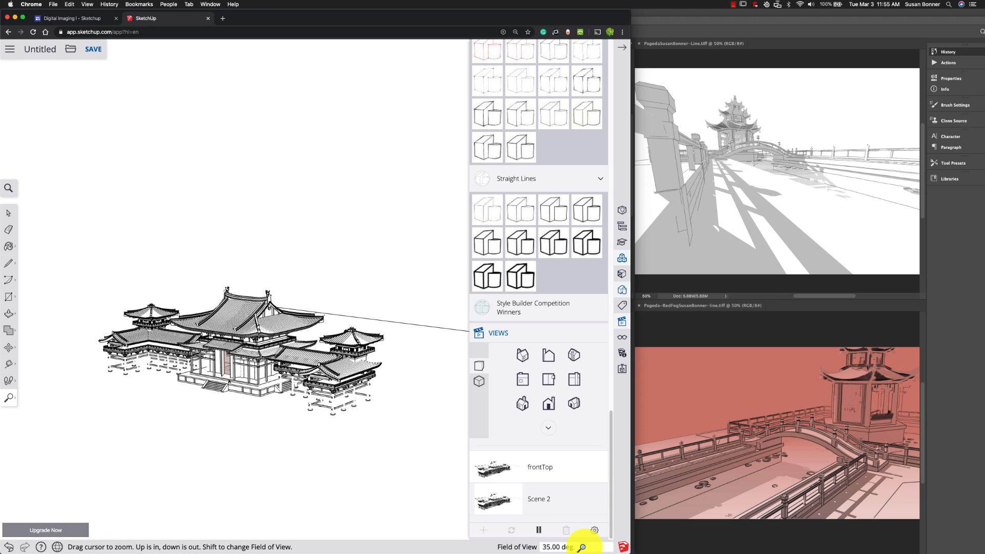
pyautogui.write('25')
pyautogui.press('Return')
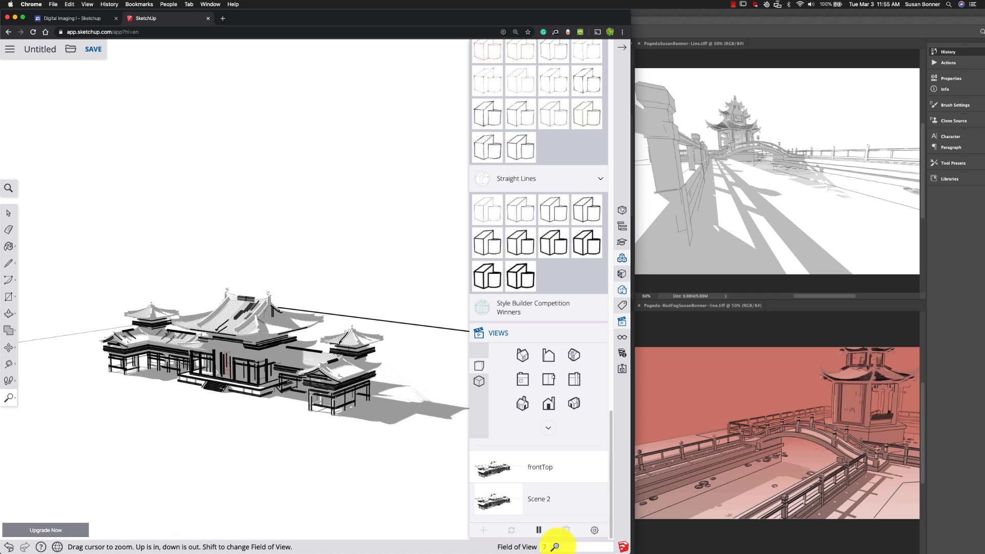
pyautogui.press('Return')
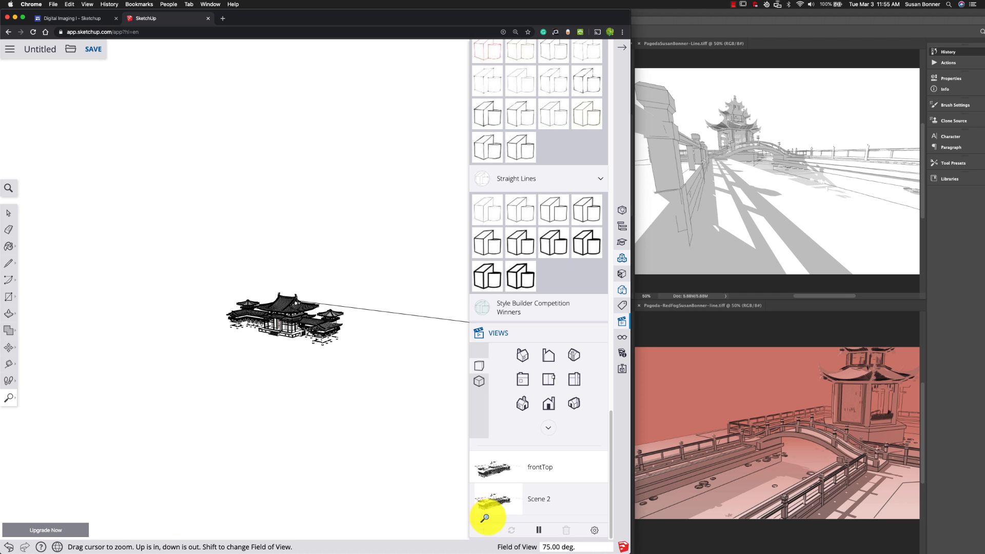
# - Zoom in close on the main hall's tiled roofs and adjust the framing slightly with a pan
pyautogui.scroll(10, 296, 324)
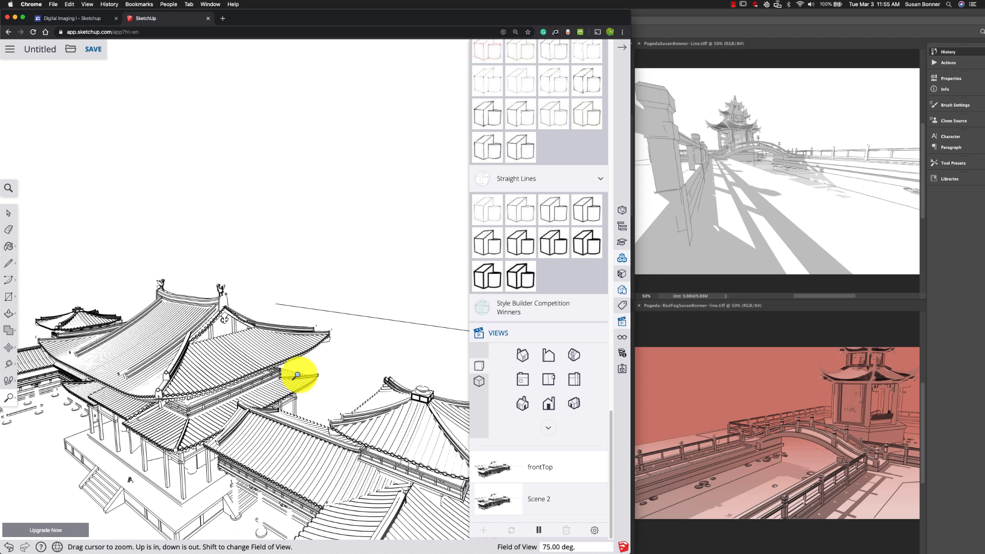
pyautogui.press('space')
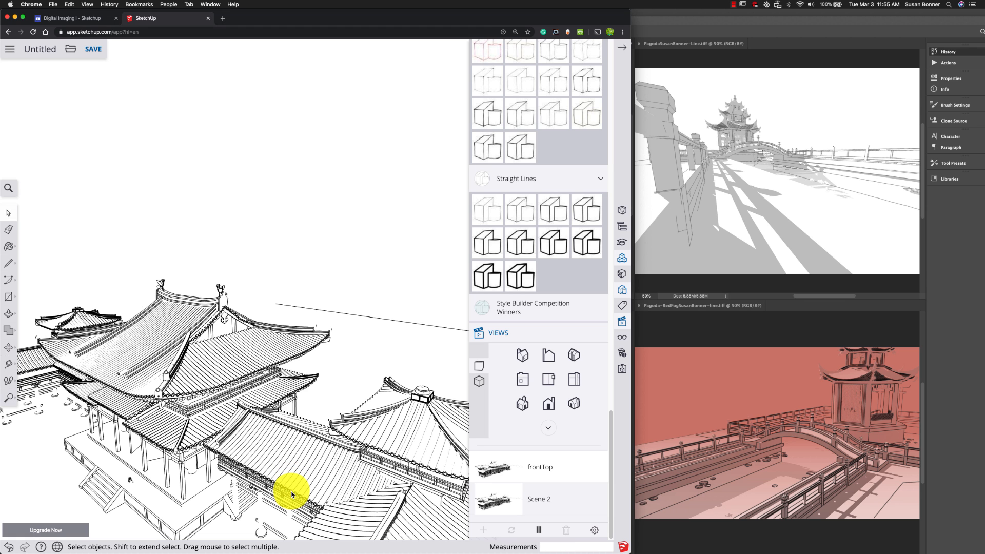
pyautogui.press('h')
pyautogui.moveTo(291, 476); pyautogui.dragTo(292, 464)
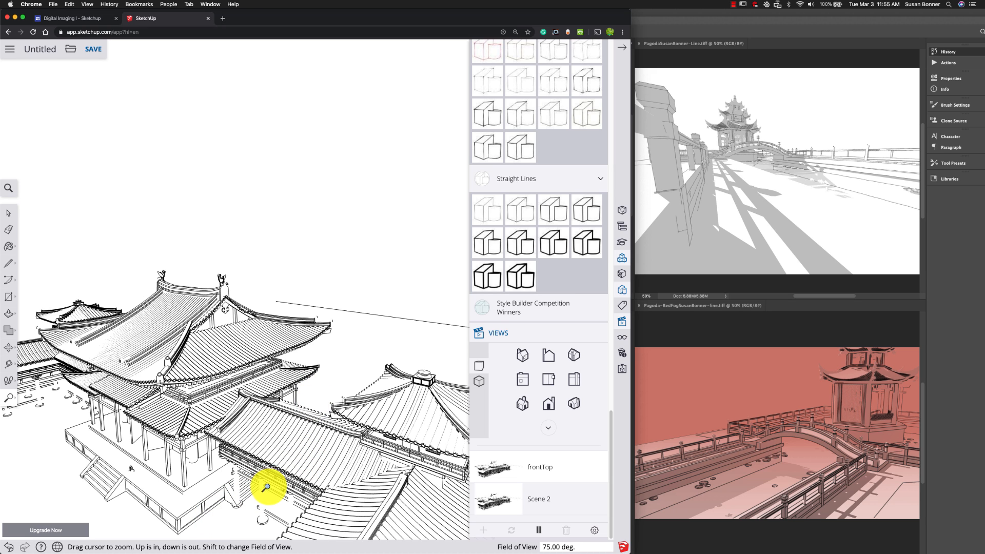
pyautogui.press('z')
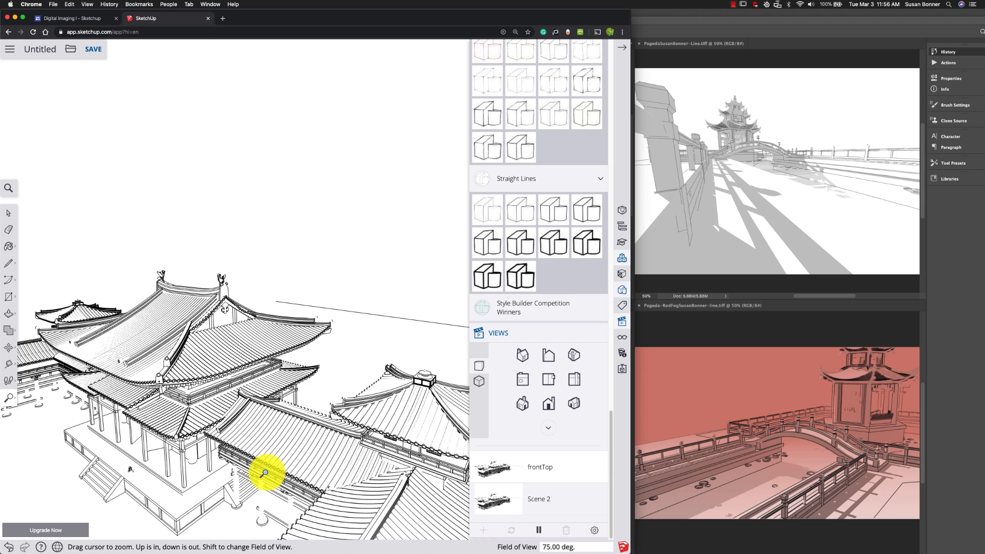
pyautogui.press('o')
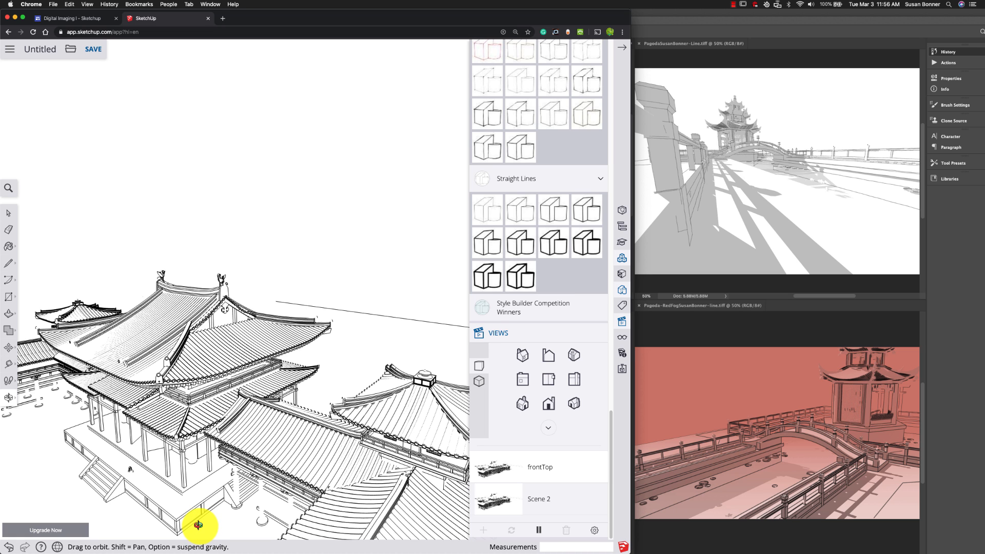
# - Switch to Photoshop to view the example pagoda renderings and return to SketchUp
pyautogui.click(697, 21)
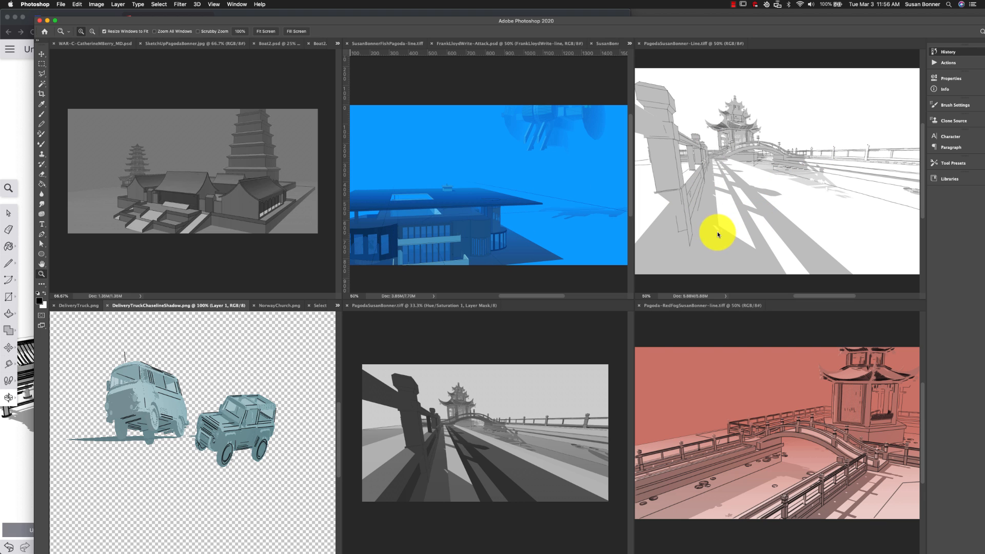
pyautogui.click(18, 150)
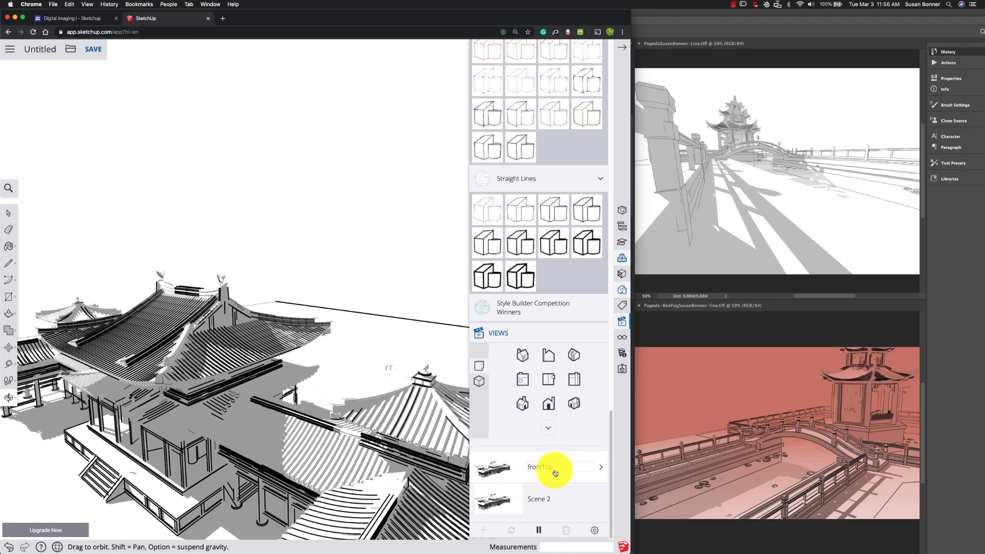
# - Recall the frontTop and Scene 2 saved views and review which properties each scene stores
pyautogui.click(496, 474)
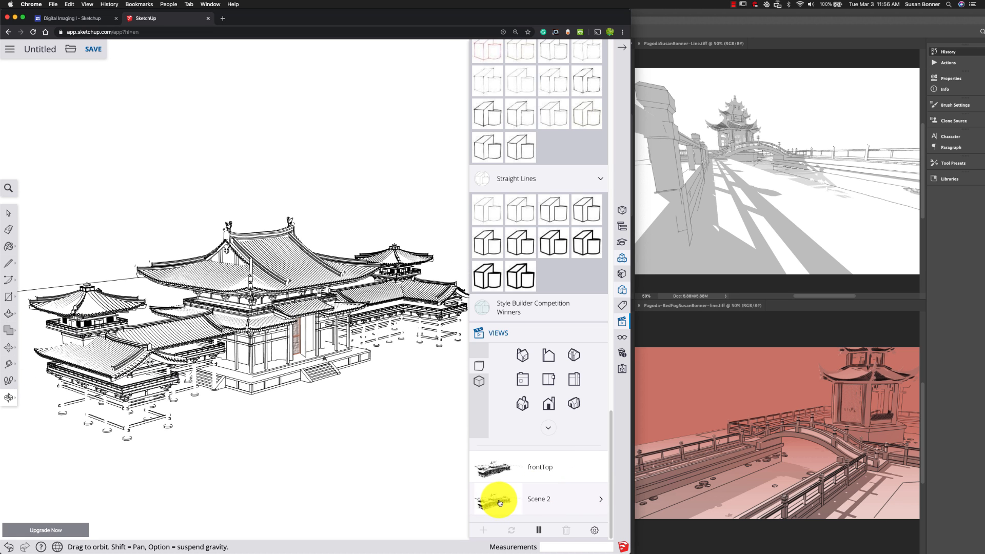
pyautogui.click(489, 498)
pyautogui.doubleClick(564, 501)
pyautogui.click(601, 500)
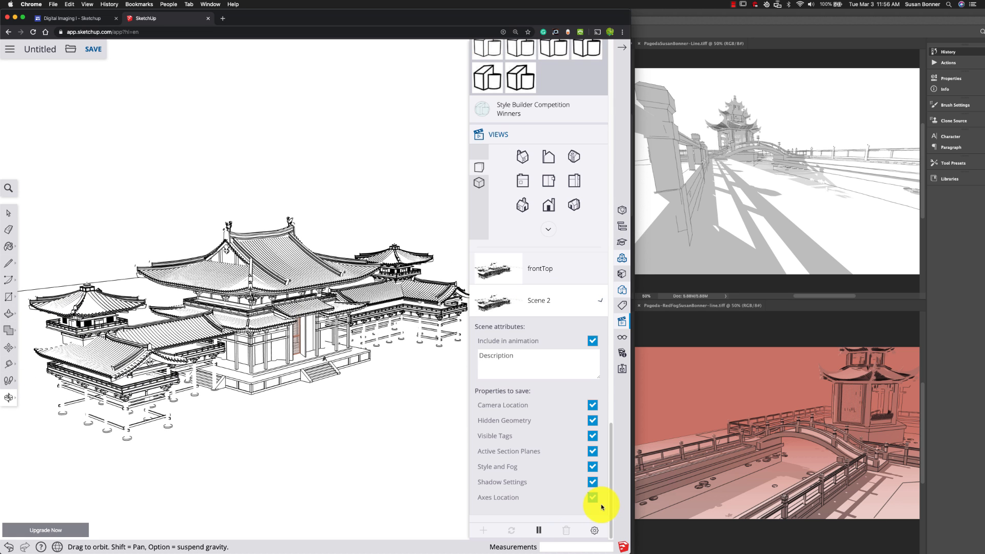
pyautogui.click(600, 300)
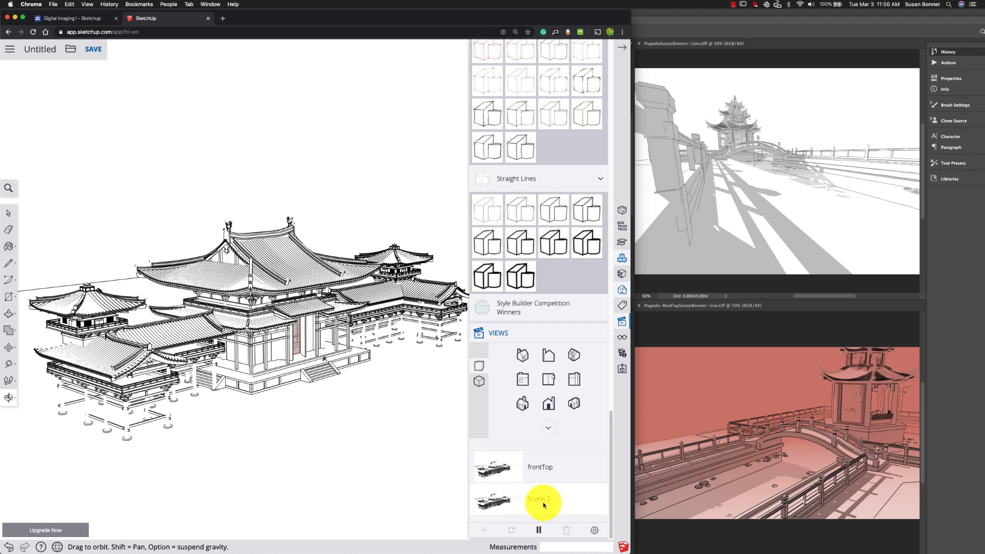
pyautogui.click(594, 480)
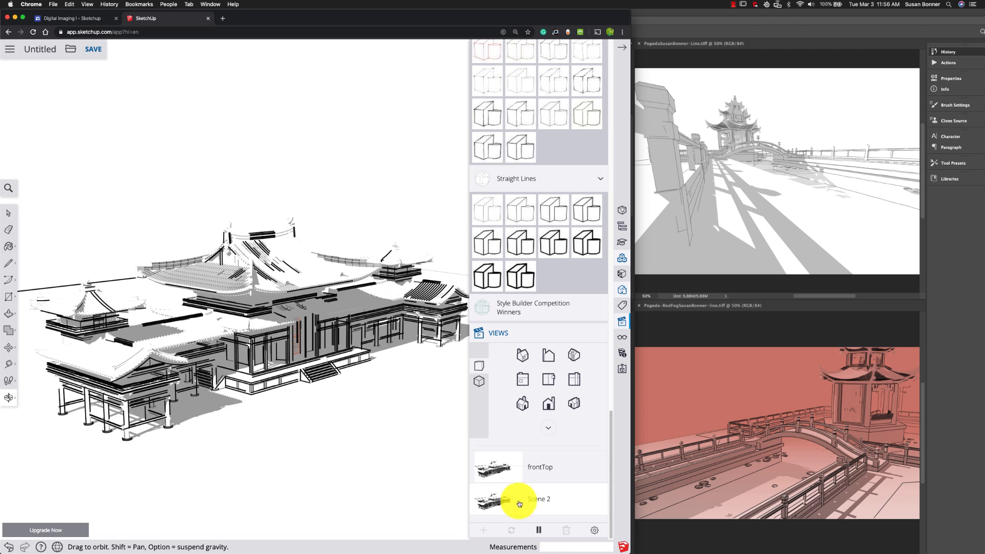
# - Orbit the pagoda complex slightly, set the camera's field of view to 25 degrees, and zoom out until the whole complex fits
pyautogui.moveTo(389, 418); pyautogui.dragTo(295, 449)
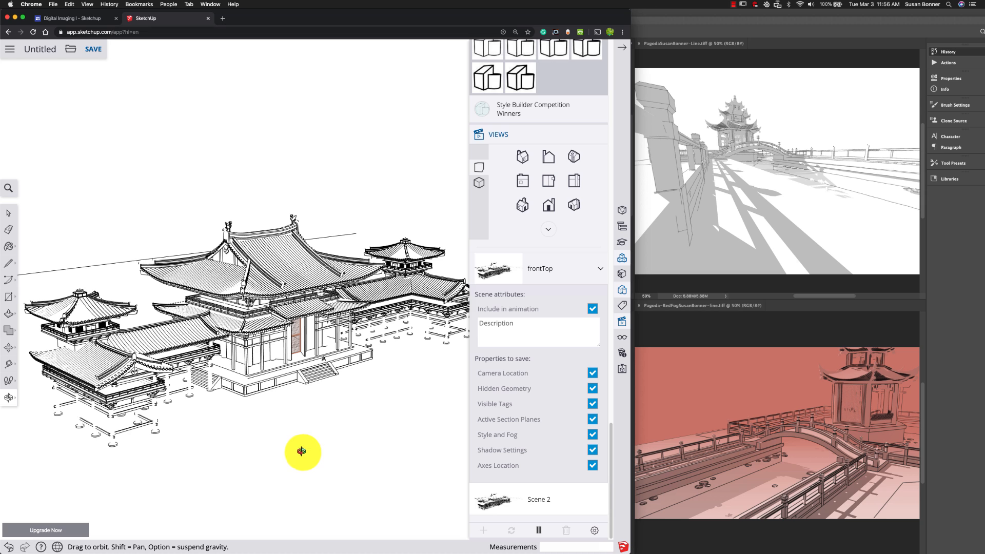
pyautogui.press('z')
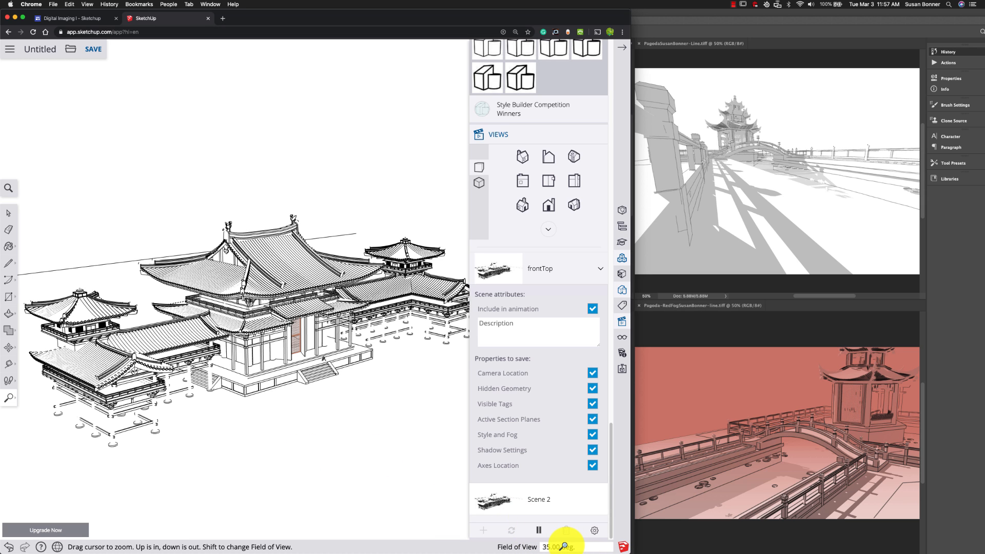
pyautogui.write('25')
pyautogui.press('Return')
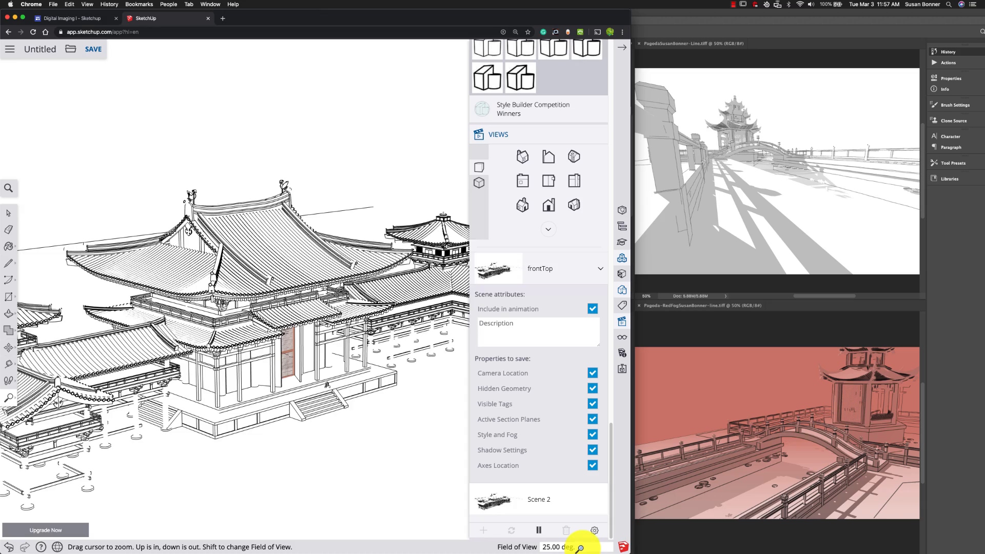
pyautogui.moveTo(352, 488); pyautogui.dragTo(367, 413)
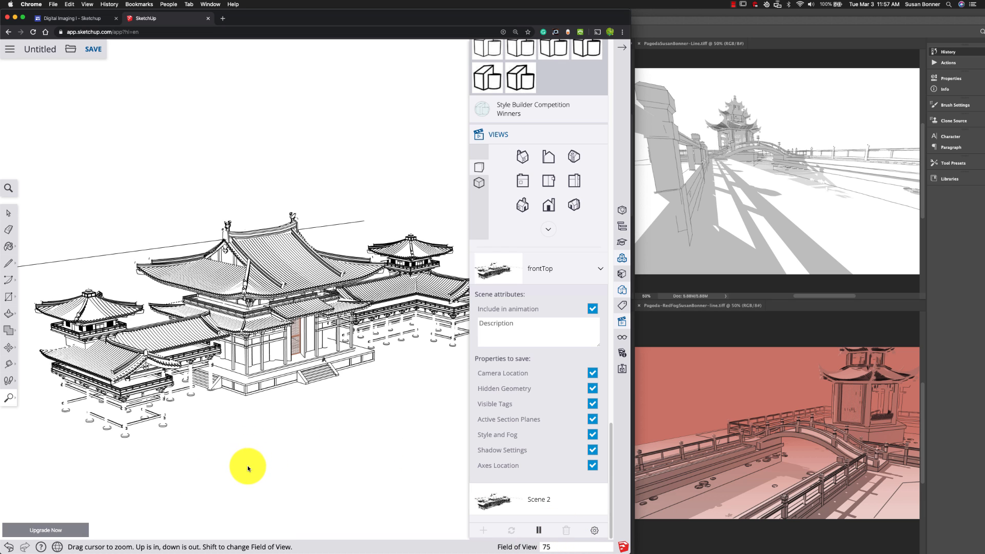
# - Set the field of view to 75 degrees and frame a low, close corner view past the foreground wing towards the main hall
pyautogui.scroll(-5, 247, 471)
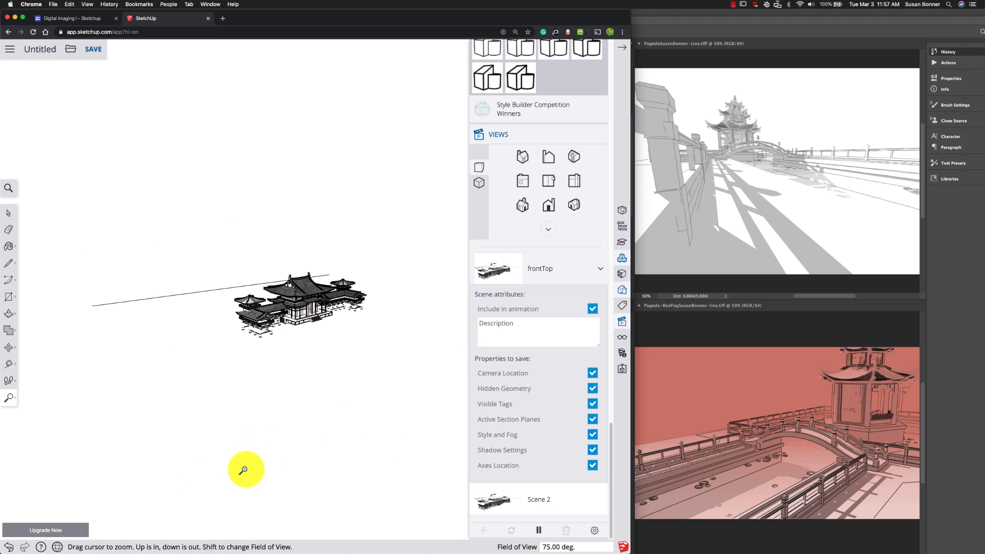
pyautogui.moveTo(290, 396); pyautogui.dragTo(292, 176)
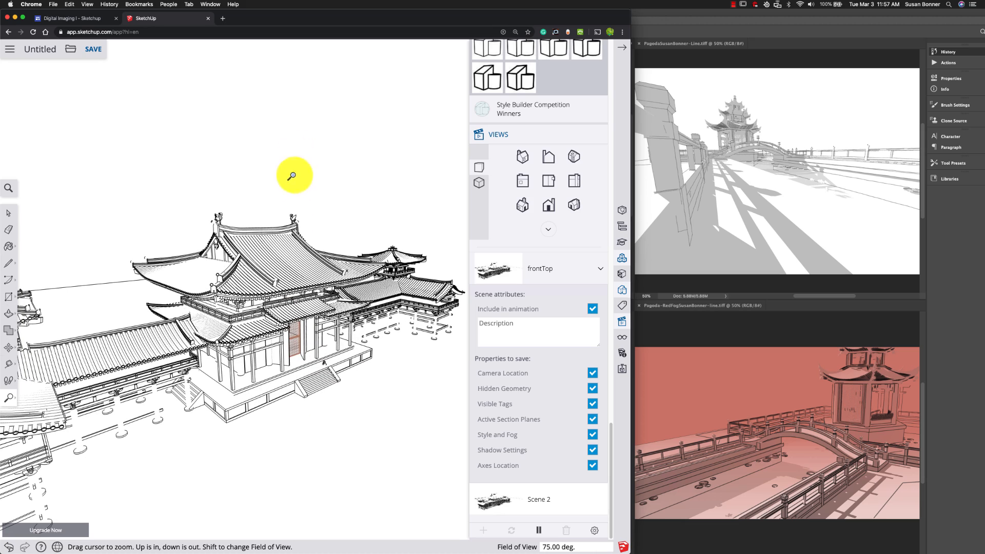
pyautogui.press('o')
pyautogui.moveTo(257, 409); pyautogui.dragTo(363, 292)
pyautogui.press('h')
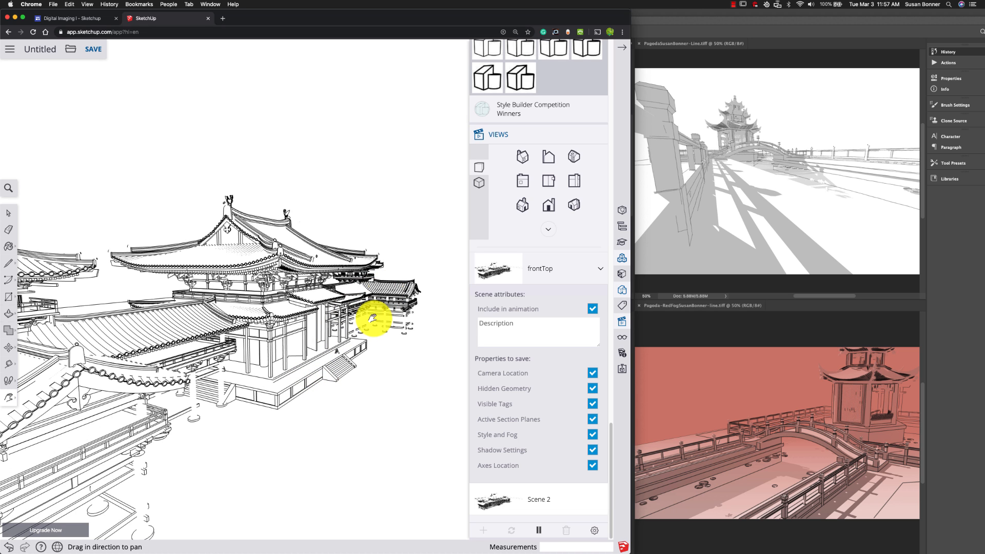
pyautogui.press('z')
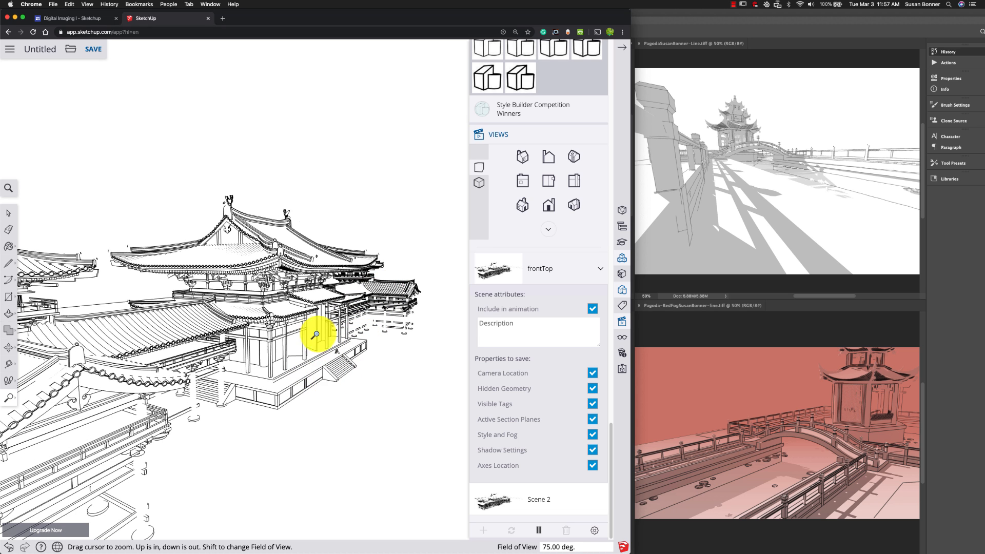
pyautogui.moveTo(319, 332); pyautogui.dragTo(310, 374)
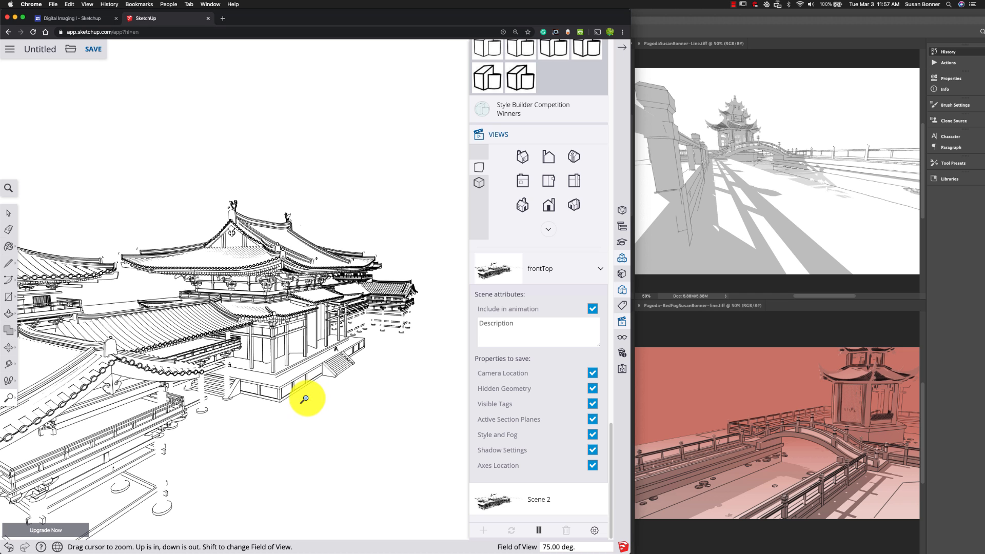
pyautogui.press('h')
pyautogui.moveTo(286, 325); pyautogui.dragTo(356, 302)
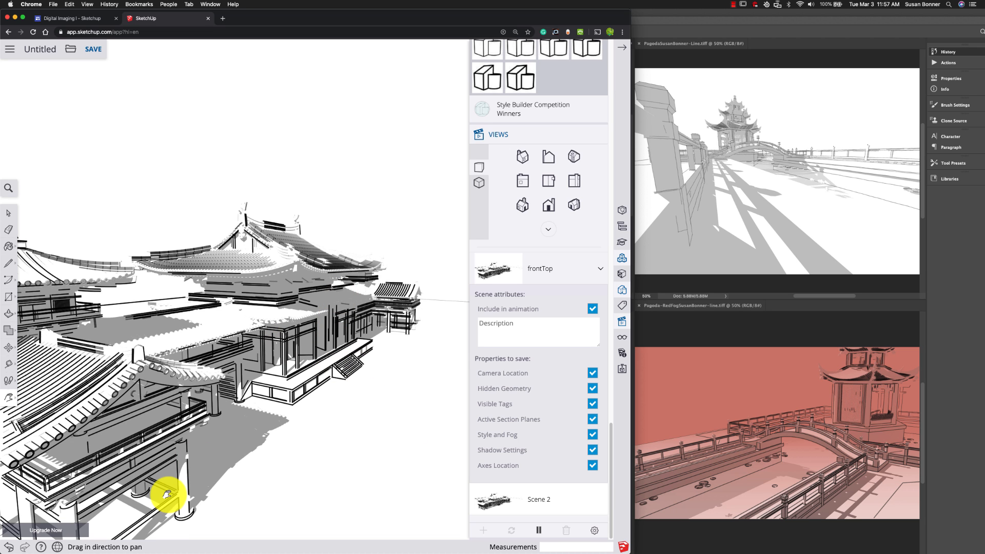
# - Collapse the frontTop scene details and close the Styles, Views and Components sections
pyautogui.click(602, 271)
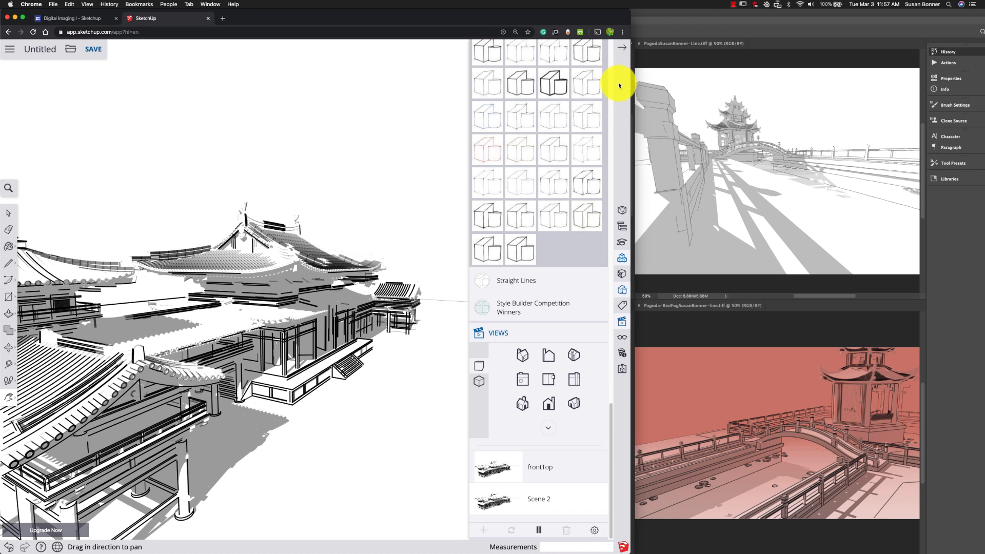
pyautogui.moveTo(610, 448); pyautogui.dragTo(622, 177)
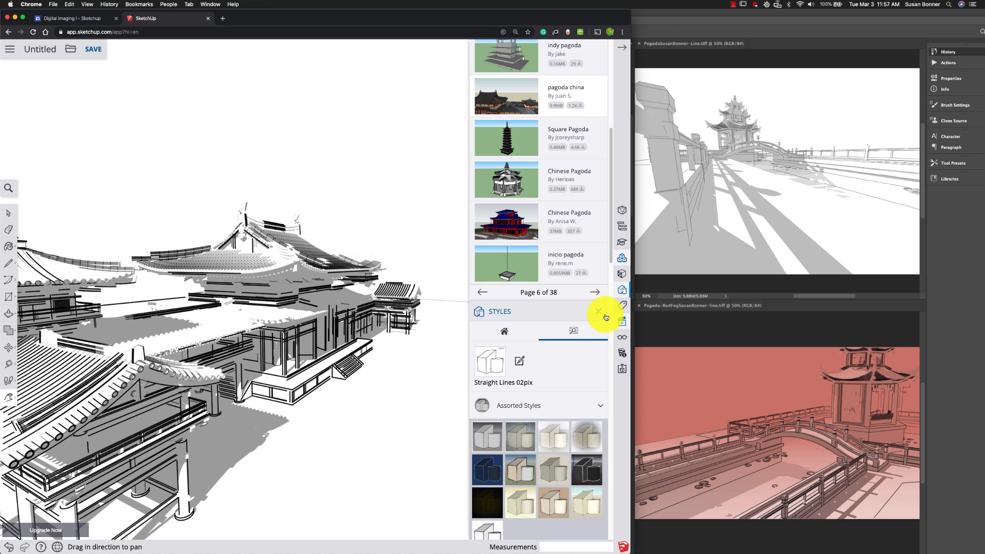
pyautogui.click(599, 312)
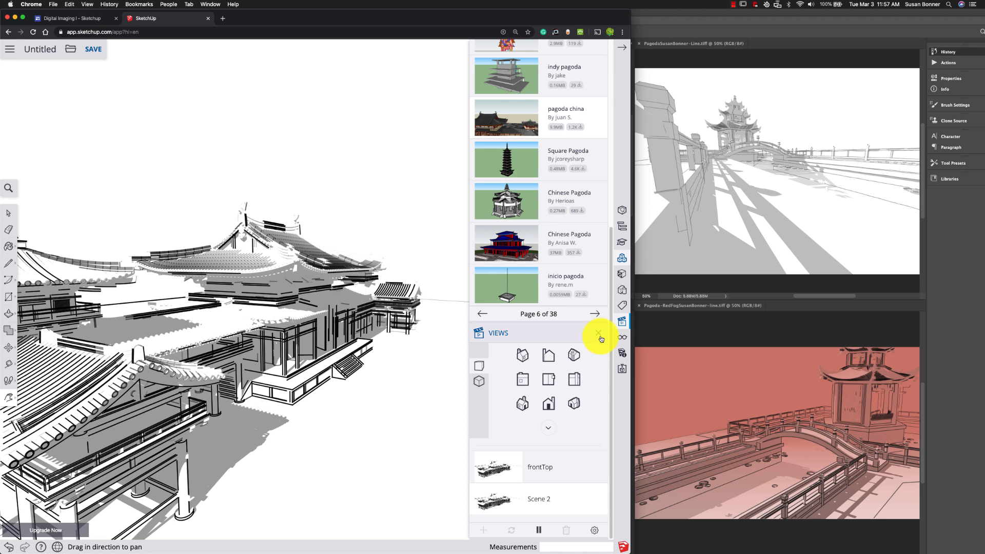
pyautogui.click(601, 334)
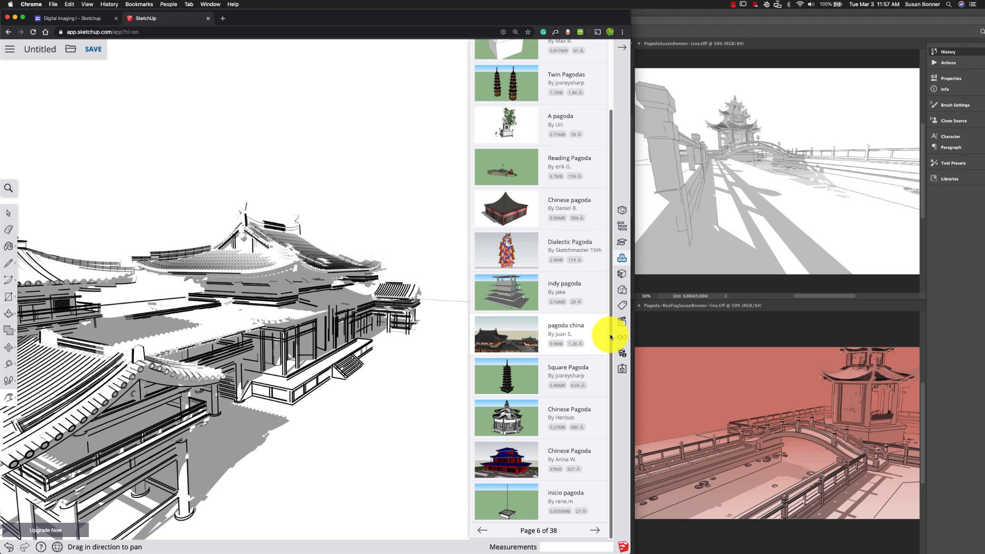
pyautogui.scroll(1, 611, 141)
pyautogui.scroll(5, 612, 142)
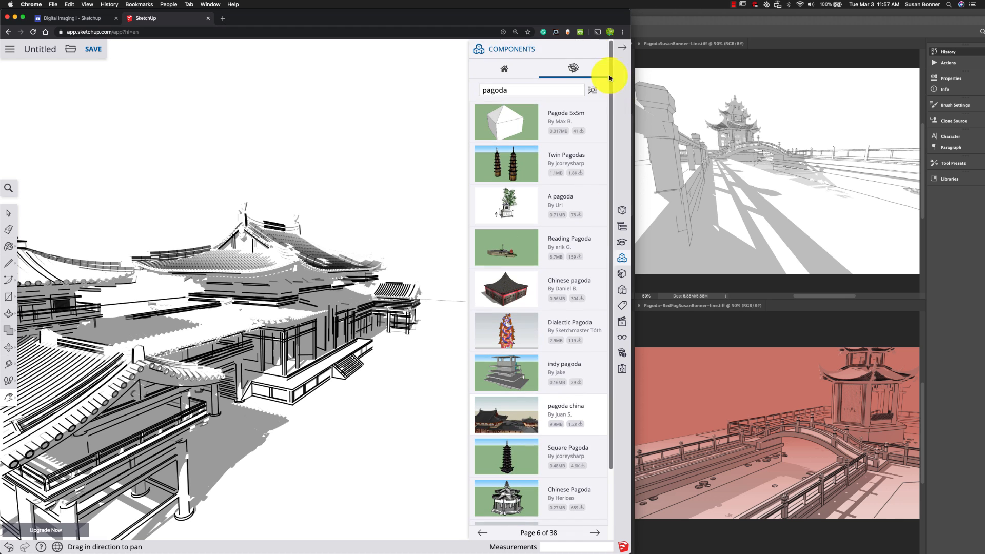
pyautogui.click(599, 46)
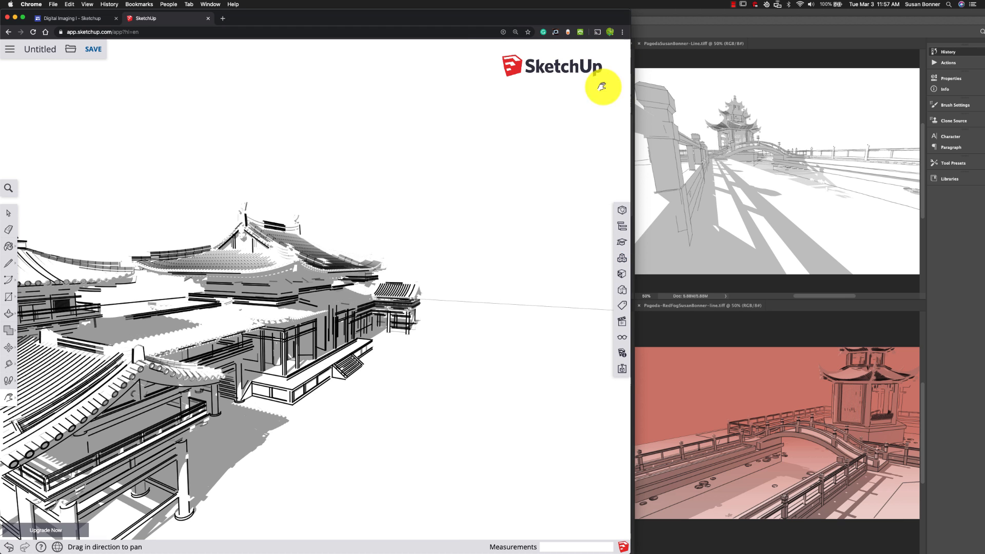
# - Open the display settings, hide the guides, and switch the shadows off and back on
pyautogui.click(623, 340)
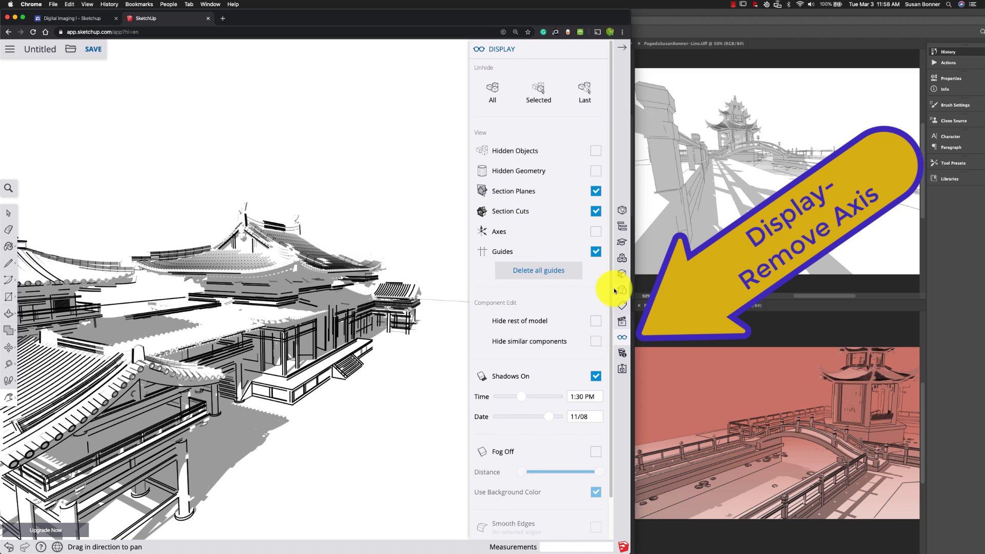
pyautogui.click(597, 253)
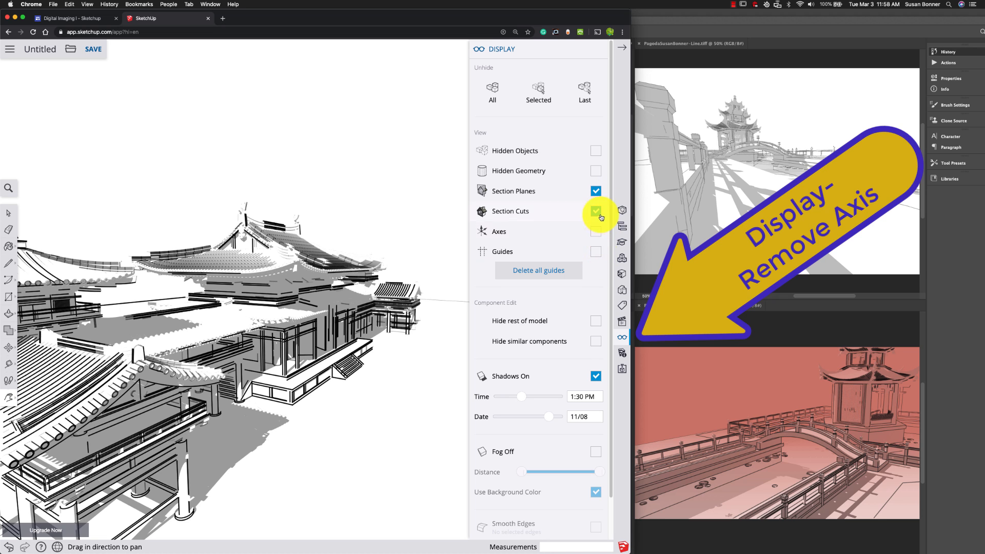
pyautogui.click(596, 377)
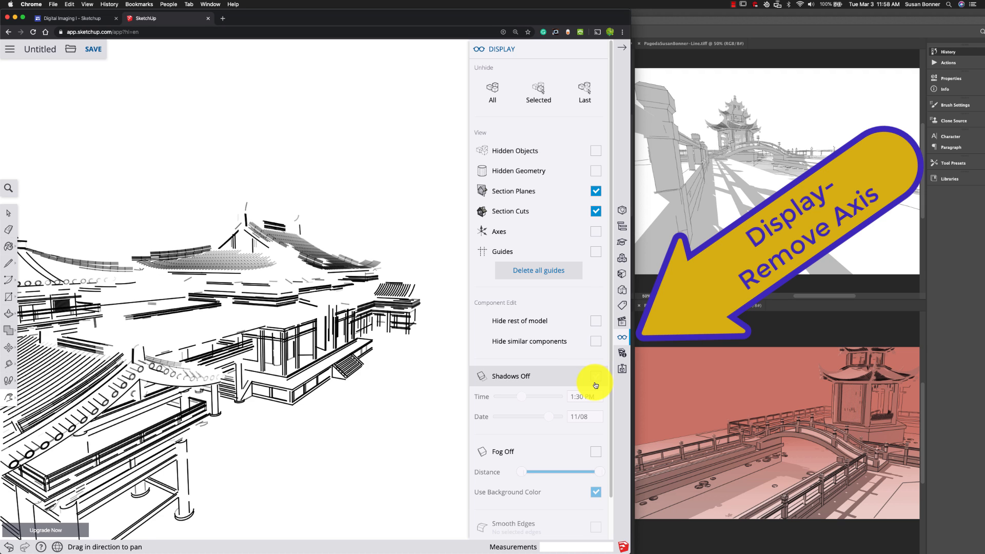
pyautogui.click(596, 382)
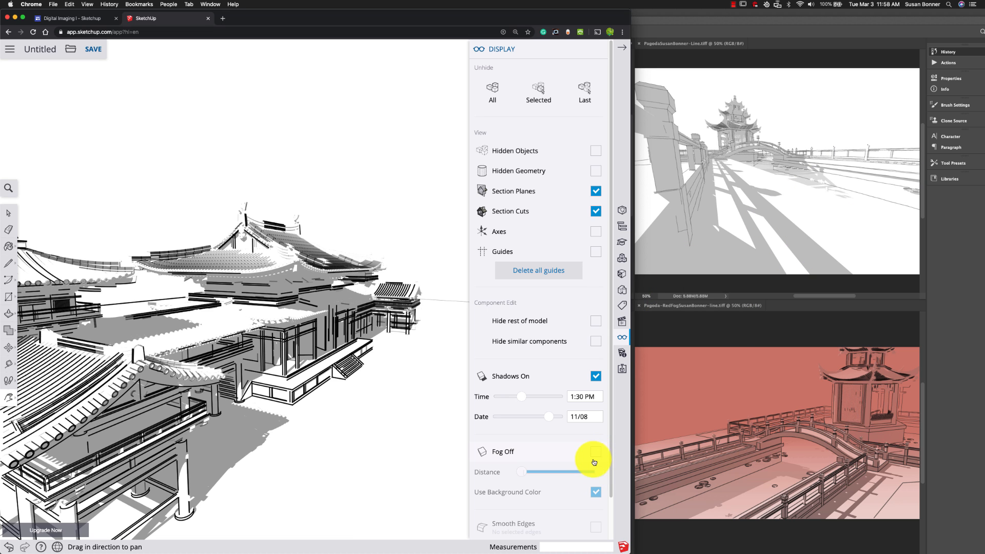
# - Switch to Photoshop to view the fog-tinted example renderings and return to SketchUp
pyautogui.click(703, 35)
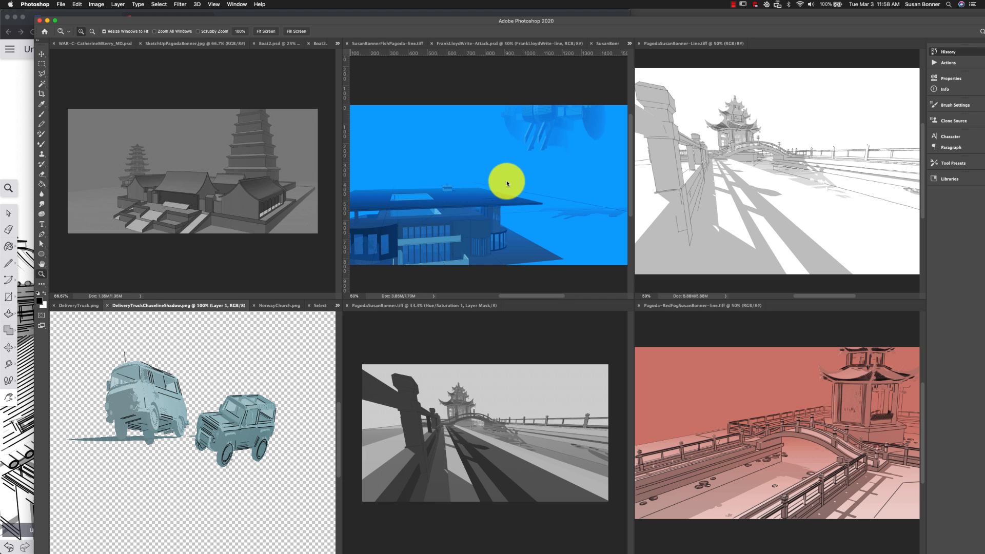
pyautogui.click(15, 150)
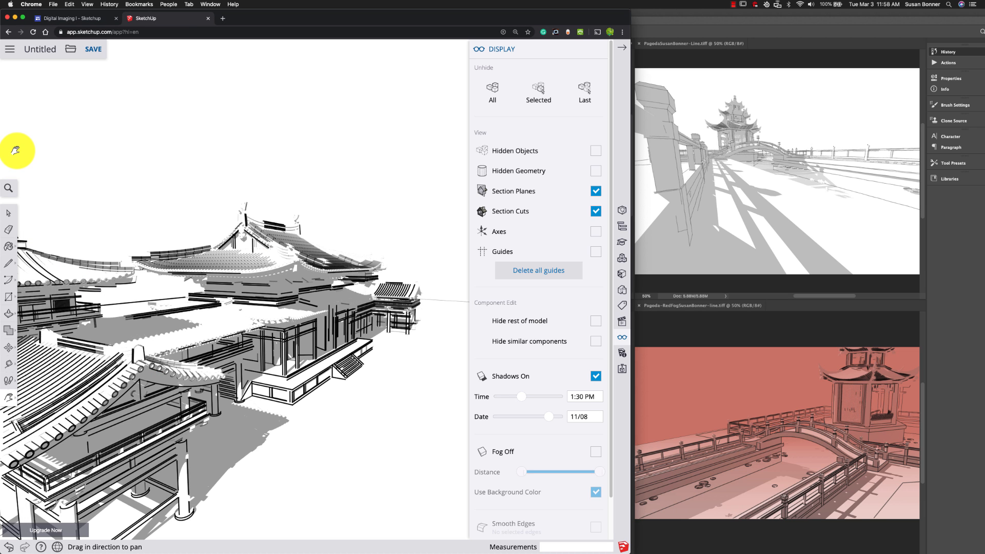
# - Turn on fog for the model and disable the use of the background color for it
pyautogui.click(596, 453)
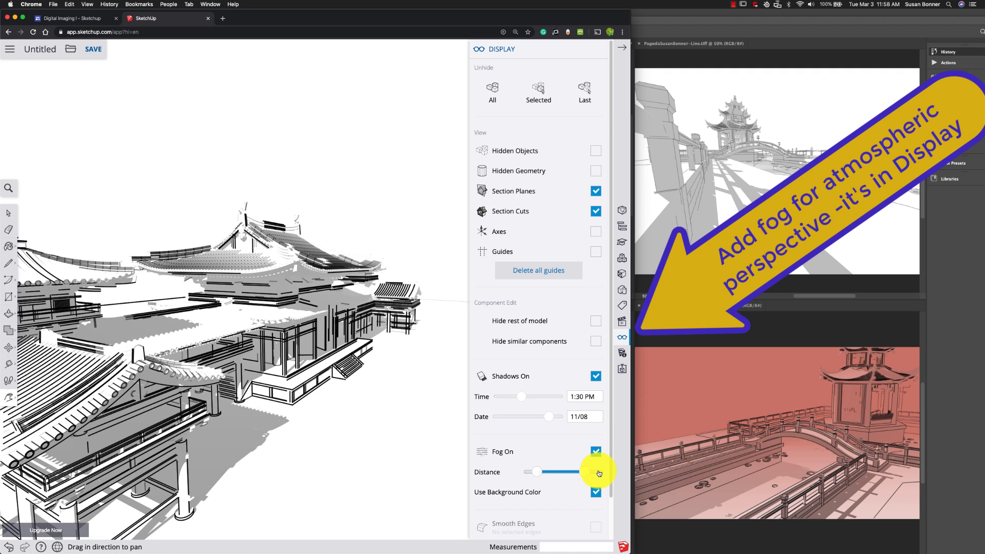
pyautogui.scroll(-2, 611, 503)
pyautogui.scroll(-1, 611, 515)
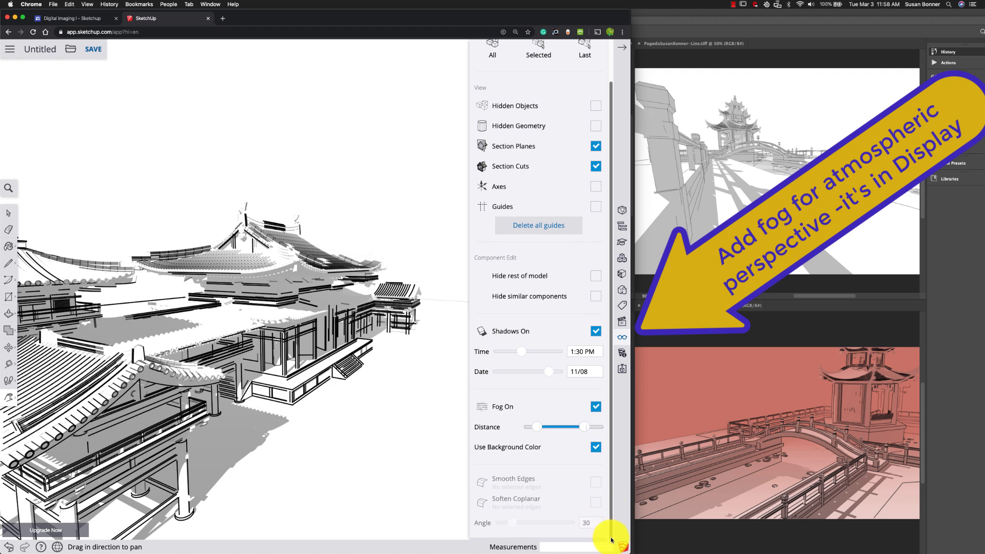
pyautogui.click(597, 447)
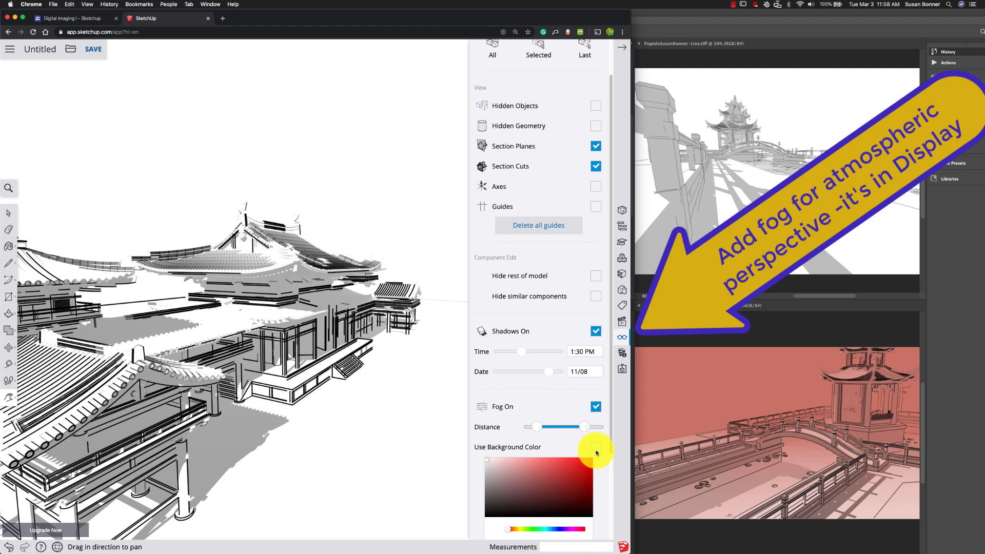
pyautogui.scroll(-2, 611, 457)
pyautogui.scroll(-5, 611, 469)
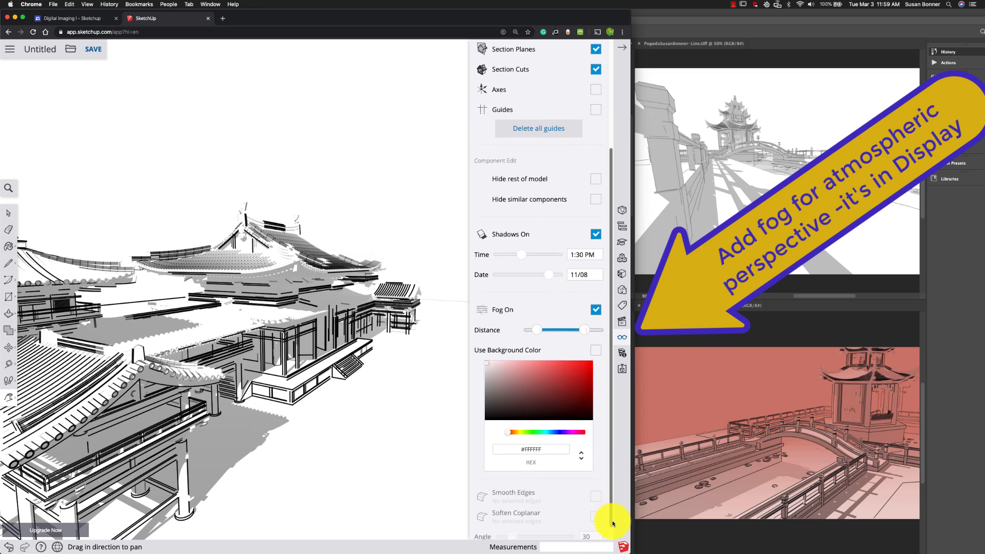
# - Choose a blue hue for the fog and set its color to the muted blue #7CB6CE
pyautogui.click(550, 422)
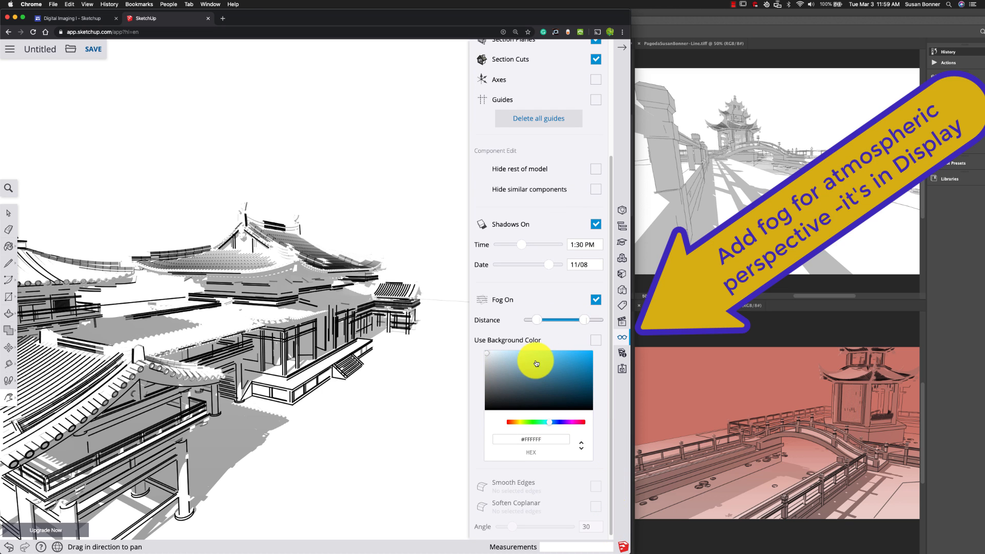
pyautogui.moveTo(516, 359)
pyautogui.mouseDown()
pyautogui.moveTo(488, 352)
pyautogui.moveTo(501, 365)
pyautogui.moveTo(548, 365)
pyautogui.moveTo(491, 354)
pyautogui.mouseUp()
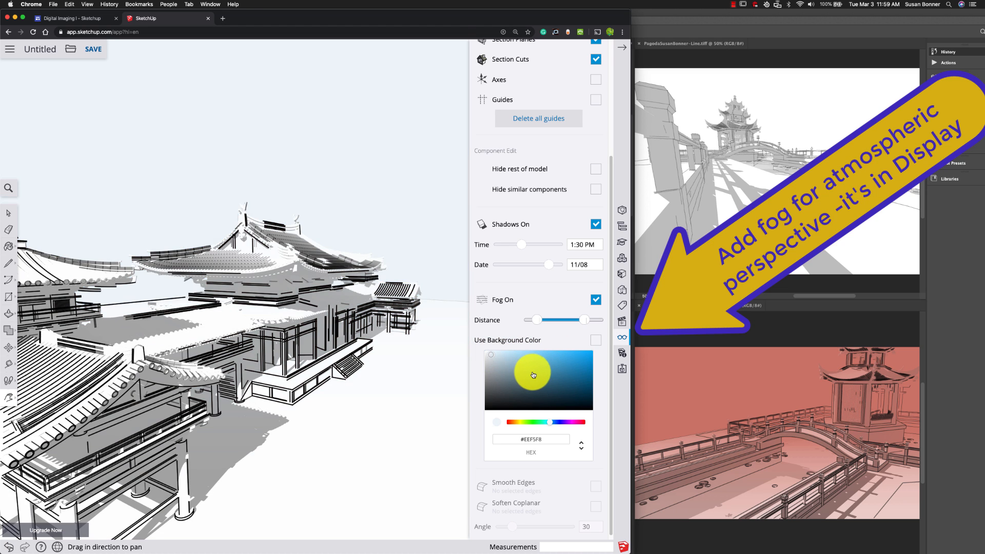
pyautogui.click(532, 366)
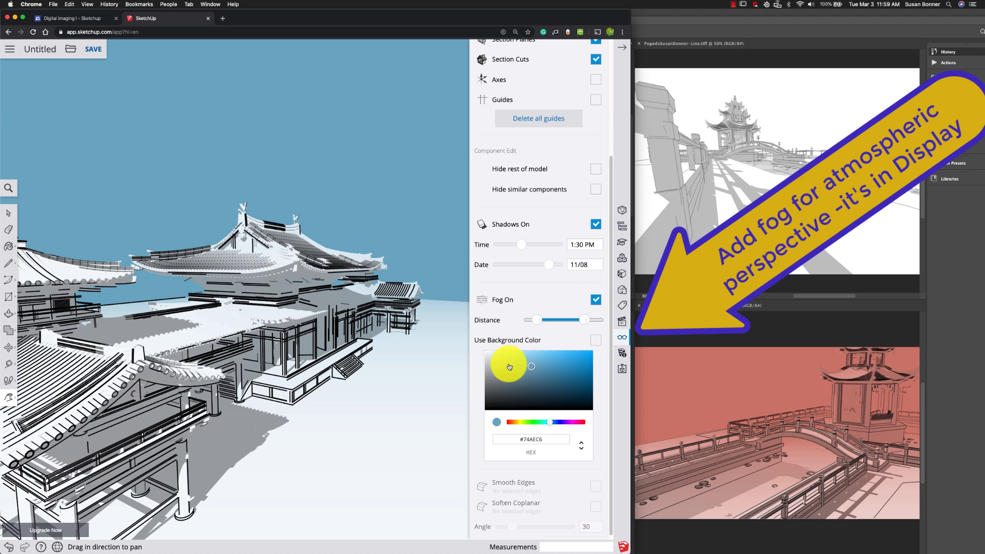
pyautogui.moveTo(507, 372); pyautogui.dragTo(507, 373)
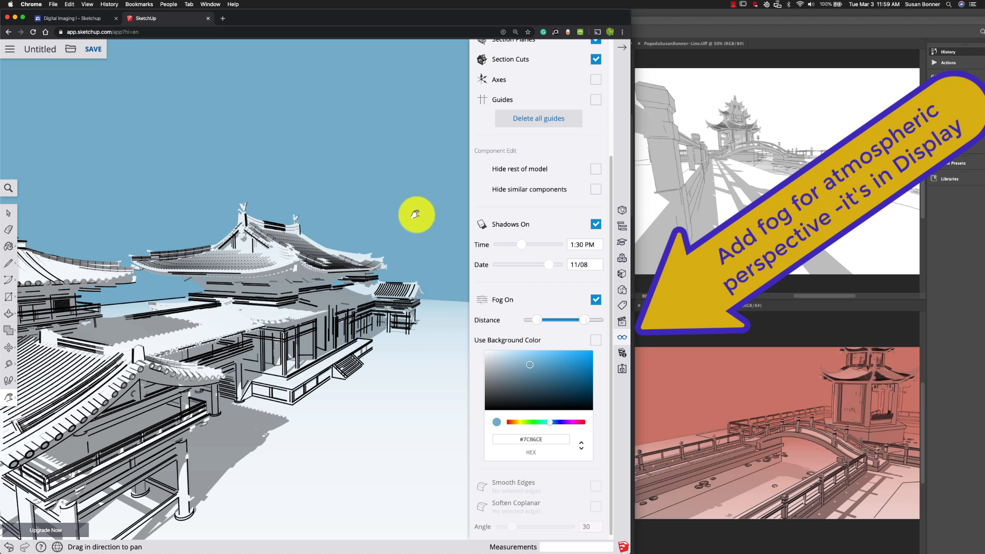
pyautogui.click(519, 371)
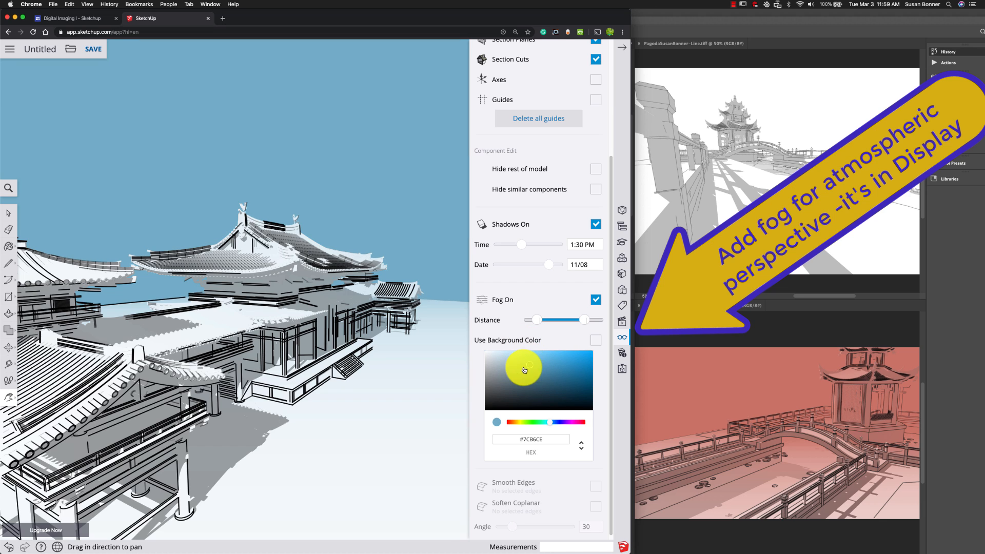
# - Set the fog color to #85ACBC and pull in the far end of the fog distance to thicken the haze over the distant buildings
pyautogui.moveTo(523, 371); pyautogui.dragTo(519, 376)
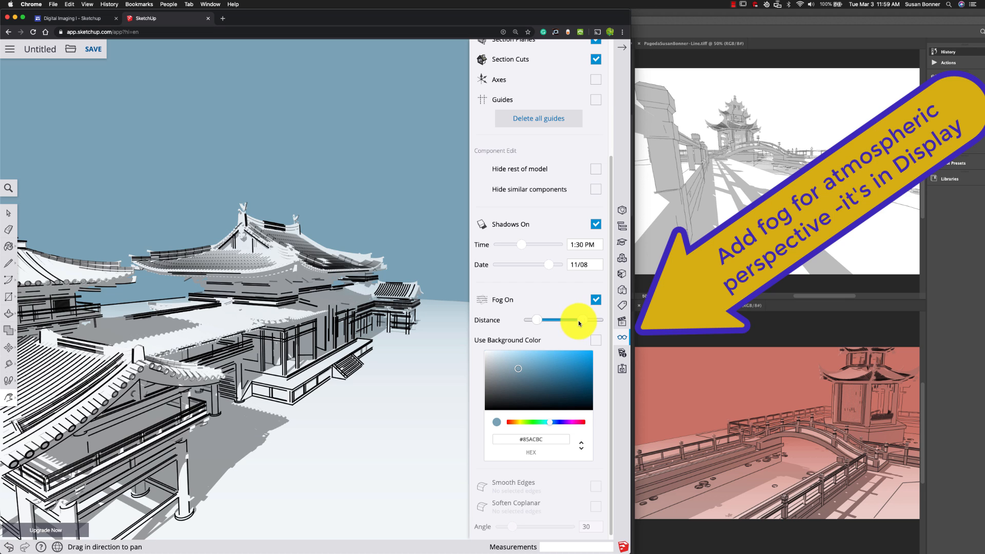
pyautogui.moveTo(579, 323); pyautogui.dragTo(570, 323)
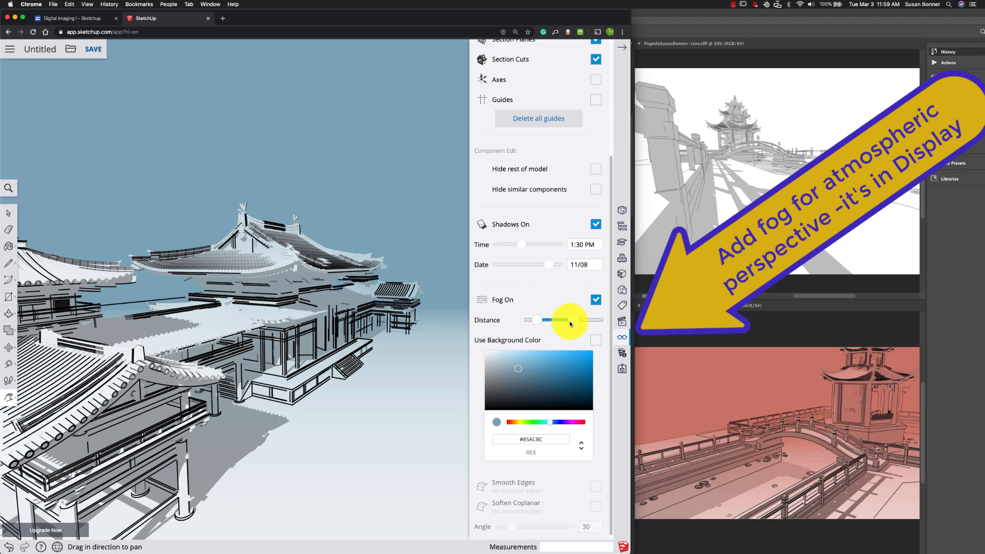
pyautogui.moveTo(571, 323); pyautogui.dragTo(559, 325)
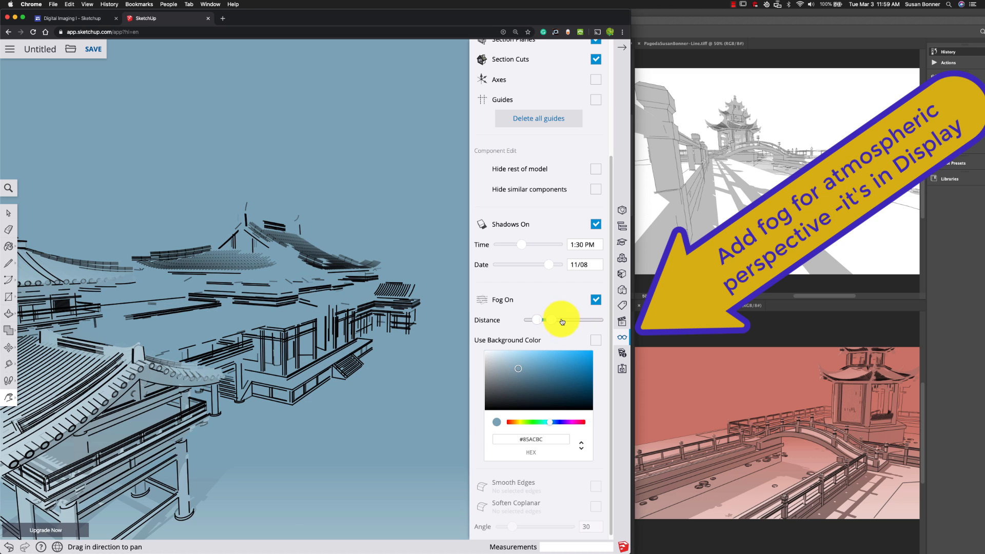
pyautogui.moveTo(562, 322); pyautogui.dragTo(554, 323)
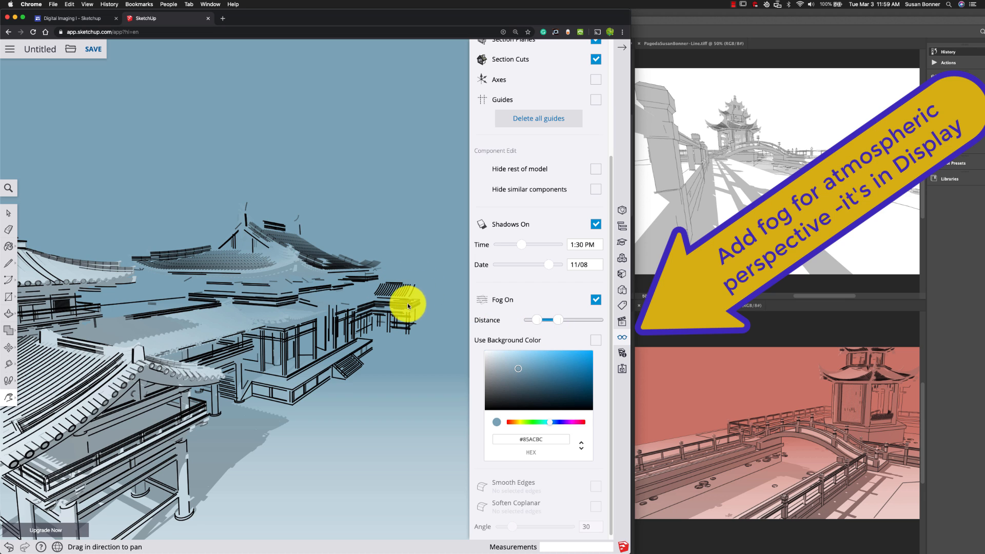
# - Try the Brush Strokes on Canvas style on the model and replace it with the textured Default Style1
pyautogui.click(622, 268)
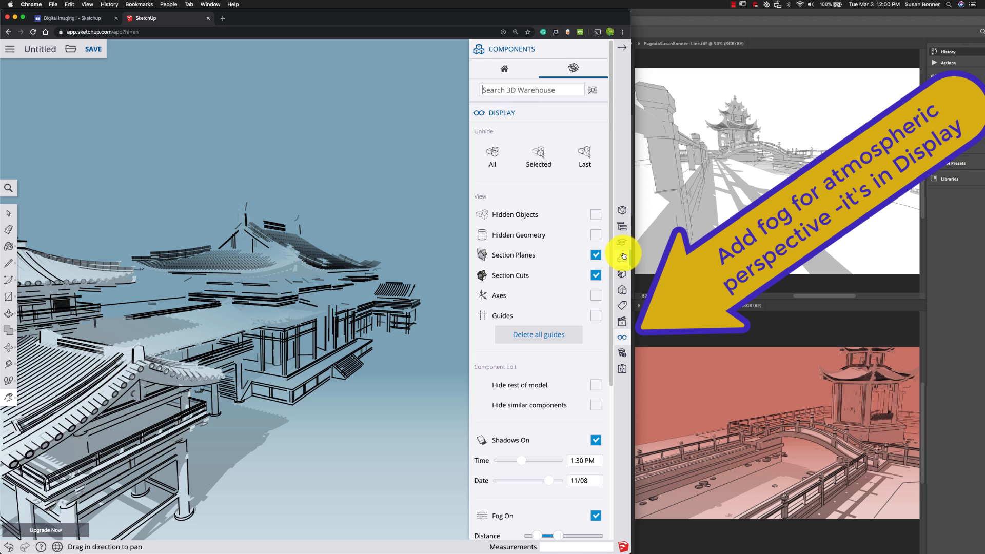
pyautogui.click(624, 292)
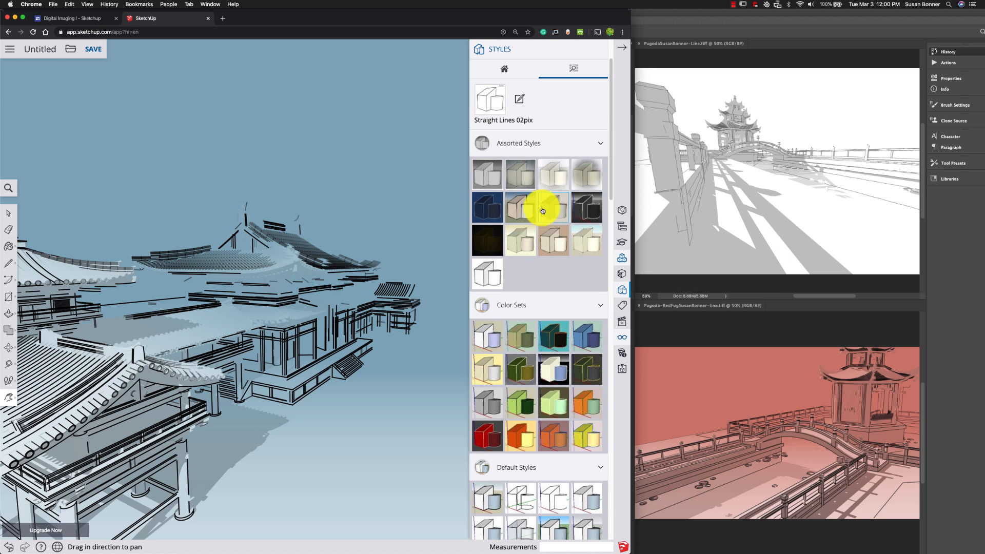
pyautogui.click(526, 211)
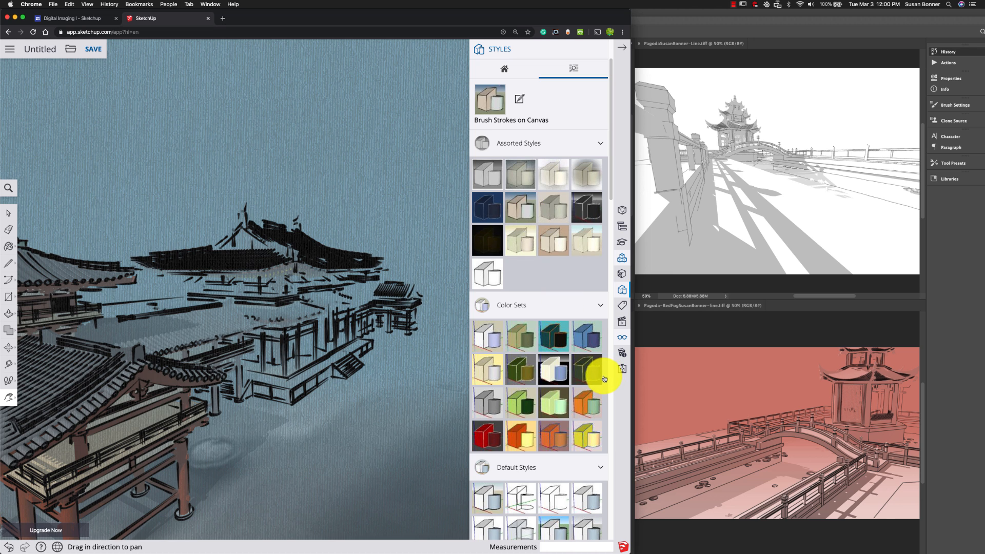
pyautogui.scroll(-2, 611, 200)
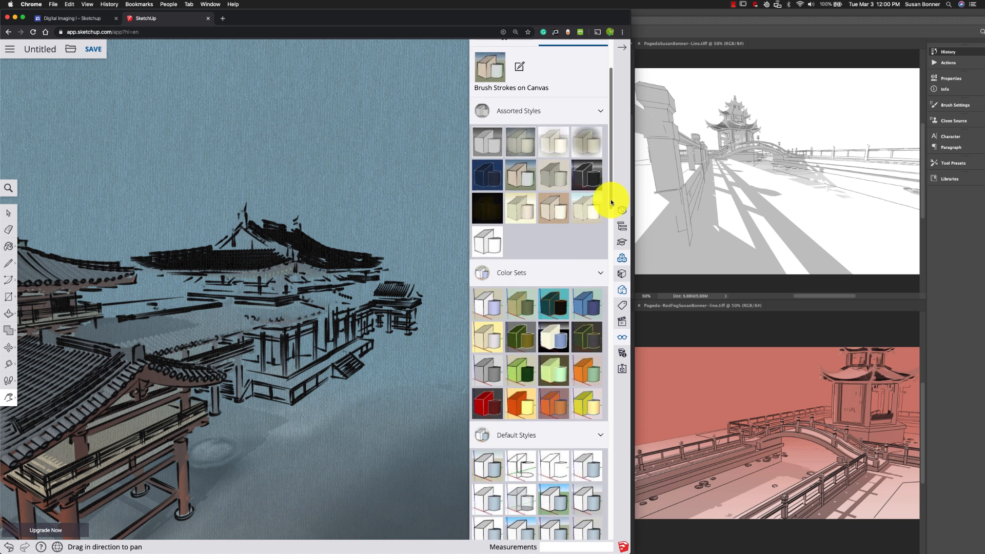
pyautogui.moveTo(612, 202); pyautogui.dragTo(616, 266)
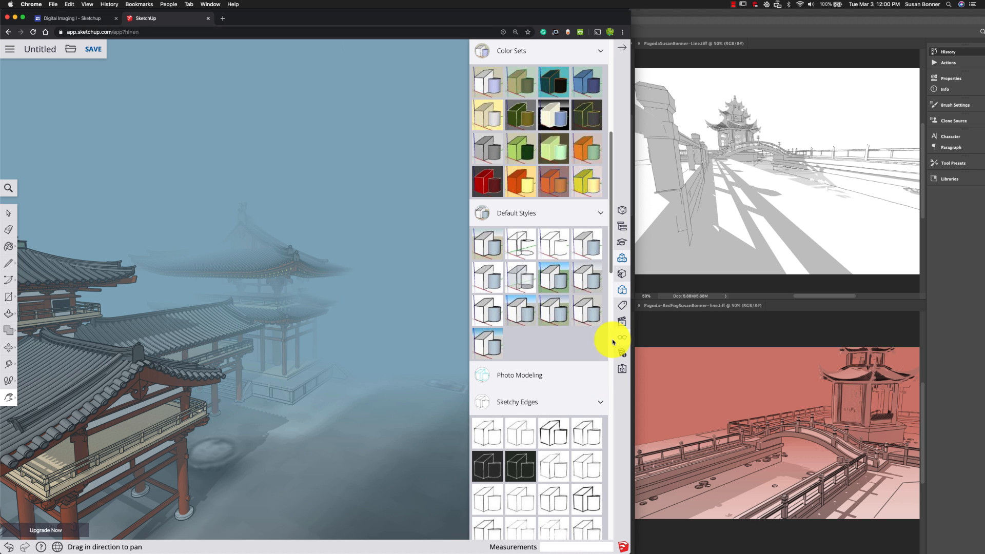
# - Push the far end of the fog distance back to reveal more of the buildings, and hide the axes and guides
pyautogui.moveTo(610, 247); pyautogui.dragTo(610, 485)
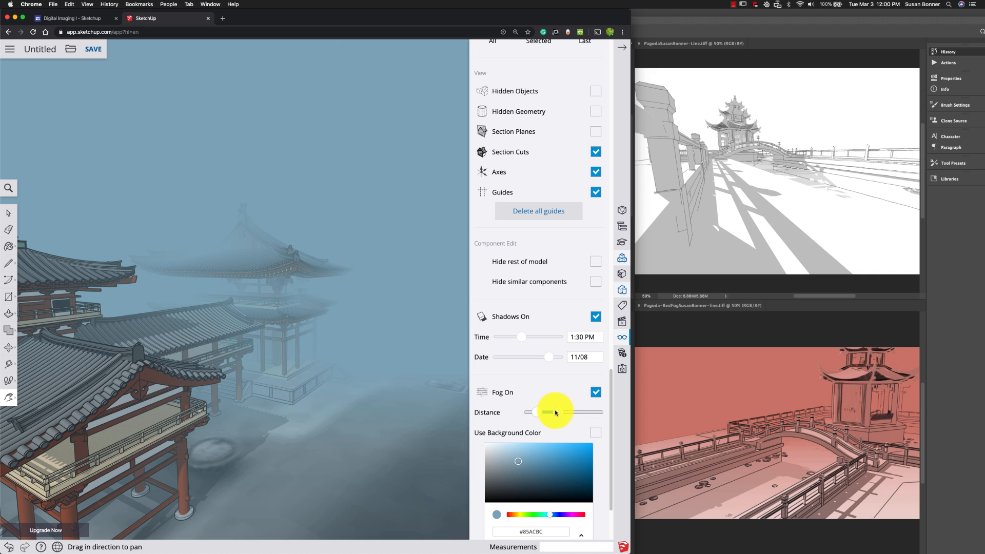
pyautogui.moveTo(570, 415); pyautogui.dragTo(573, 414)
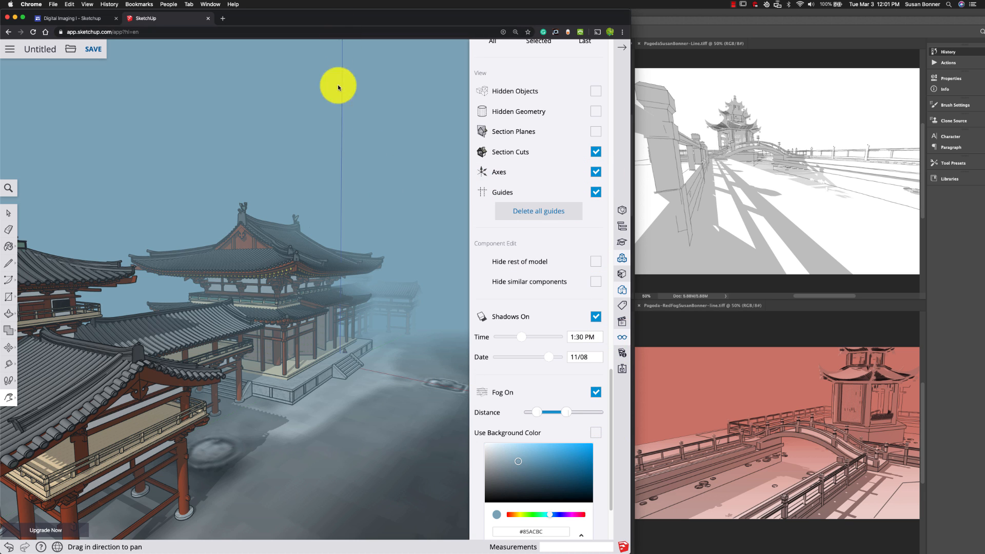
pyautogui.click(597, 174)
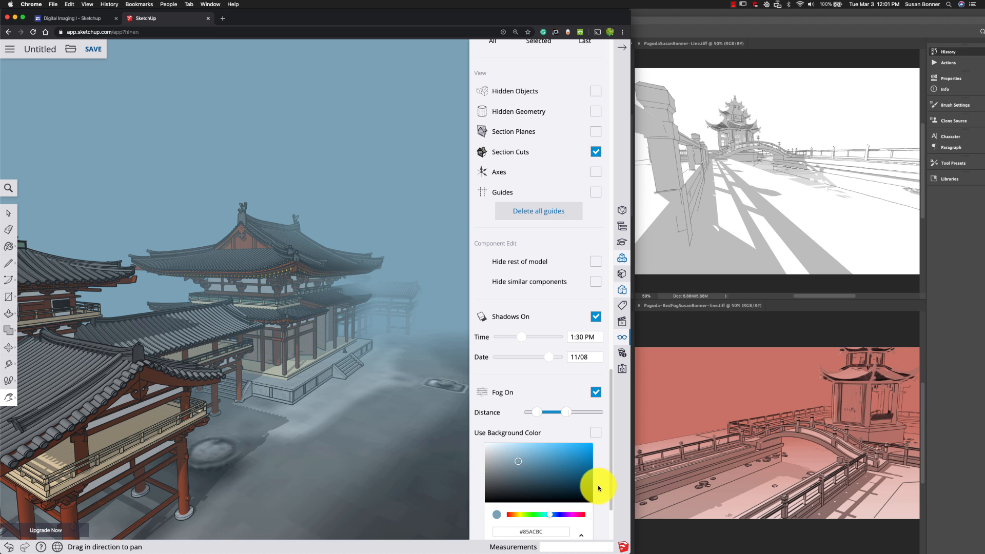
pyautogui.moveTo(610, 426); pyautogui.dragTo(611, 479)
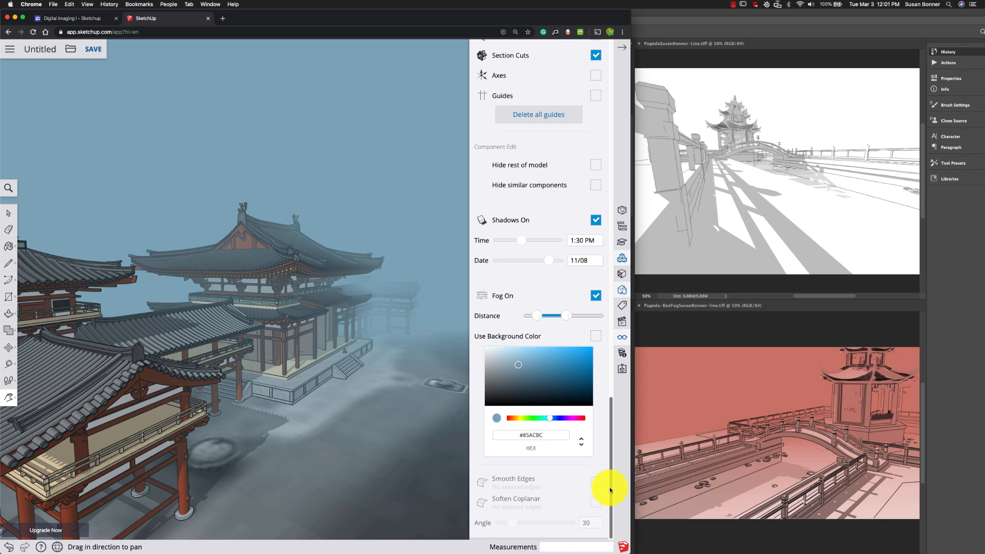
# - Widen the browser window and collapse the settings area to give the pagoda model a larger view
pyautogui.click(622, 290)
pyautogui.click(624, 208)
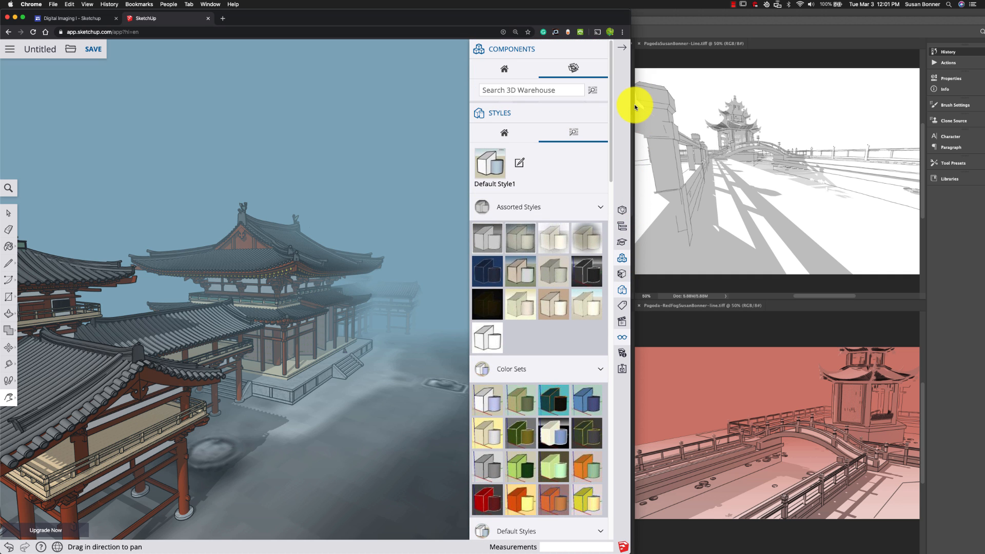
pyautogui.moveTo(628, 552)
pyautogui.mouseDown()
pyautogui.moveTo(653, 467)
pyautogui.moveTo(750, 451)
pyautogui.mouseUp()
pyautogui.moveTo(800, 475); pyautogui.dragTo(900, 470)
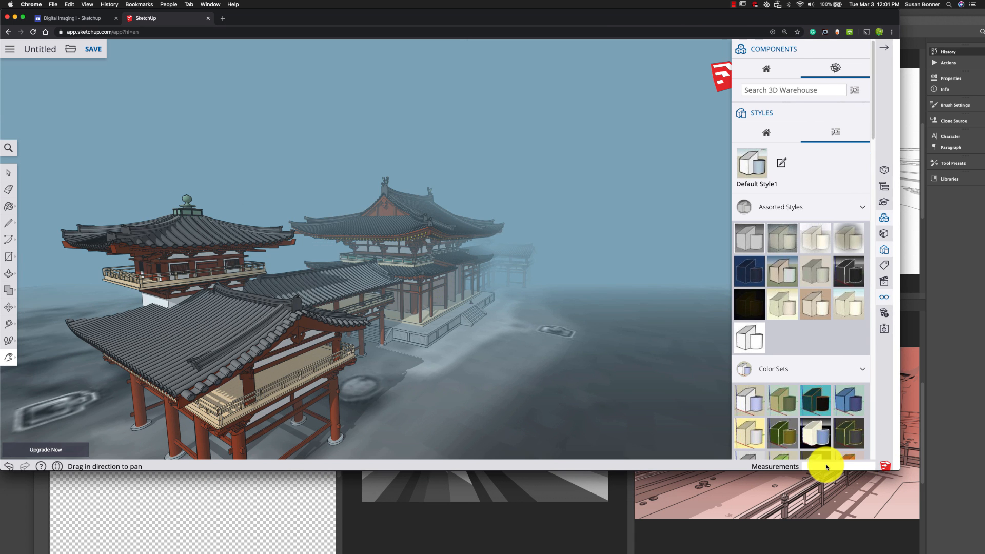
pyautogui.click(891, 48)
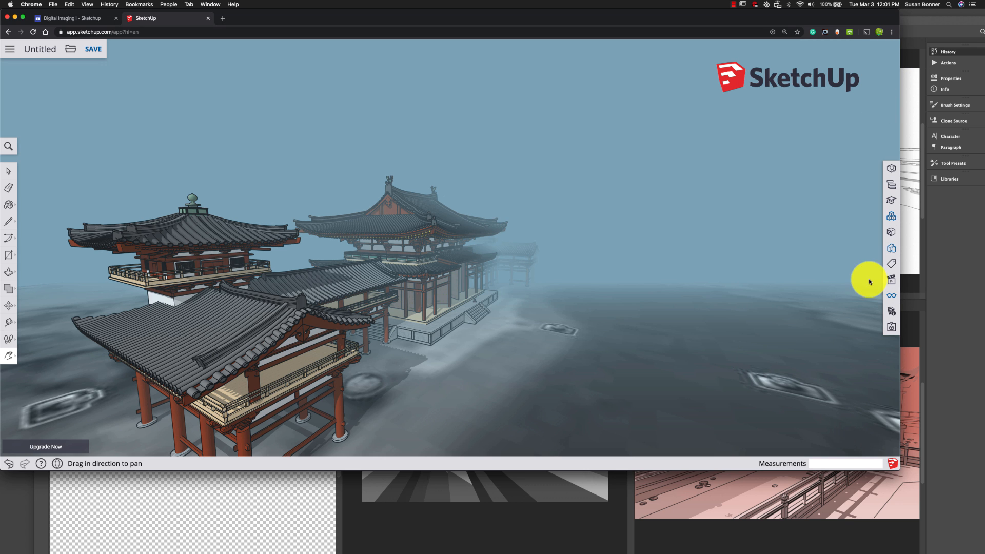
pyautogui.moveTo(895, 468)
pyautogui.mouseDown()
pyautogui.moveTo(823, 475)
pyautogui.moveTo(792, 508)
pyautogui.mouseUp()
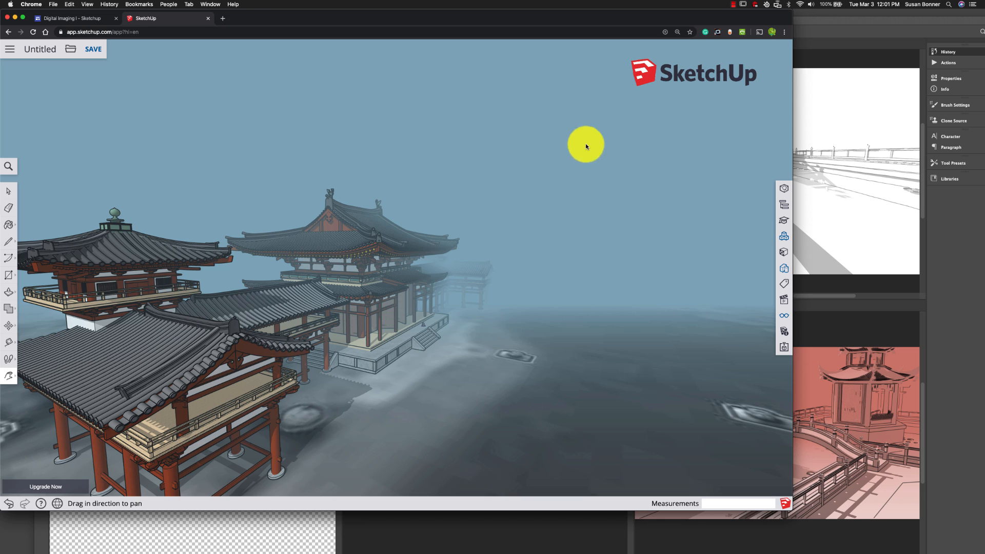
# - Pan, orbit and zoom in to frame the front pavilion large, with the other buildings receding into the fog
pyautogui.click(9, 375)
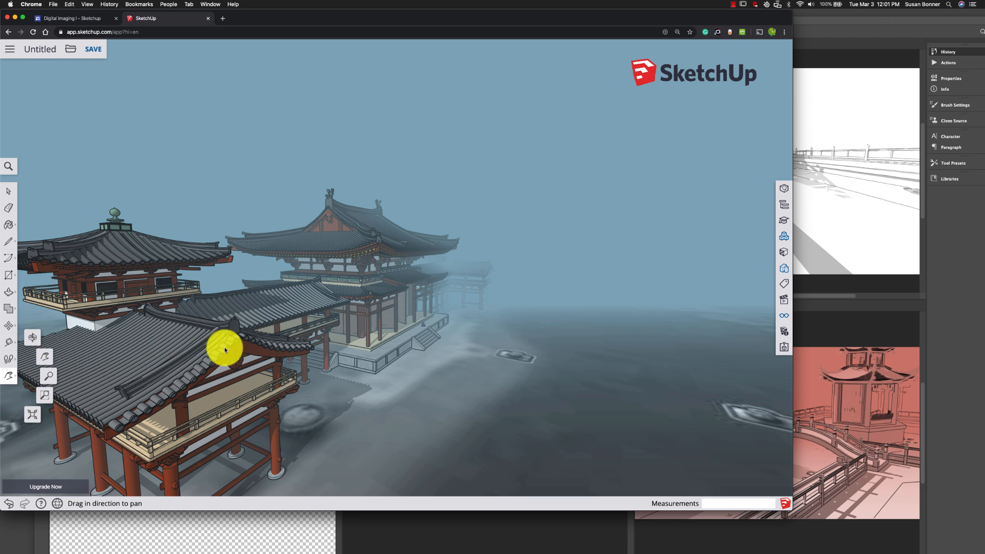
pyautogui.click(45, 357)
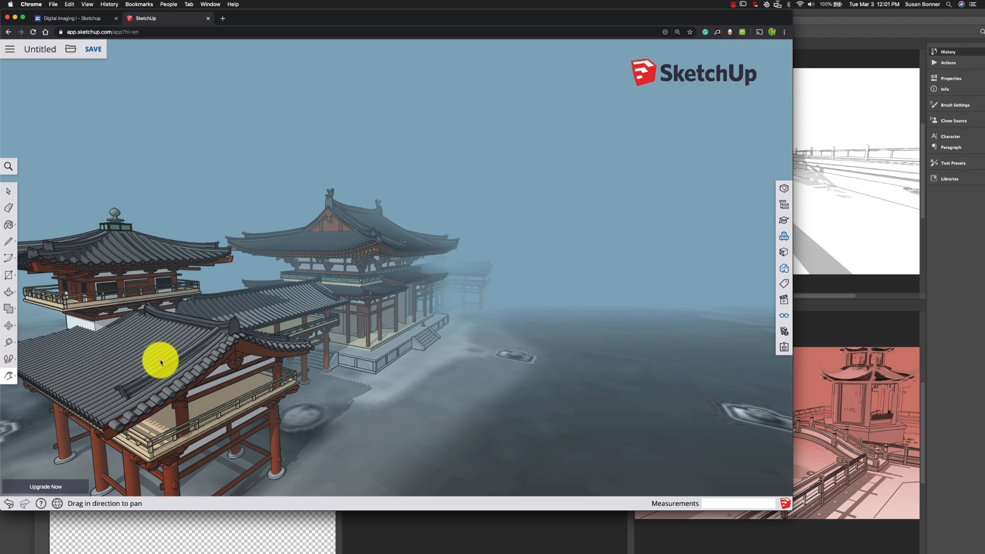
pyautogui.moveTo(168, 355); pyautogui.dragTo(278, 273)
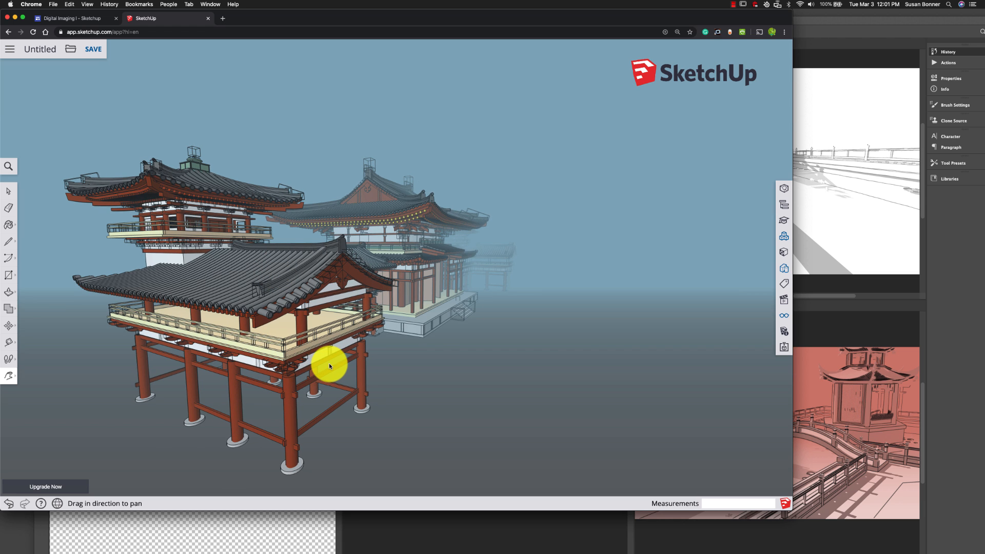
pyautogui.press('o')
pyautogui.moveTo(341, 260); pyautogui.dragTo(291, 301)
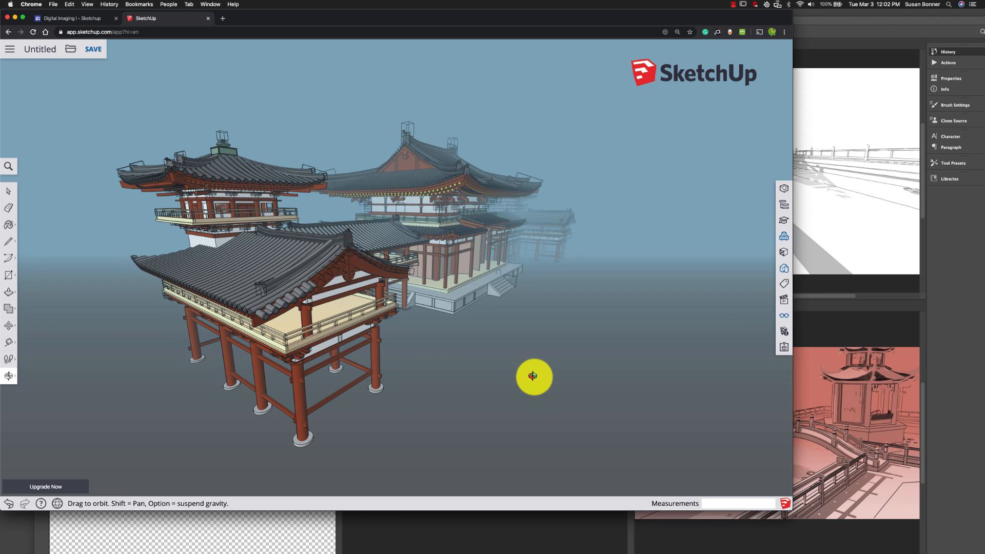
pyautogui.press('z')
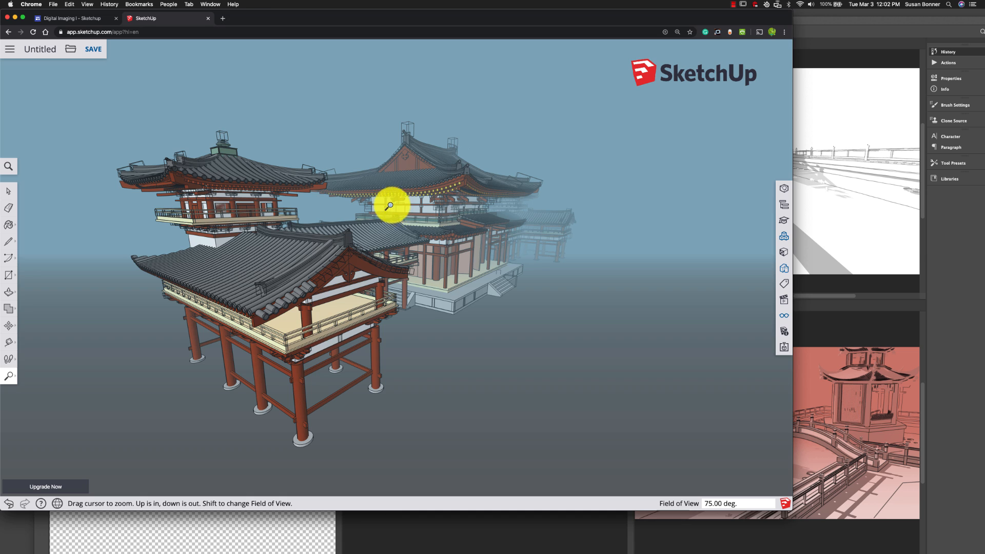
pyautogui.moveTo(390, 232); pyautogui.dragTo(386, 204)
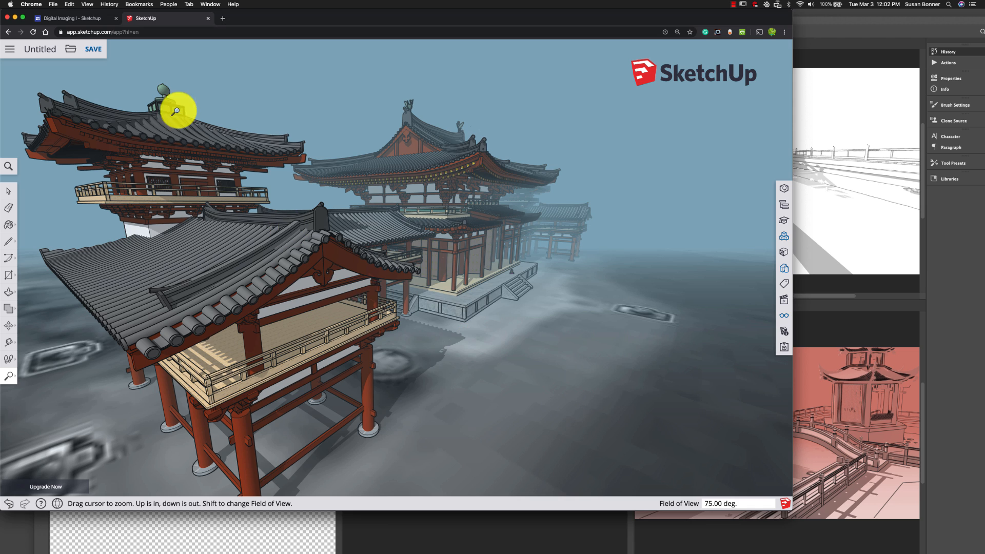
# - Save the model in the SketchUp project folder under the name Pagoda-Alien Crash
pyautogui.click(95, 49)
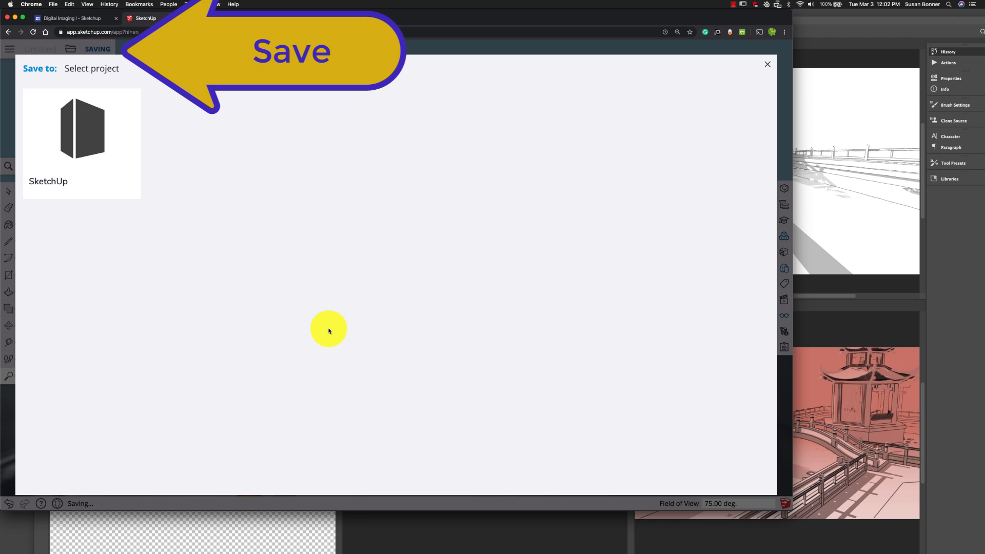
pyautogui.click(88, 132)
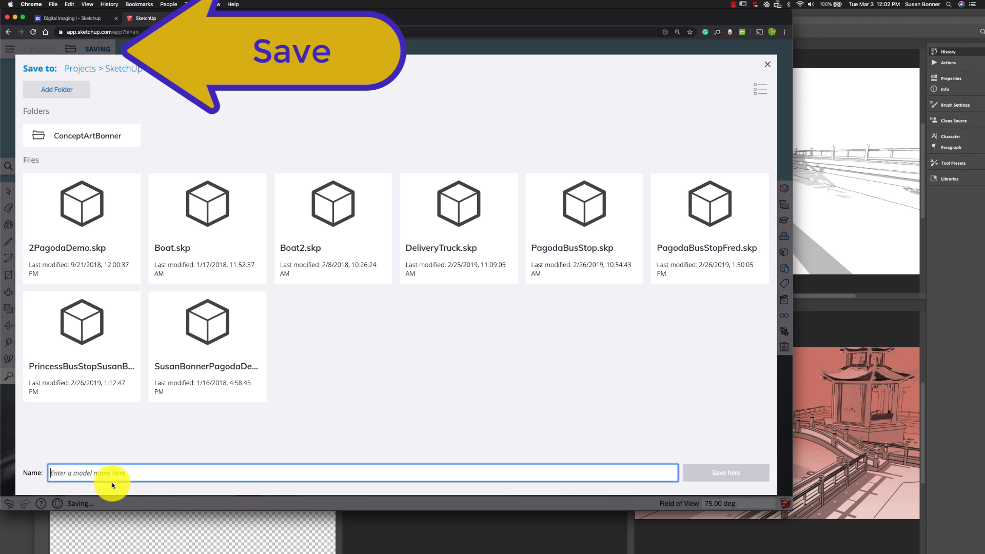
pyautogui.write('Pagoda-Alien Crash')
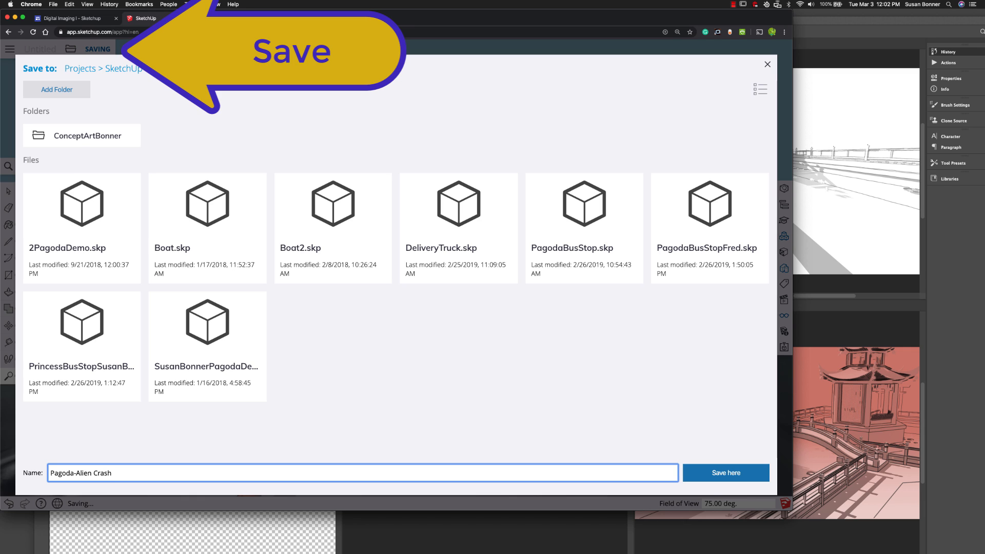
pyautogui.click(728, 472)
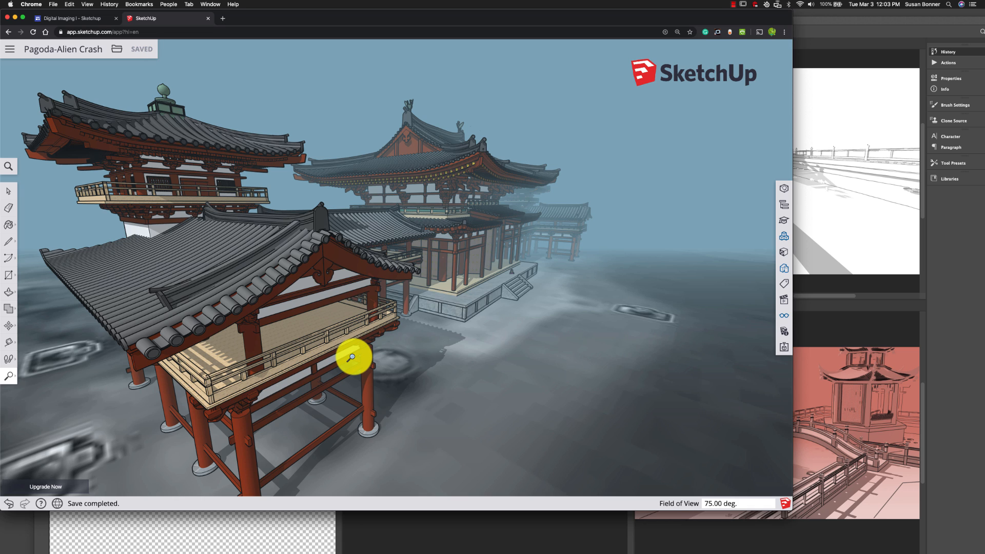
pyautogui.click(9, 49)
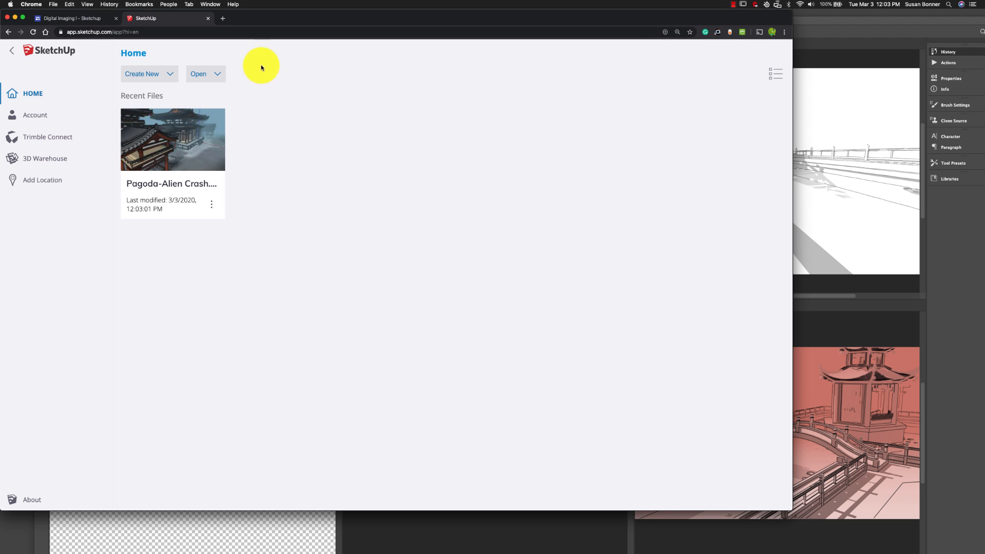
pyautogui.click(11, 51)
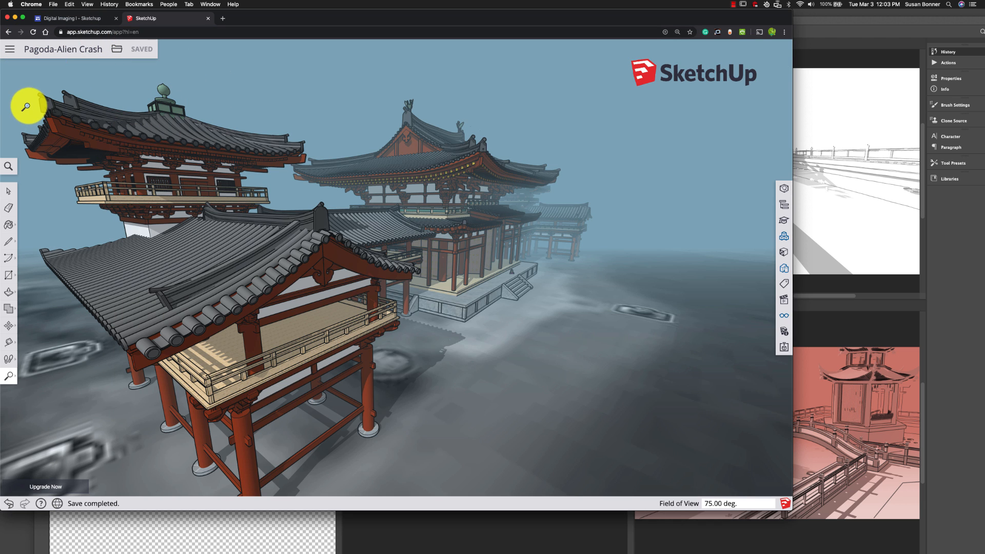
pyautogui.click(10, 48)
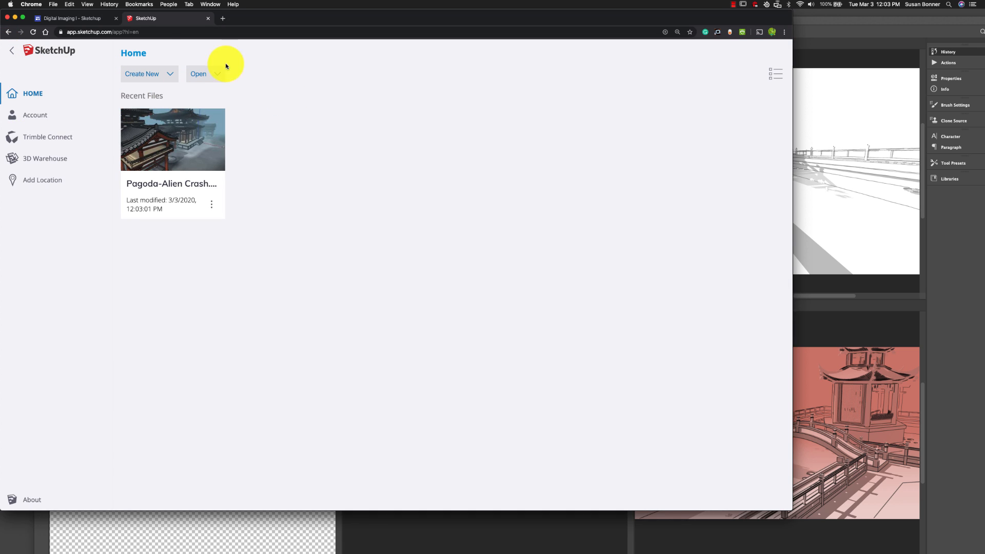
pyautogui.click(167, 75)
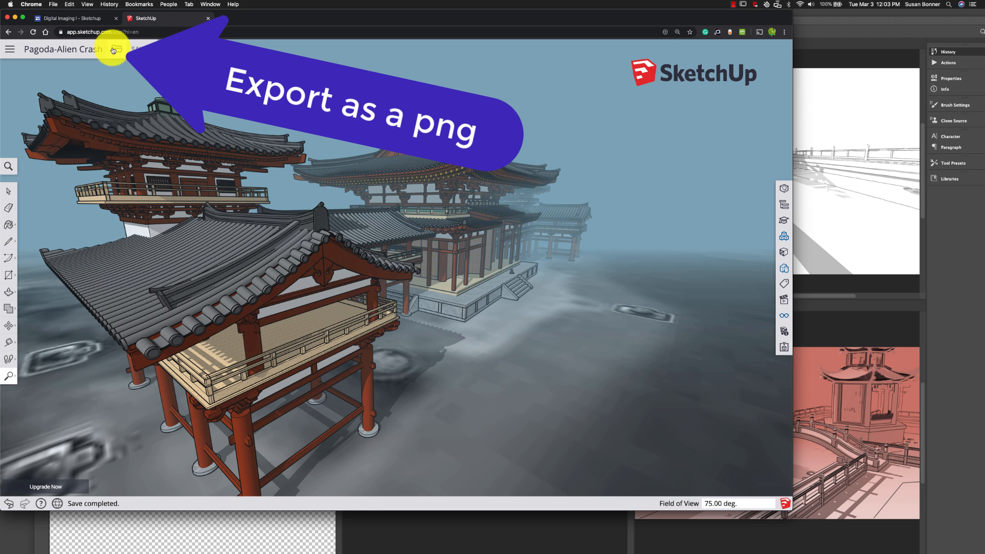
# - Open the list of export formats for the saved pagoda model, including PNG
pyautogui.click(118, 50)
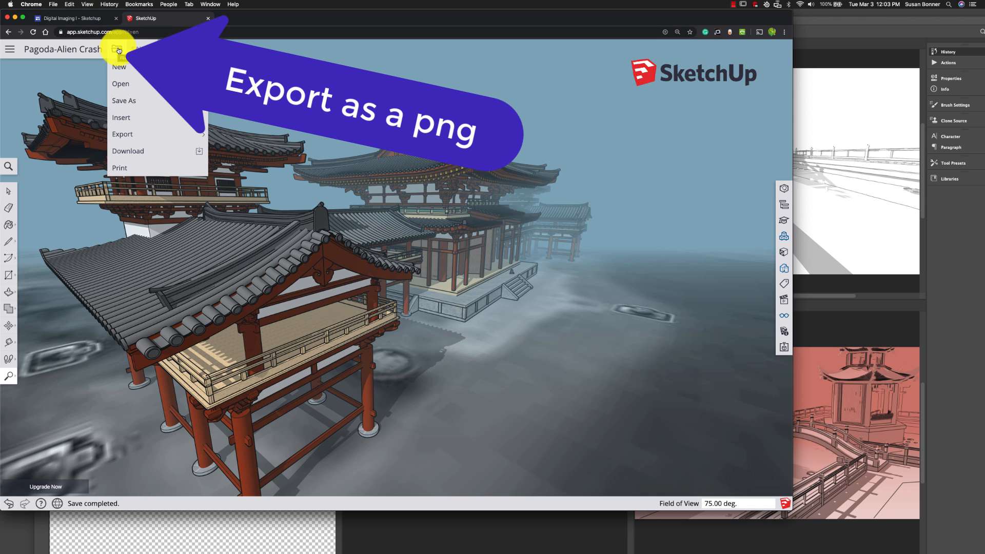
pyautogui.moveTo(194, 136)
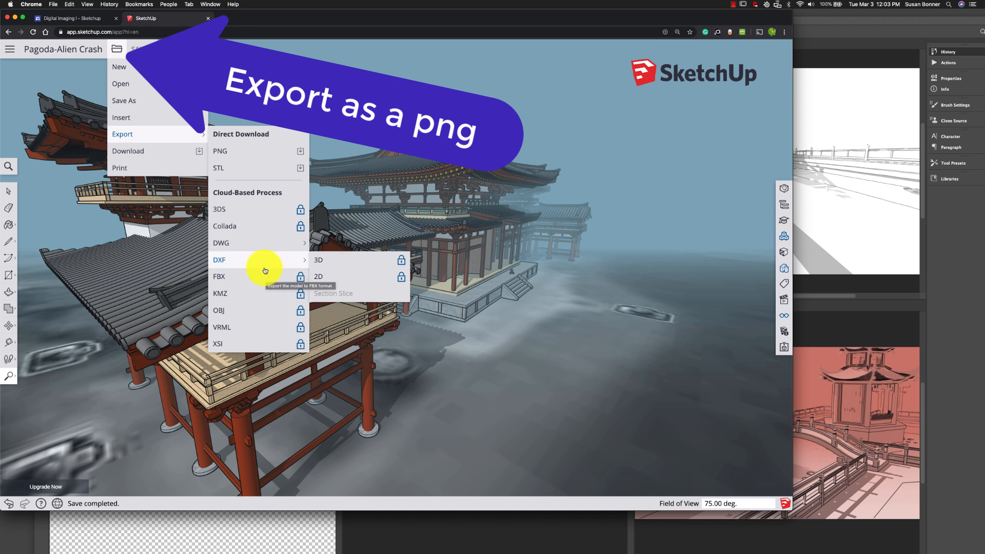
# - Export the current coloured view of the pagoda model as a PNG image, accepting the large-image export
pyautogui.click(259, 235)
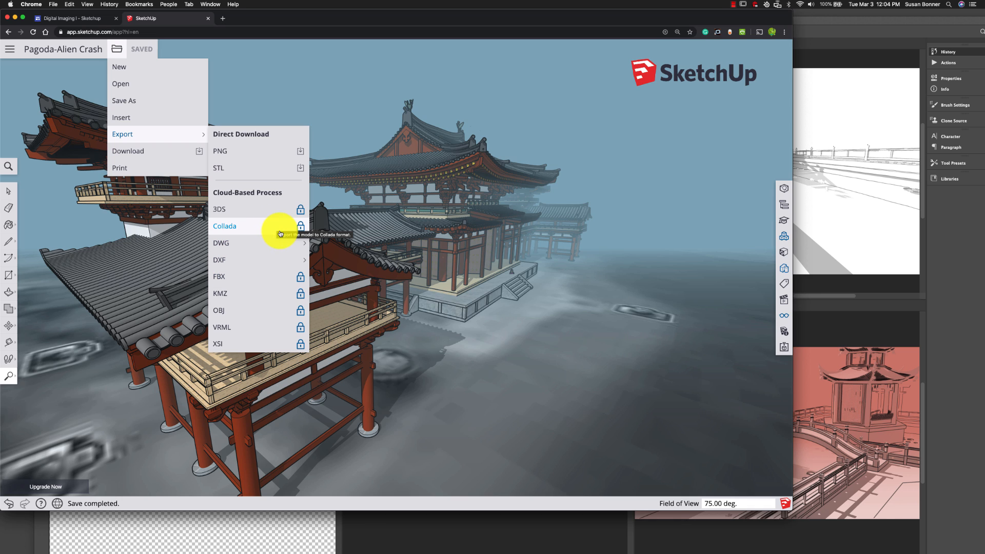
pyautogui.moveTo(276, 260)
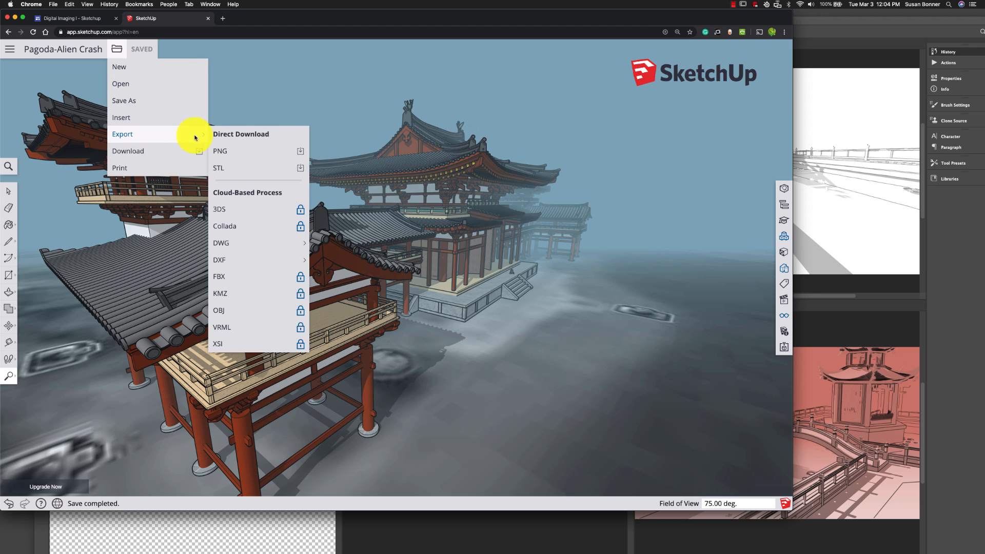
pyautogui.click(302, 152)
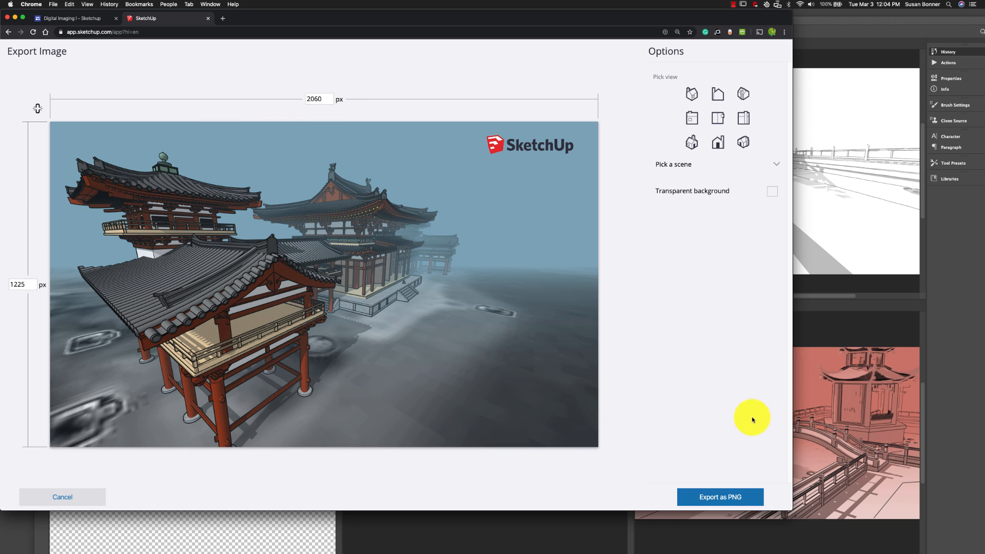
pyautogui.click(741, 497)
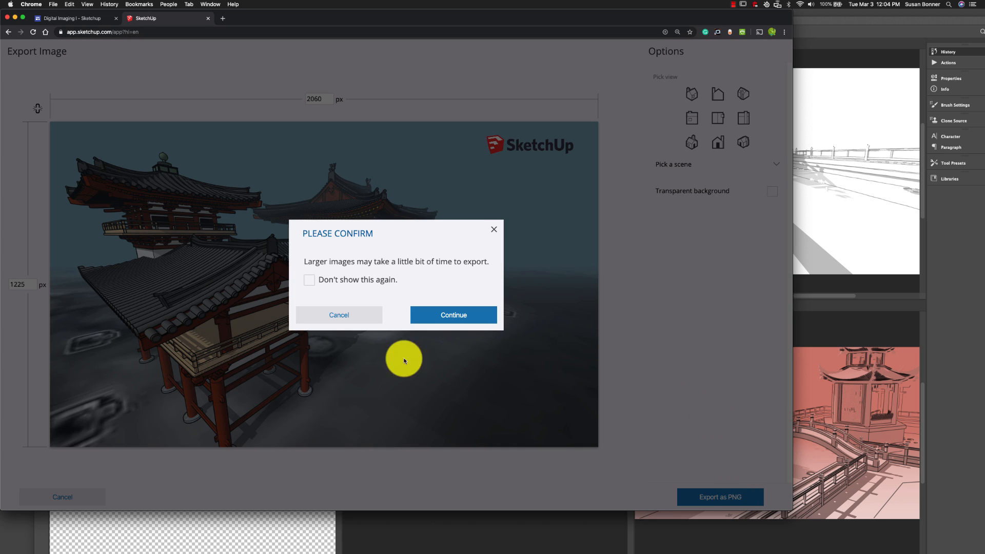
pyautogui.click(473, 316)
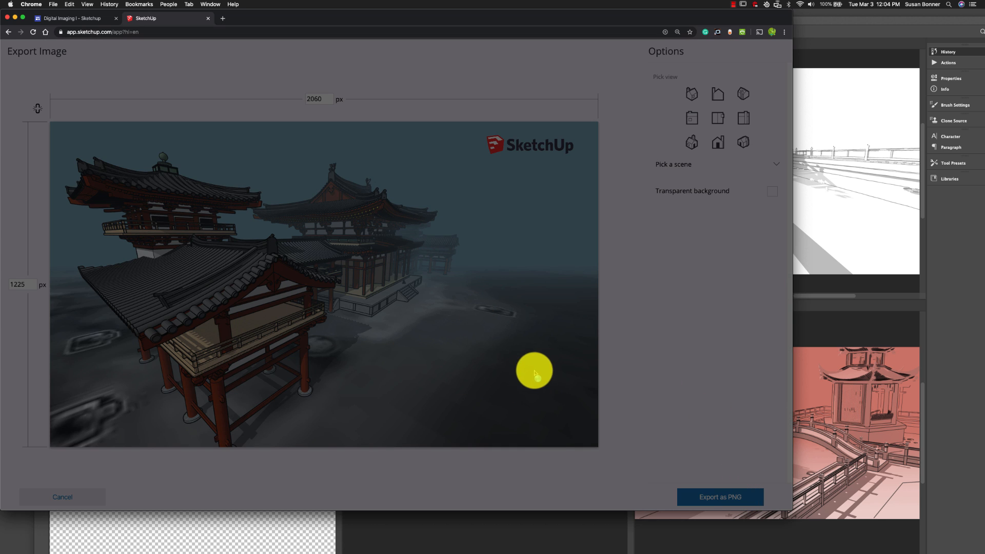
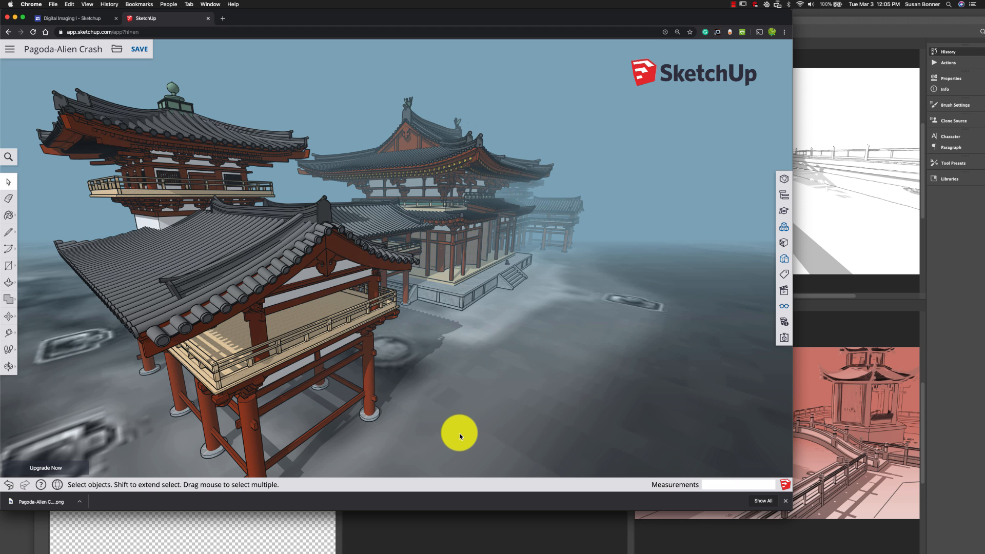
# - Switch to Photoshop to look at the example line and tone images, and return to SketchUp
pyautogui.click(845, 237)
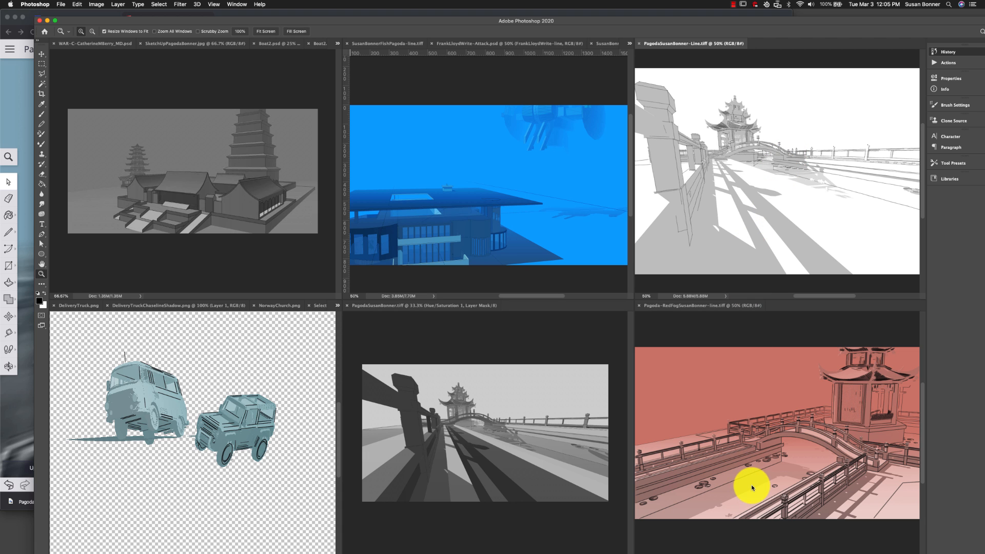
pyautogui.click(20, 437)
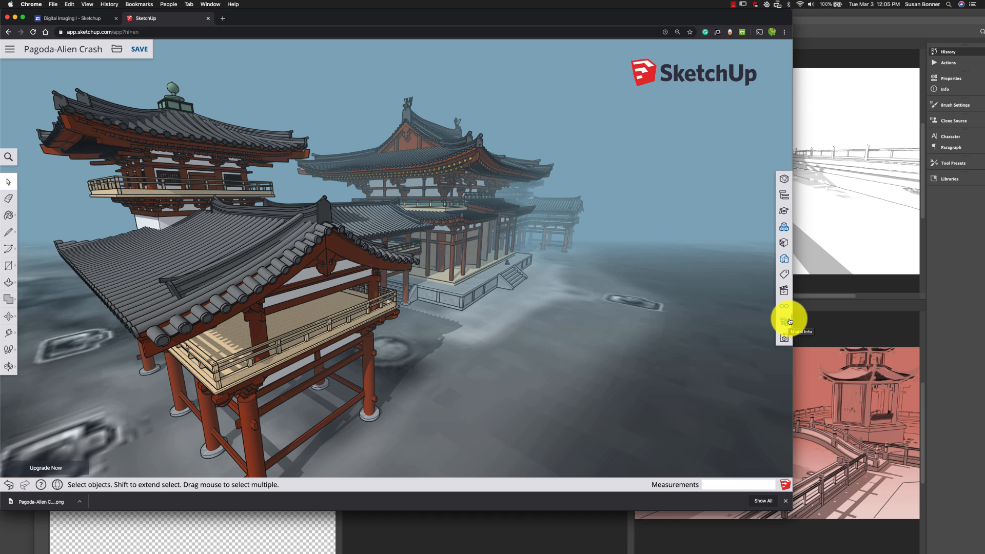
# - Try two Straight Lines styles of different line thickness on the pagoda model
pyautogui.click(785, 259)
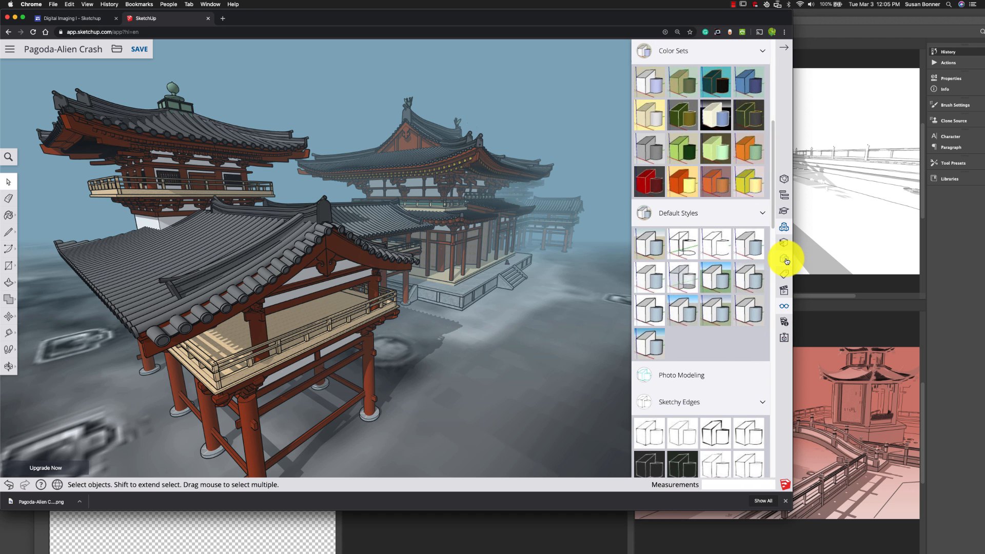
pyautogui.moveTo(774, 219); pyautogui.dragTo(775, 299)
pyautogui.scroll(-4, 774, 298)
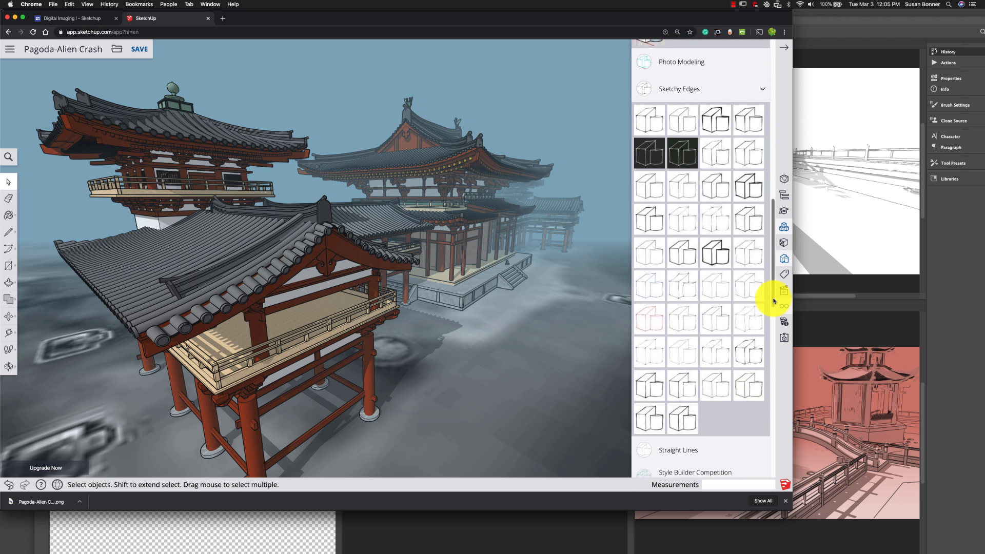
pyautogui.click(721, 353)
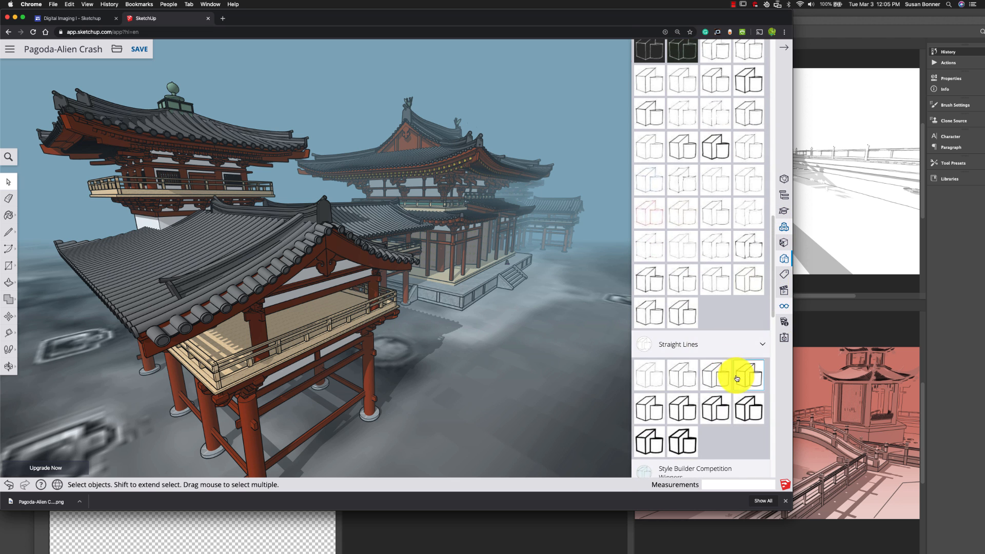
pyautogui.click(653, 382)
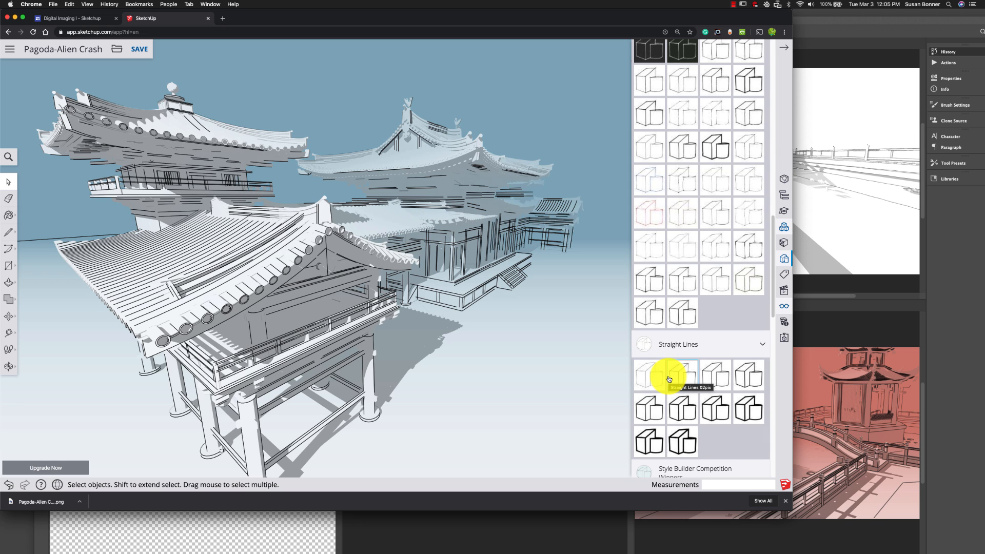
pyautogui.click(694, 391)
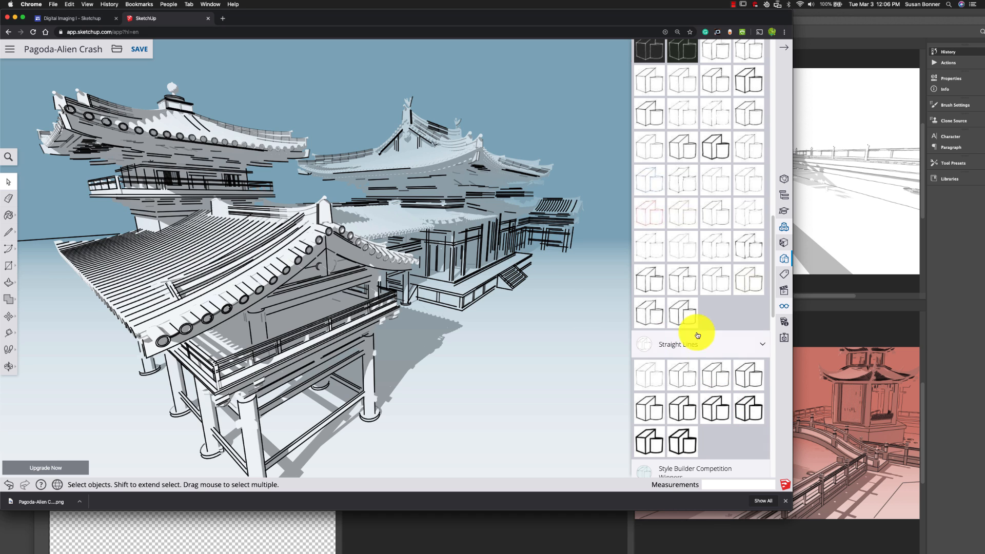
# - Try several Sketchy Edges styles on the pagoda model to compare their line quality
pyautogui.moveTo(778, 309); pyautogui.dragTo(777, 283)
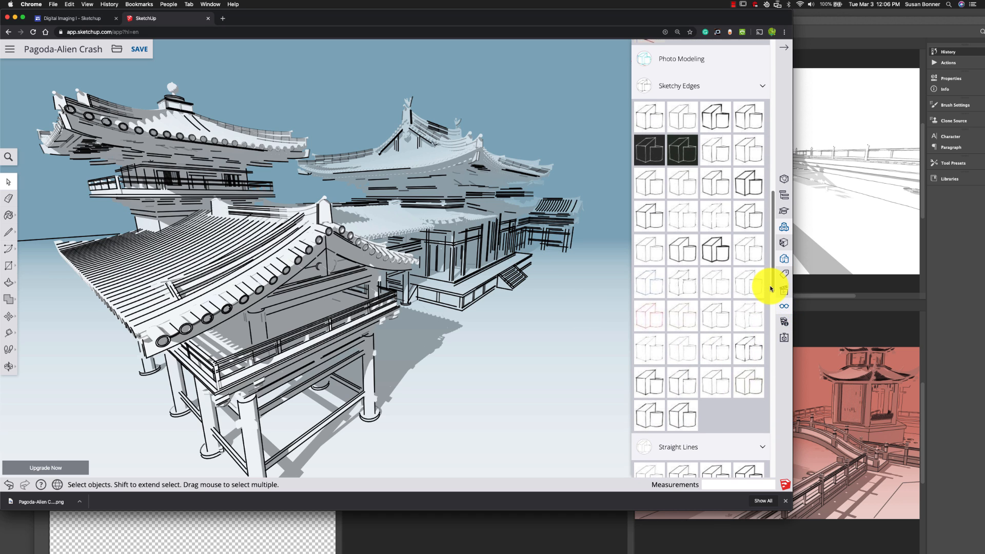
pyautogui.click(698, 360)
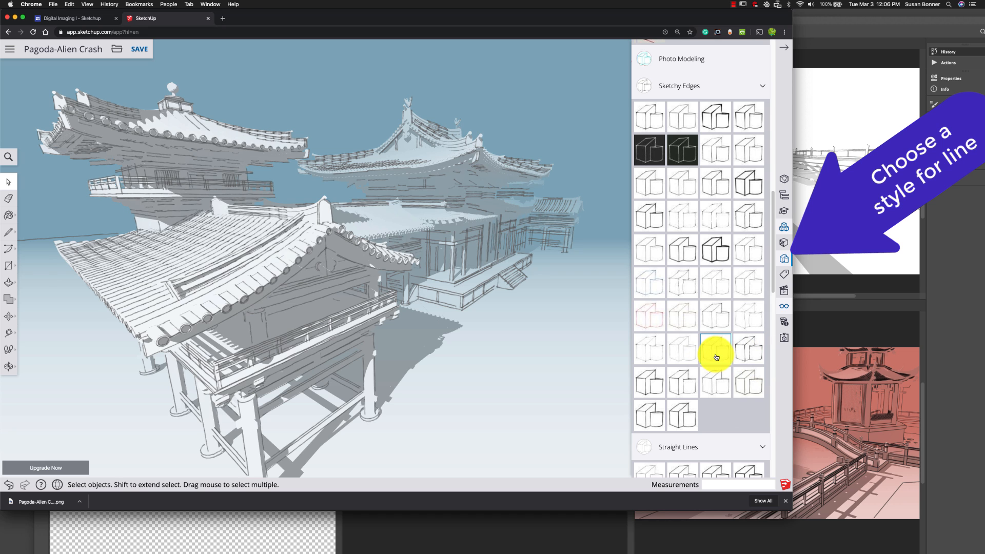
pyautogui.click(680, 358)
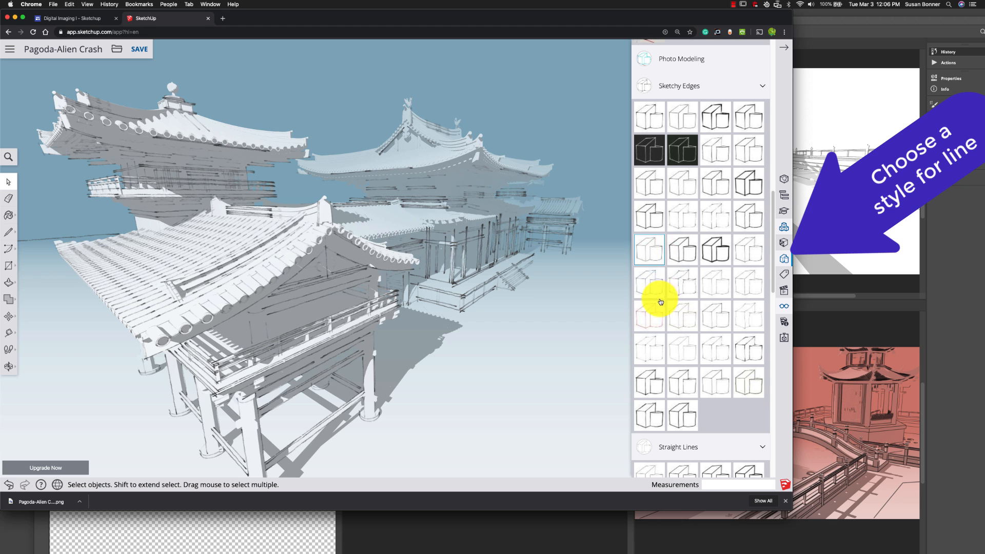
pyautogui.click(650, 254)
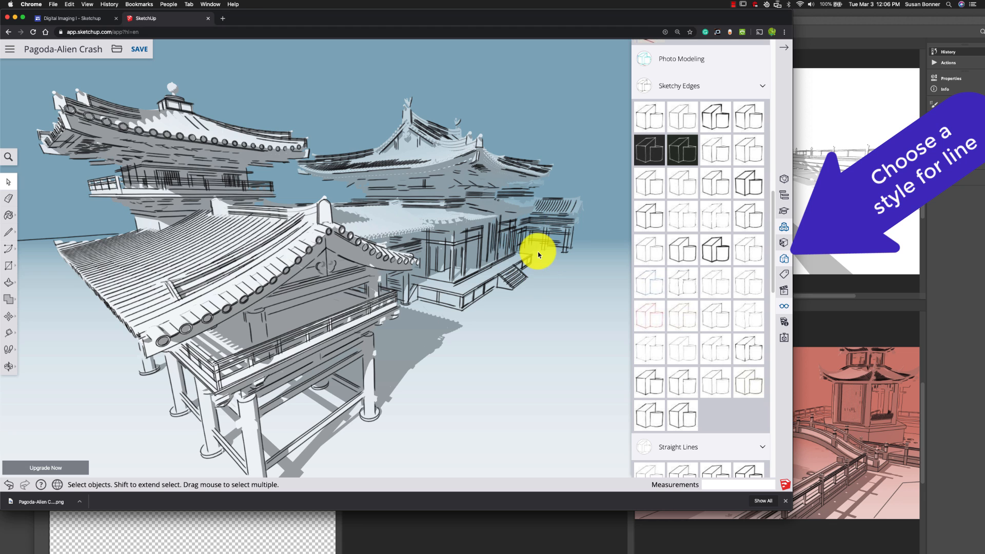
# - Apply the Hidden Line style from the Default Styles collection to the pagoda model
pyautogui.moveTo(773, 254); pyautogui.dragTo(770, 209)
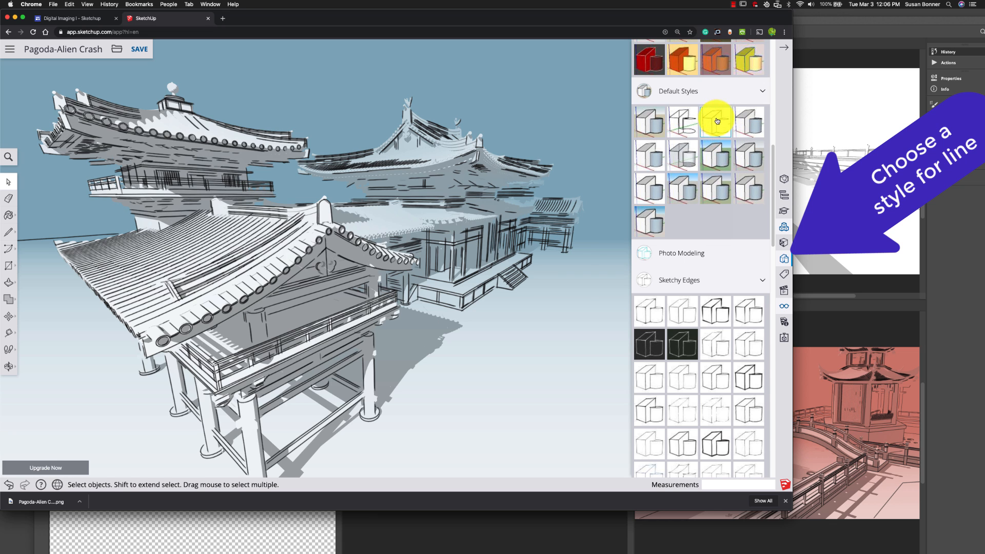
pyautogui.click(687, 124)
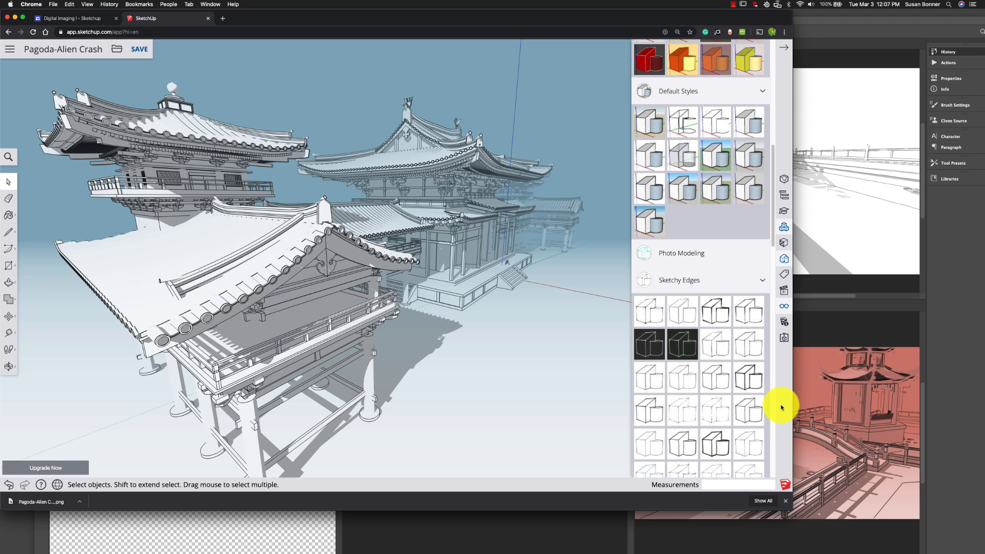
pyautogui.click(117, 51)
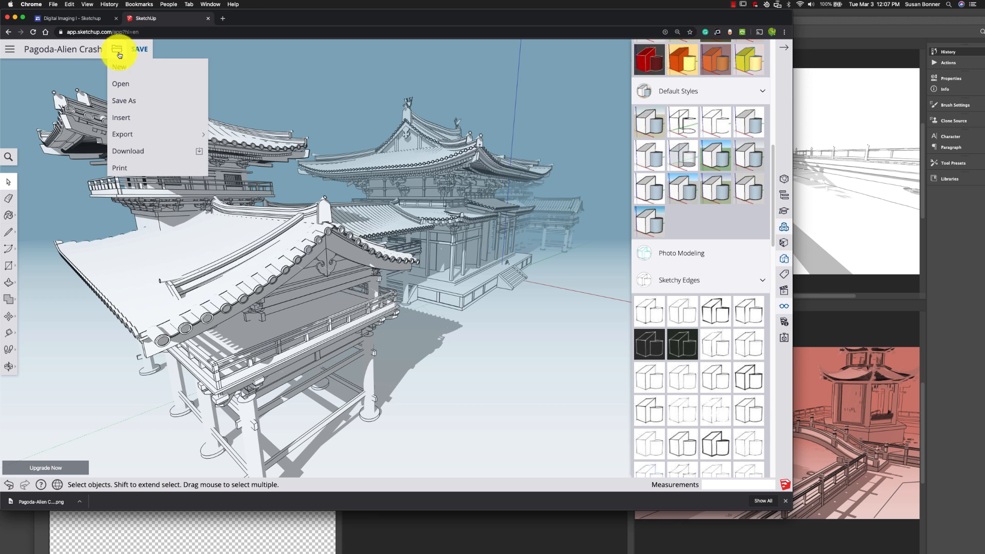
pyautogui.moveTo(197, 135)
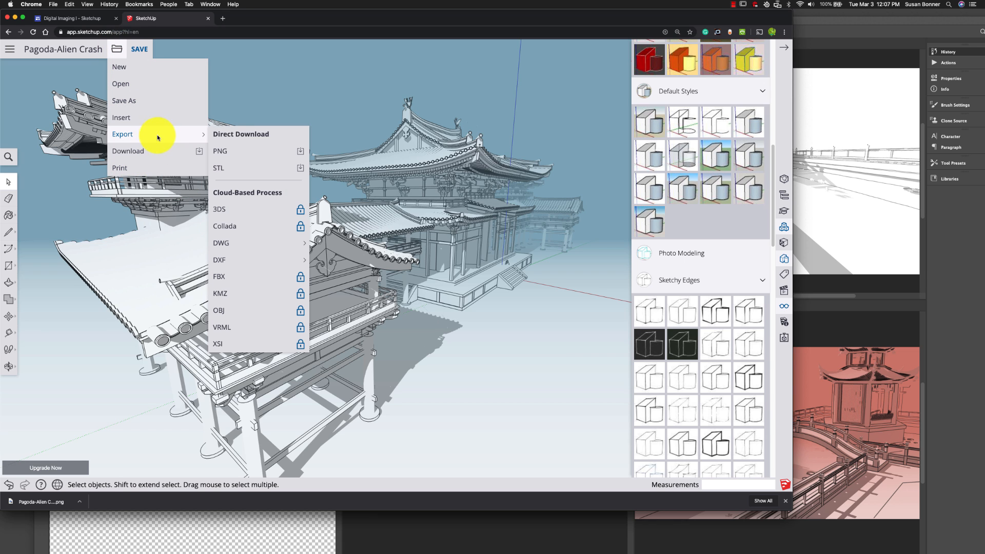
pyautogui.click(300, 151)
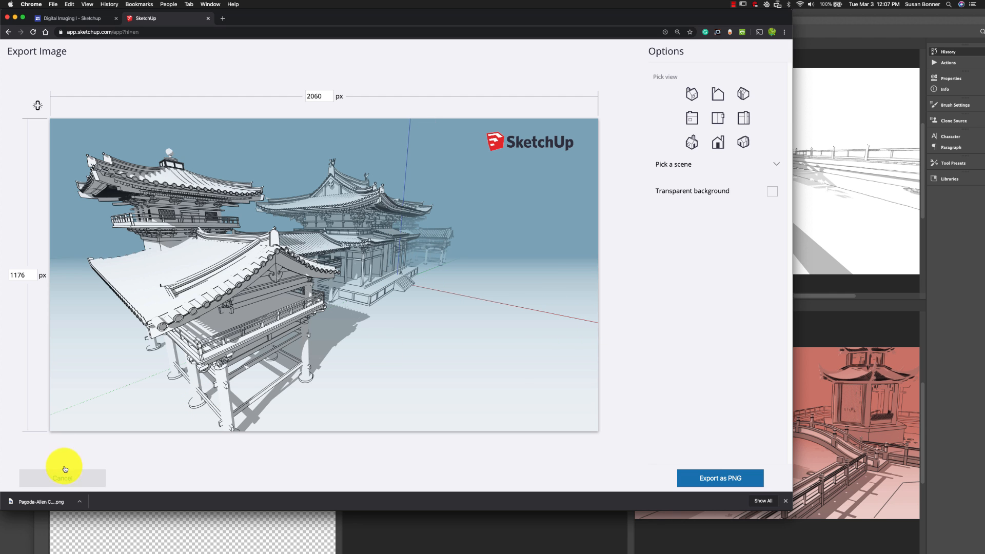
pyautogui.click(69, 481)
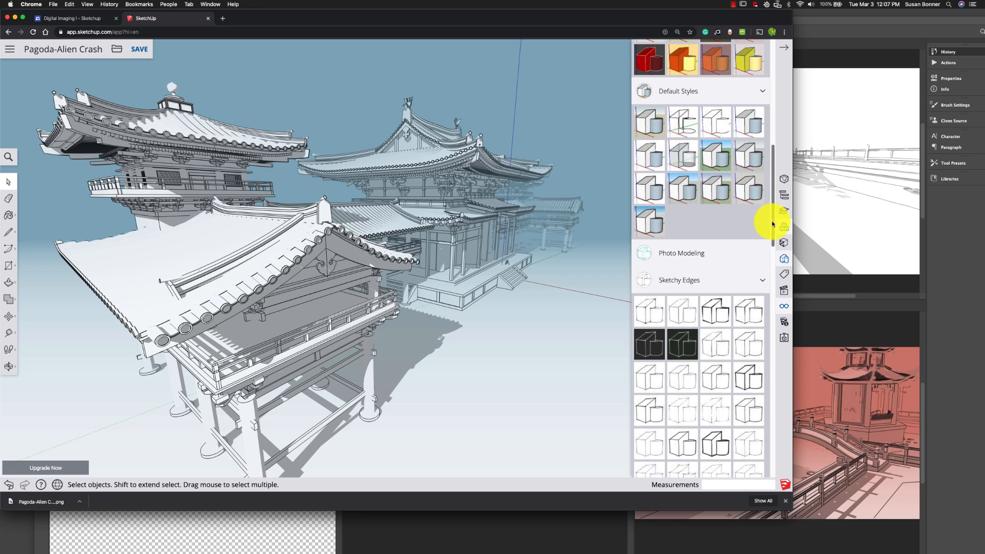
# - Turn off the display of the model axes while keeping shadows and fog on
pyautogui.moveTo(772, 223); pyautogui.dragTo(777, 125)
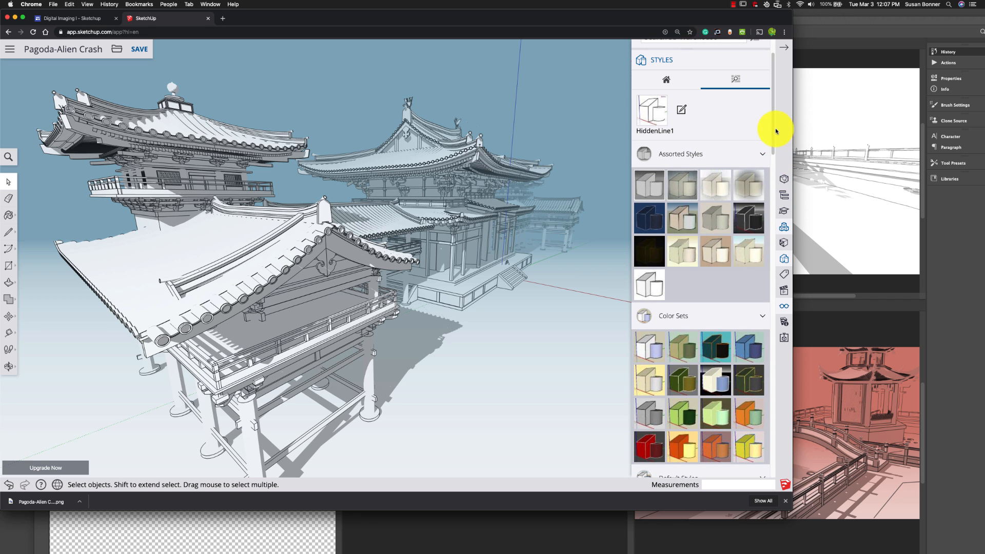
pyautogui.click(785, 307)
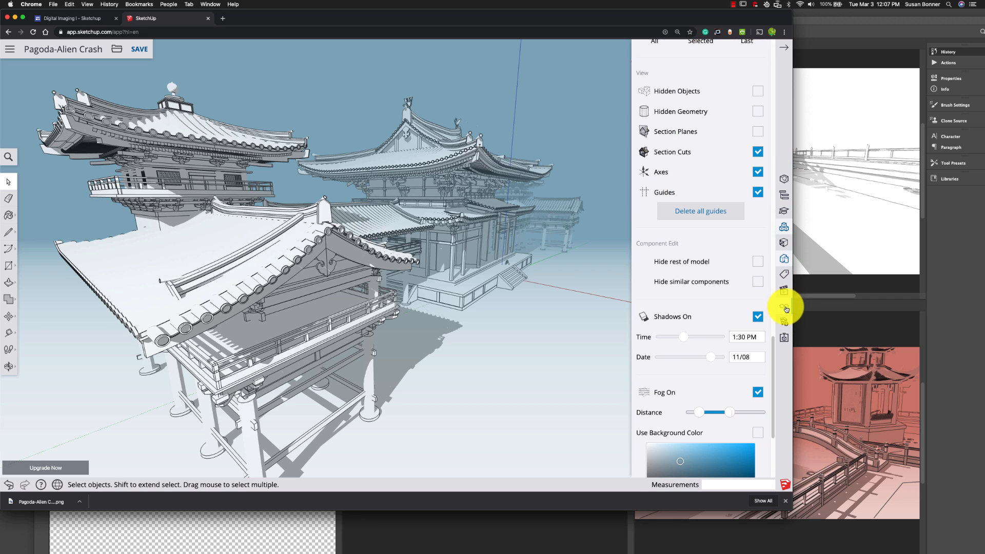
pyautogui.click(761, 175)
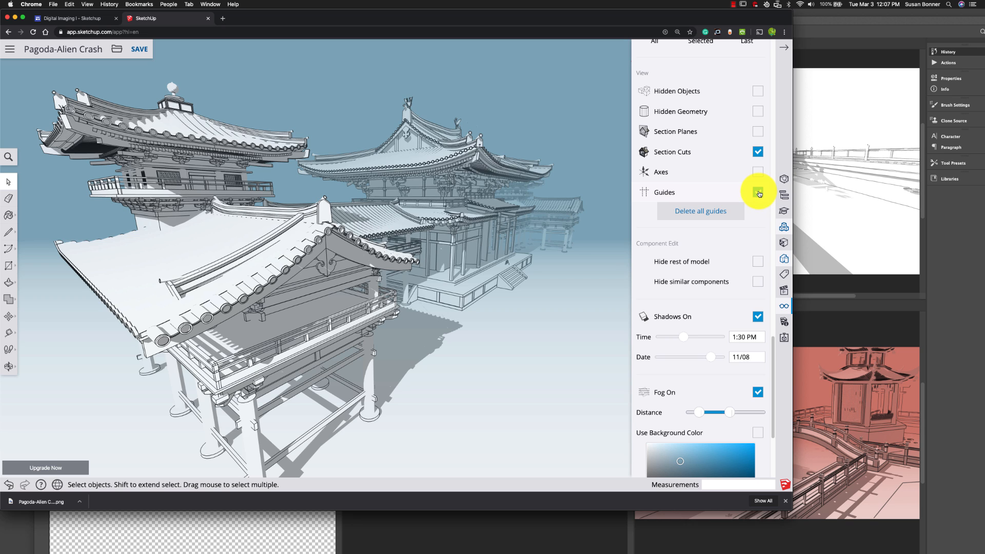
# - Export the hidden-line view as a PNG image with the transparent background option off, accepting the large-image export
pyautogui.click(116, 49)
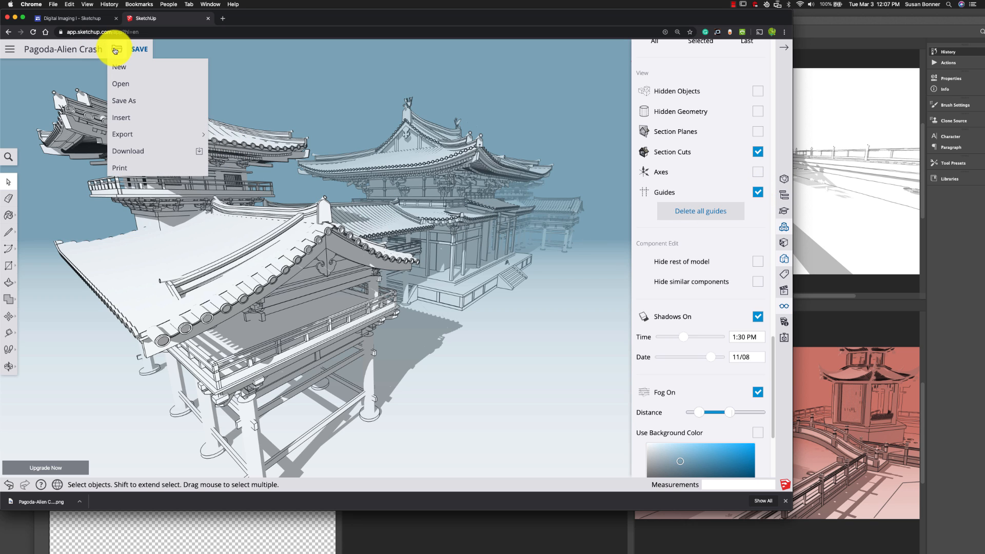
pyautogui.moveTo(176, 134)
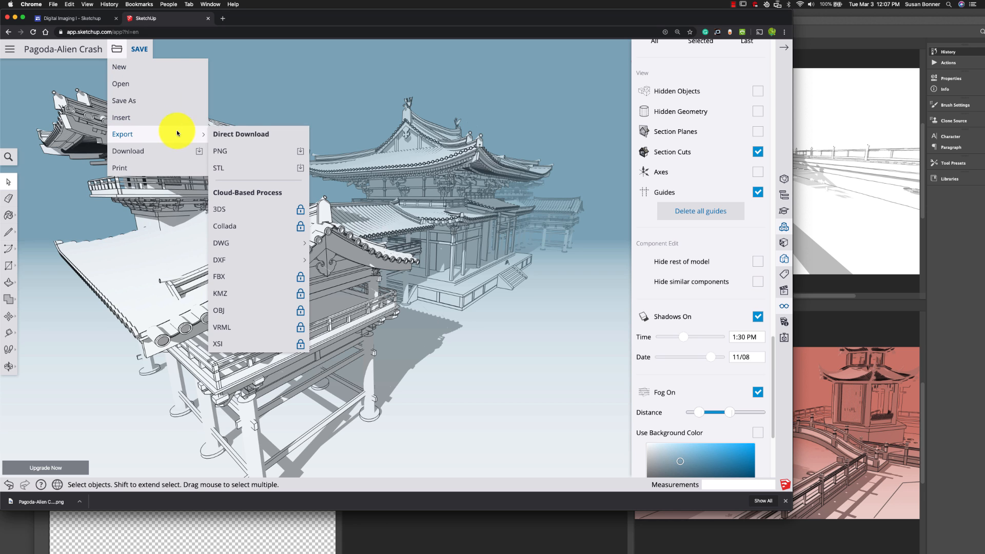
pyautogui.click(250, 152)
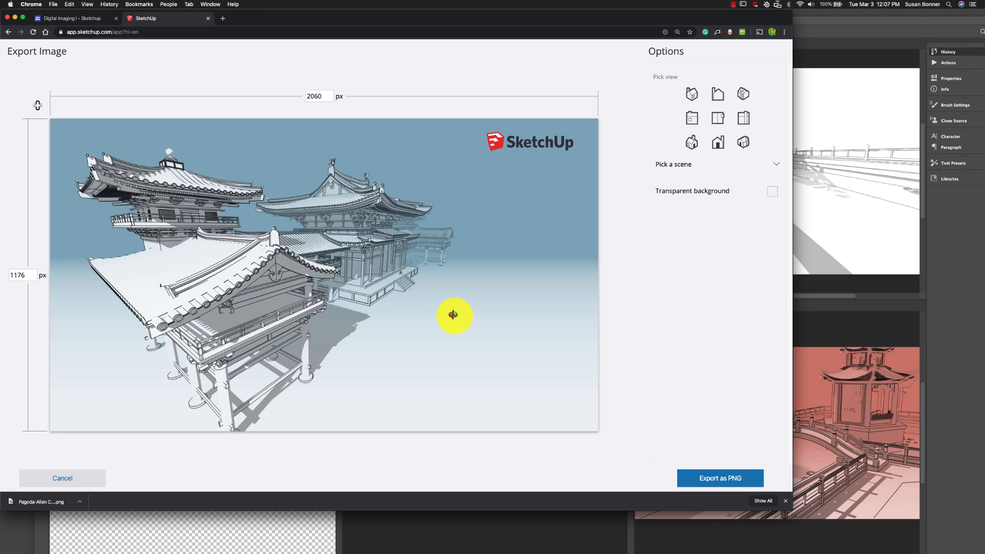
pyautogui.click(773, 194)
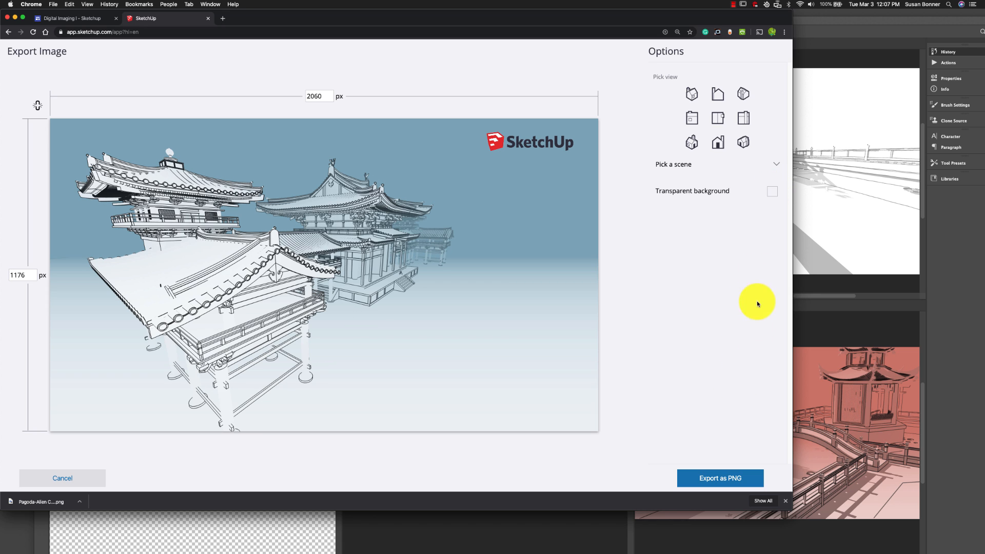
pyautogui.click(771, 194)
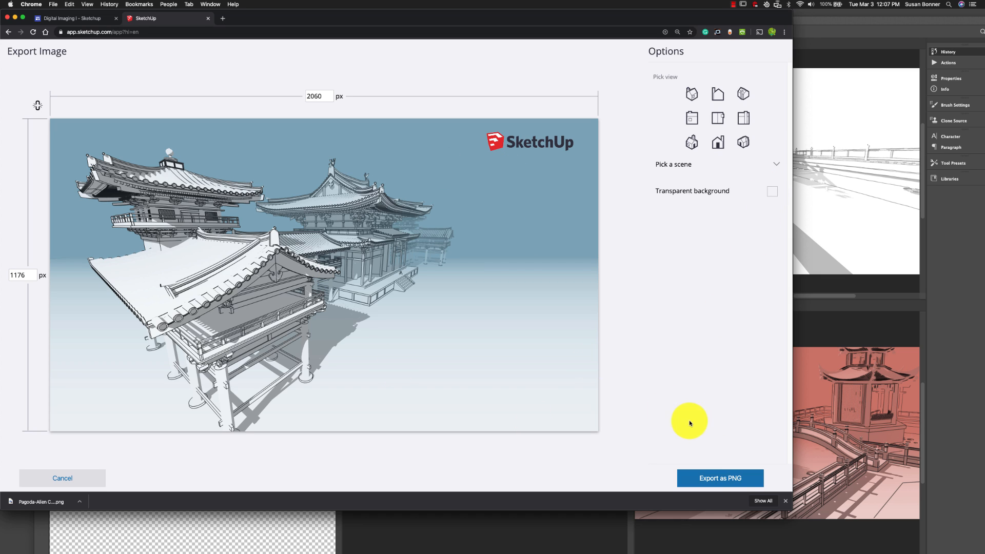
pyautogui.click(731, 480)
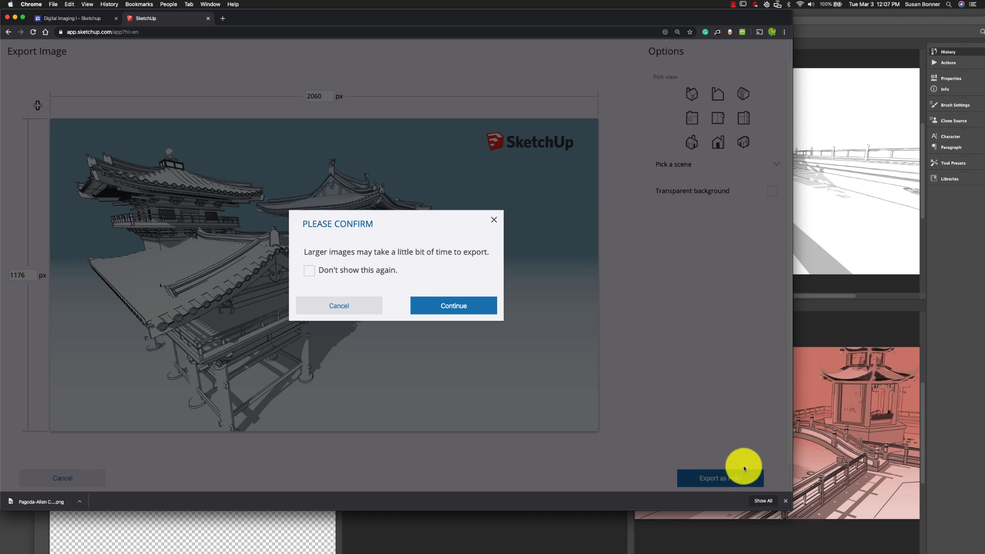
pyautogui.click(464, 306)
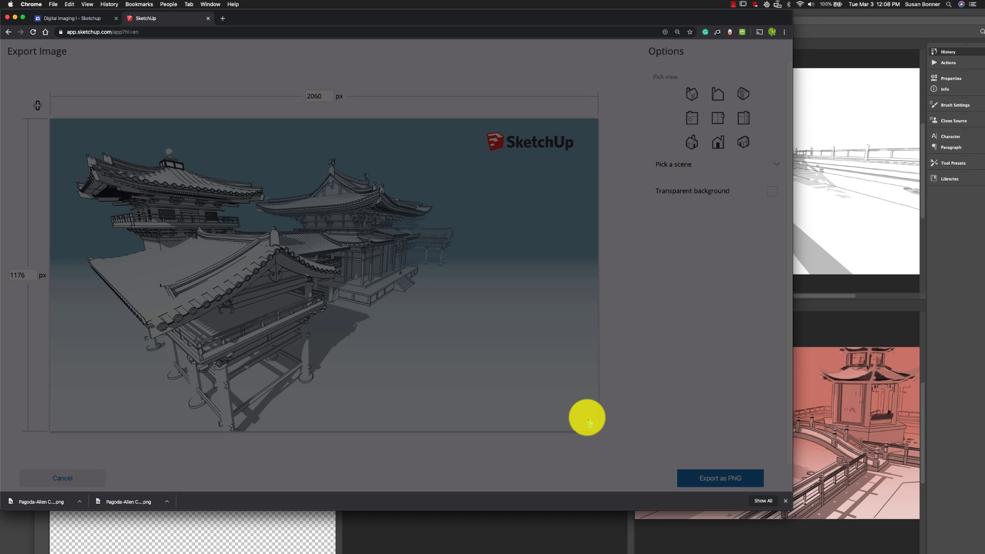
# - Show the newly exported image in the Finder Downloads folder and select Pagoda-Alien Crash (1).png
pyautogui.click(167, 505)
pyautogui.click(242, 524)
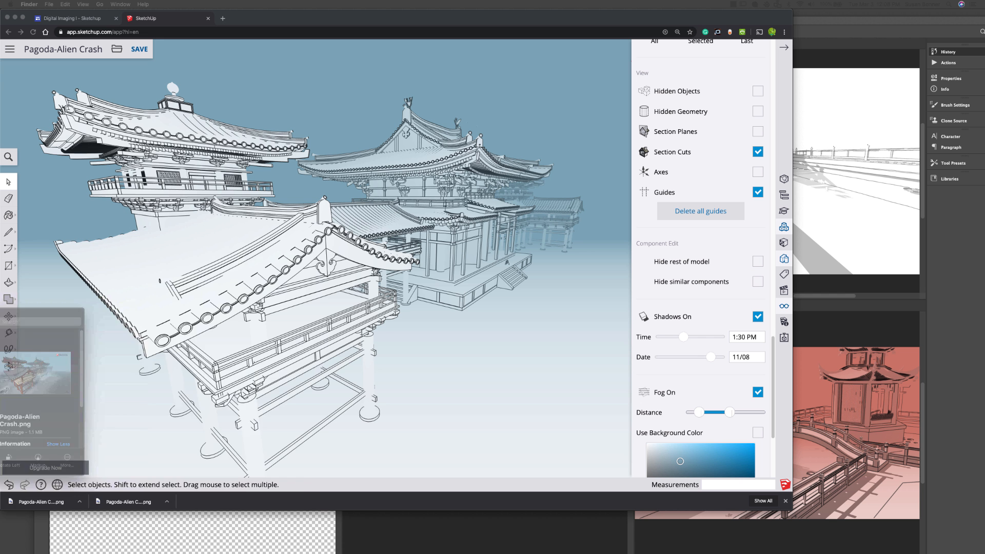
pyautogui.moveTo(0, 324); pyautogui.dragTo(119, 263)
pyautogui.click(154, 284)
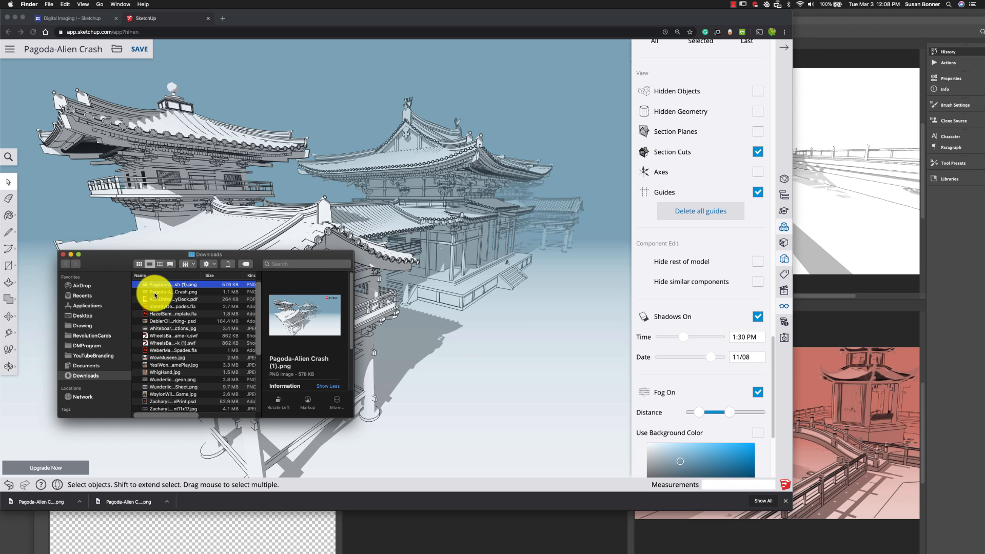
# - Select both Pagoda-Alien Crash.png and Pagoda-Alien Crash (1).png in Finder and open them with Adobe Photoshop 2020
pyautogui.keyDown('shift'); pyautogui.click(155, 291); pyautogui.keyUp('shift')
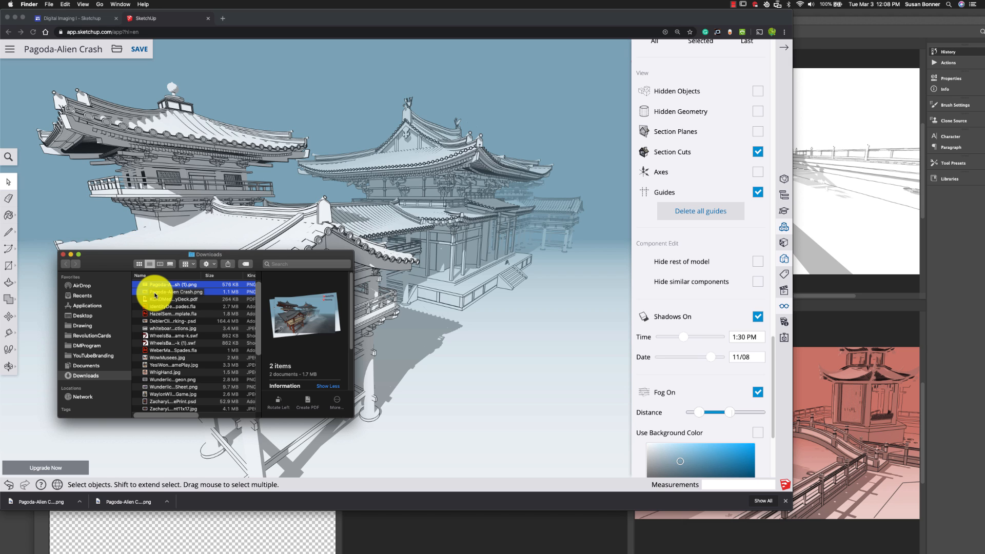
pyautogui.rightClick(148, 291)
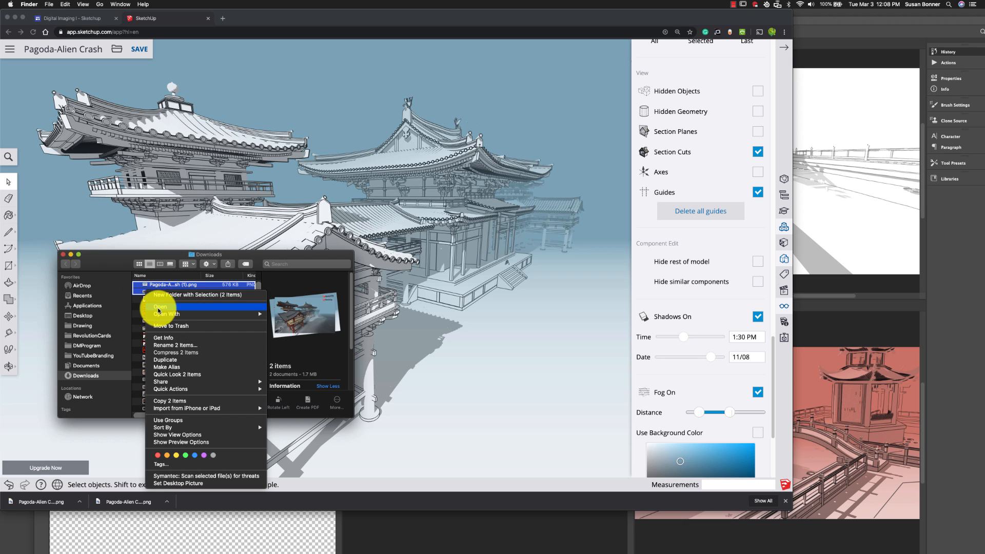
pyautogui.moveTo(160, 313)
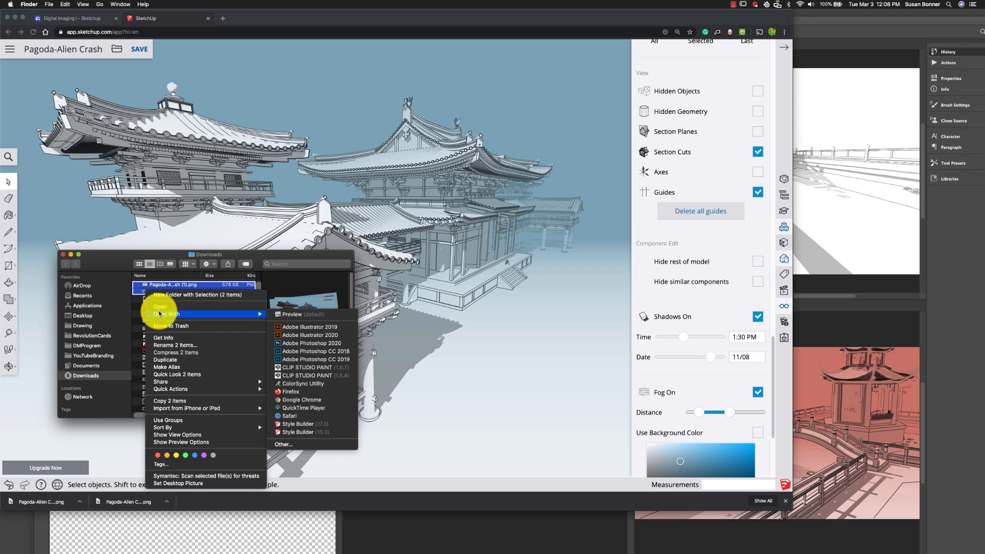
pyautogui.click(331, 343)
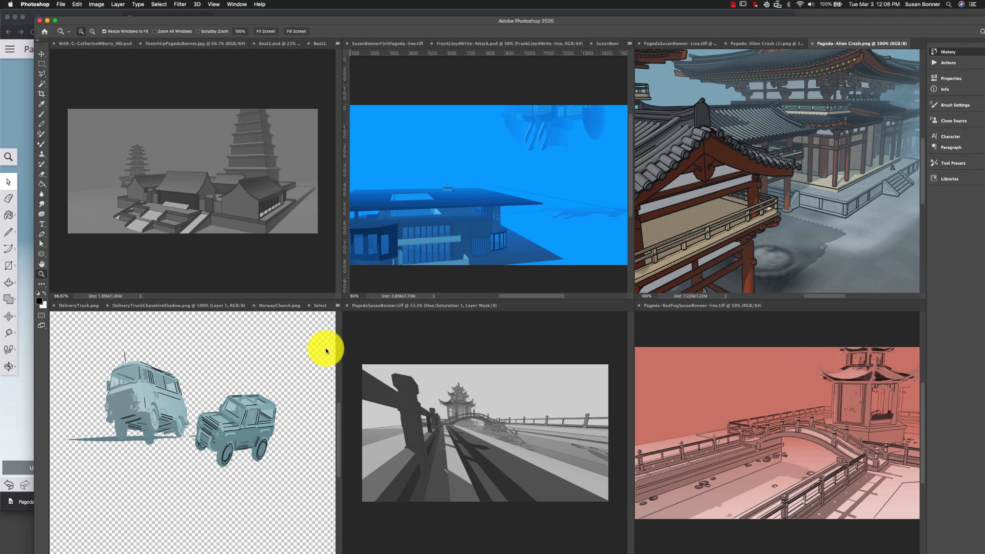
# - Preview Pagoda-Alien Crash (1).png in the full-screen modes, show the Layers panel, and return to the standard screen mode
pyautogui.click(778, 42)
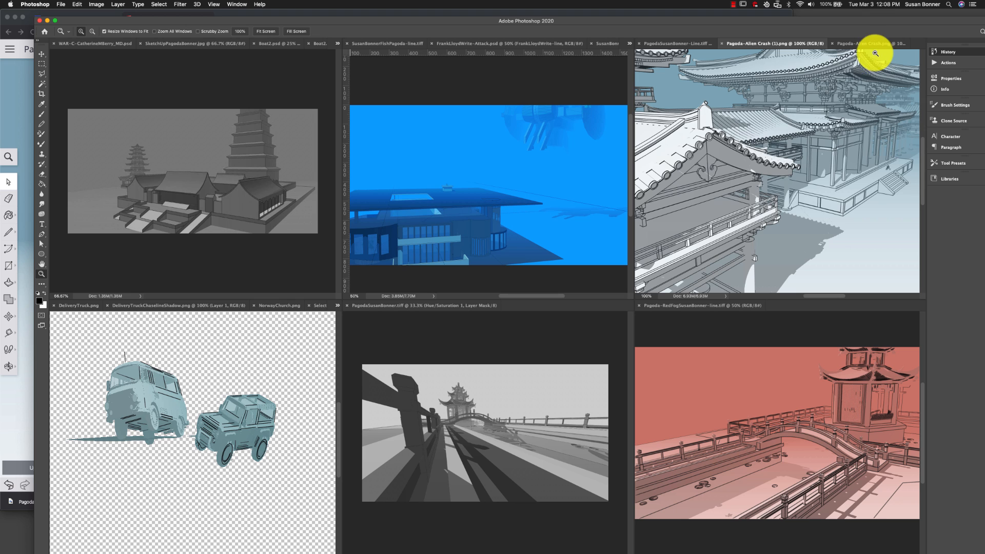
pyautogui.click(876, 50)
pyautogui.press('f')
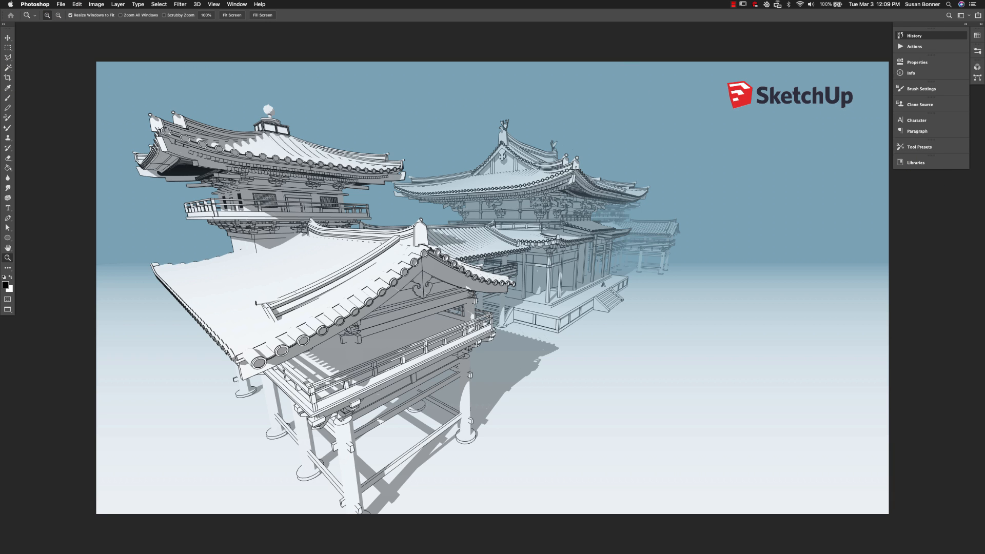
pyautogui.press('F7')
pyautogui.moveTo(96, 272); pyautogui.dragTo(830, 136)
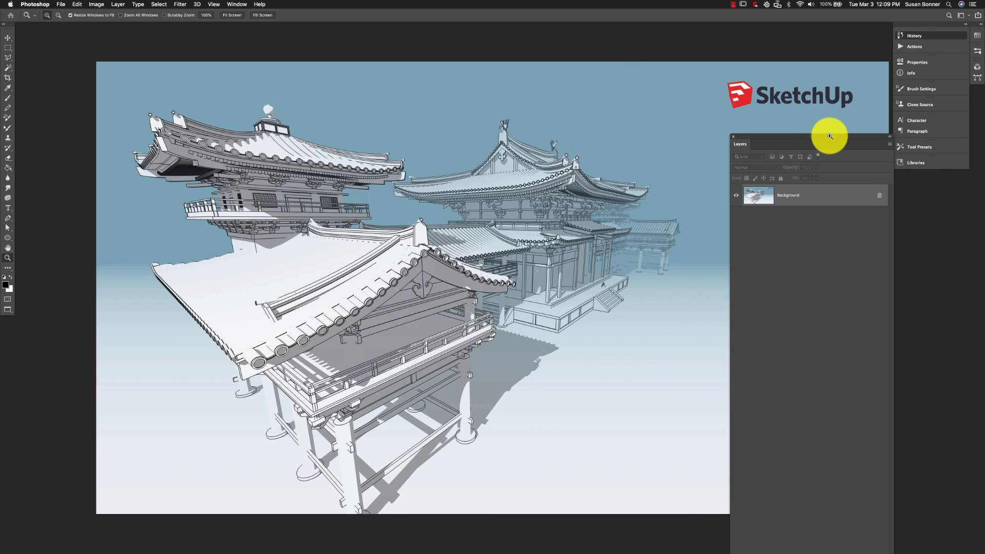
pyautogui.press('f')
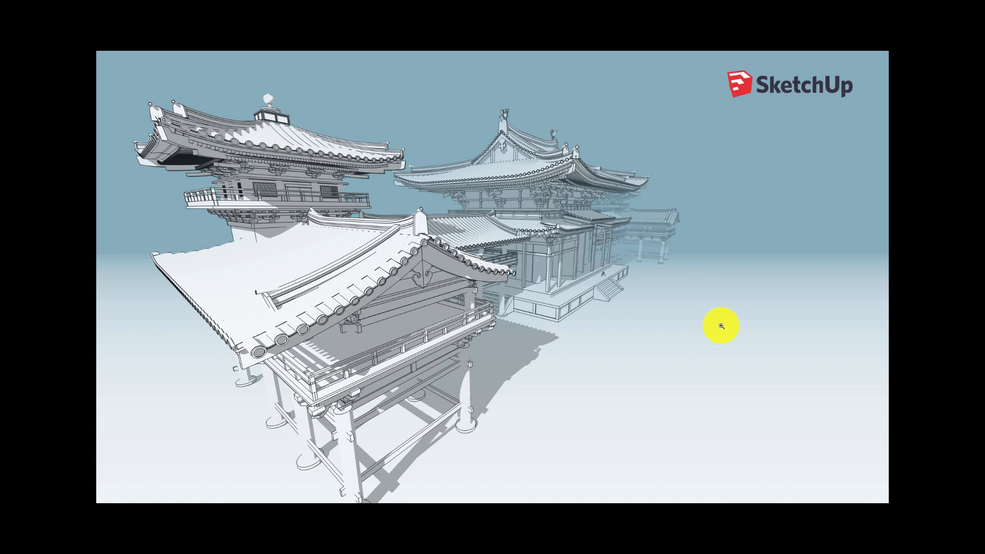
pyautogui.press('f')
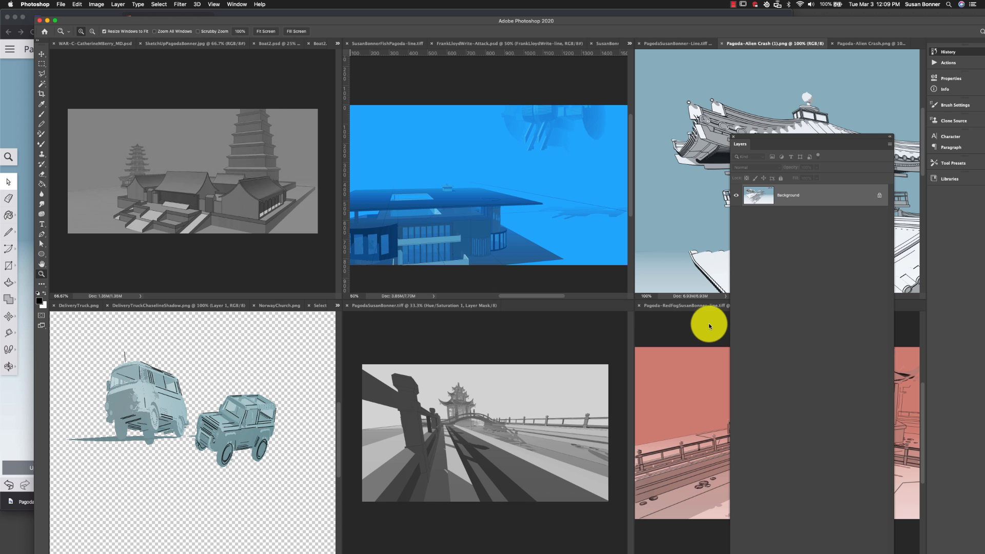
# - Arrange the open documents in a 2-up Horizontal layout to compare the line image with the colour image
pyautogui.click(246, 4)
pyautogui.moveTo(249, 15)
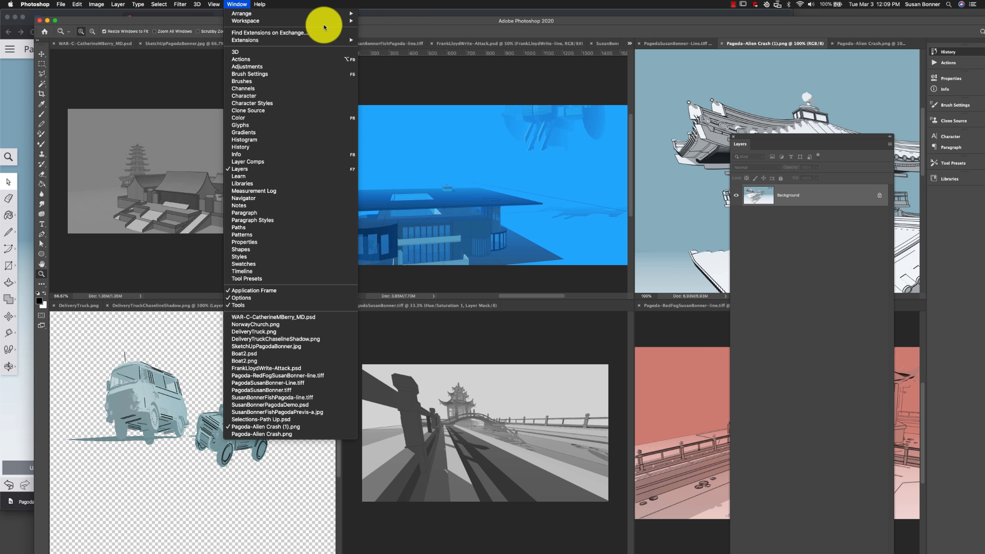
pyautogui.moveTo(352, 13)
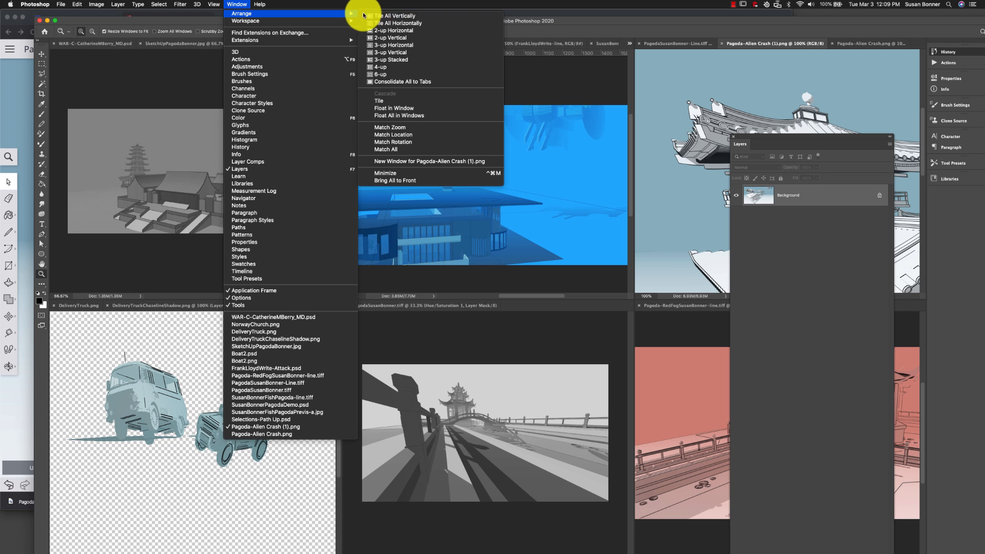
pyautogui.click(393, 30)
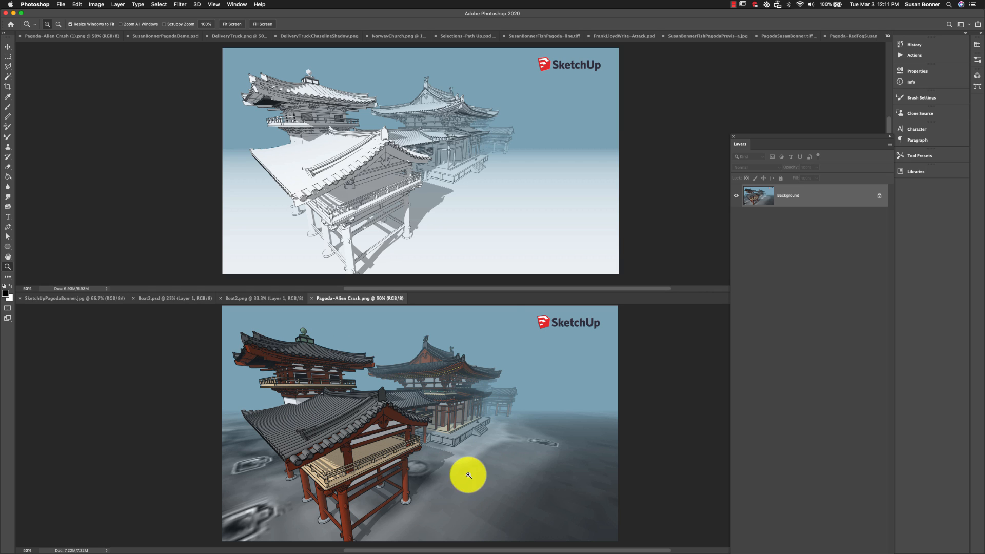
# - Convert the Background of Pagoda-Alien Crash (1).png into a regular layer named line
pyautogui.click(504, 244)
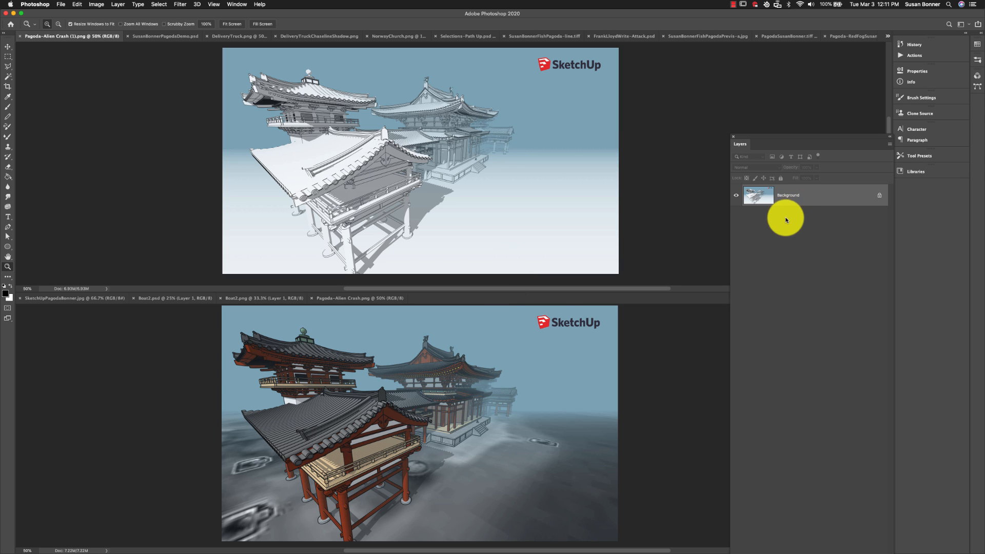
pyautogui.doubleClick(766, 199)
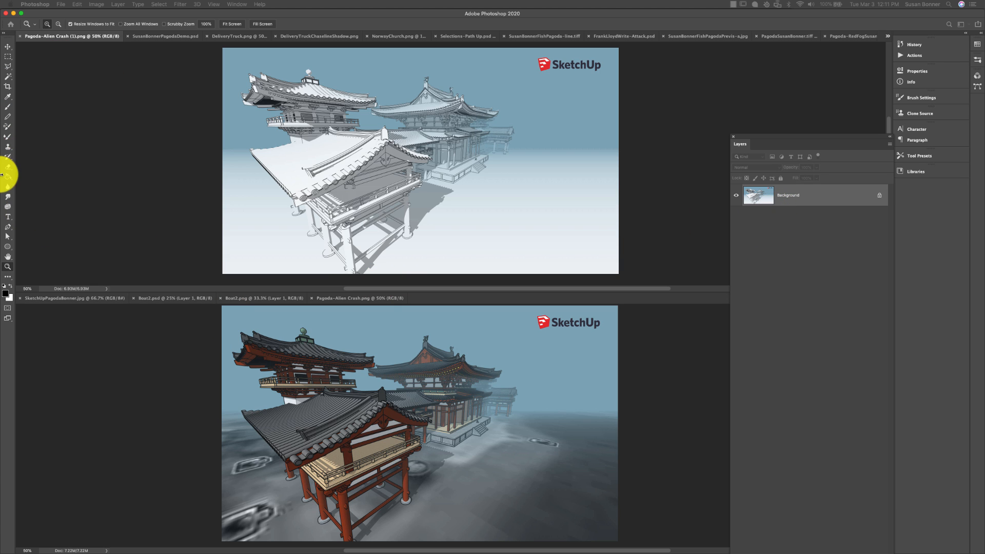
pyautogui.moveTo(2, 411); pyautogui.dragTo(755, 365)
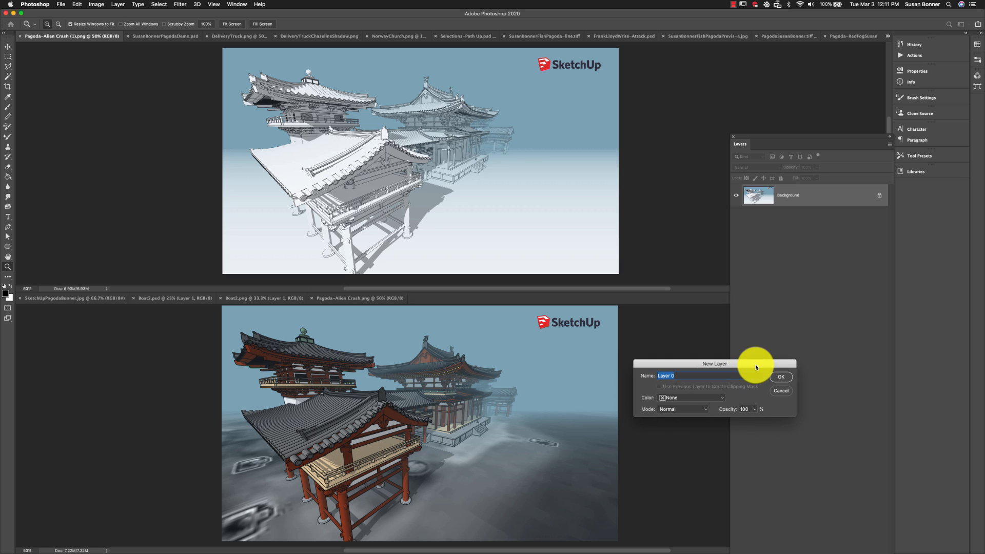
pyautogui.write('line')
pyautogui.press('Return')
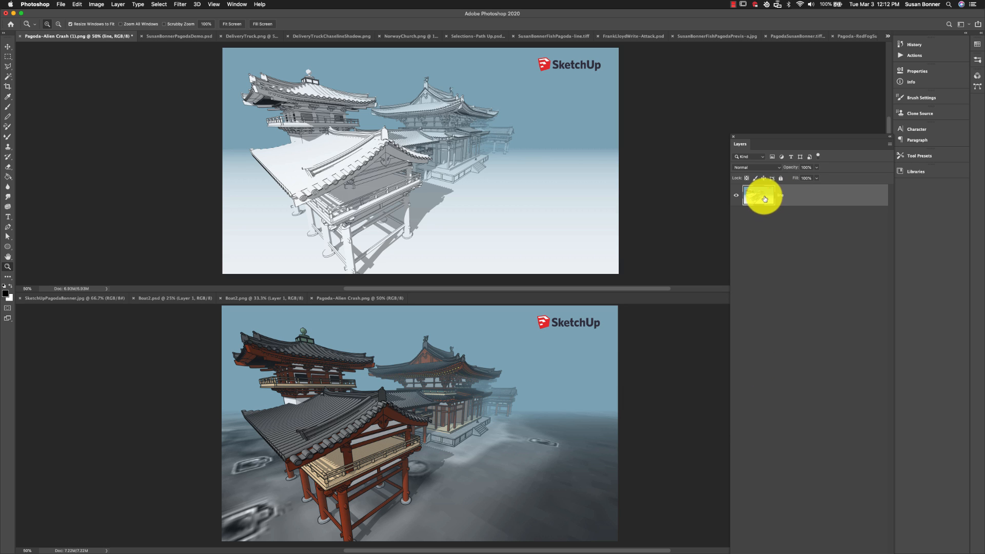
# - Try copying the line layer freehand into the colour image Pagoda-Alien Crash.png, and undo that copy
pyautogui.moveTo(764, 199); pyautogui.dragTo(534, 433)
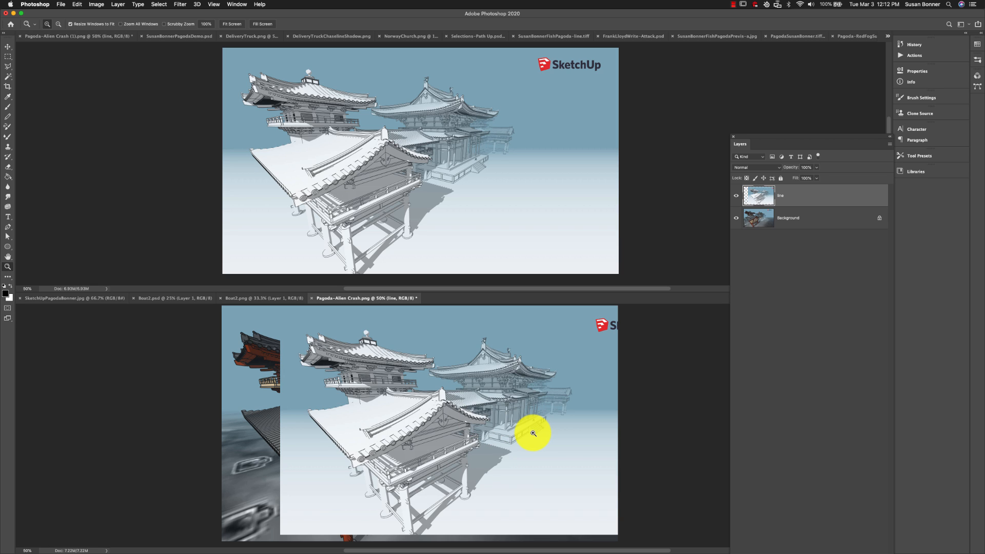
pyautogui.press('super+z')
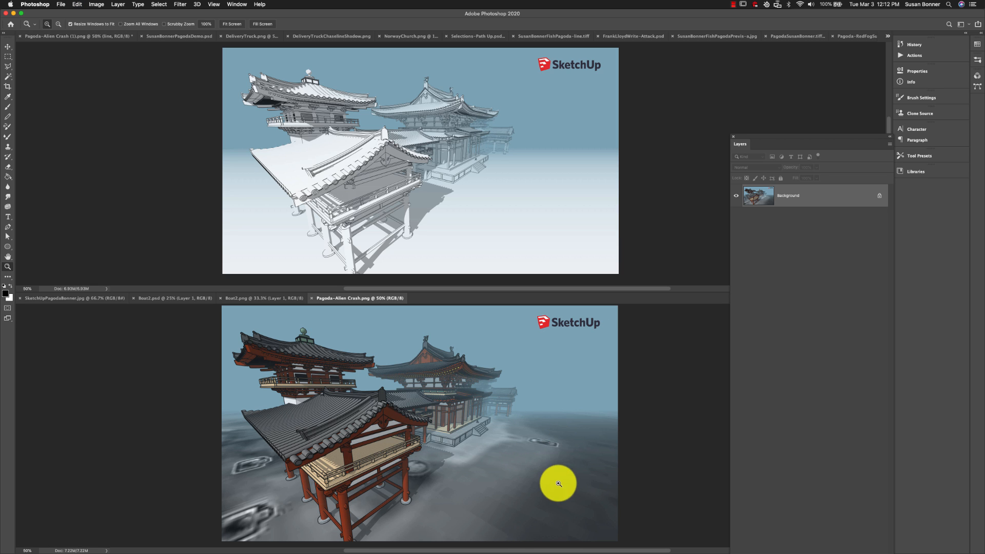
# - Place Pagoda-Alien Crash (1).png from Downloads as an embedded layer in the colour image and set its blend mode to Multiply
pyautogui.click(61, 5)
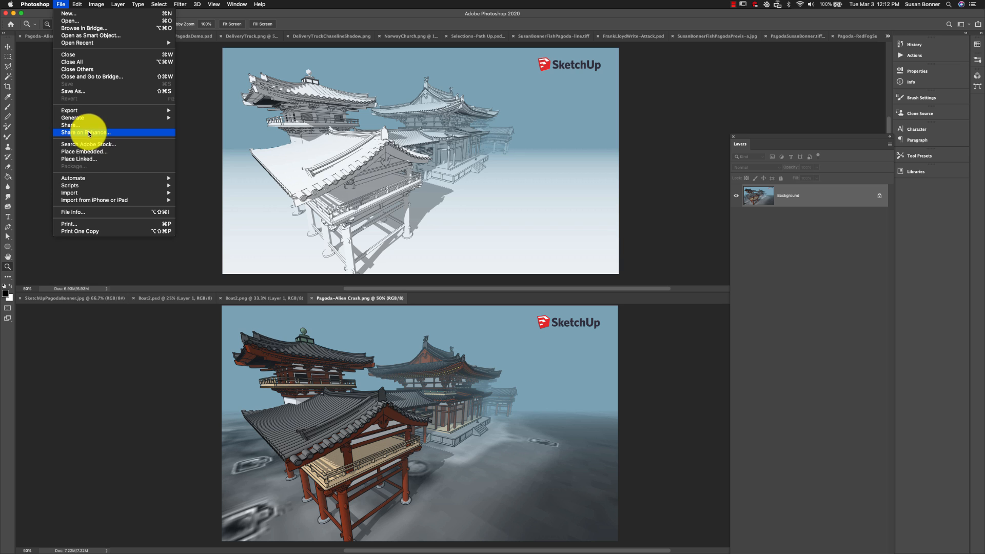
pyautogui.click(85, 152)
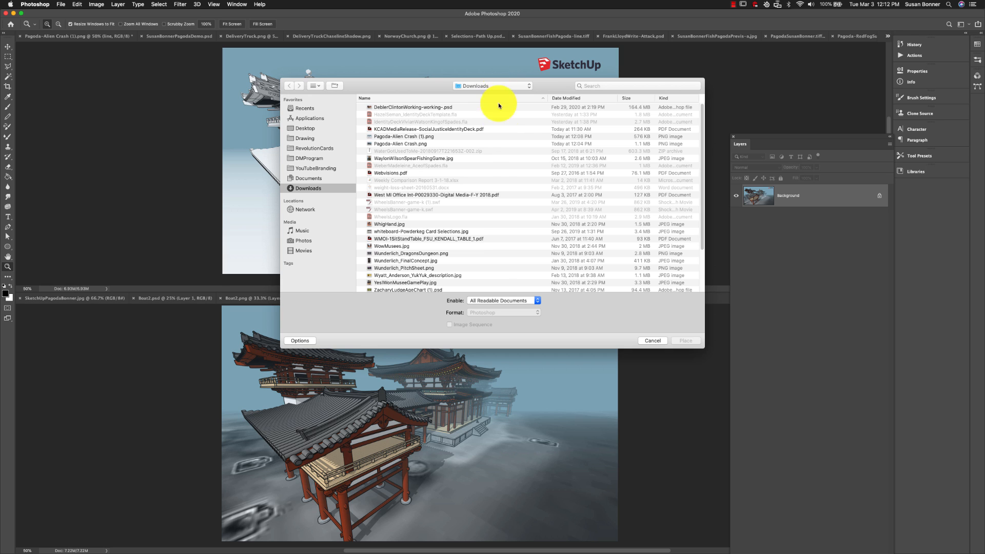
pyautogui.click(429, 136)
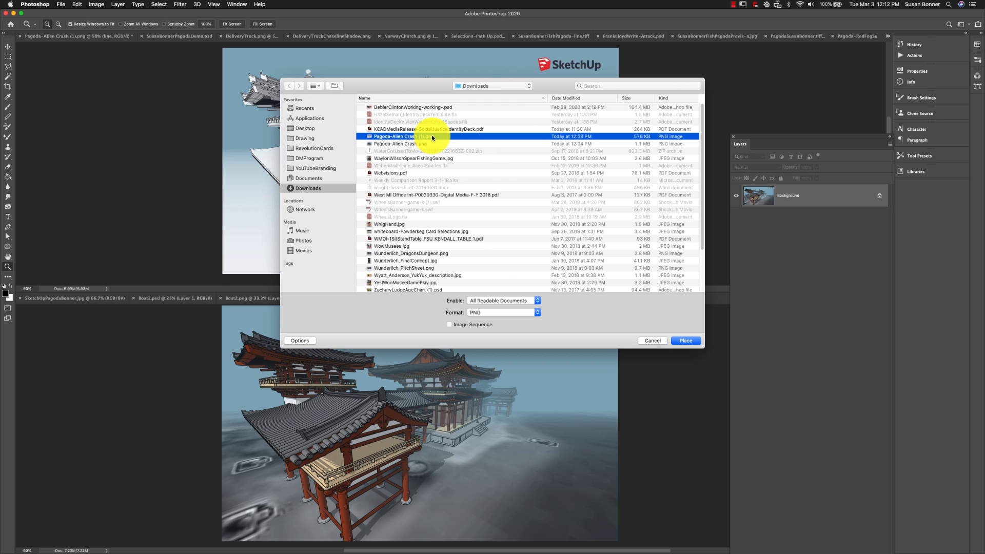
pyautogui.click(684, 341)
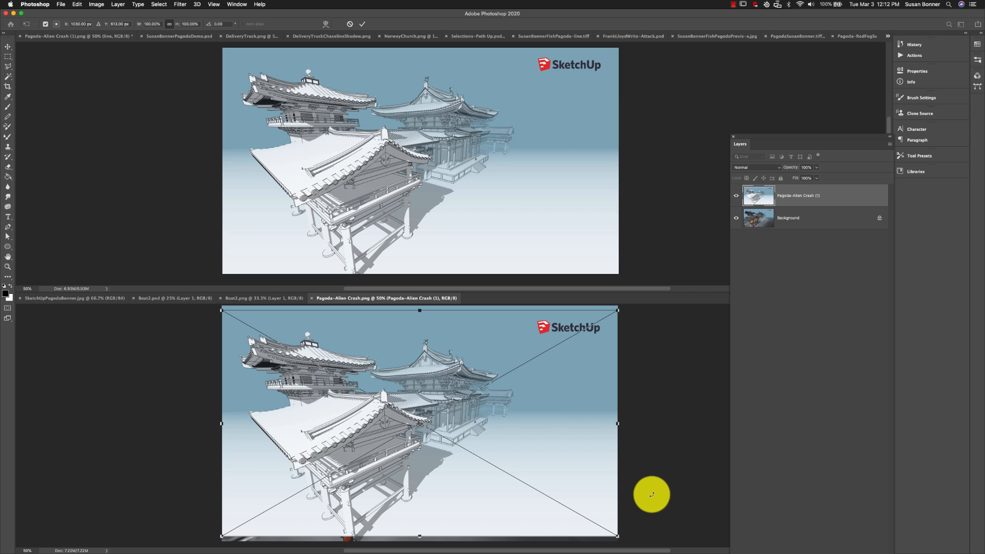
pyautogui.press('Return')
pyautogui.press('z')
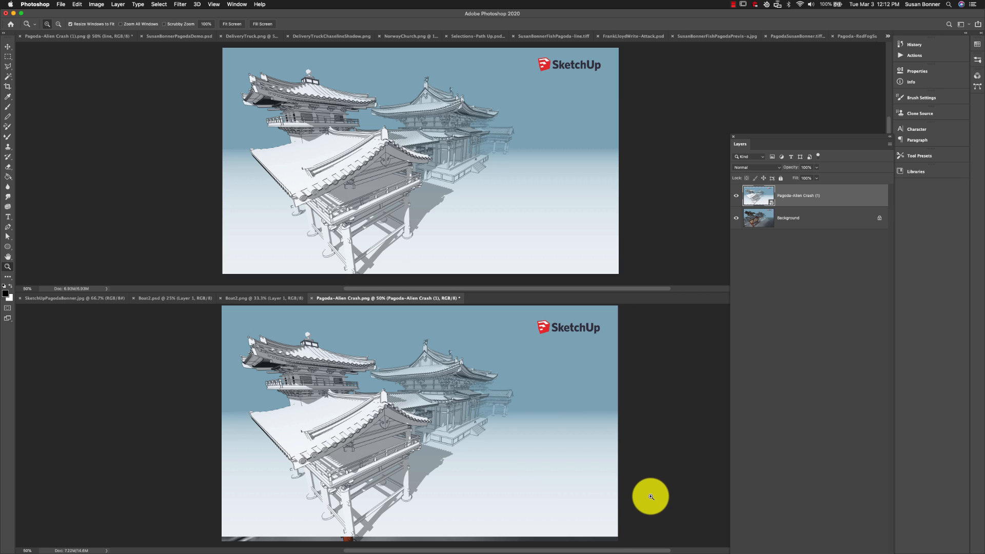
pyautogui.click(778, 168)
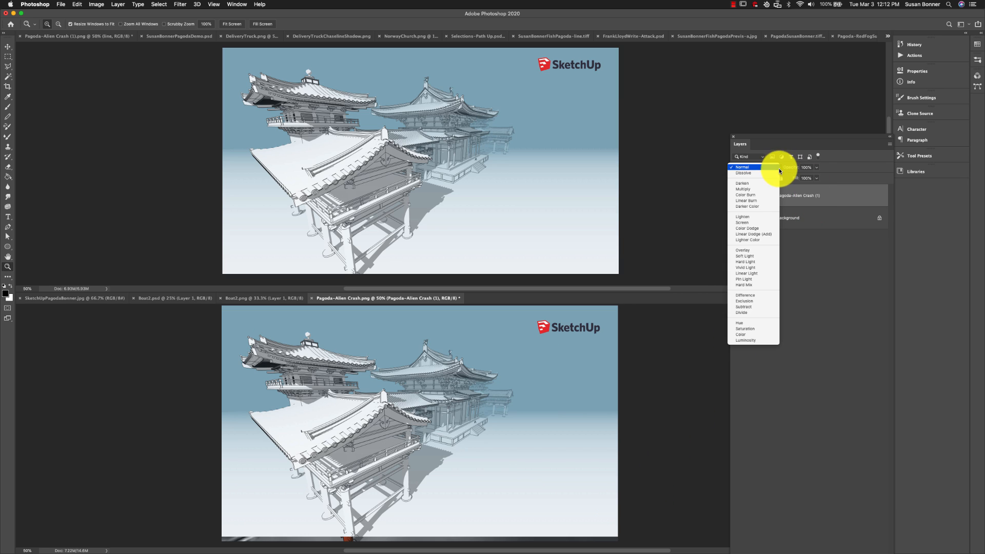
pyautogui.click(750, 190)
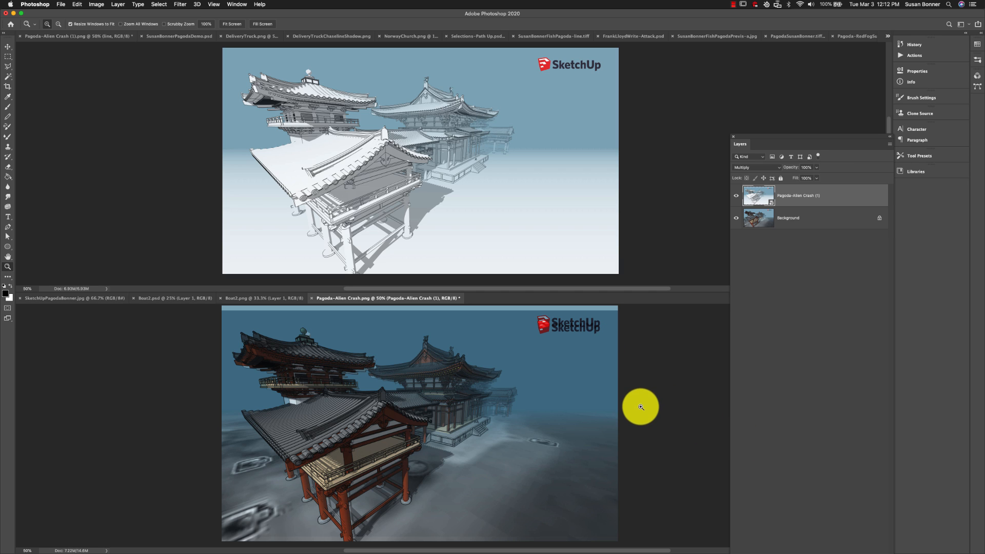
# - Nudge the placed Pagoda-Alien Crash (1) layer up, down and to the right to test its alignment with the colour background
pyautogui.press('v')
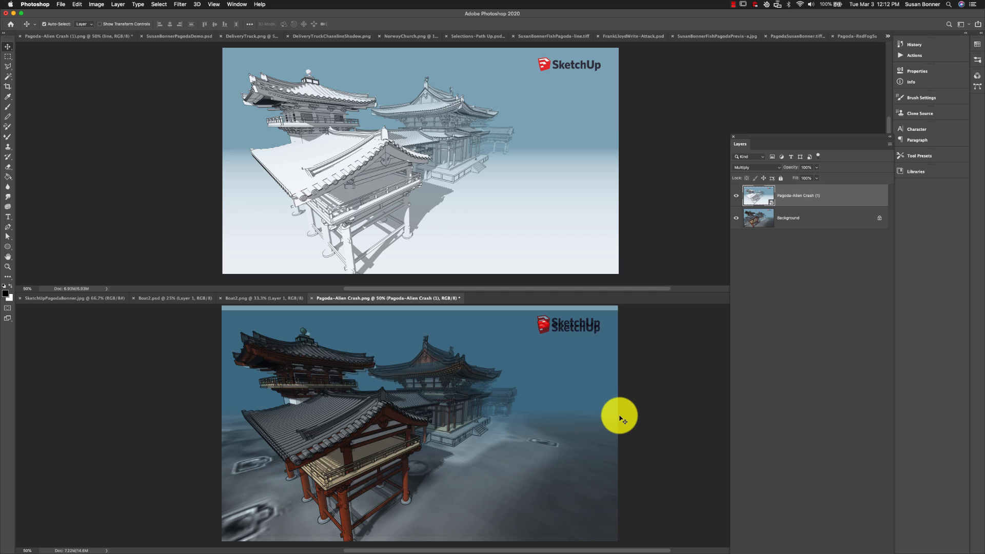
pyautogui.press('Up')
pyautogui.press('Up')
pyautogui.press('Up')
pyautogui.press('Up')
pyautogui.press('Up')
pyautogui.press('Up')
pyautogui.press('Up')
pyautogui.press('Up')
pyautogui.press('Up')
pyautogui.press('Up')
pyautogui.press('Up')
pyautogui.press('Up')
pyautogui.press('Up')
pyautogui.press('Up')
pyautogui.press('Up')
pyautogui.press('Up')
pyautogui.press('Up')
pyautogui.press('Up')
pyautogui.press('Up')
pyautogui.press('Up')
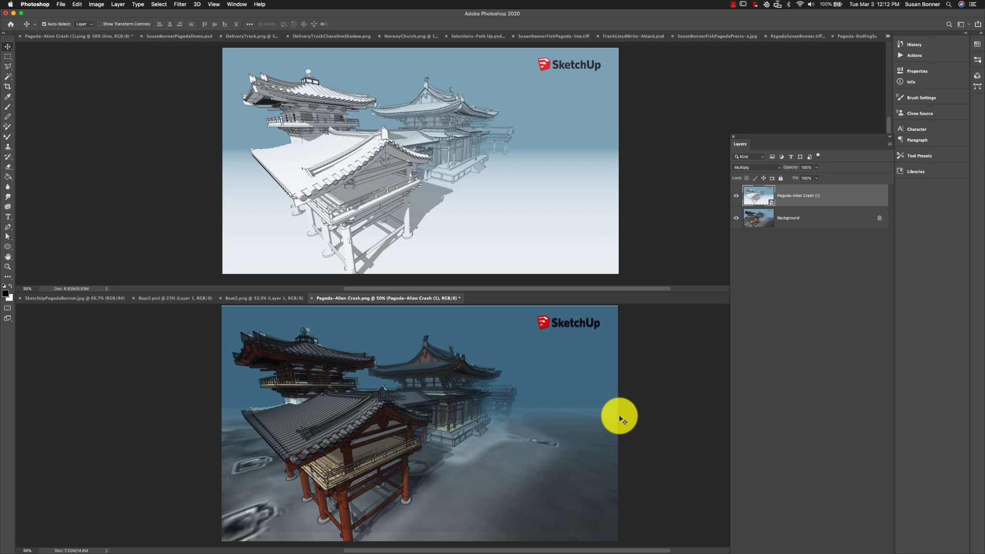
pyautogui.press('Up')
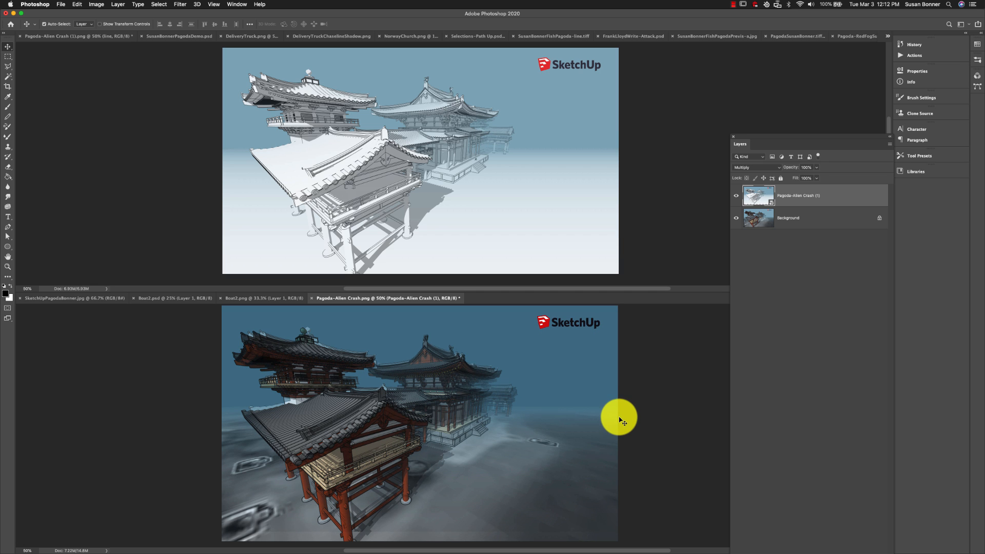
pyautogui.press('Down')
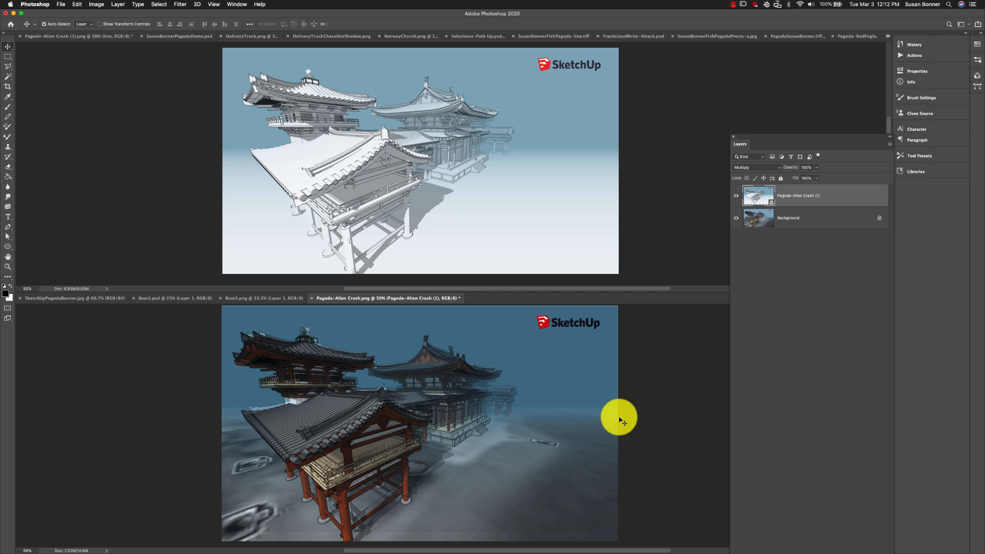
pyautogui.press('Right')
pyautogui.press('Right')
pyautogui.press('Right')
pyautogui.press('Right')
pyautogui.press('Up')
pyautogui.press('Up')
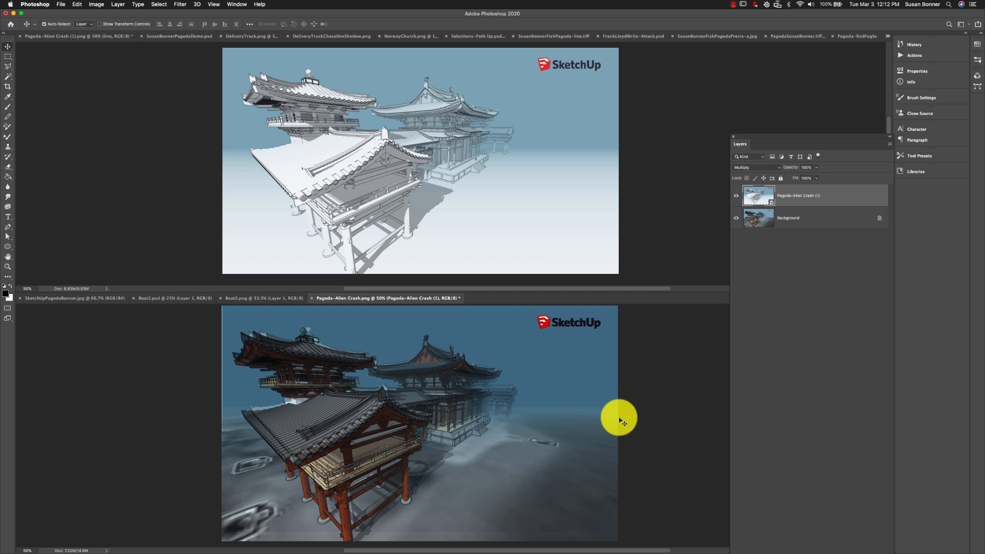
pyautogui.press('Down')
pyautogui.press('Down')
pyautogui.press('Down')
pyautogui.press('Down')
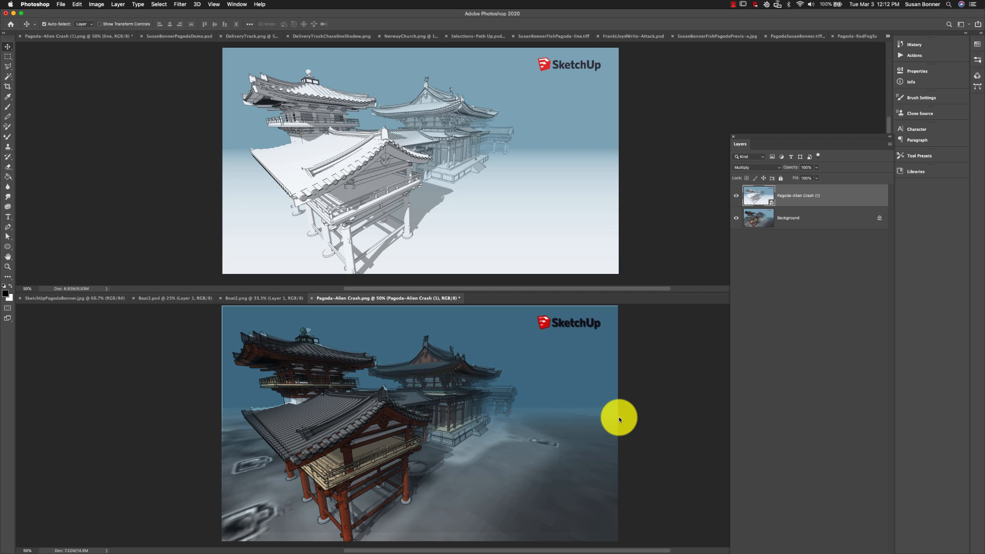
pyautogui.press('Right')
pyautogui.press('Right')
pyautogui.press('Right')
pyautogui.press('Right')
pyautogui.press('Right')
pyautogui.press('Right')
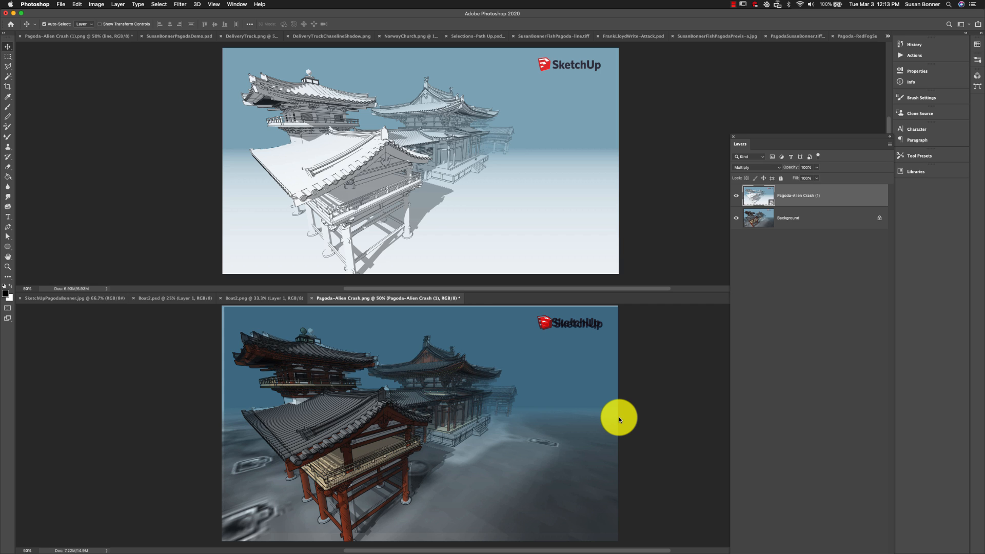
pyautogui.press('Down')
pyautogui.press('Down')
pyautogui.press('Down')
pyautogui.press('Down')
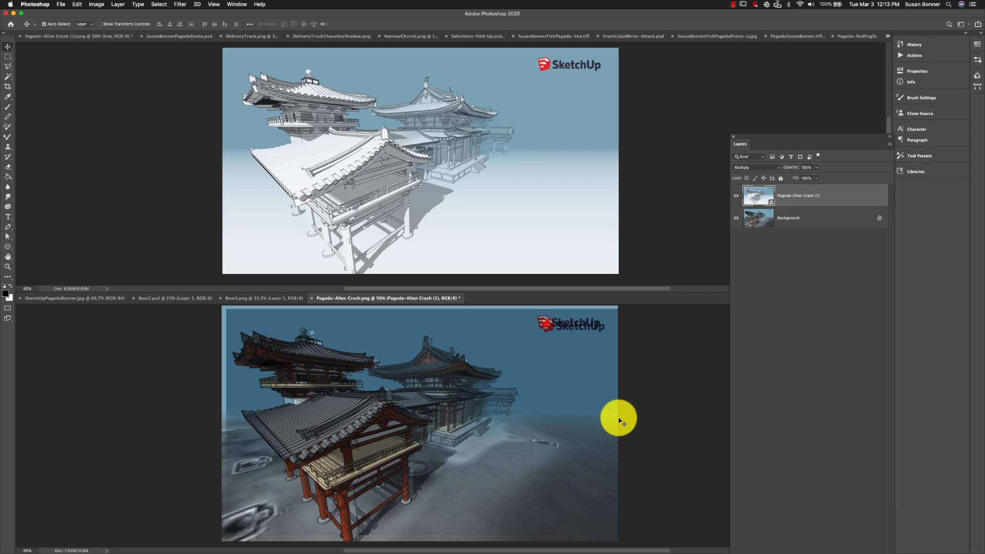
# - Hide the placed Pagoda-Alien Crash (1) layer and copy the line layer from the line image into the colour document
pyautogui.click(737, 195)
pyautogui.click(549, 218)
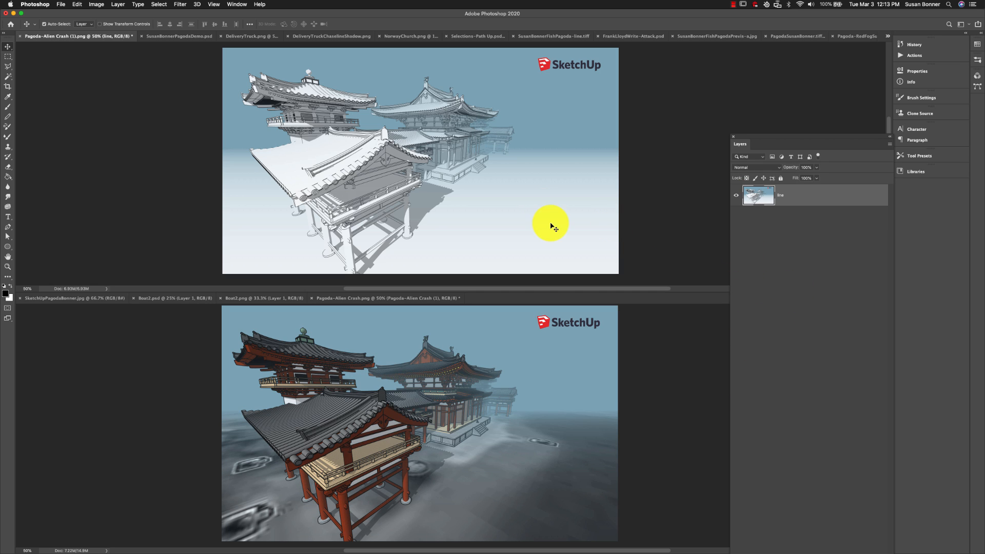
pyautogui.moveTo(759, 197); pyautogui.dragTo(521, 444)
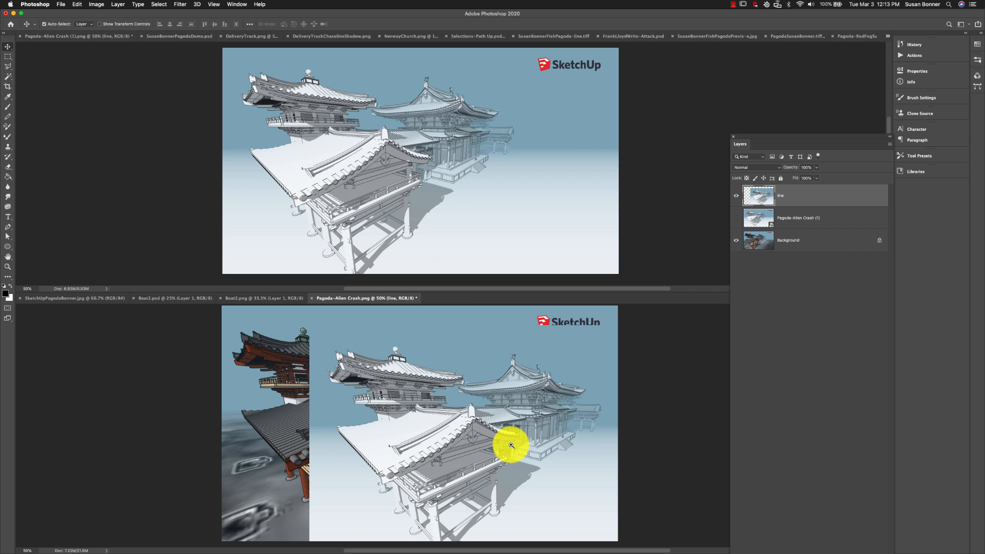
# - Move the copied line layer over the colour image until it covers the canvas, and turn off snapping
pyautogui.press('z')
pyautogui.keyDown('alt'); pyautogui.click(510, 440); pyautogui.keyUp('alt')
pyautogui.press('v')
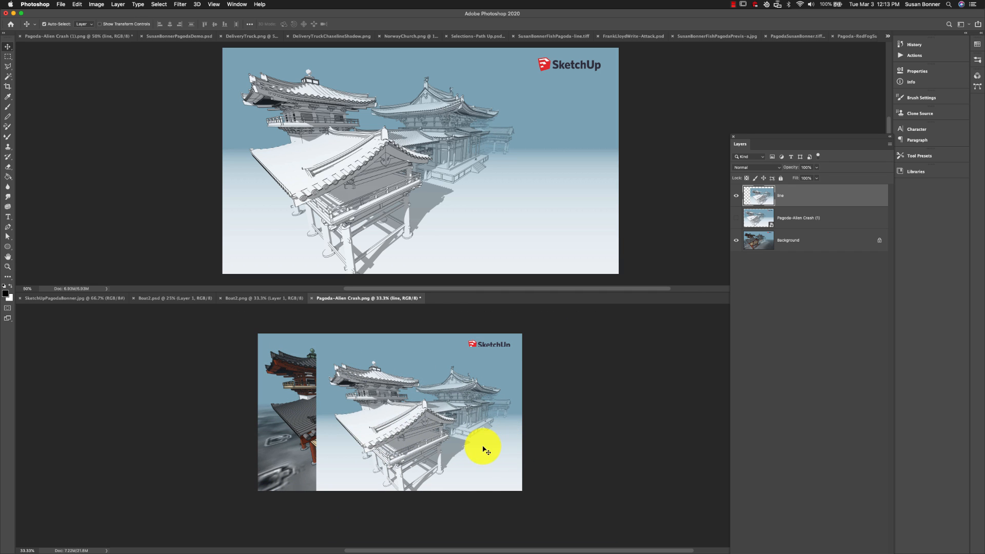
pyautogui.moveTo(482, 451); pyautogui.dragTo(429, 446)
pyautogui.click(213, 5)
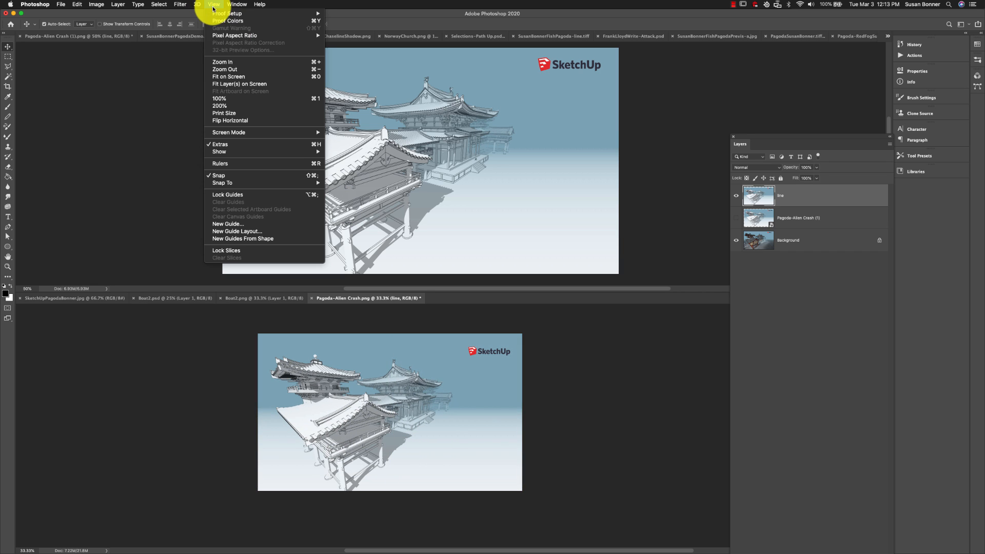
pyautogui.click(266, 175)
pyautogui.click(216, 4)
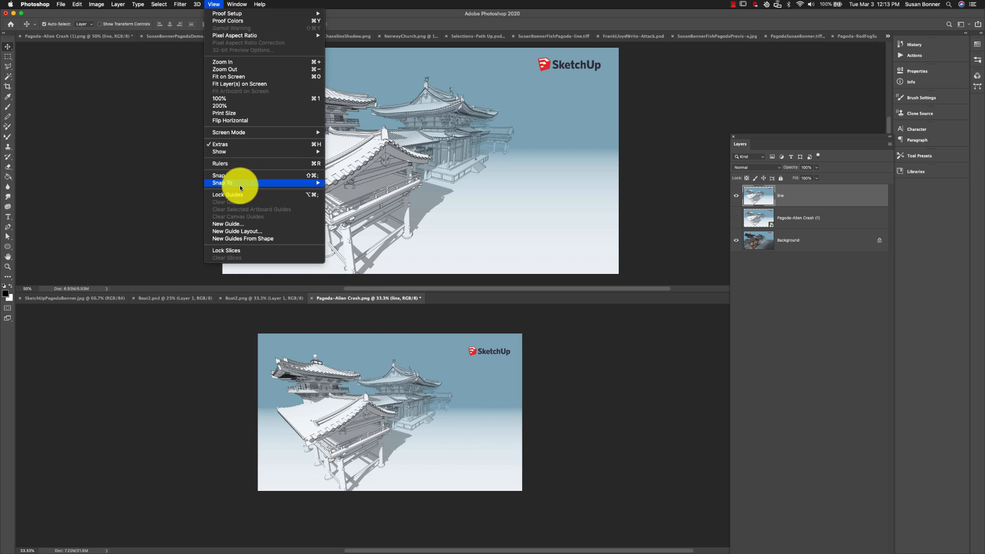
pyautogui.click(231, 175)
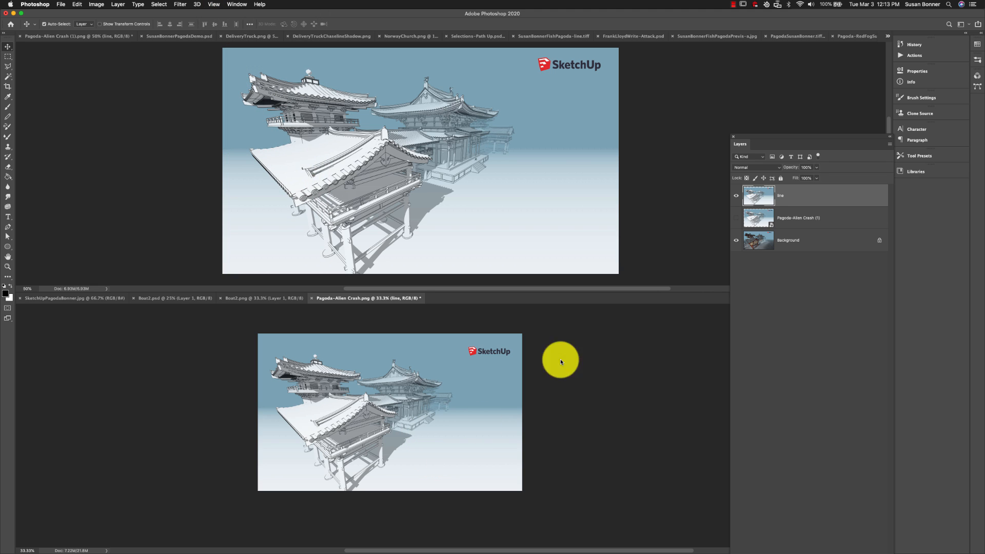
# - Set the line layer's blend mode to Multiply and inspect the overlay enlarged in full-screen mode
pyautogui.click(756, 168)
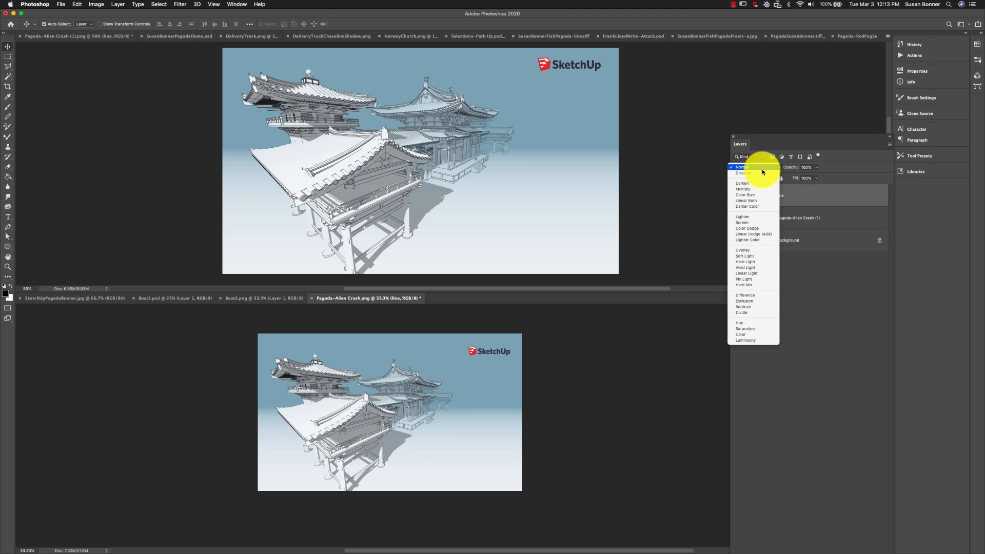
pyautogui.click(756, 199)
pyautogui.moveTo(506, 423); pyautogui.dragTo(509, 418)
pyautogui.press('f')
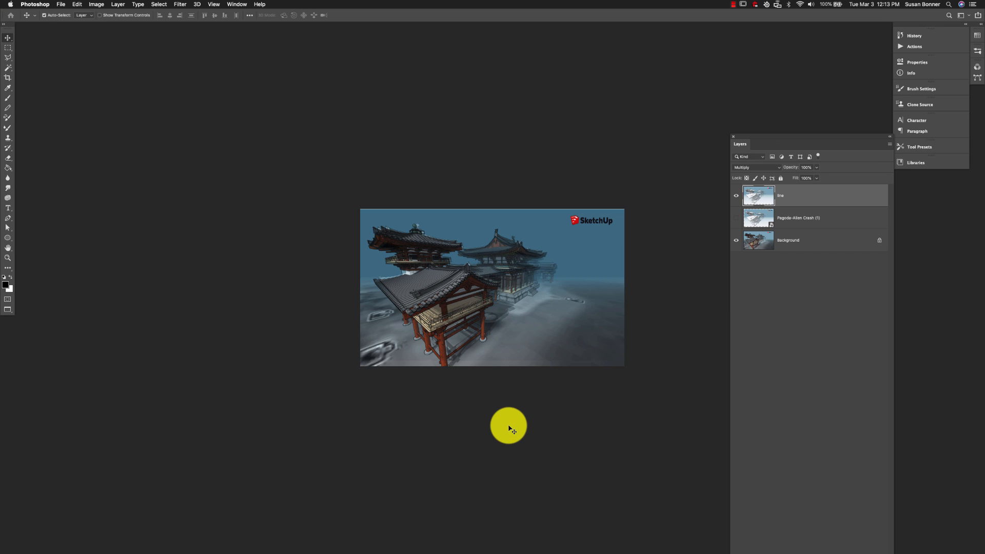
pyautogui.press('z')
pyautogui.click(495, 346)
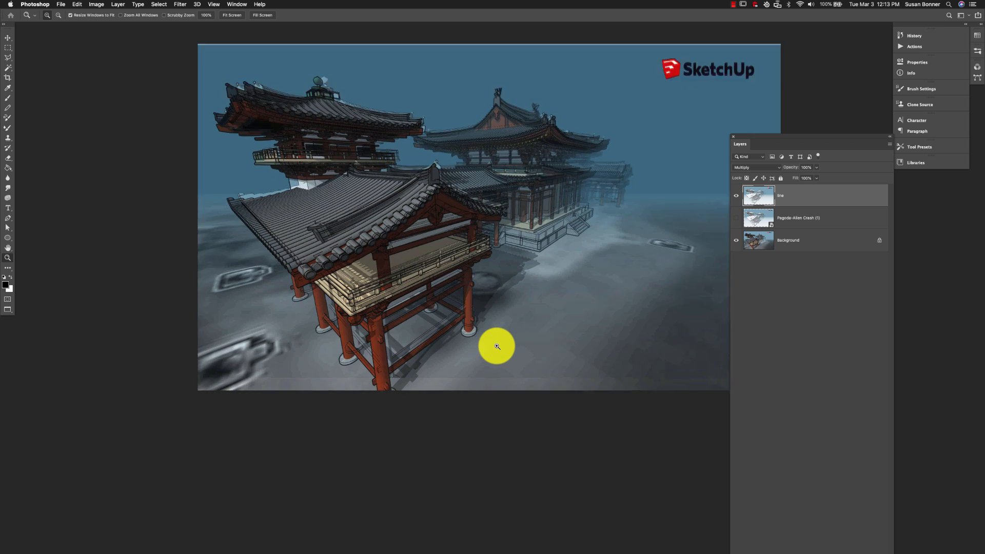
pyautogui.click(497, 346)
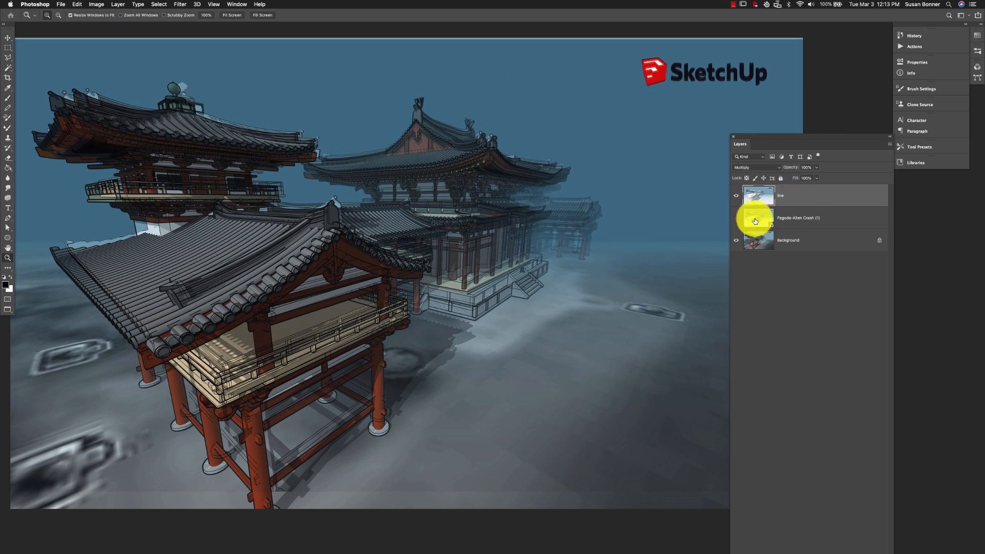
# - Nudge the line layer down and to the left until its lines match the front pagoda in the colour image
pyautogui.press('v')
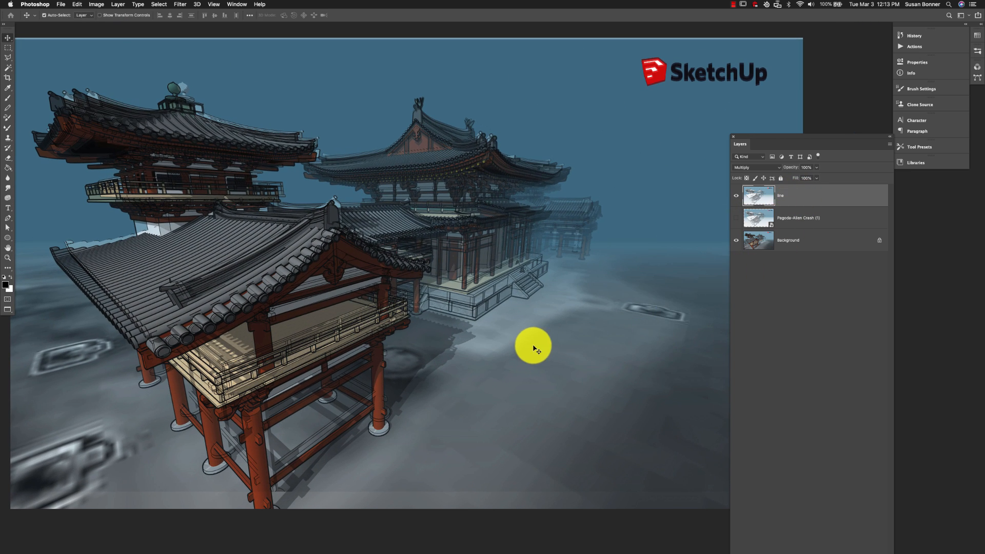
pyautogui.press('Down')
pyautogui.press('Down')
pyautogui.press('Down')
pyautogui.press('Down')
pyautogui.press('Down')
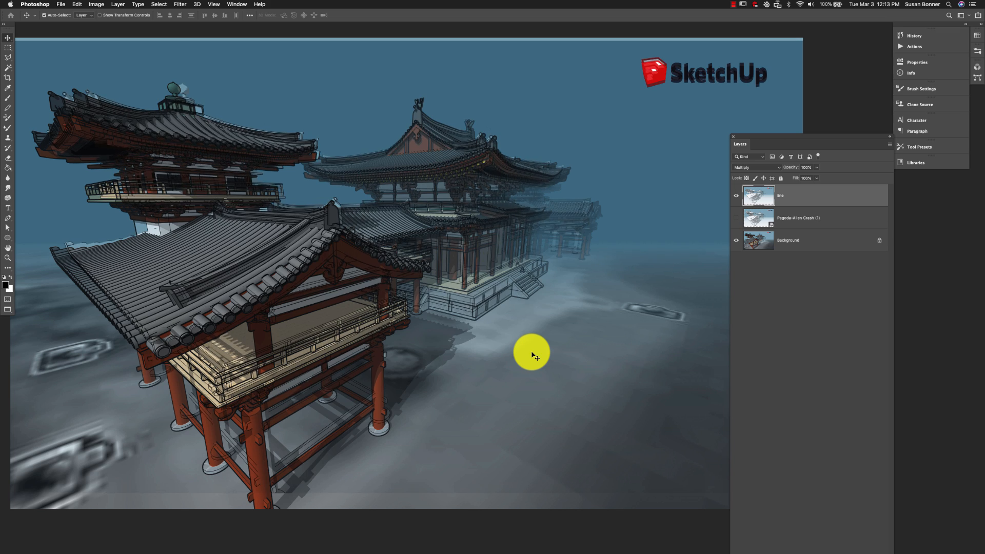
pyautogui.press('Down')
pyautogui.press('Down')
pyautogui.press('Down')
pyautogui.press('Down')
pyautogui.press('Down')
pyautogui.press('Down')
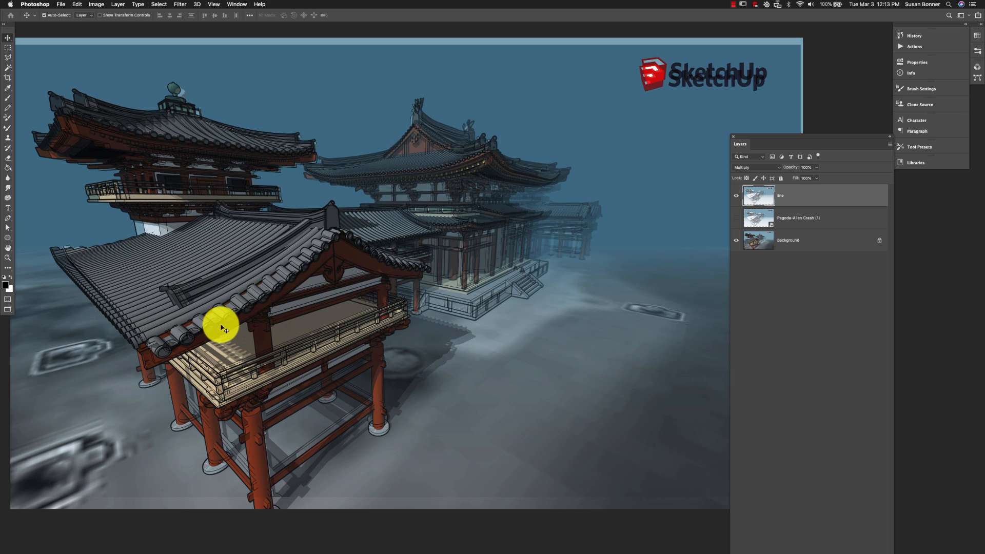
pyautogui.press('Left')
pyautogui.press('Left')
pyautogui.press('Left')
pyautogui.press('Left')
pyautogui.press('Left')
pyautogui.press('Left')
pyautogui.press('Left')
pyautogui.press('Left')
pyautogui.press('Left')
pyautogui.press('Left')
pyautogui.press('Left')
pyautogui.press('Left')
pyautogui.press('Left')
pyautogui.press('Left')
pyautogui.press('Left')
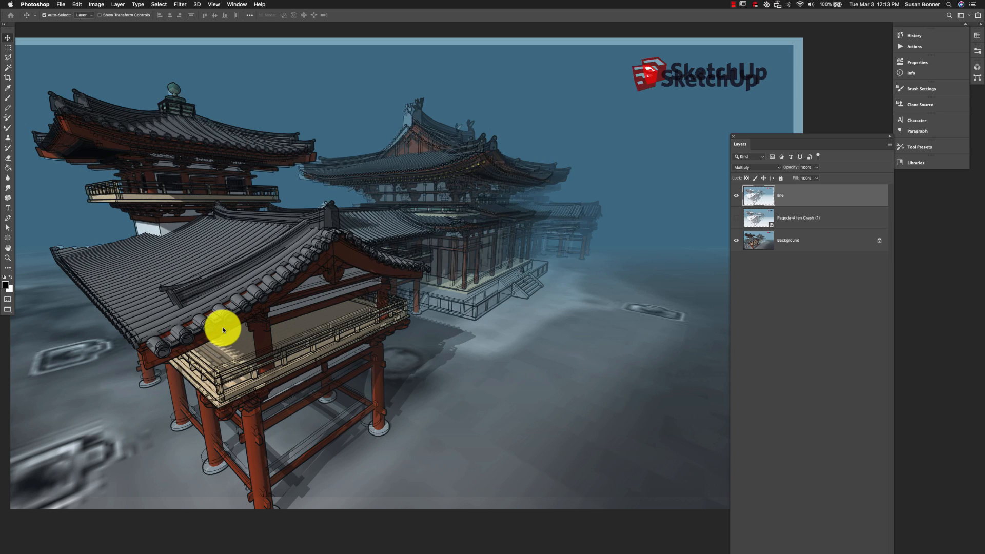
pyautogui.press('Down')
pyautogui.press('Down')
pyautogui.press('Down')
pyautogui.press('Down')
pyautogui.press('Down')
pyautogui.press('Down')
pyautogui.press('Down')
pyautogui.press('Down')
pyautogui.press('Down')
pyautogui.press('Down')
pyautogui.press('Down')
pyautogui.press('Down')
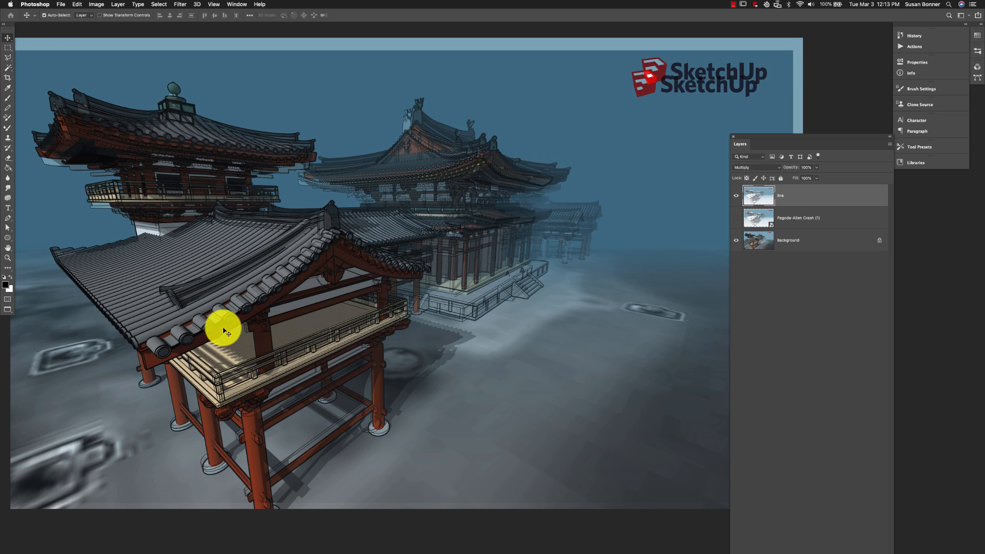
pyautogui.press('Left')
pyautogui.press('Left')
pyautogui.press('Left')
pyautogui.press('Down')
pyautogui.press('Down')
pyautogui.press('Down')
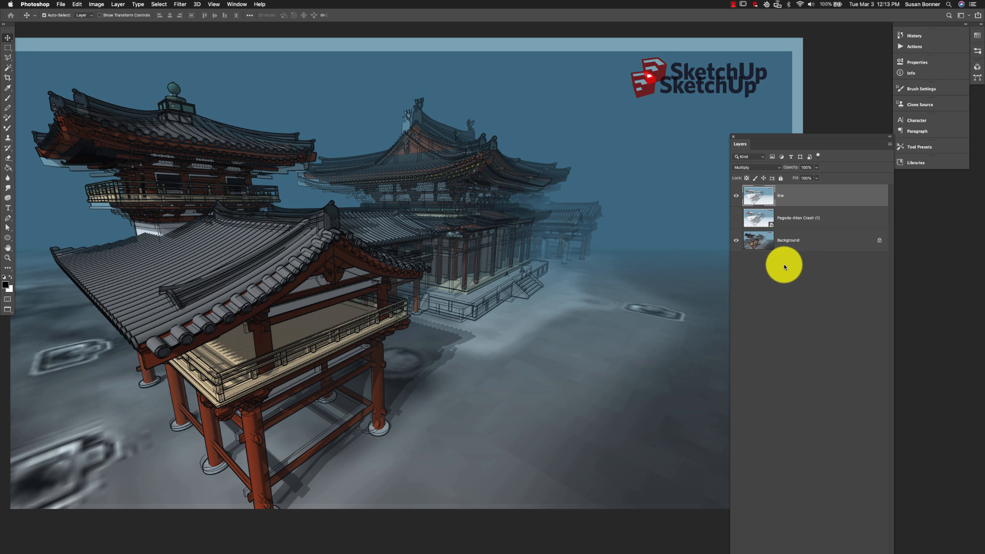
# - Start a free transform of the line layer, place the reference point on its lower-left corner and scale it to about 103%
pyautogui.press('z')
pyautogui.keyDown('alt'); pyautogui.click(581, 338); pyautogui.keyUp('alt')
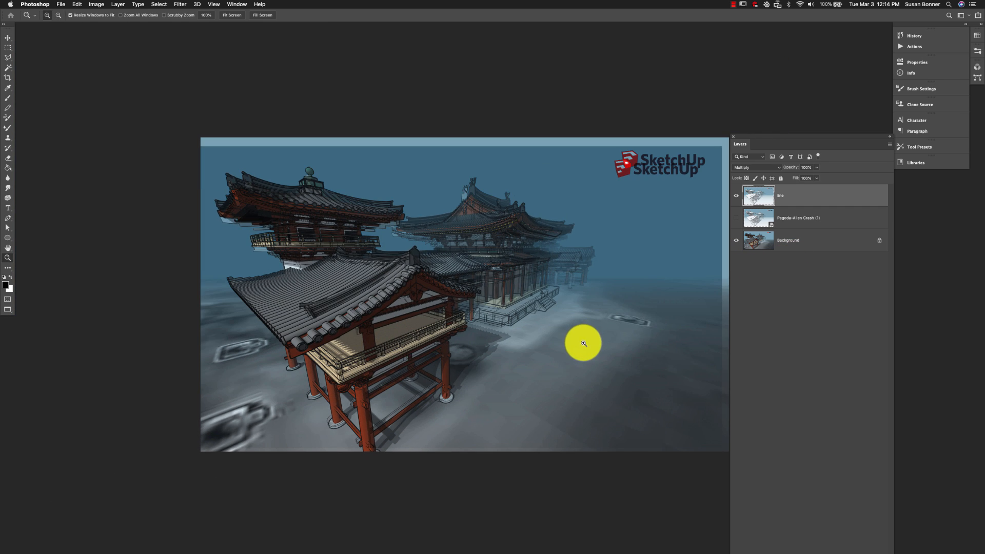
pyautogui.press('super+t')
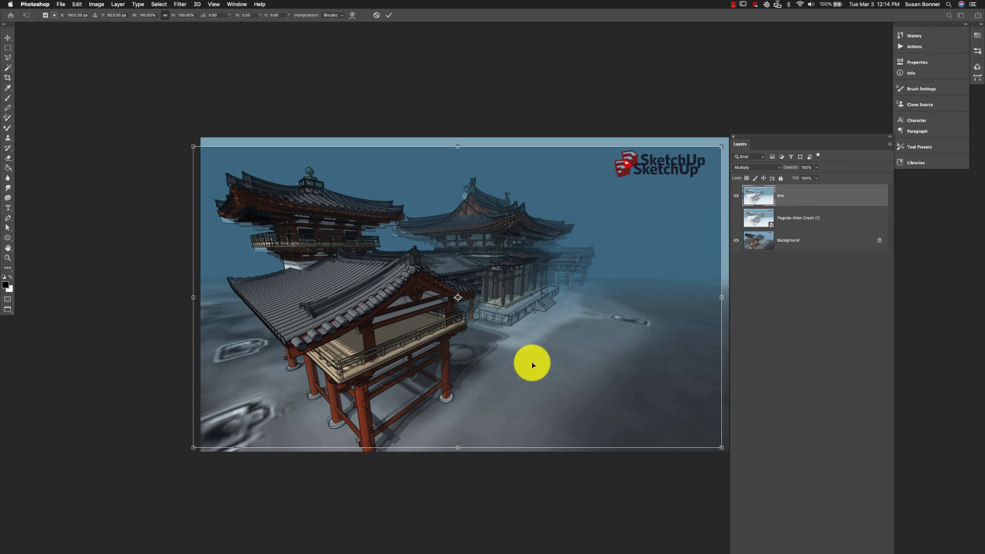
pyautogui.moveTo(457, 298); pyautogui.dragTo(194, 448)
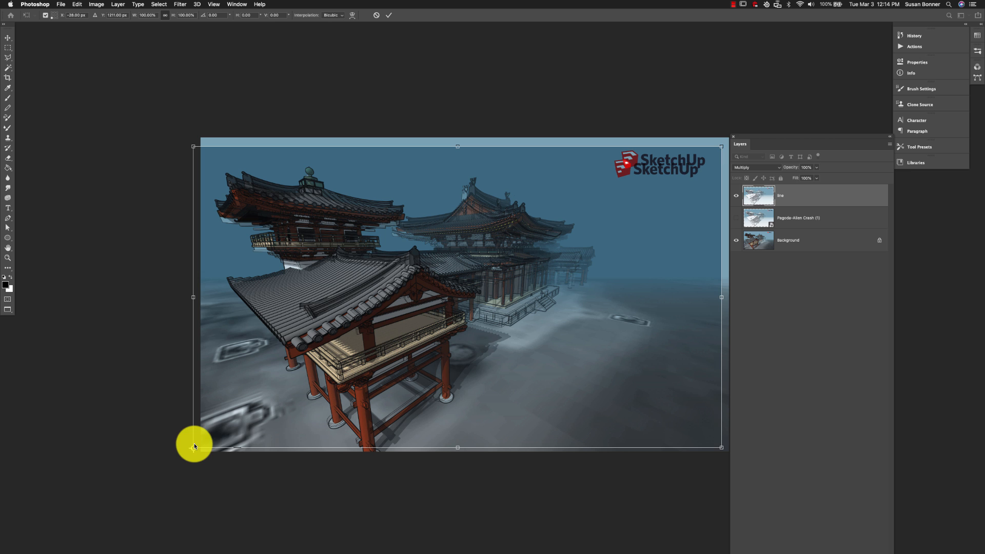
pyautogui.moveTo(726, 145); pyautogui.dragTo(738, 135)
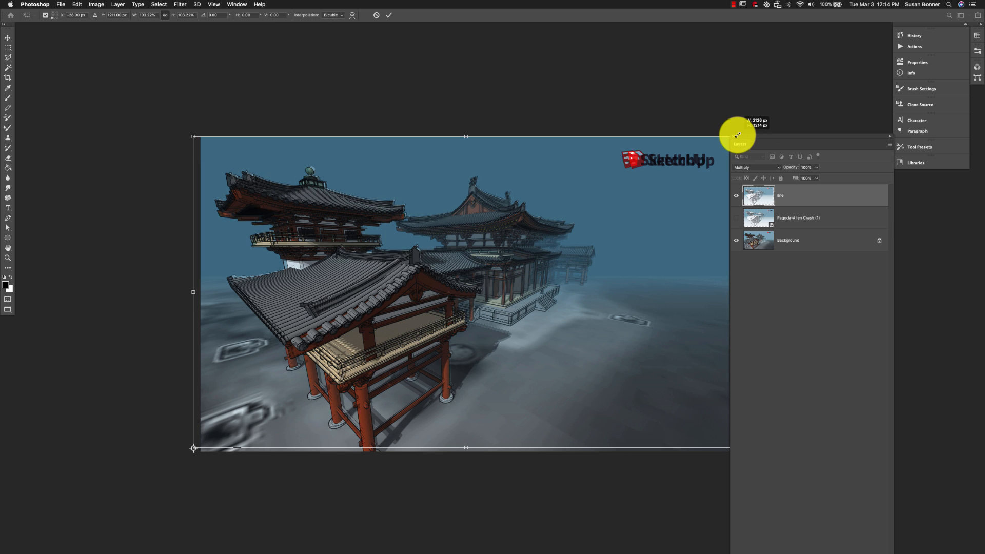
# - Shift the enlarged line layer left until its SketchUp logo overlaps the logo in the colour image
pyautogui.press('Left')
pyautogui.press('Left')
pyautogui.press('Left')
pyautogui.press('Left')
pyautogui.press('Left')
pyautogui.press('Left')
pyautogui.press('Left')
pyautogui.press('Left')
pyautogui.press('Left')
pyautogui.press('Left')
pyautogui.press('Left')
pyautogui.press('Left')
pyautogui.press('Left')
pyautogui.press('Left')
pyautogui.press('Left')
pyautogui.press('Left')
pyautogui.press('Left')
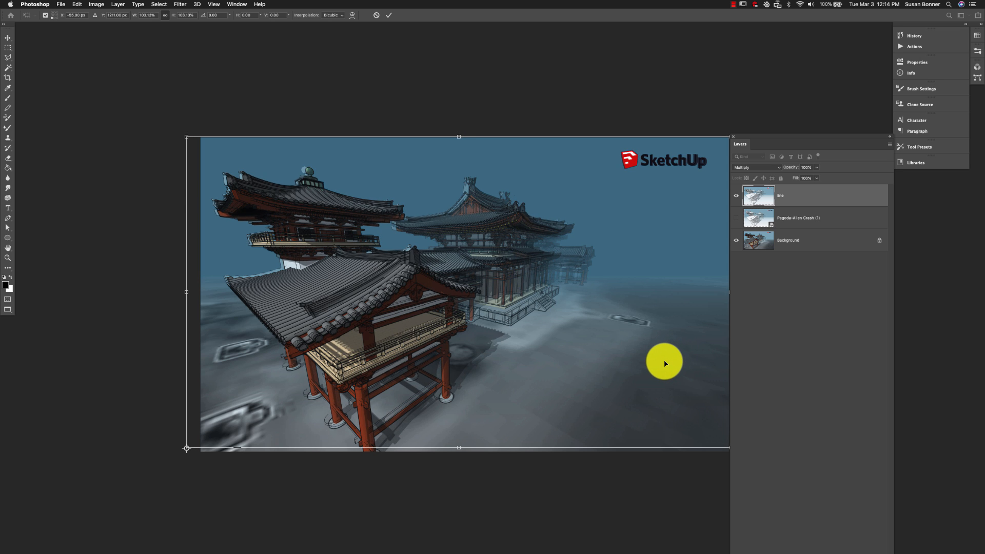
pyautogui.press('Left')
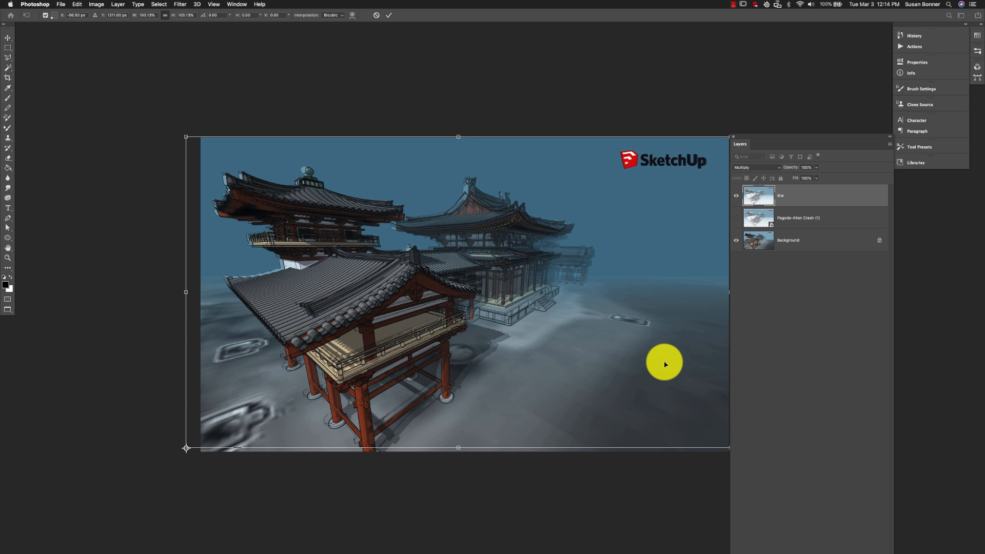
# - Refine the line layer's scale to about 104.2% and its position over the colour pagoda, and apply the transformation
pyautogui.moveTo(842, 144); pyautogui.dragTo(904, 145)
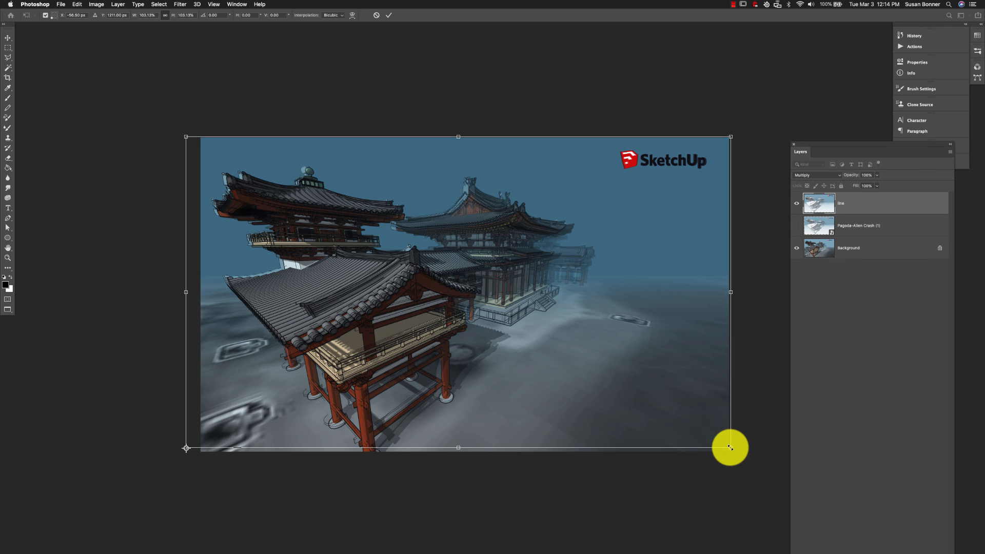
pyautogui.moveTo(732, 449)
pyautogui.mouseDown()
pyautogui.moveTo(742, 452)
pyautogui.moveTo(733, 454)
pyautogui.mouseUp()
pyautogui.press('Right')
pyautogui.press('Right')
pyautogui.press('Right')
pyautogui.press('Right')
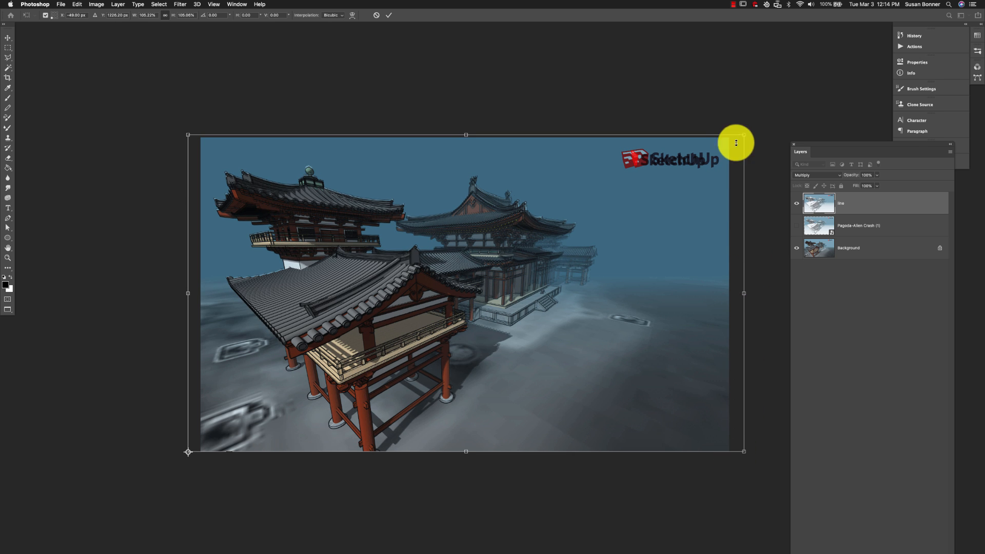
pyautogui.moveTo(745, 135); pyautogui.dragTo(747, 136)
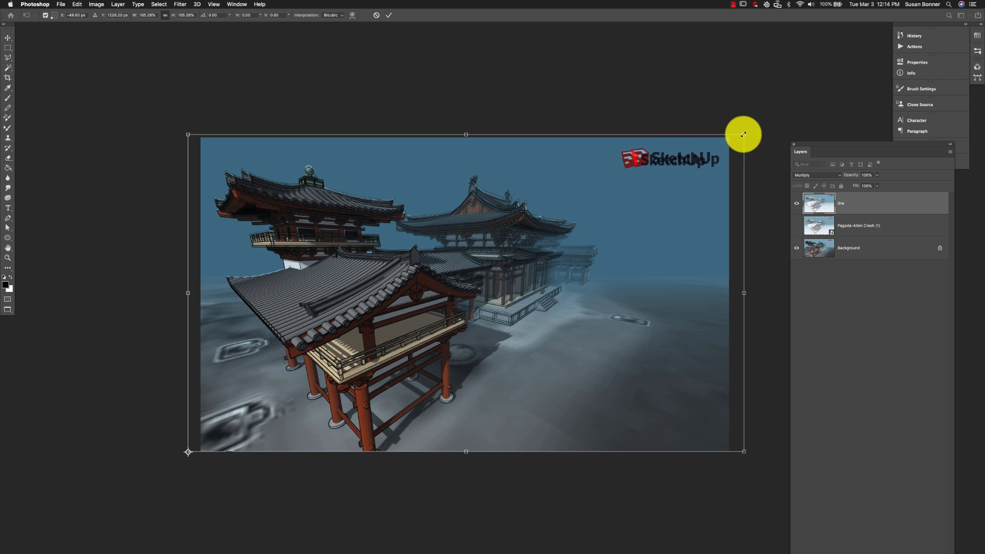
pyautogui.moveTo(744, 134); pyautogui.dragTo(738, 138)
pyautogui.moveTo(681, 299); pyautogui.dragTo(682, 299)
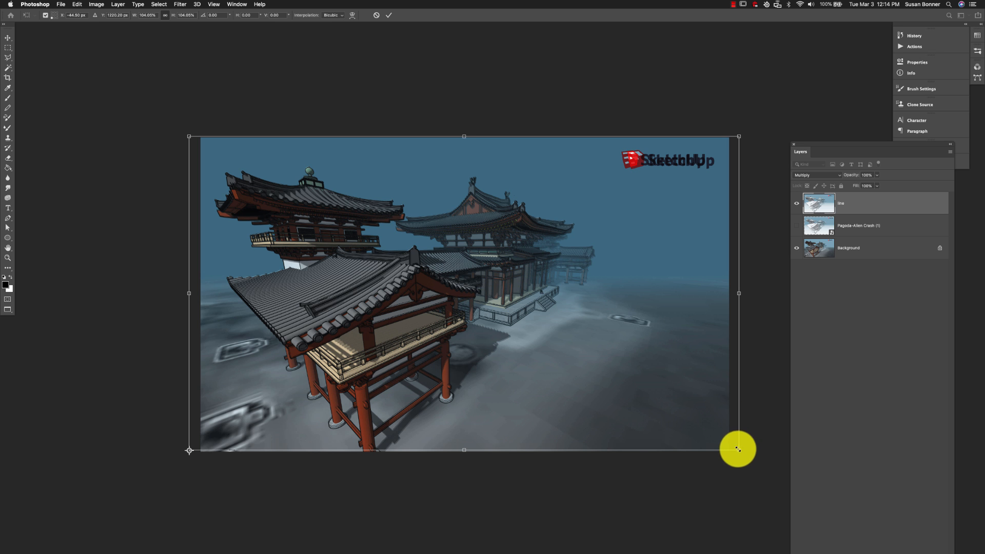
pyautogui.moveTo(738, 450); pyautogui.dragTo(740, 452)
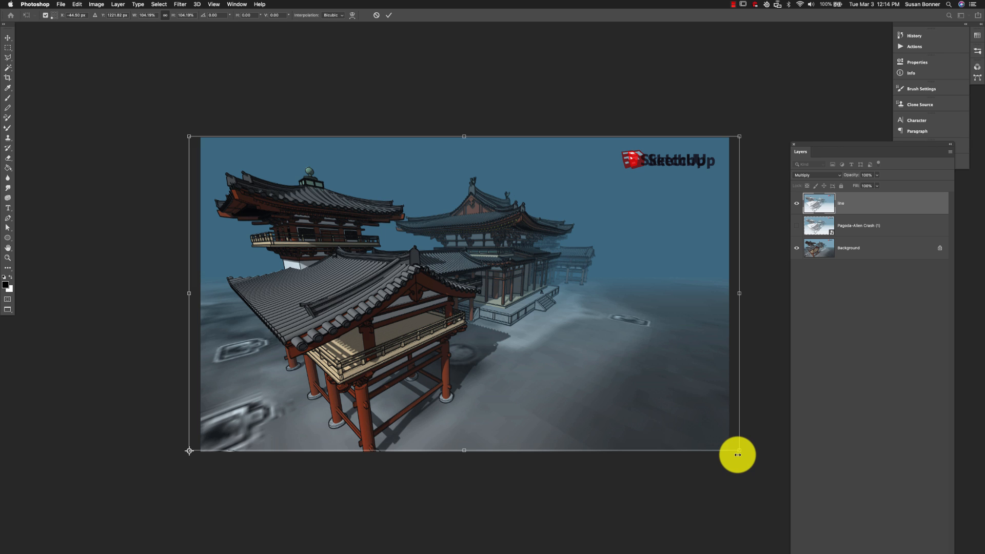
pyautogui.press('Return')
# - Toggle the line and Background layers to compare their alignment, leaving only the Background layer shown
pyautogui.press('z')
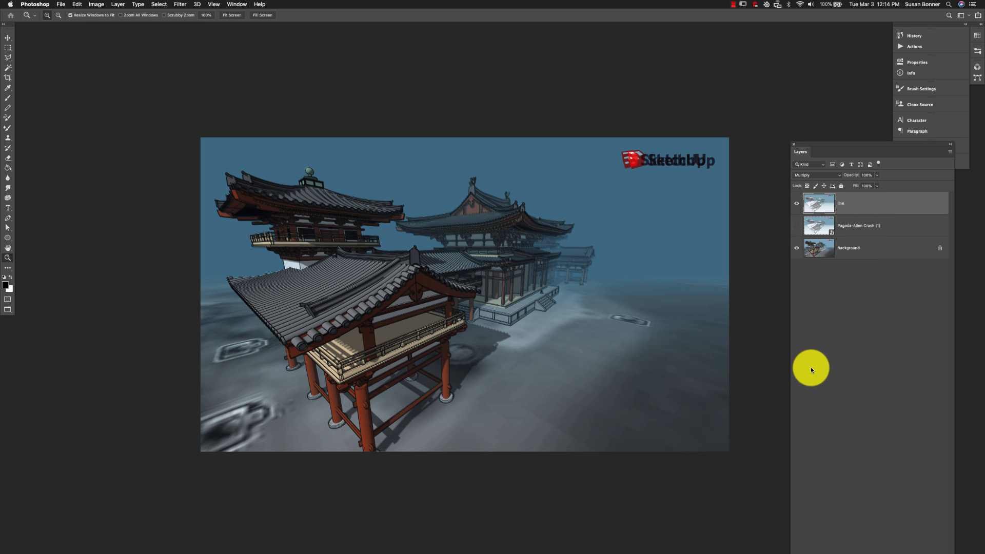
pyautogui.click(798, 204)
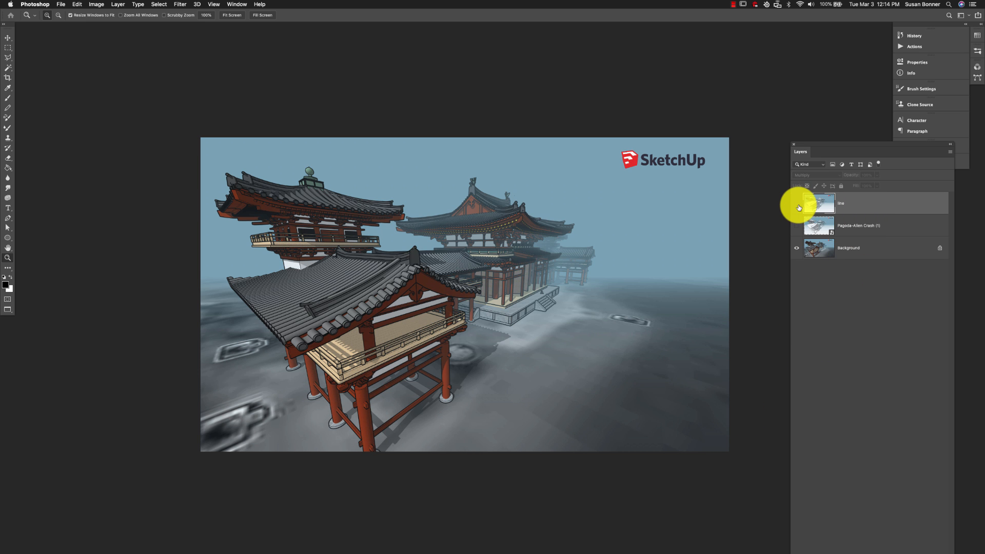
pyautogui.click(796, 205)
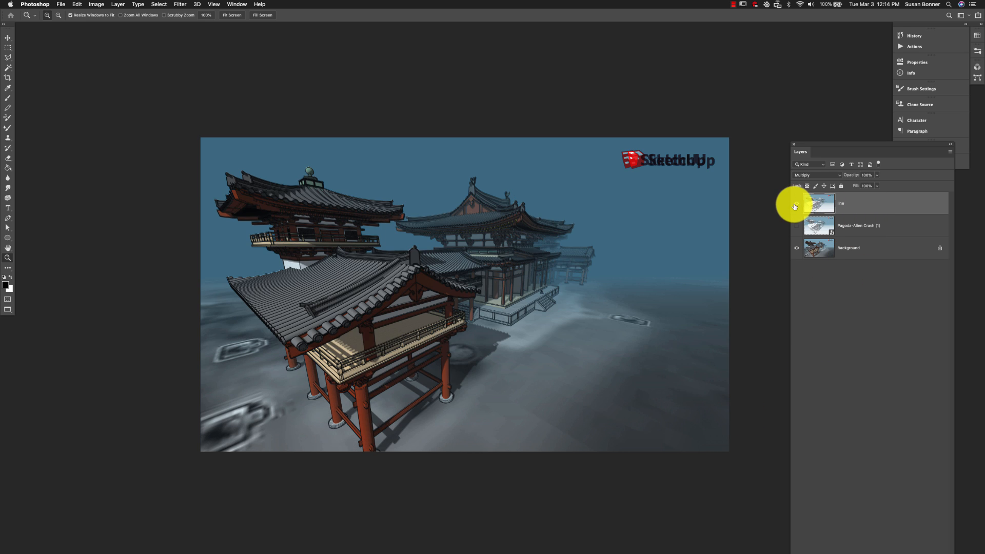
pyautogui.click(799, 249)
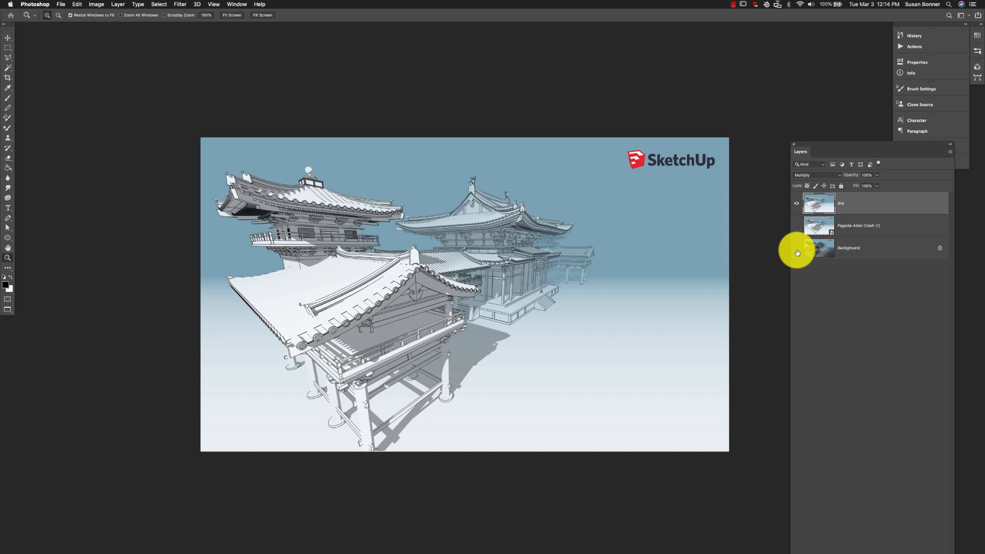
pyautogui.click(798, 250)
pyautogui.click(798, 251)
pyautogui.click(797, 204)
pyautogui.click(797, 249)
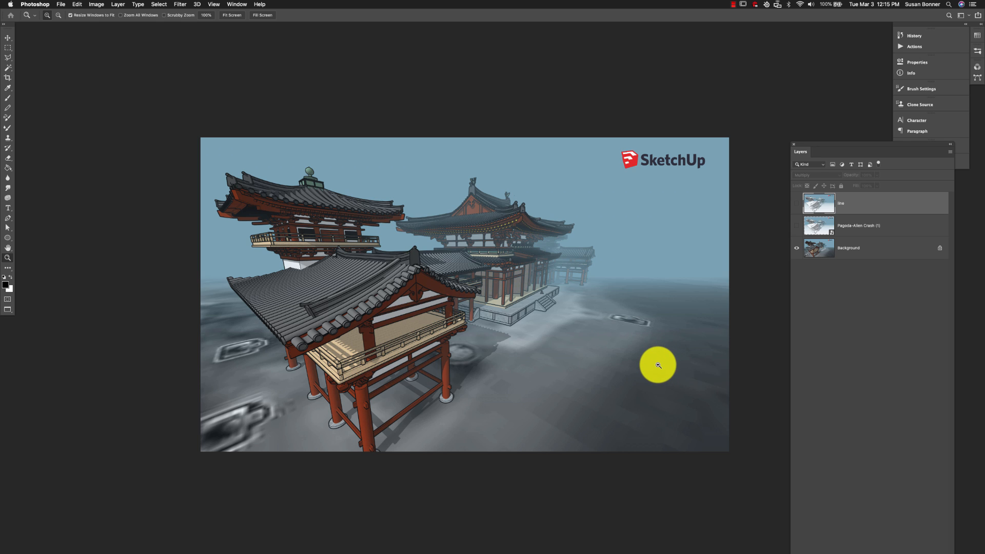
# - Choose the Clone Stamp tool and convert the locked Background into a regular editable layer with the default name
pyautogui.press('s')
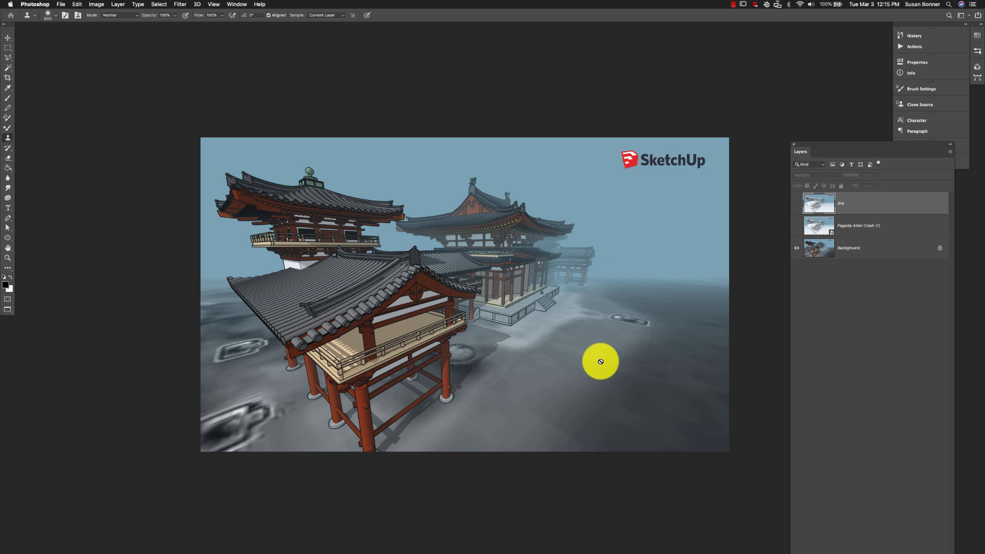
pyautogui.click(851, 247)
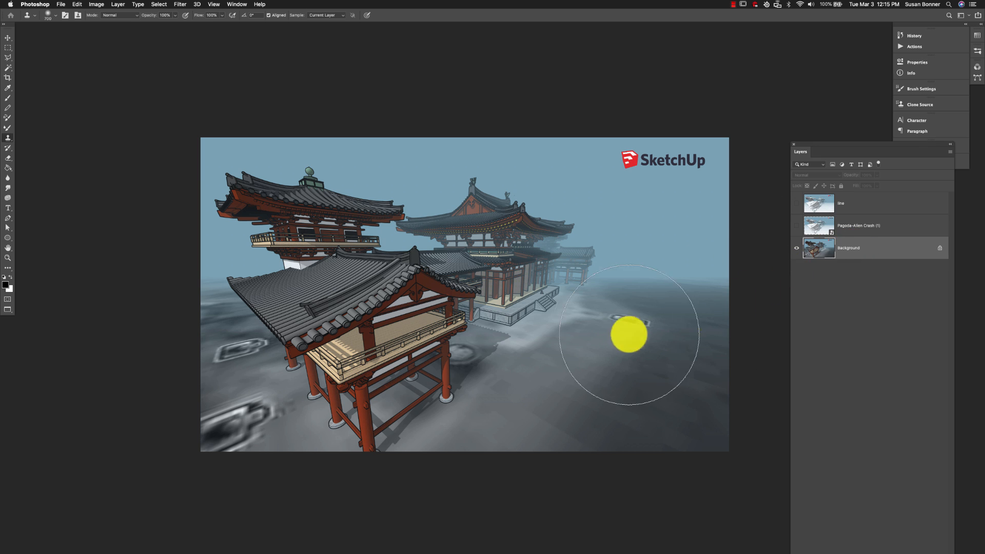
pyautogui.doubleClick(847, 248)
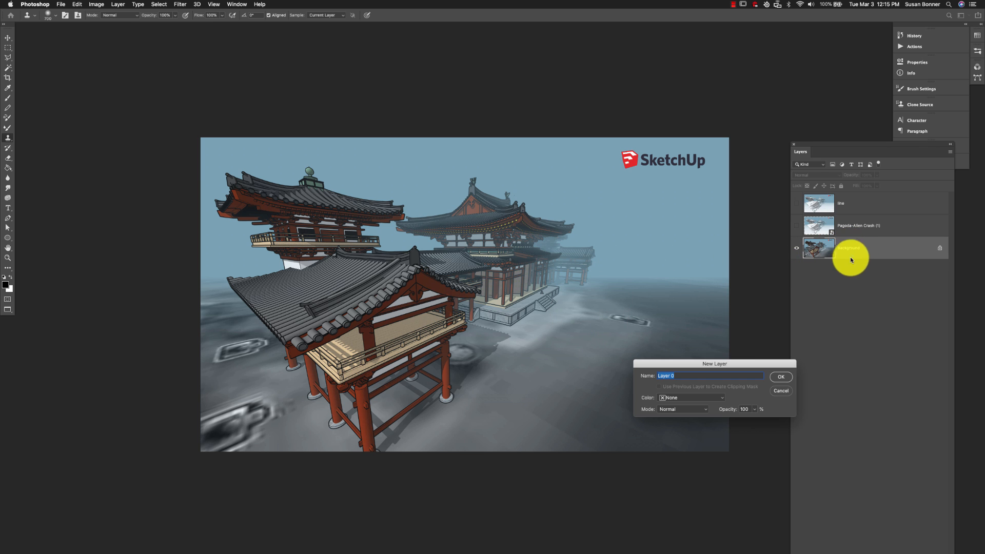
pyautogui.click(780, 378)
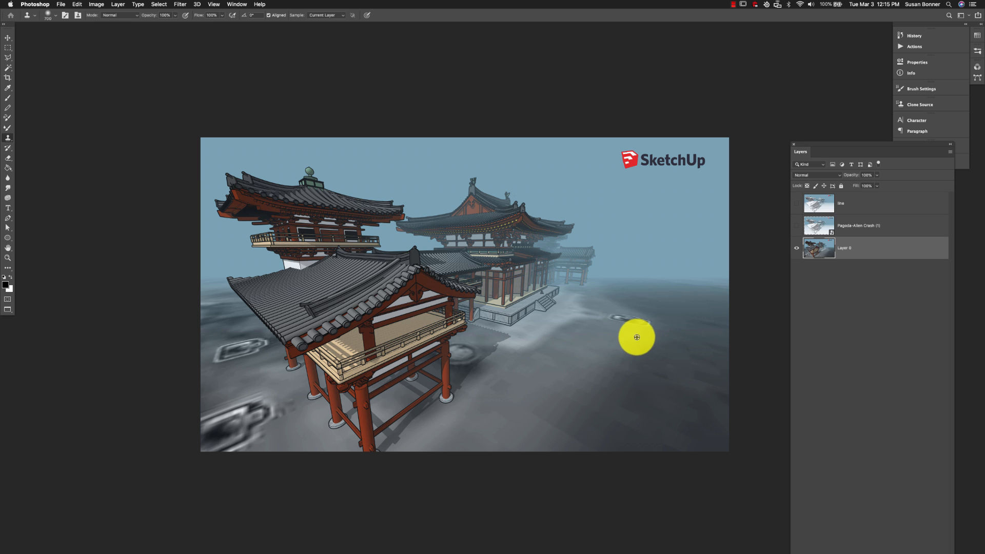
# - Enlarge the Clone Stamp brush to 1000 px
pyautogui.press(']')
pyautogui.press(']')
pyautogui.press(']')
pyautogui.press(']')
pyautogui.press(']')
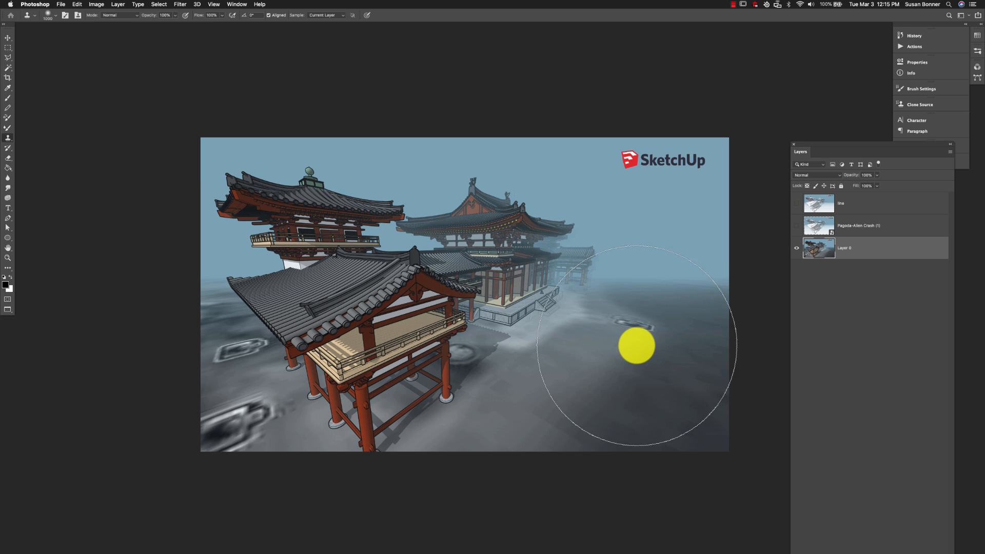
# - Reduce the Clone Stamp brush to about 300 px and clone fog over the swirl on the ground to the right of the pagodas
pyautogui.press('[')
pyautogui.press('[')
pyautogui.press('[')
pyautogui.press('[')
pyautogui.press('[')
pyautogui.press('[')
pyautogui.press('[')
pyautogui.press('[')
pyautogui.press('[')
pyautogui.press('[')
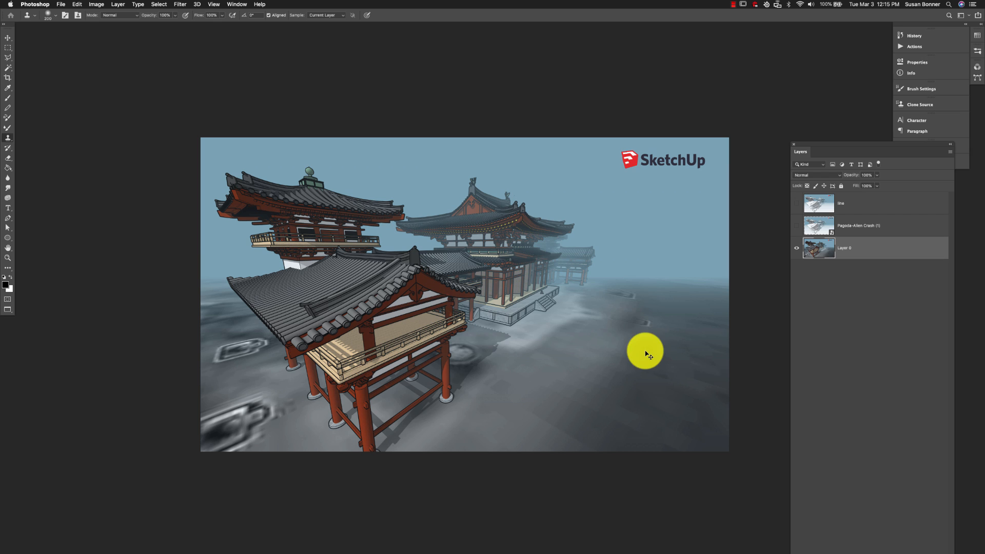
pyautogui.moveTo(648, 355)
pyautogui.mouseDown()
pyautogui.moveTo(631, 342)
pyautogui.moveTo(631, 325)
pyautogui.mouseUp()
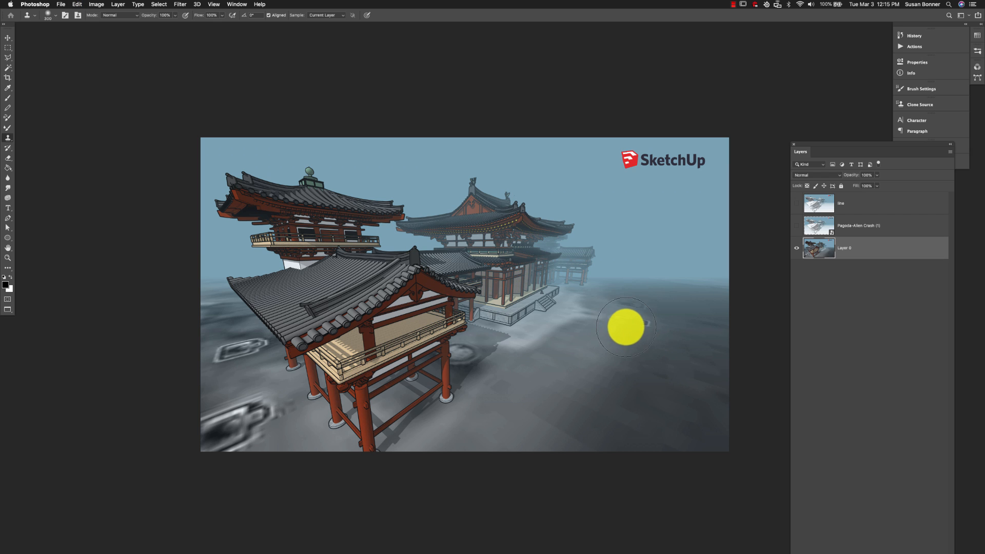
# - Clone away the remaining small ring beside the retouched fog patch with a brush of about 125 px
pyautogui.press('[')
pyautogui.press('[')
pyautogui.press('[')
pyautogui.press('[')
pyautogui.press('[')
pyautogui.moveTo(618, 317)
pyautogui.mouseDown()
pyautogui.moveTo(679, 330)
pyautogui.moveTo(651, 325)
pyautogui.mouseUp()
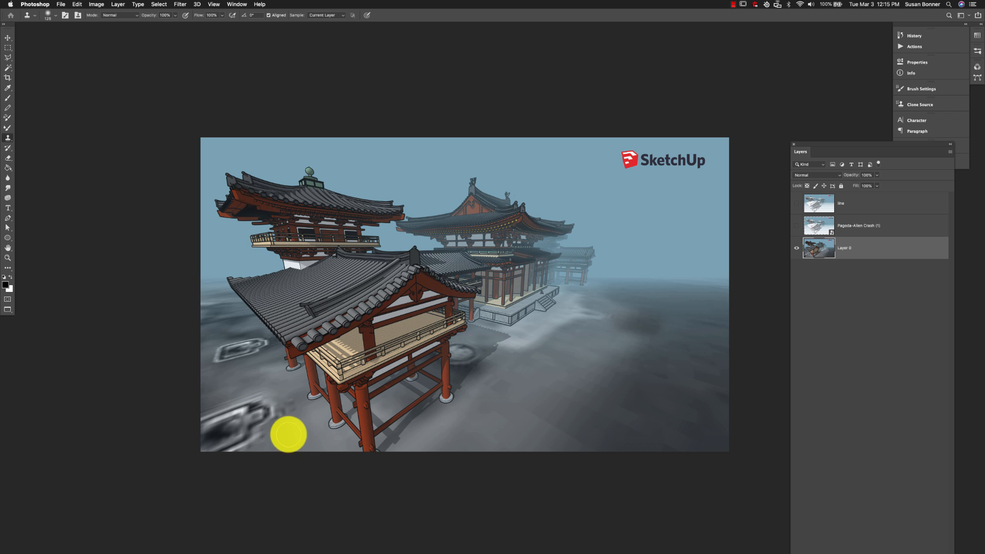
# - Clone fog over the large dark swirl in the lower-left corner of the ground, enlarging the brush to 500 px
pyautogui.keyDown('alt'); pyautogui.click(290, 432); pyautogui.keyUp('alt')
pyautogui.moveTo(277, 421)
pyautogui.mouseDown()
pyautogui.moveTo(251, 417)
pyautogui.moveTo(281, 436)
pyautogui.mouseUp()
pyautogui.keyDown('alt'); pyautogui.click(287, 433); pyautogui.keyUp('alt')
pyautogui.press(']')
pyautogui.press(']')
pyautogui.press(']')
pyautogui.press(']')
pyautogui.press('super+z')
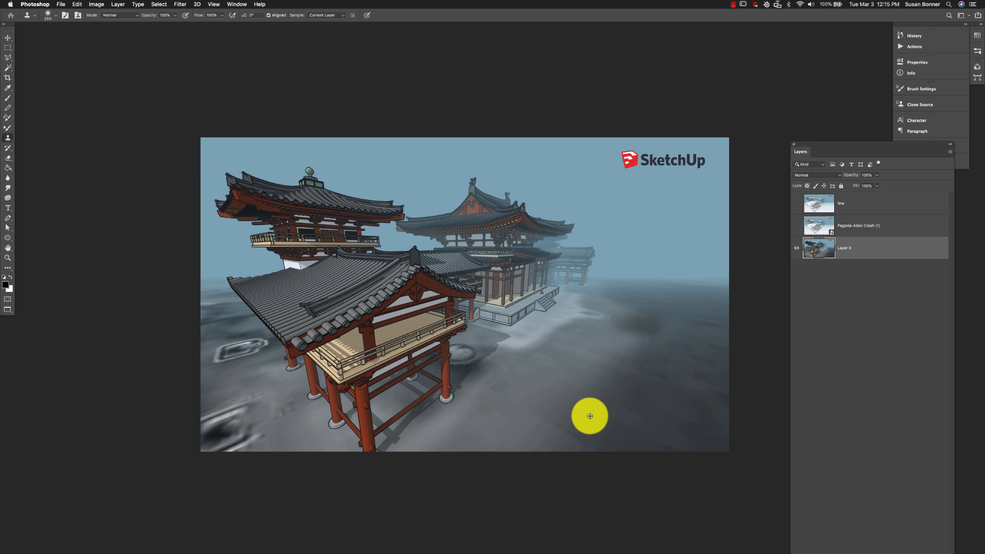
pyautogui.press(']')
pyautogui.press(']')
pyautogui.press(']')
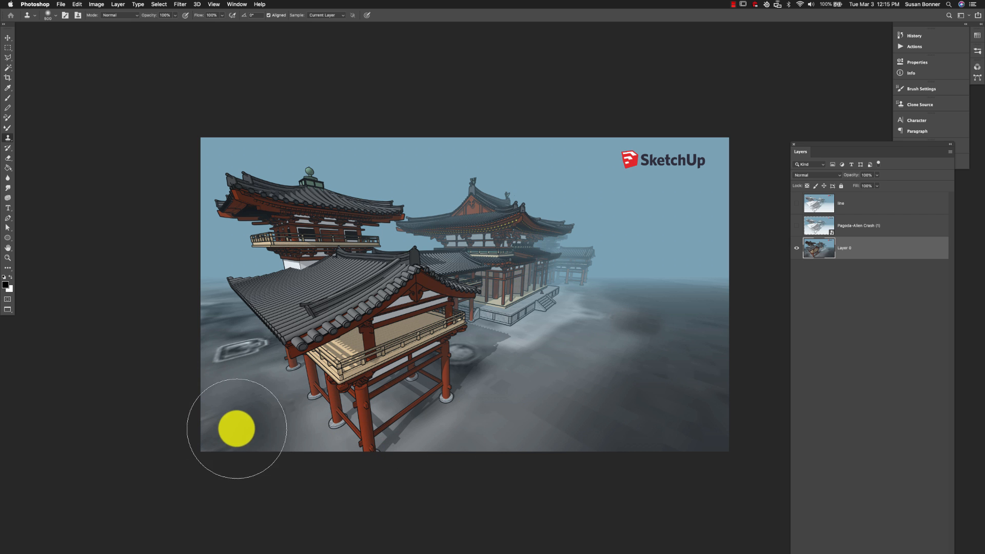
# - Clone fog over the ring left of the front pagoda and over the dark smudge on the right side of the ground
pyautogui.keyDown('alt'); pyautogui.click(618, 399); pyautogui.keyUp('alt')
pyautogui.moveTo(251, 358)
pyautogui.mouseDown()
pyautogui.moveTo(234, 349)
pyautogui.moveTo(230, 367)
pyautogui.moveTo(231, 356)
pyautogui.mouseUp()
pyautogui.press('[')
pyautogui.press('[')
pyautogui.press('[')
pyautogui.press('[')
pyautogui.press('[')
pyautogui.press('[')
pyautogui.press('super+z')
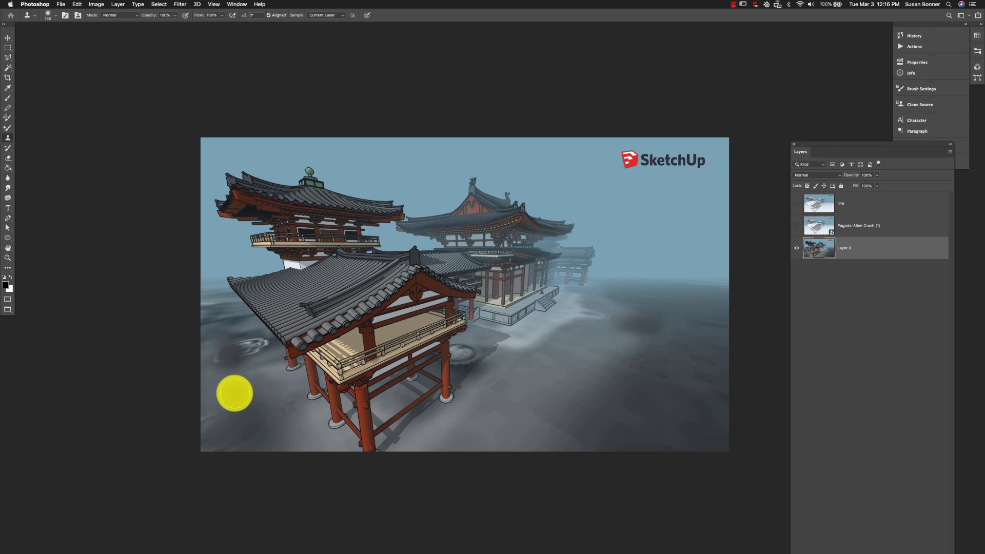
pyautogui.moveTo(237, 393)
pyautogui.mouseDown()
pyautogui.moveTo(221, 352)
pyautogui.moveTo(255, 350)
pyautogui.mouseUp()
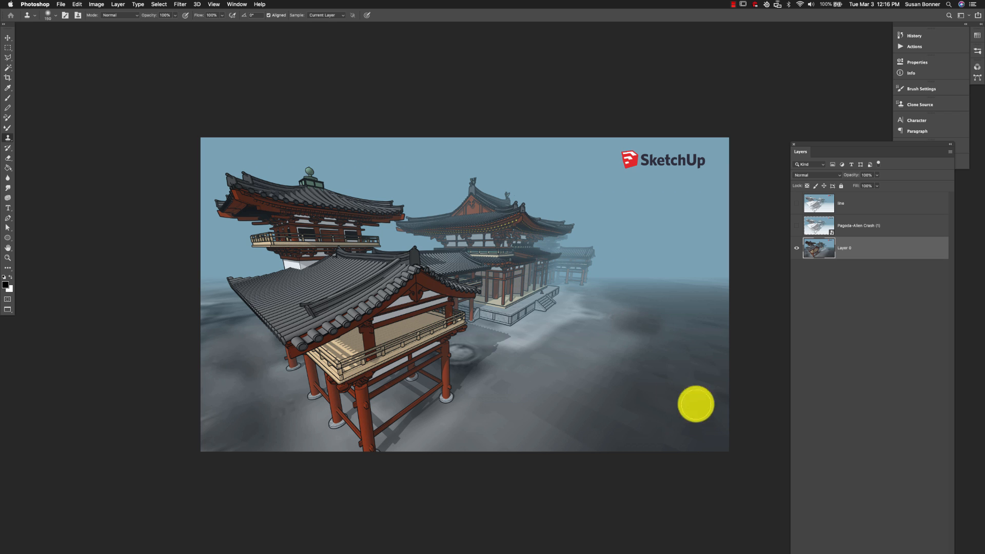
pyautogui.keyDown('alt'); pyautogui.click(591, 356); pyautogui.keyUp('alt')
pyautogui.moveTo(636, 327)
pyautogui.mouseDown()
pyautogui.moveTo(624, 332)
pyautogui.moveTo(652, 313)
pyautogui.moveTo(682, 325)
pyautogui.mouseUp()
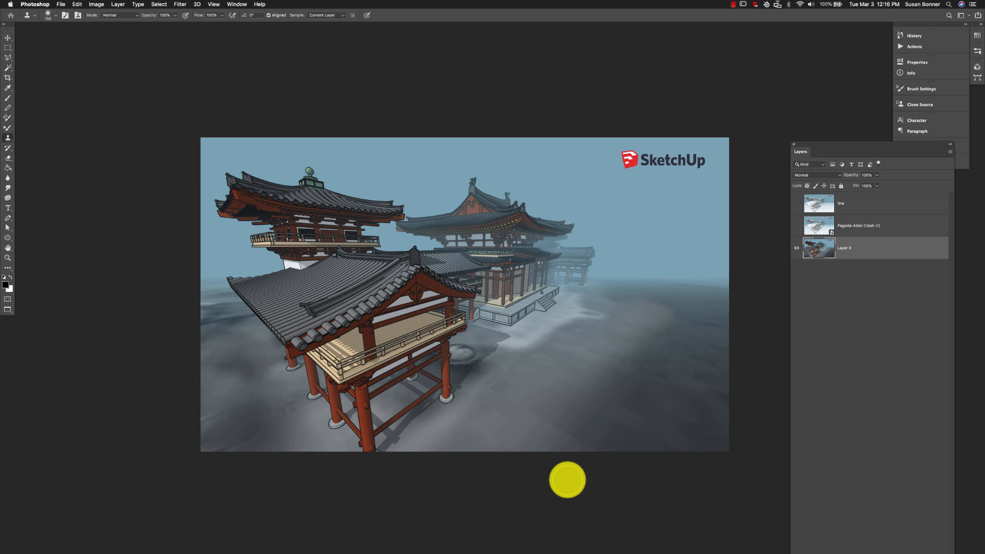
# - Show the line layer alone and try selecting its ground using the Magic Wand with anti-aliasing off
pyautogui.click(798, 203)
pyautogui.click(797, 248)
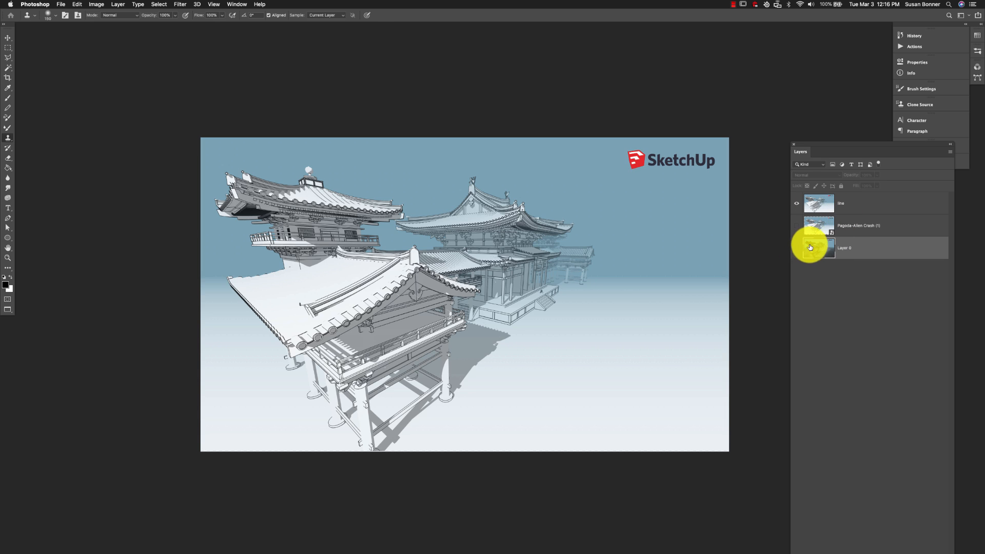
pyautogui.press('w')
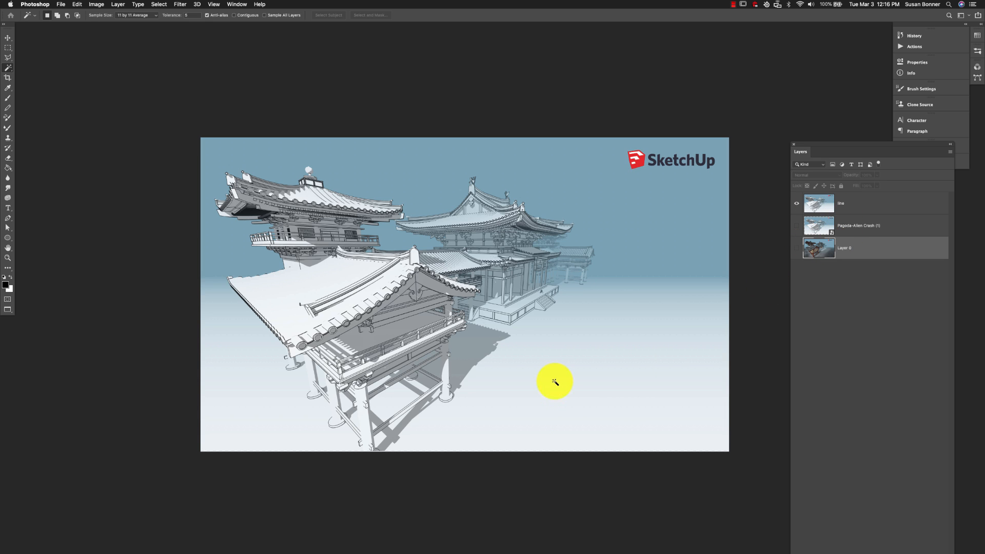
pyautogui.click(555, 384)
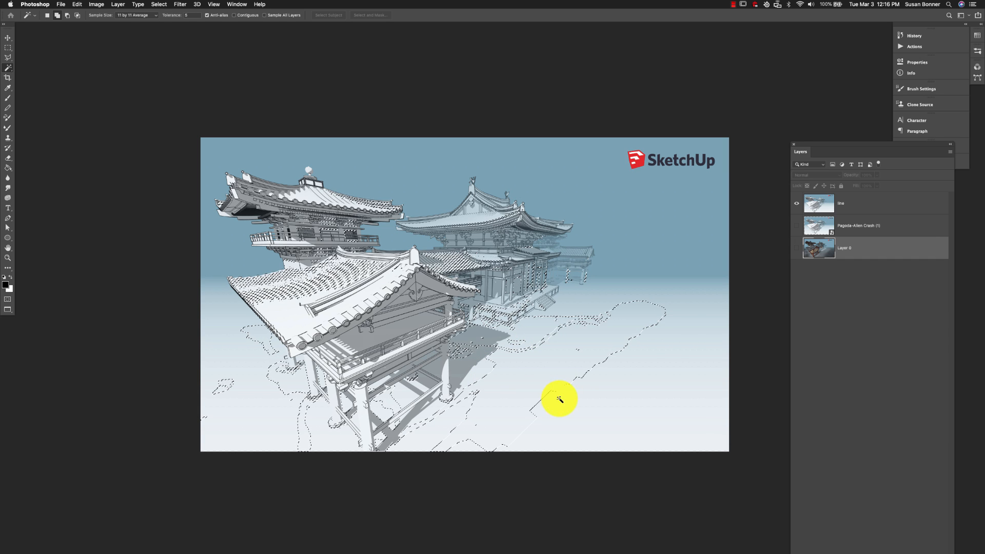
pyautogui.click(216, 15)
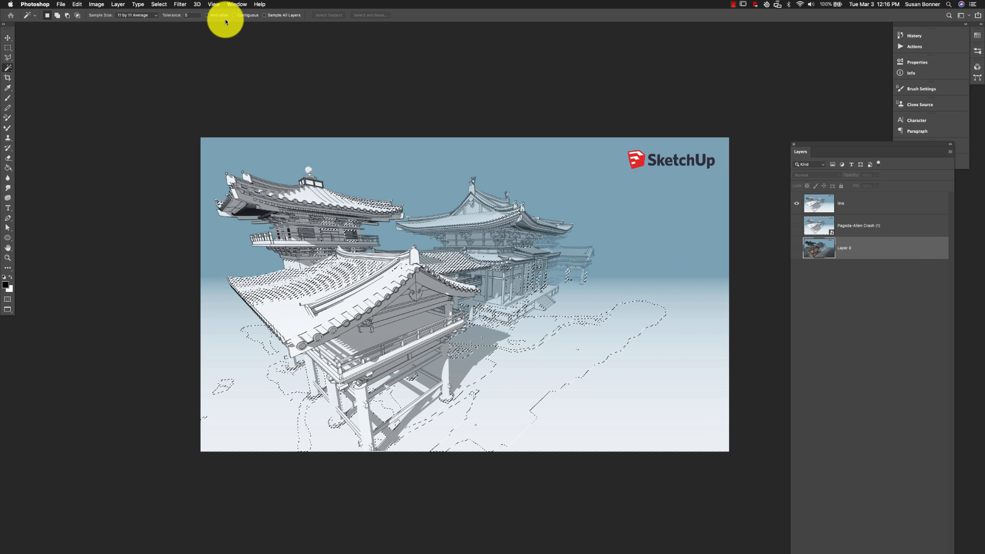
pyautogui.click(510, 403)
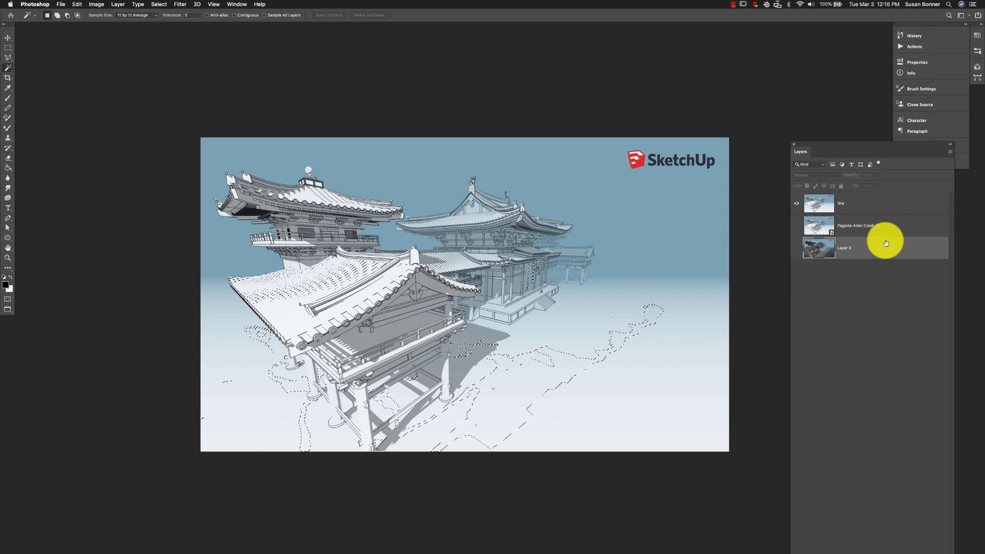
# - Make the line layer active and select the pale ground around the pagodas using the Magic Wand with Contiguous on
pyautogui.click(857, 203)
pyautogui.press('super+d')
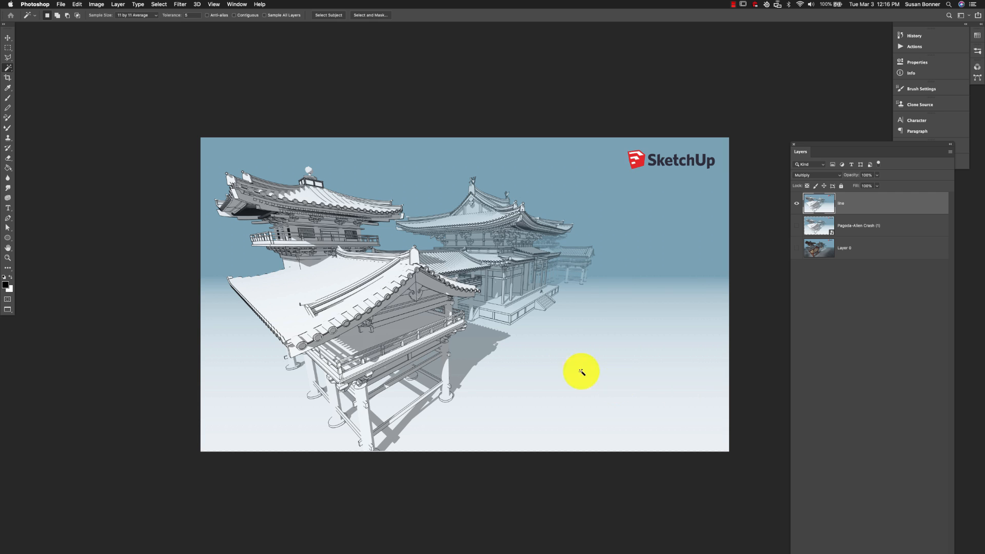
pyautogui.click(544, 334)
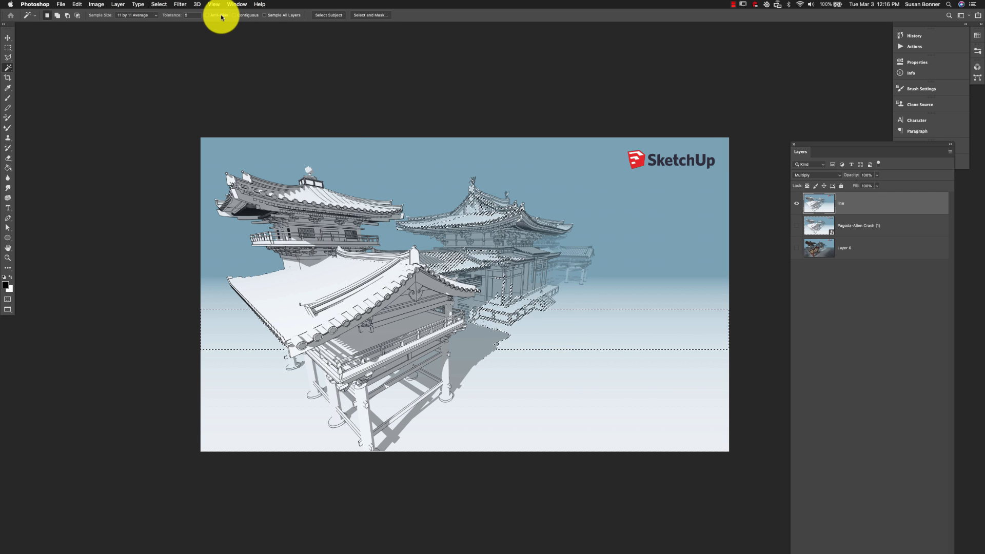
pyautogui.click(240, 16)
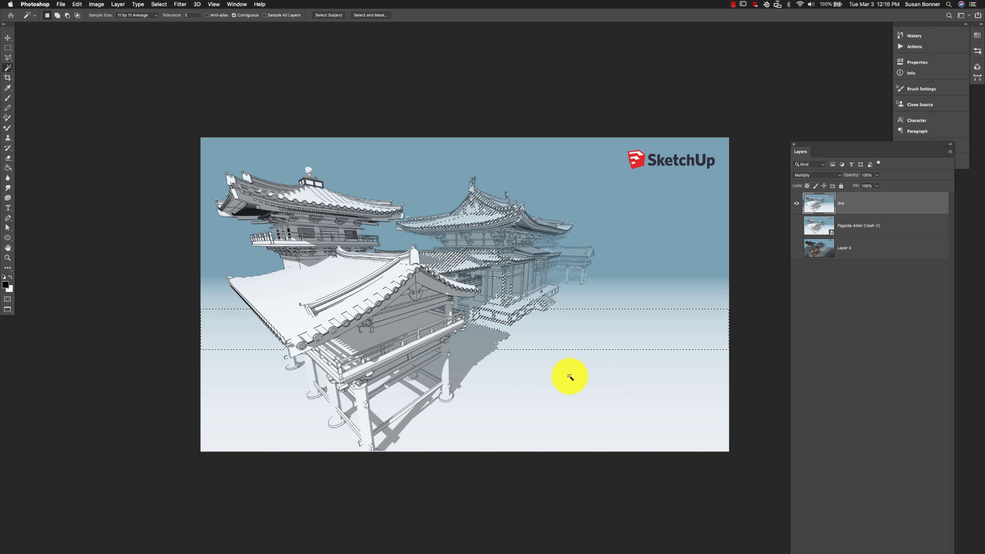
pyautogui.press('super+d')
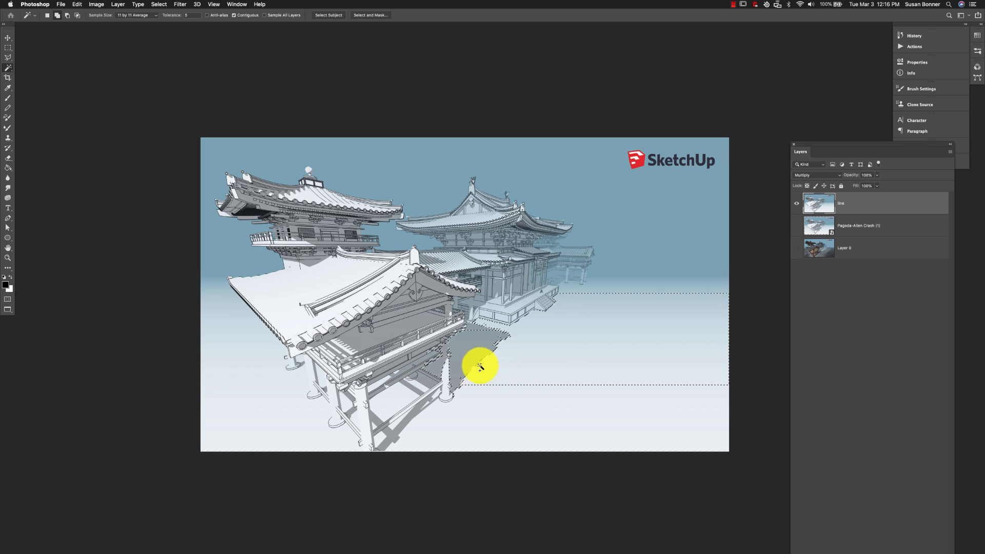
pyautogui.click(470, 406)
pyautogui.click(307, 410)
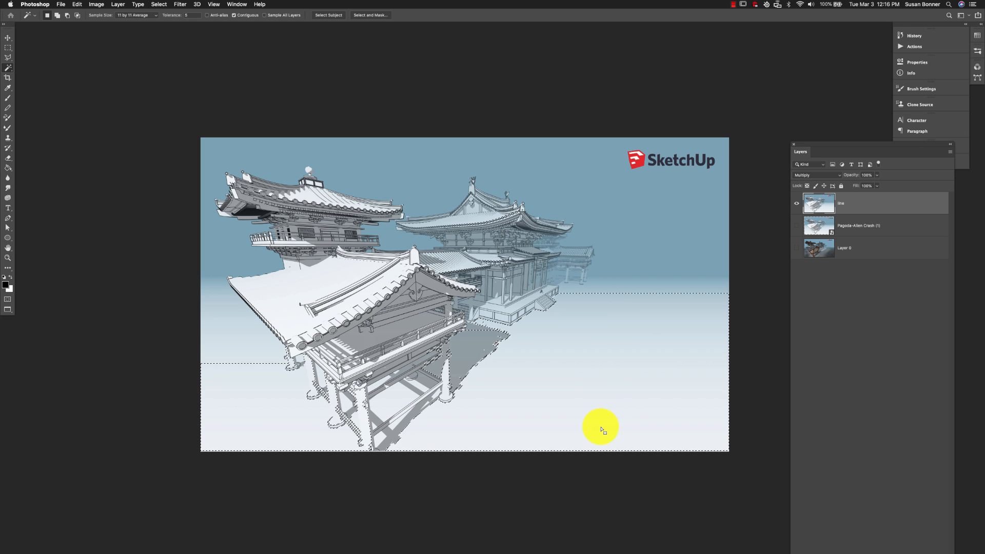
# - Show Layer 0 beneath the line layer, make it active and lower its opacity to 37%
pyautogui.click(797, 248)
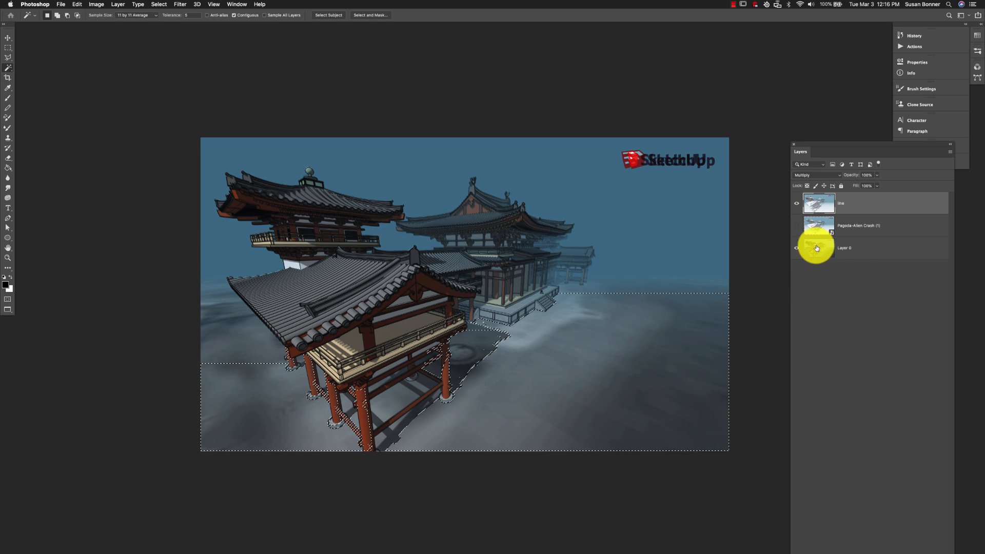
pyautogui.click(817, 248)
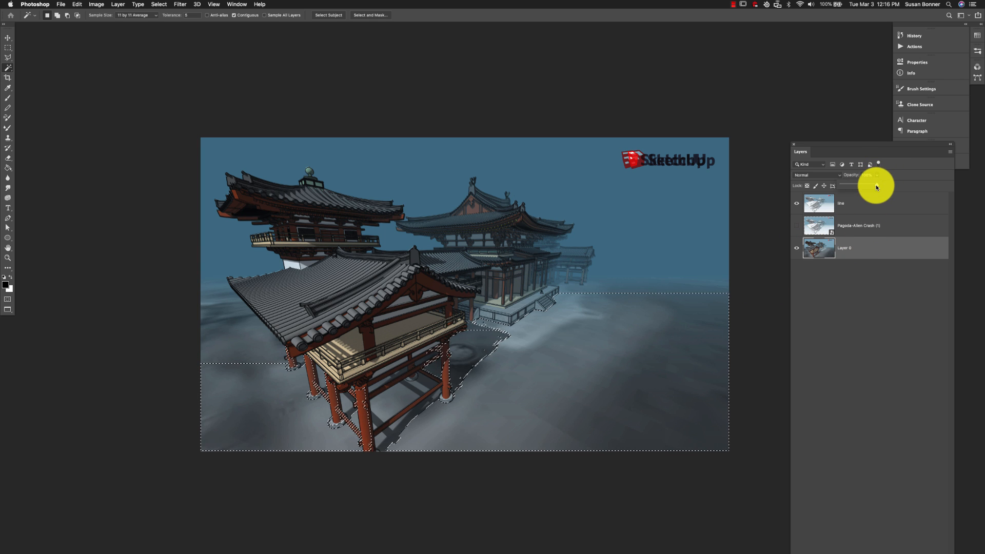
pyautogui.moveTo(876, 184); pyautogui.dragTo(855, 188)
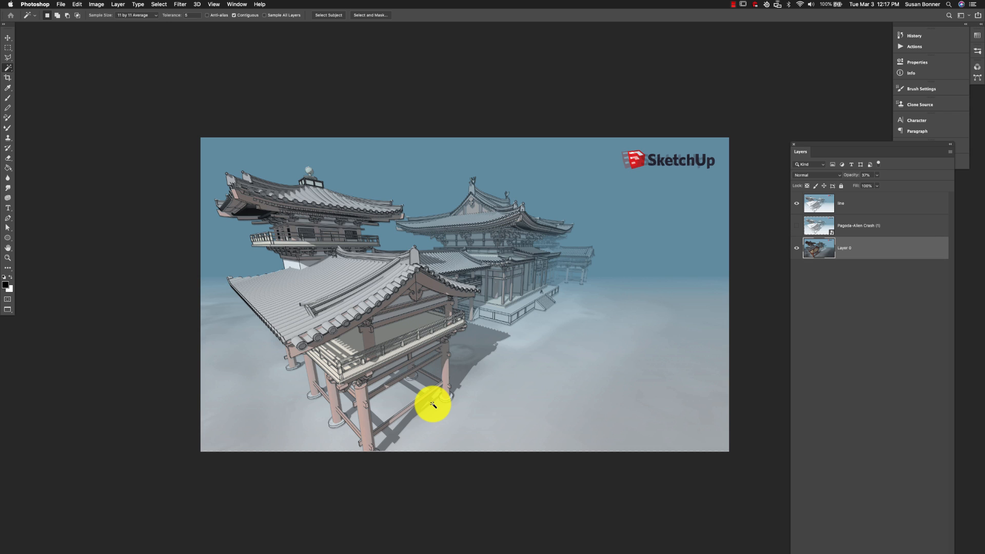
# - Return to the tabbed window view and switch to the Pagoda-RedFog line image
pyautogui.press('f')
pyautogui.press('f')
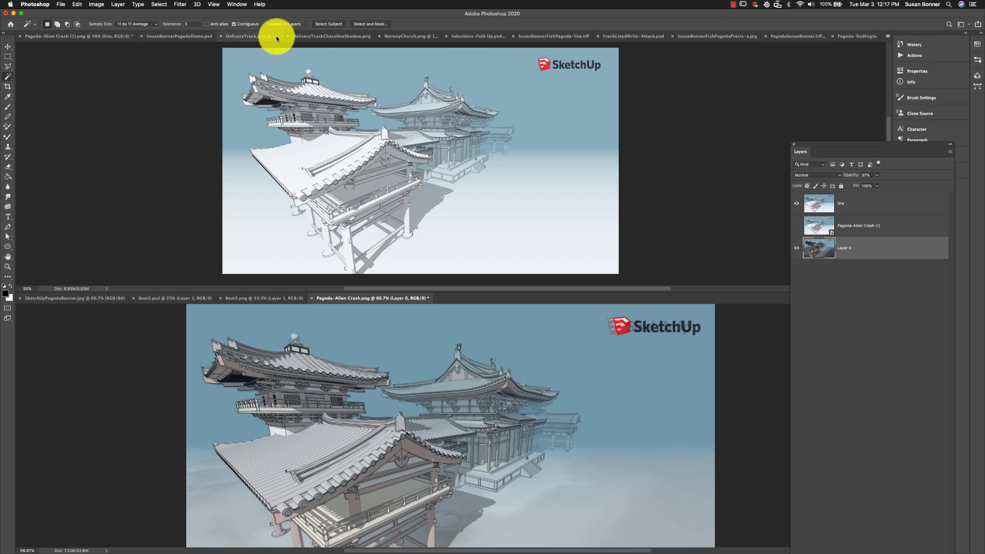
pyautogui.click(862, 36)
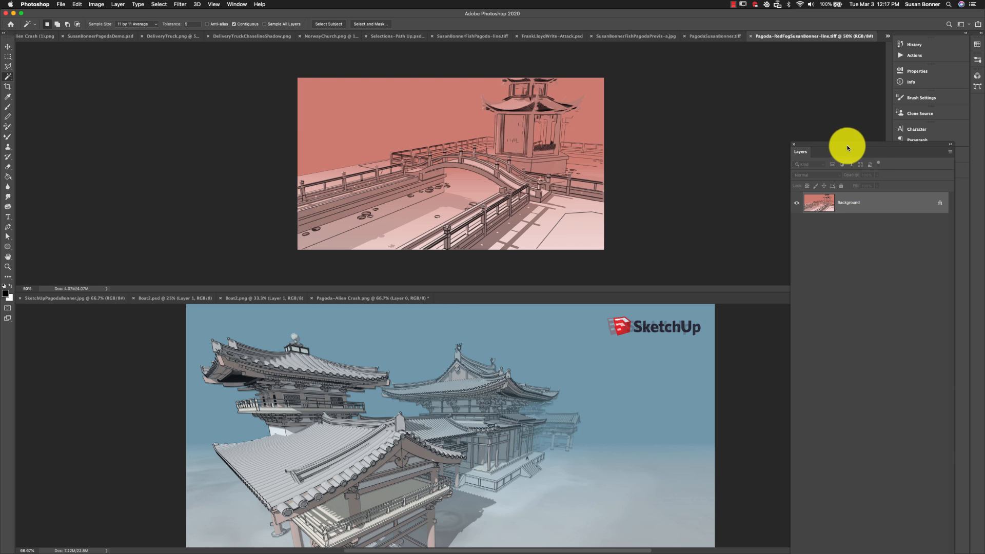
# - Add a Hue/Saturation adjustment layer to the red fog line image and lower its saturation to -98
pyautogui.moveTo(845, 145); pyautogui.dragTo(826, 55)
pyautogui.click(887, 501)
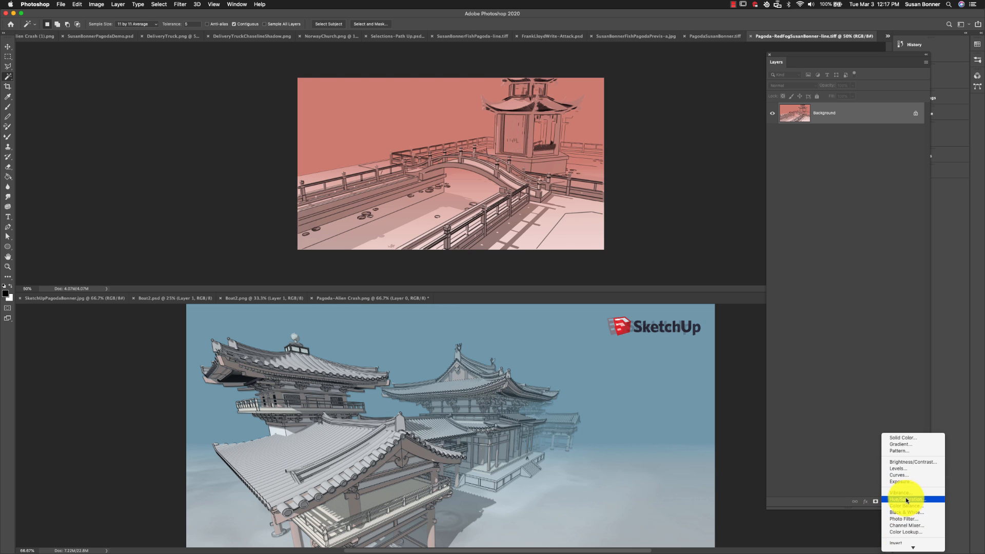
pyautogui.click(906, 499)
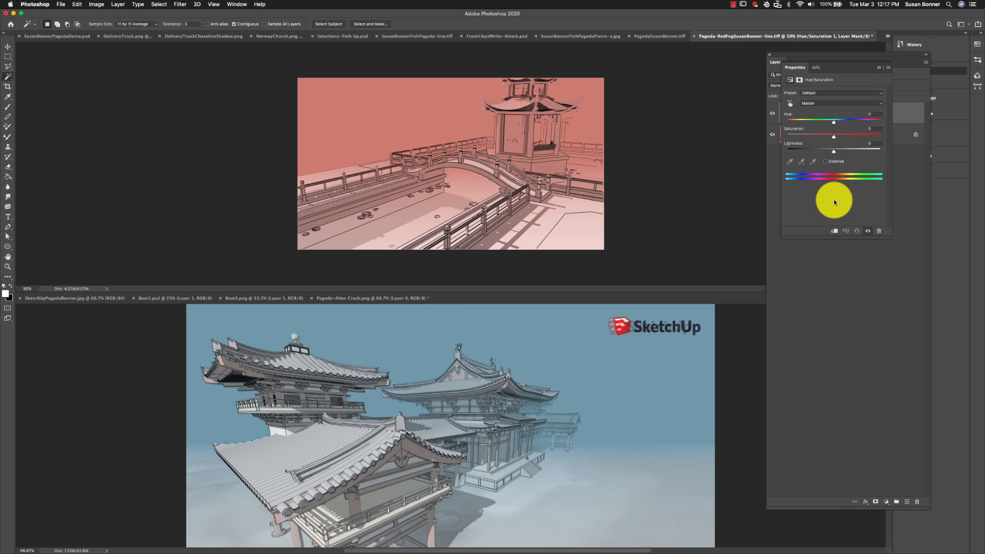
pyautogui.moveTo(833, 135); pyautogui.dragTo(788, 136)
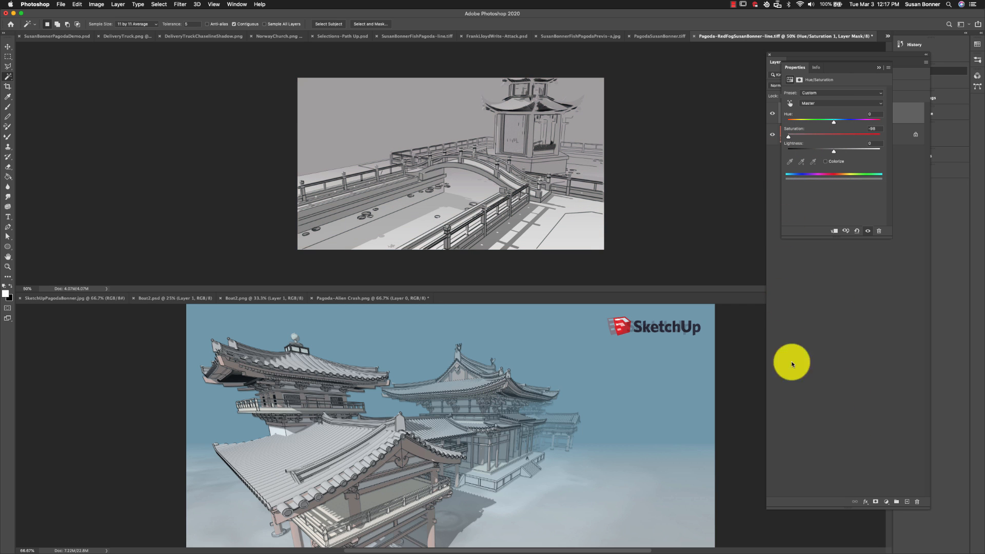
# - Switch to the layered pagoda bridge image and toggle its line and Hue/Saturation layers to compare colour and greyscale versions
pyautogui.click(668, 36)
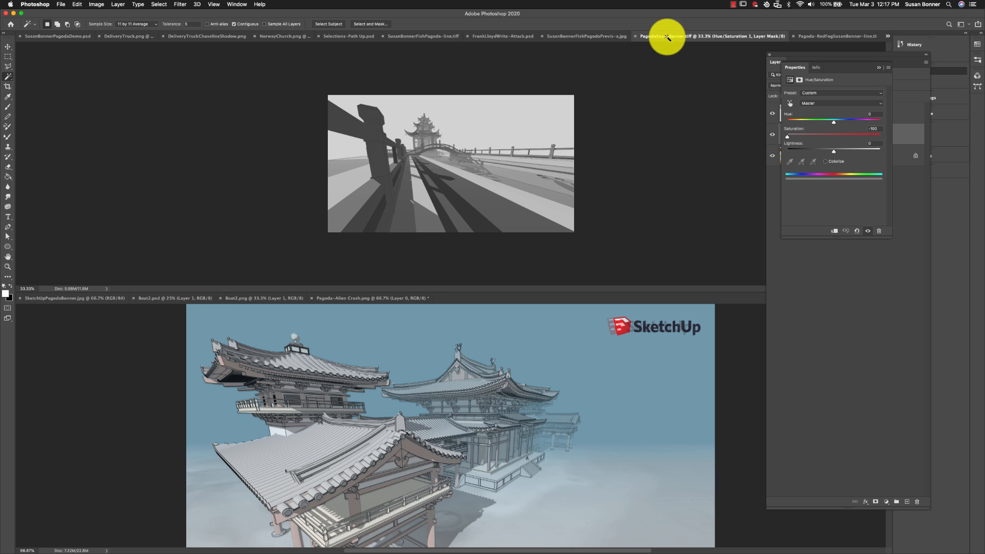
pyautogui.click(838, 281)
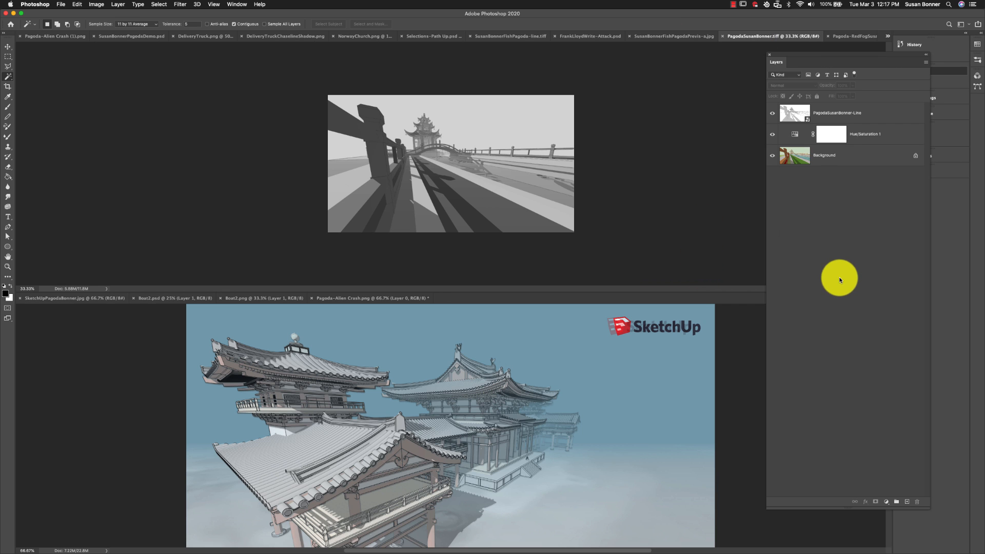
pyautogui.click(857, 159)
pyautogui.click(772, 113)
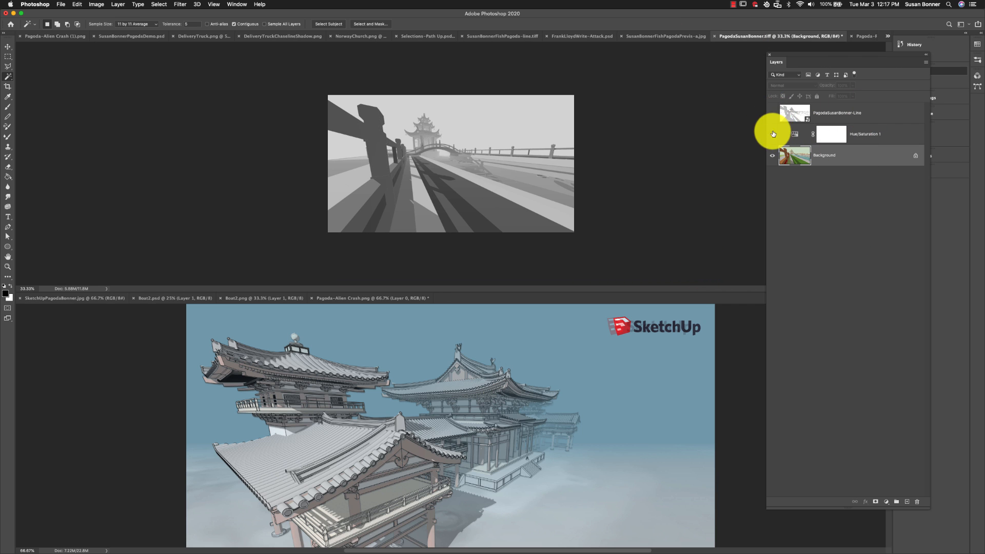
pyautogui.click(773, 134)
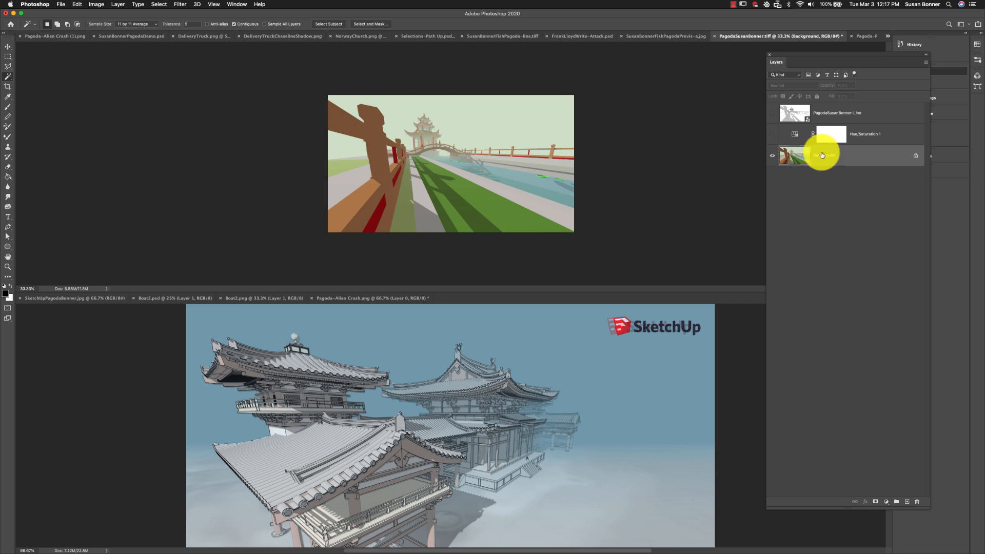
pyautogui.click(772, 113)
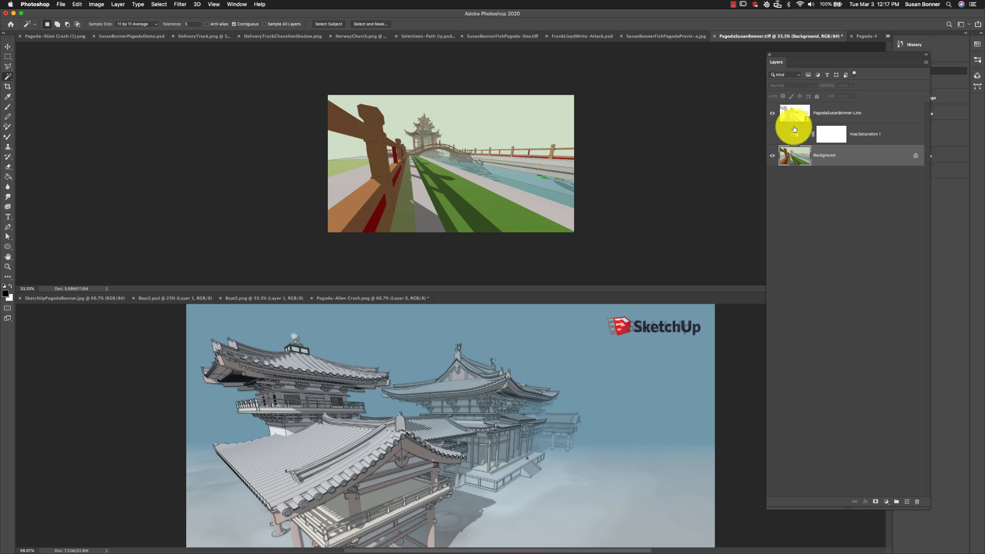
pyautogui.click(772, 134)
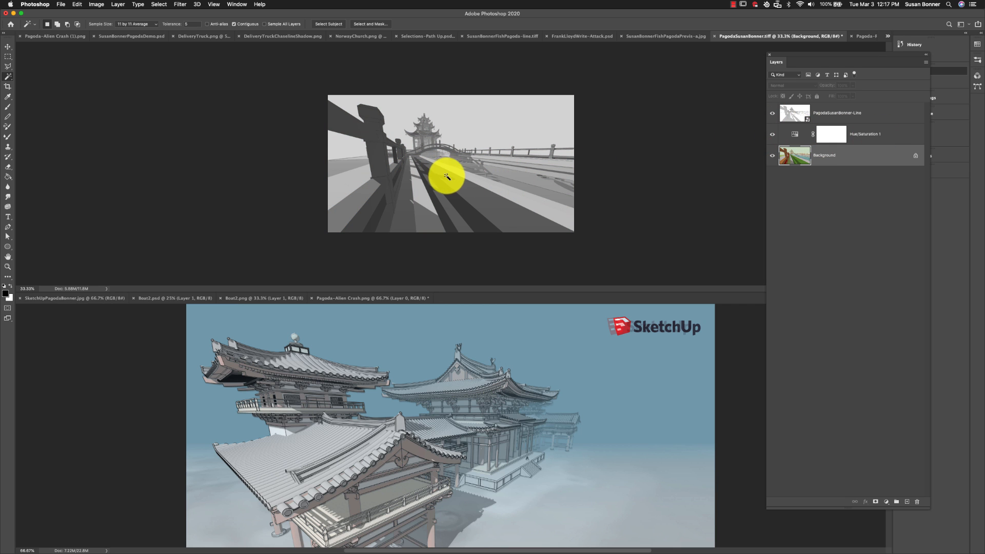
# - View the pagoda bridge image full screen, fitted to the display, with its layer stack uncovered
pyautogui.press('f')
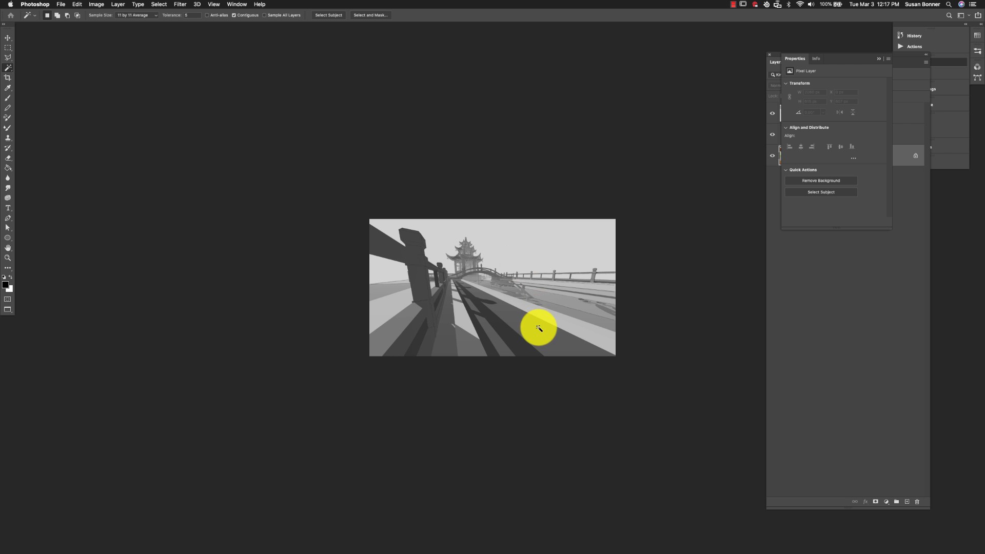
pyautogui.press('super+0')
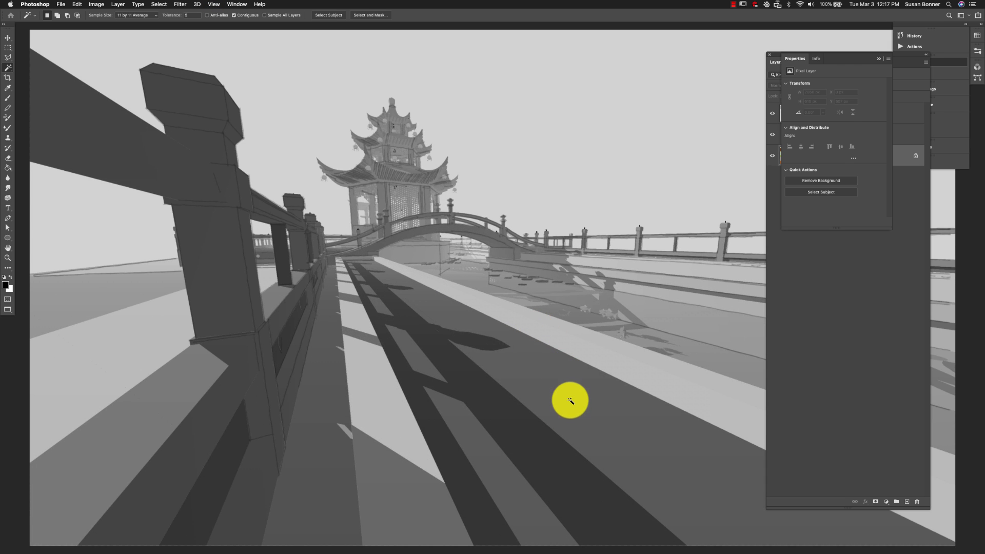
pyautogui.click(821, 267)
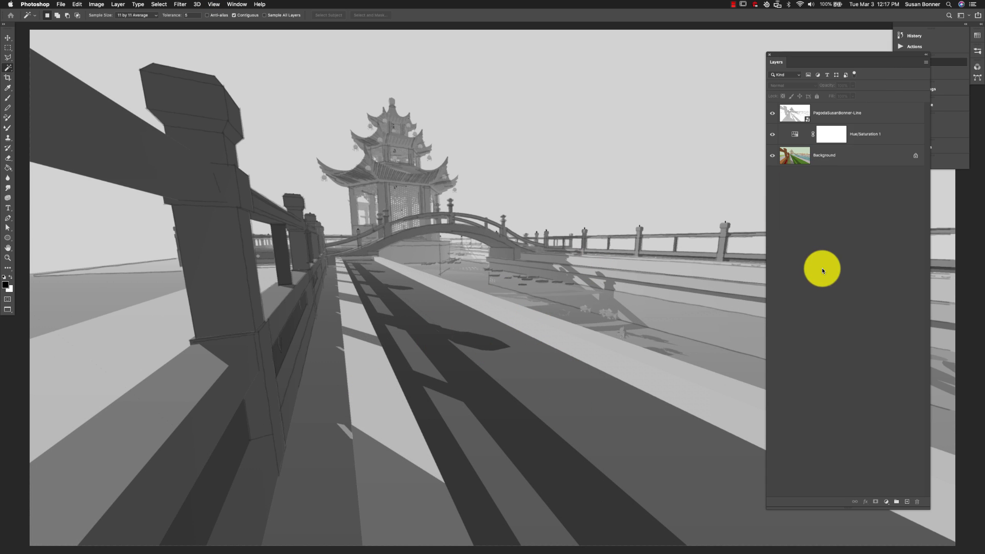
# - Toggle the Background and Hue/Saturation layers of the pagoda bridge image to compare line-only, colour and greyscale versions
pyautogui.click(852, 116)
pyautogui.click(774, 154)
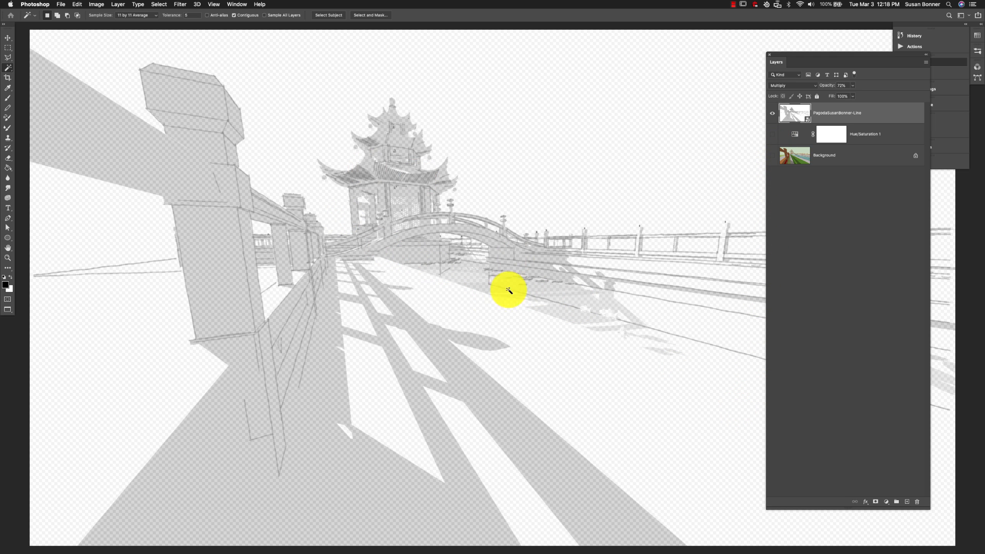
pyautogui.click(773, 155)
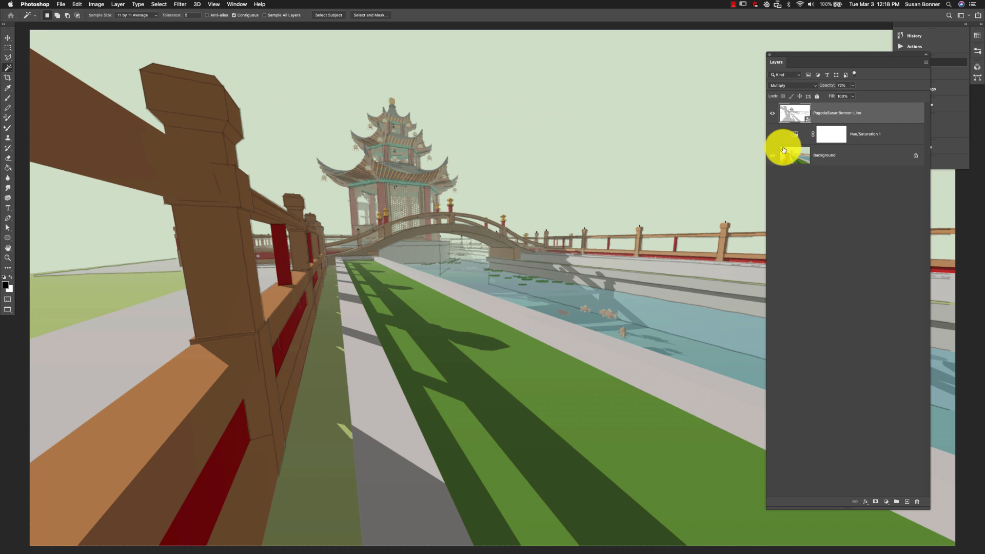
pyautogui.click(774, 135)
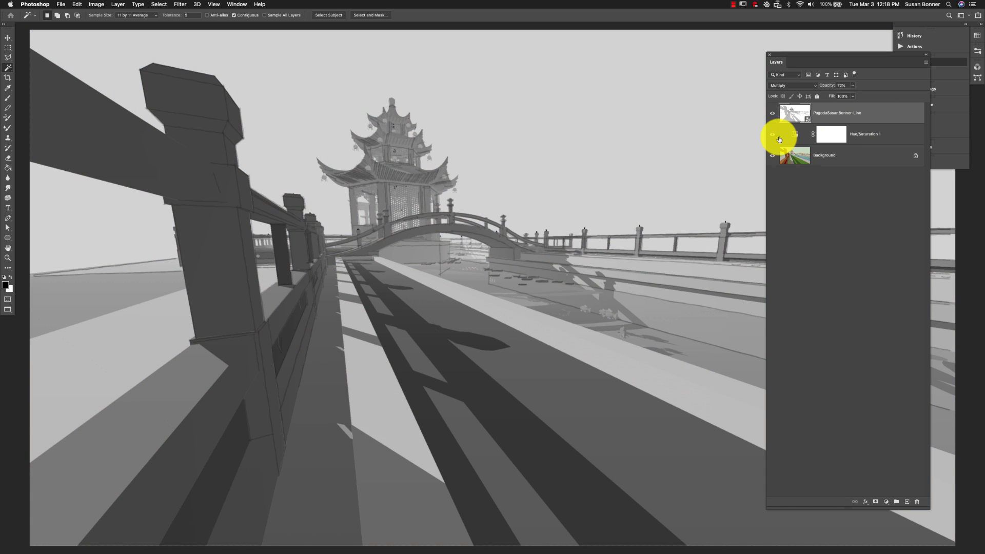
pyautogui.click(775, 135)
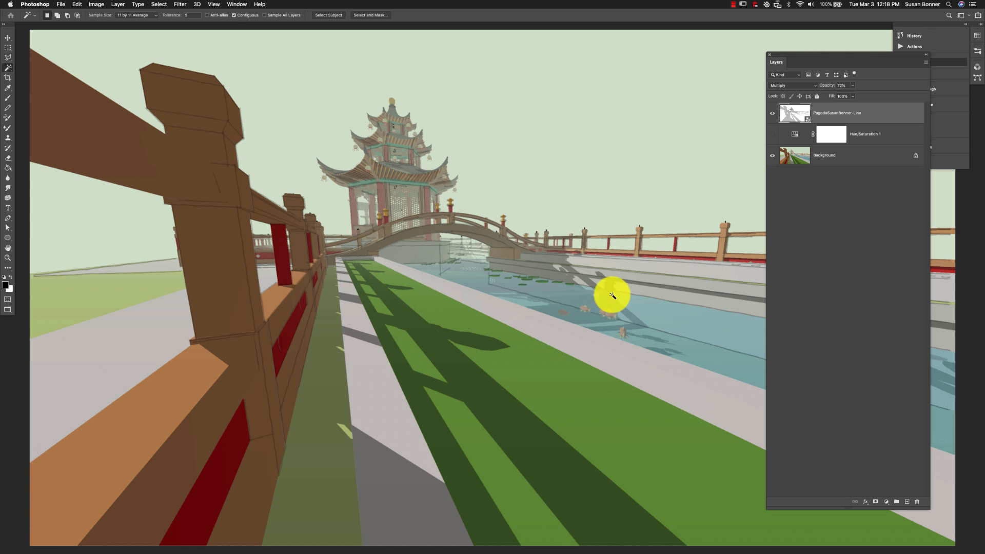
# - Show the Hue/Saturation adjustment layer and lower its fill to 42% to partly desaturate the pagoda bridge image
pyautogui.press('z')
pyautogui.keyDown('alt'); pyautogui.click(562, 365); pyautogui.keyUp('alt')
pyautogui.keyDown('alt'); pyautogui.click(574, 369); pyautogui.keyUp('alt')
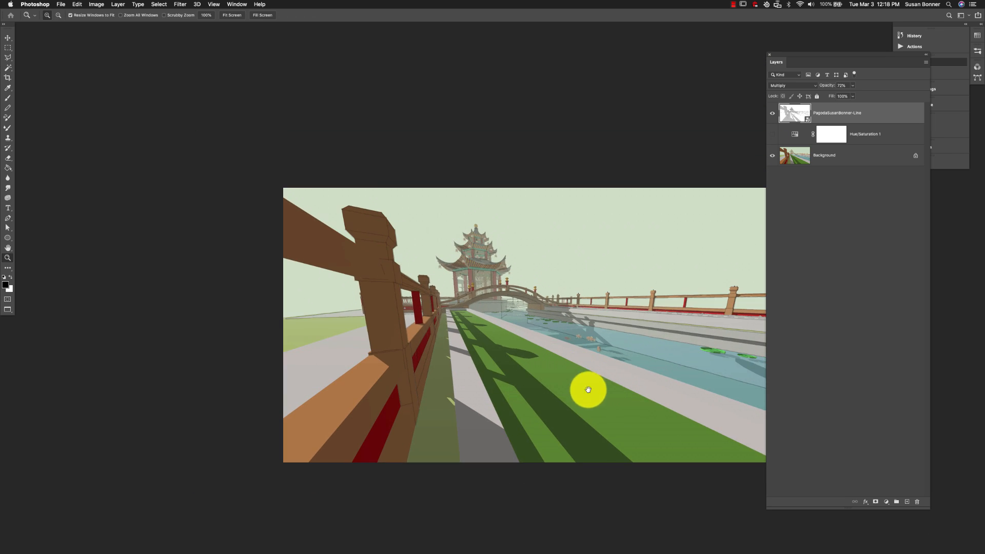
pyautogui.moveTo(589, 391); pyautogui.dragTo(478, 411)
pyautogui.click(872, 134)
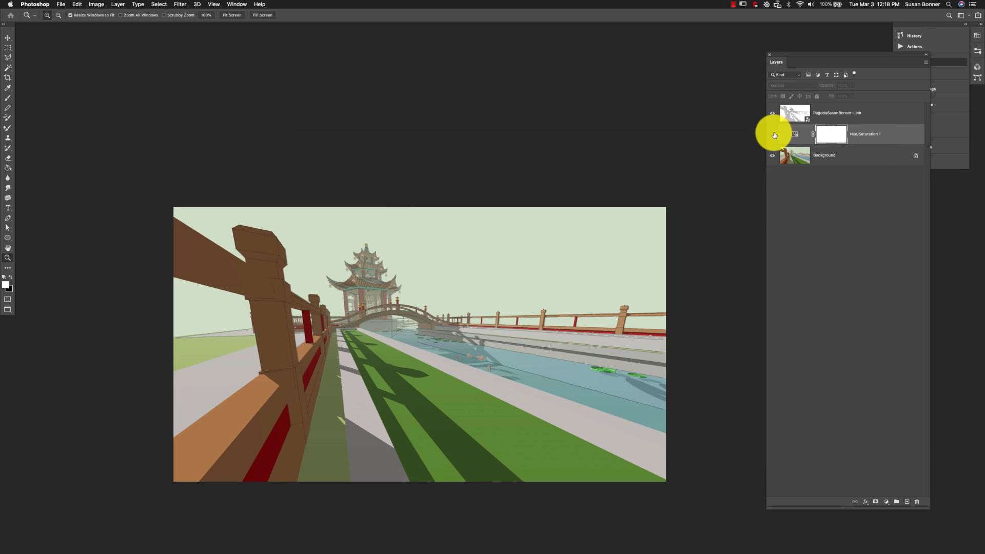
pyautogui.click(773, 135)
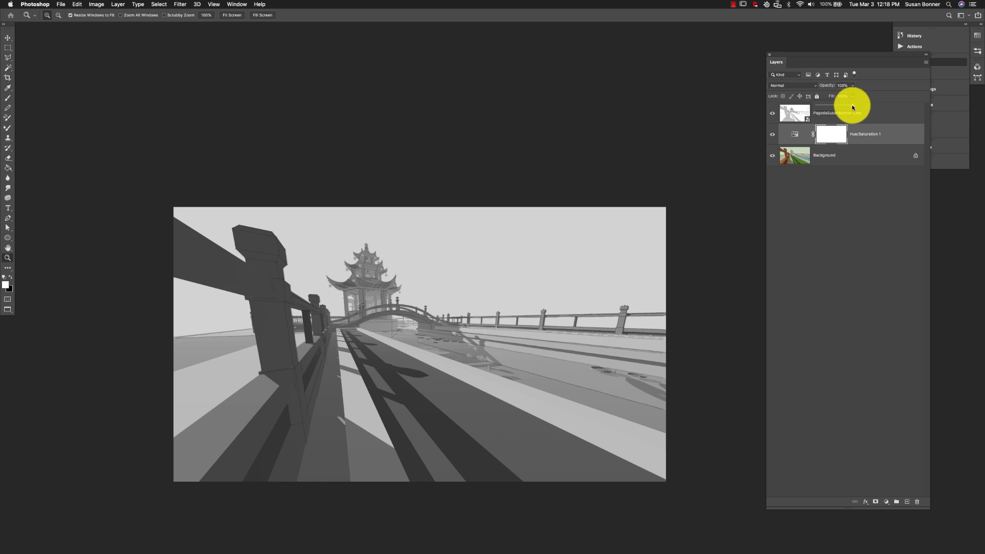
pyautogui.moveTo(853, 107); pyautogui.dragTo(833, 106)
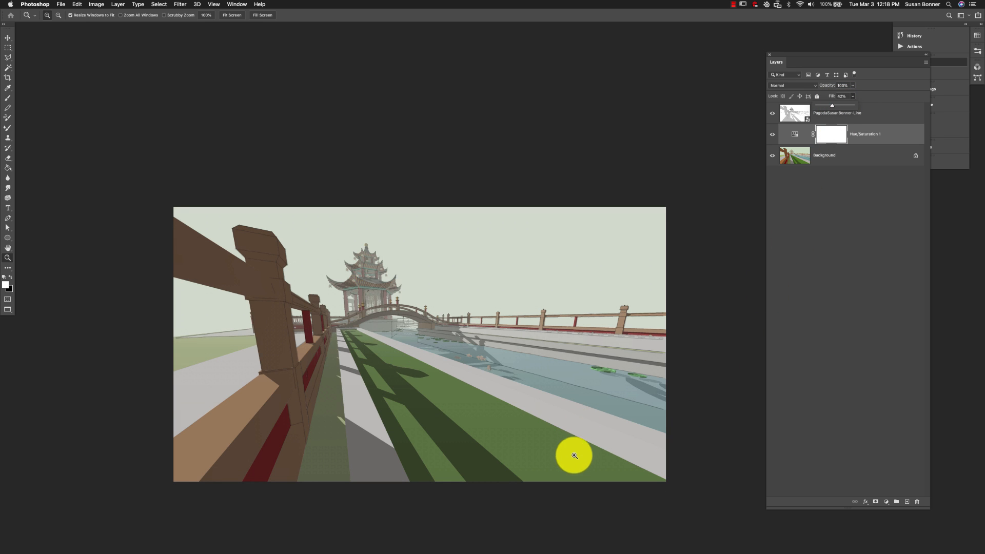
pyautogui.click(518, 418)
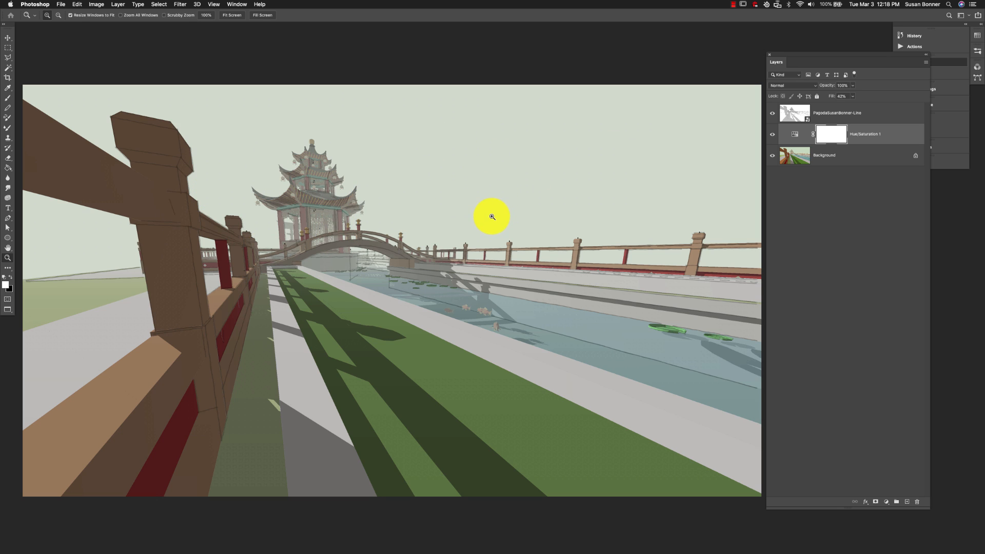
# - Add a new empty layer and place it above the line layer, with the default black and white colours
pyautogui.click(907, 502)
pyautogui.press('d')
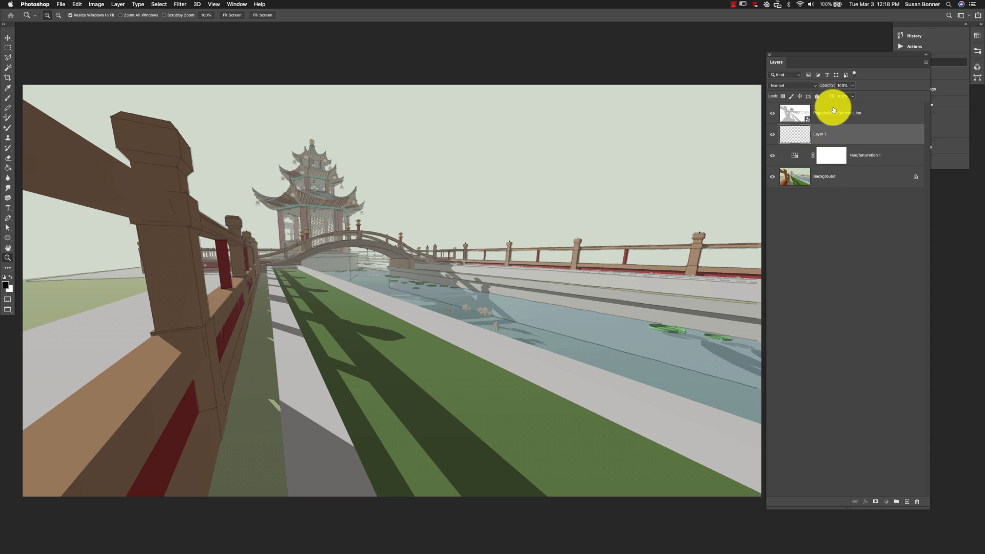
pyautogui.moveTo(823, 132); pyautogui.dragTo(822, 105)
# - Choose the custom blue pencil brush preset and reset its drawing colour to black
pyautogui.press('b')
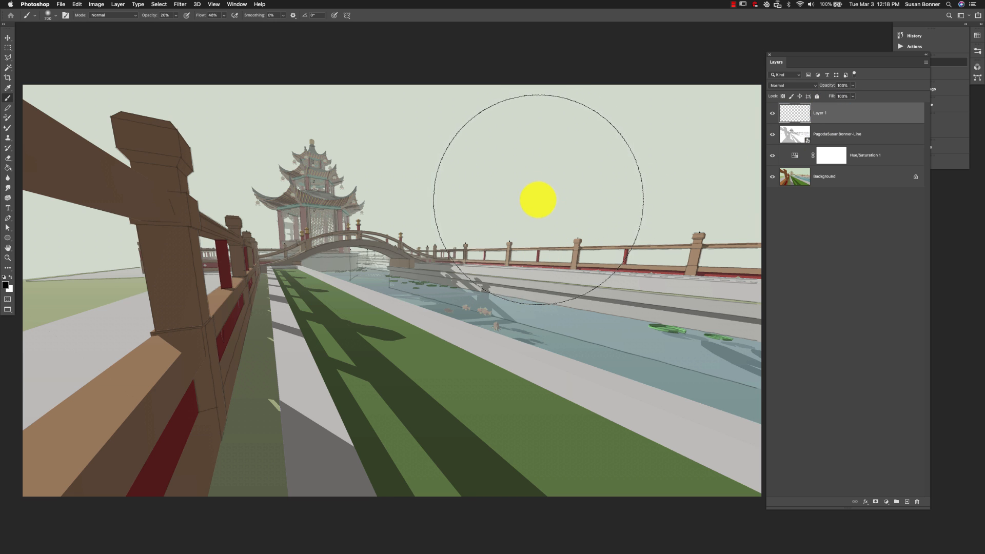
pyautogui.click(32, 15)
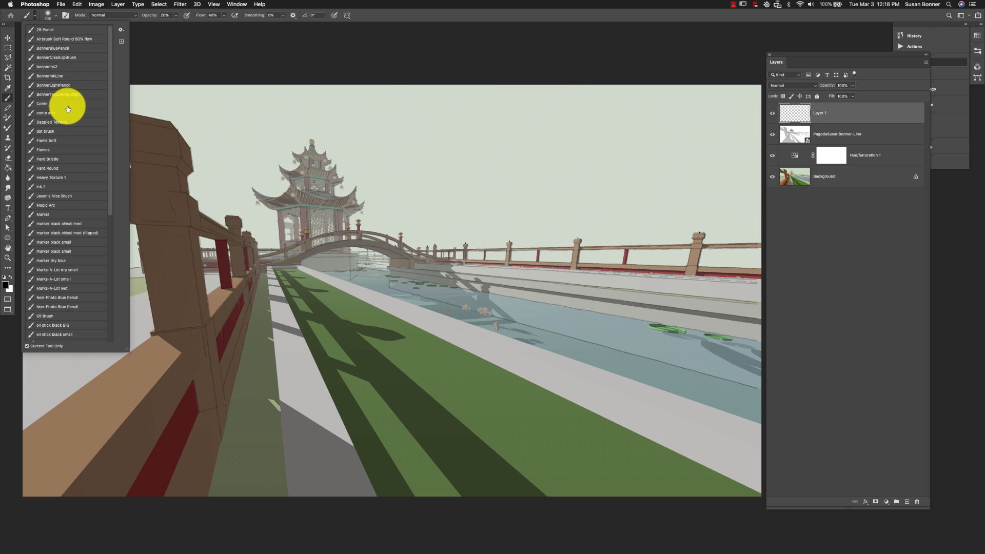
pyautogui.click(70, 47)
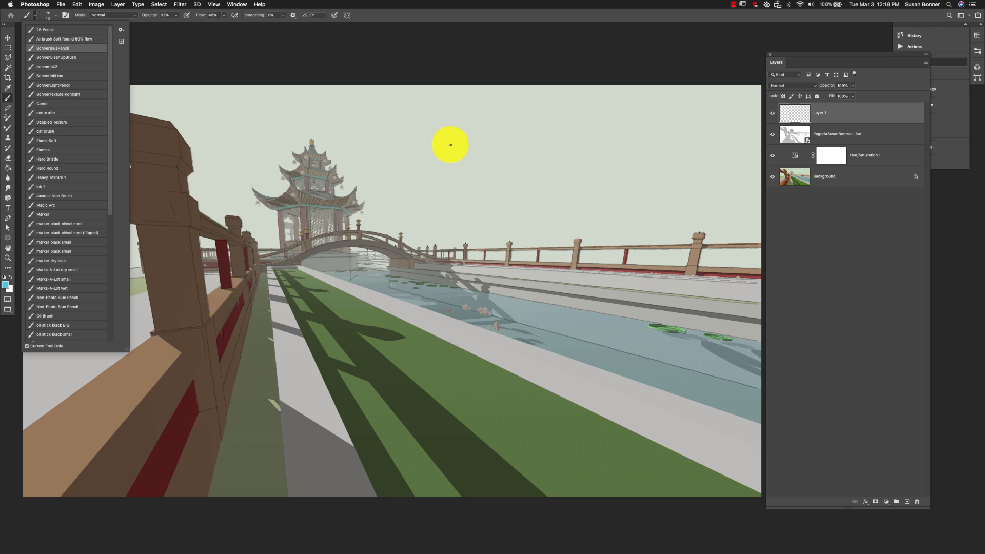
pyautogui.click(448, 146)
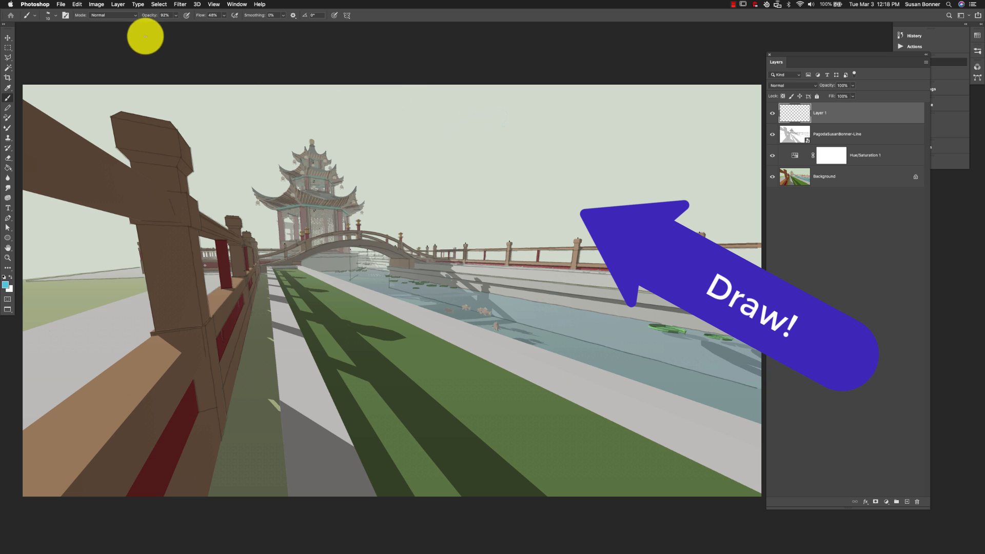
pyautogui.press('d')
# - Sketch a rough flying craft in the sky beside the pagoda, with long lines reaching down to the water, and enlarge the brush
pyautogui.moveTo(502, 145)
pyautogui.mouseDown()
pyautogui.moveTo(567, 134)
pyautogui.moveTo(523, 149)
pyautogui.moveTo(590, 152)
pyautogui.moveTo(488, 132)
pyautogui.moveTo(575, 172)
pyautogui.mouseUp()
pyautogui.moveTo(459, 124)
pyautogui.mouseDown()
pyautogui.moveTo(599, 152)
pyautogui.moveTo(623, 130)
pyautogui.moveTo(608, 112)
pyautogui.moveTo(440, 126)
pyautogui.moveTo(479, 163)
pyautogui.moveTo(444, 172)
pyautogui.moveTo(467, 168)
pyautogui.moveTo(370, 227)
pyautogui.mouseUp()
pyautogui.moveTo(553, 152)
pyautogui.mouseDown()
pyautogui.moveTo(487, 305)
pyautogui.moveTo(470, 305)
pyautogui.mouseUp()
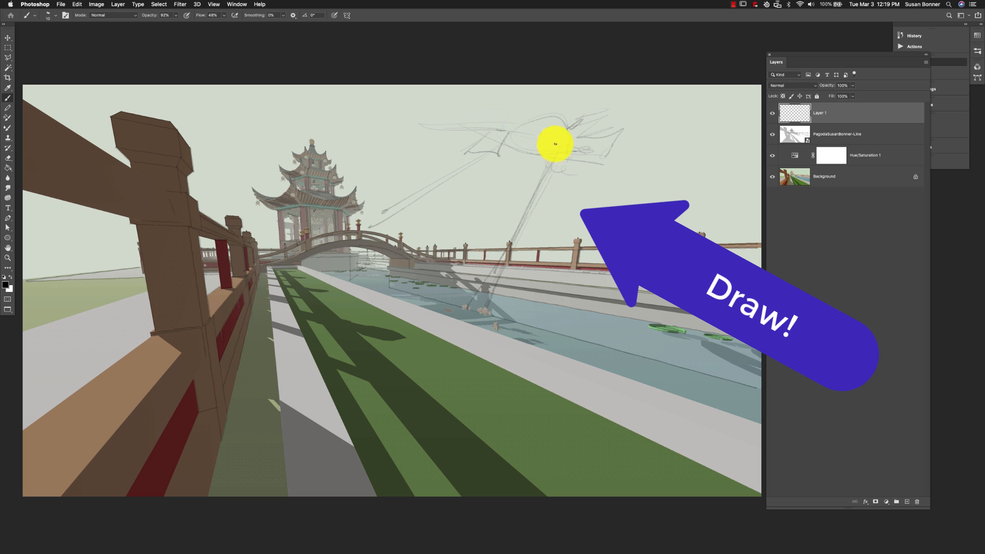
pyautogui.moveTo(556, 145); pyautogui.dragTo(437, 307)
pyautogui.moveTo(543, 165); pyautogui.dragTo(460, 307)
pyautogui.moveTo(432, 124)
pyautogui.mouseDown()
pyautogui.moveTo(585, 154)
pyautogui.moveTo(683, 137)
pyautogui.moveTo(699, 106)
pyautogui.mouseUp()
pyautogui.moveTo(699, 106)
pyautogui.mouseDown()
pyautogui.moveTo(666, 130)
pyautogui.moveTo(624, 129)
pyautogui.mouseUp()
pyautogui.moveTo(484, 146); pyautogui.dragTo(609, 144)
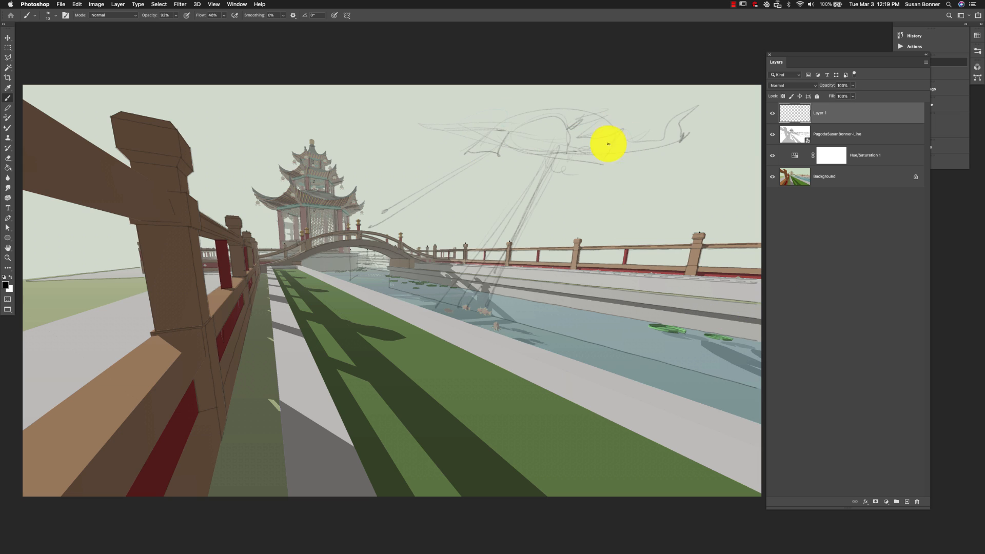
pyautogui.moveTo(506, 119); pyautogui.dragTo(609, 112)
pyautogui.moveTo(512, 124)
pyautogui.mouseDown()
pyautogui.moveTo(547, 108)
pyautogui.moveTo(620, 120)
pyautogui.mouseUp()
pyautogui.press(']')
pyautogui.press(']')
pyautogui.press(']')
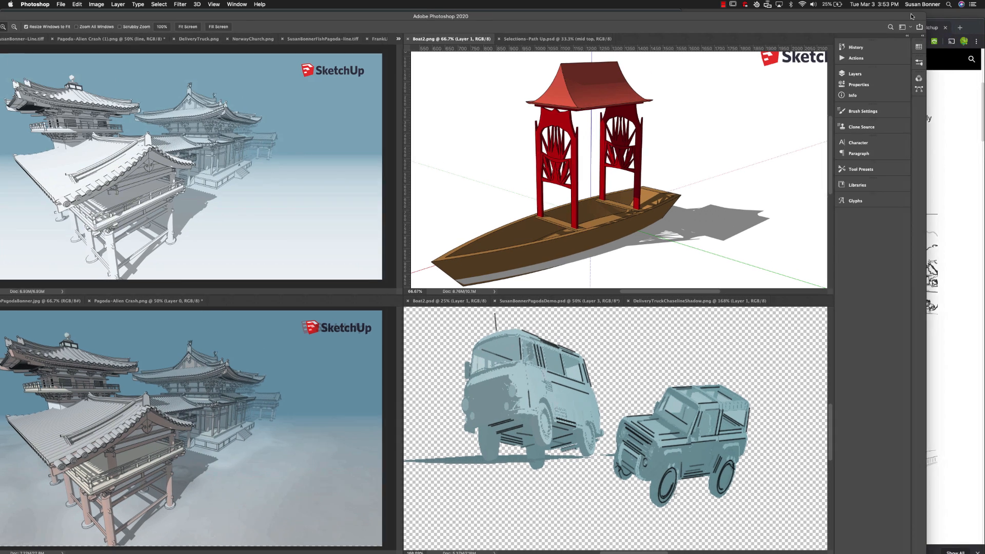
# - Switch to Chrome and show the beginning of the Using SketchUp guide page
pyautogui.click(978, 28)
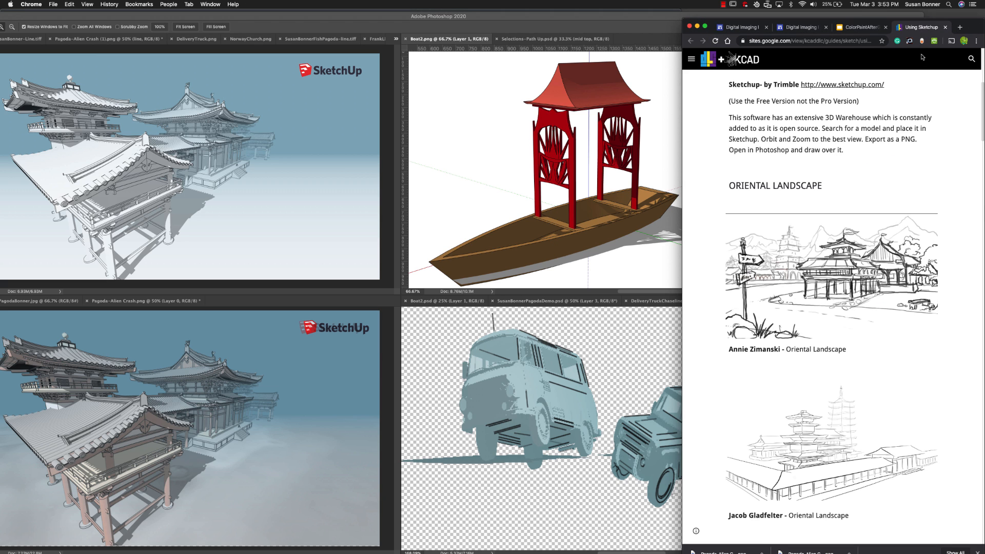
pyautogui.moveTo(977, 30); pyautogui.dragTo(964, 30)
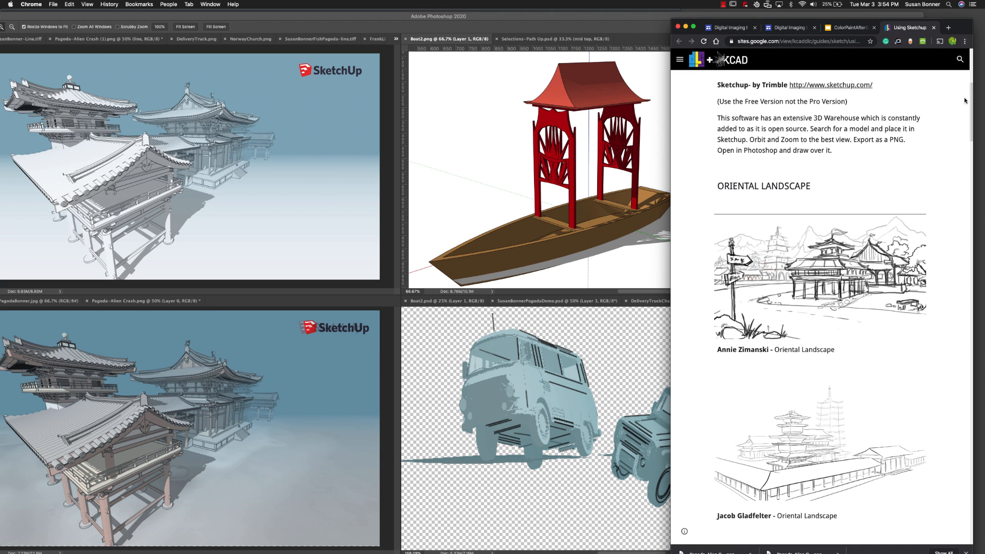
pyautogui.scroll(8, 974, 121)
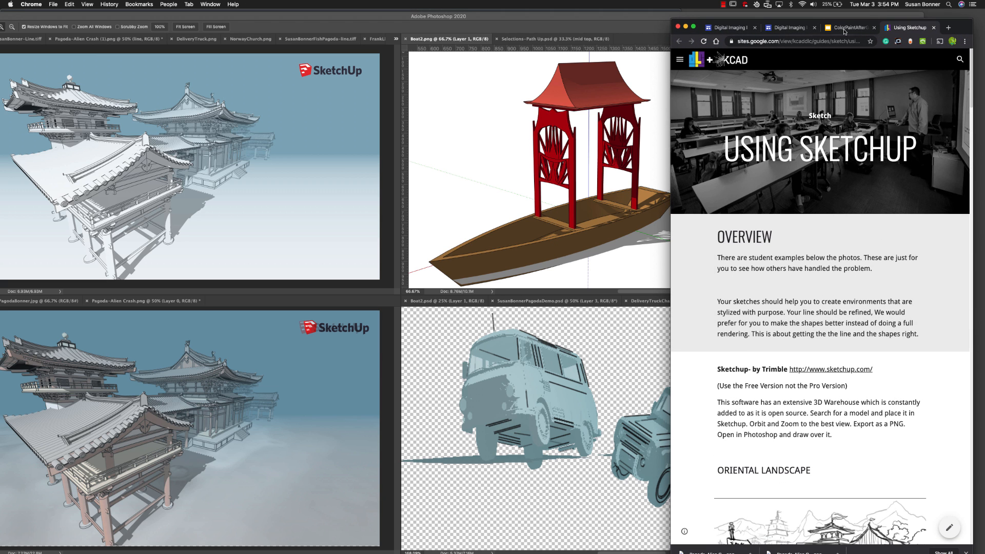
# - Open the published Digital Imaging I page and highlight the pagoda exercise steps, ending with "Draw over as needed in PSD"
pyautogui.click(732, 29)
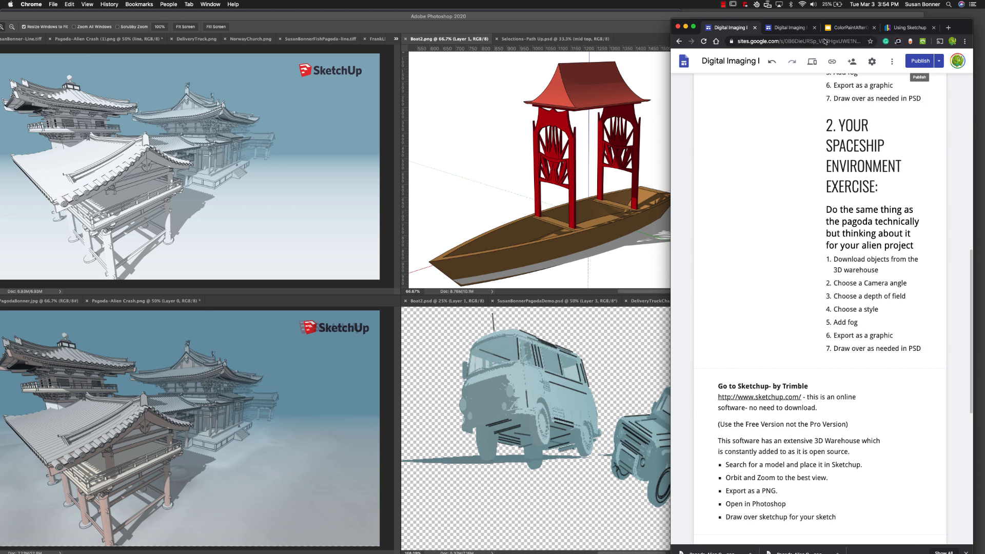
pyautogui.click(791, 27)
pyautogui.moveTo(975, 180); pyautogui.dragTo(972, 79)
pyautogui.scroll(-5, 856, 127)
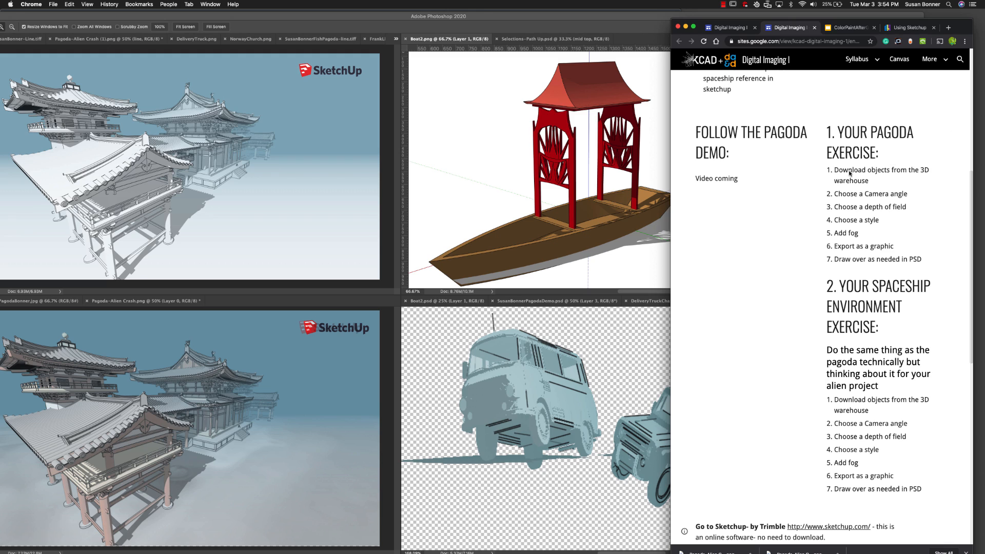
pyautogui.moveTo(843, 171); pyautogui.dragTo(923, 274)
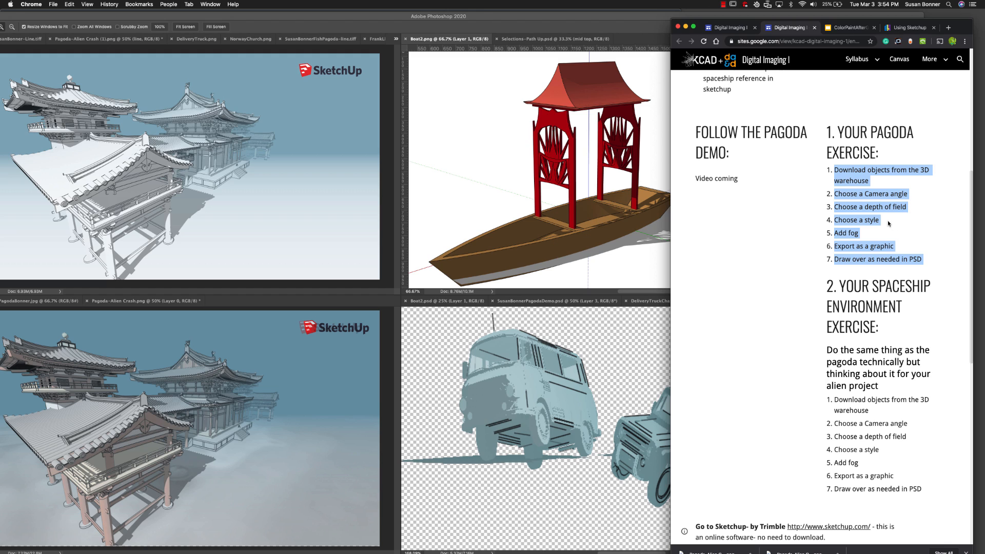
pyautogui.click(928, 261)
pyautogui.moveTo(926, 261); pyautogui.dragTo(862, 260)
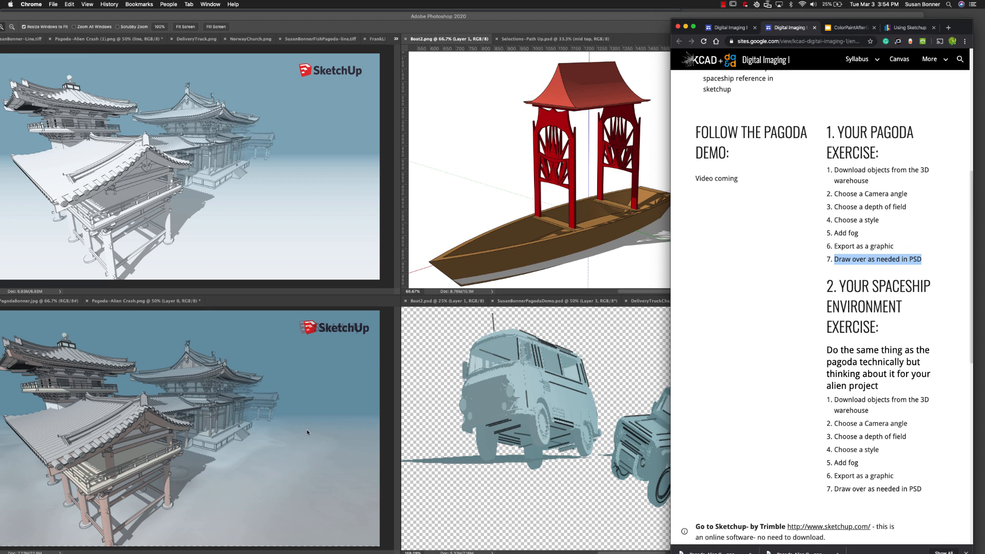
# - Switch to Photoshop, bring its whole window into view and move DeliveryTruck.png into the document group holding Boat2.png
pyautogui.click(313, 25)
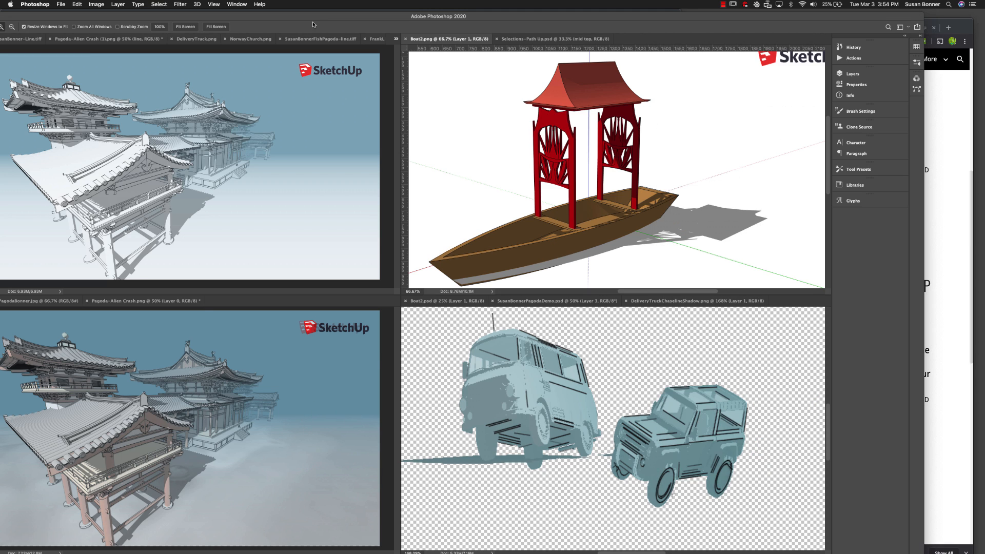
pyautogui.moveTo(348, 12); pyautogui.dragTo(394, 9)
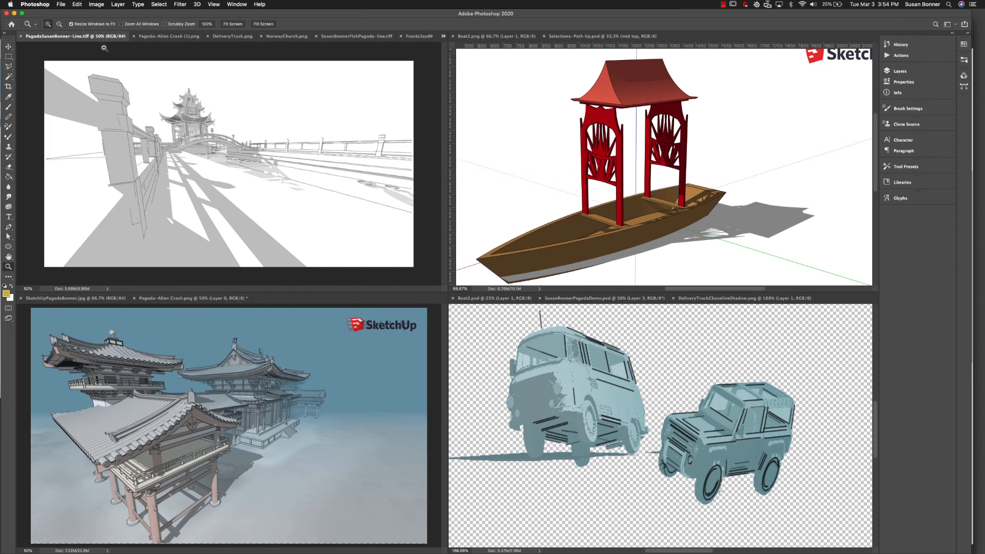
pyautogui.click(158, 36)
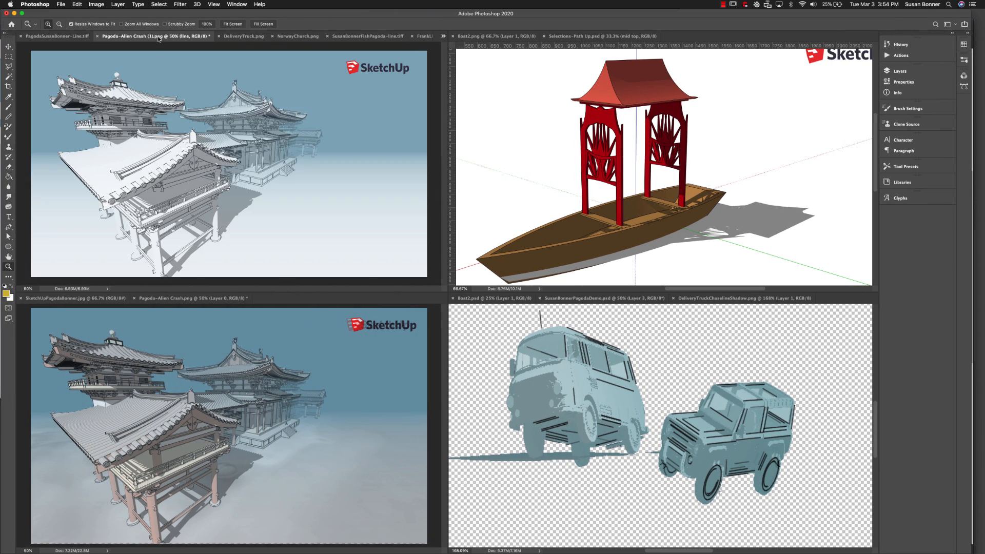
pyautogui.click(253, 36)
pyautogui.moveTo(239, 39); pyautogui.dragTo(693, 36)
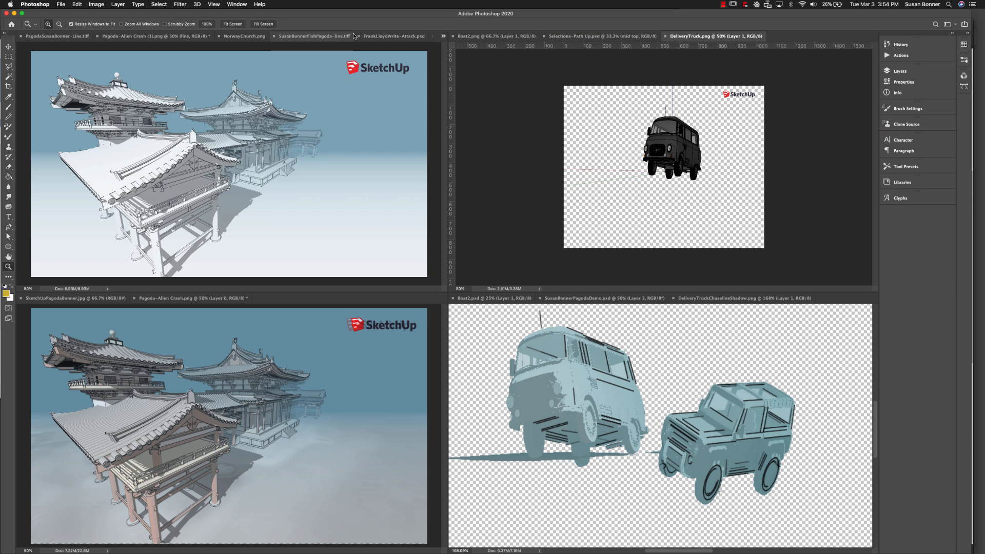
# - Display the pink fish pagoda line image and the grey SketchUp pagoda render in their document groups
pyautogui.click(320, 36)
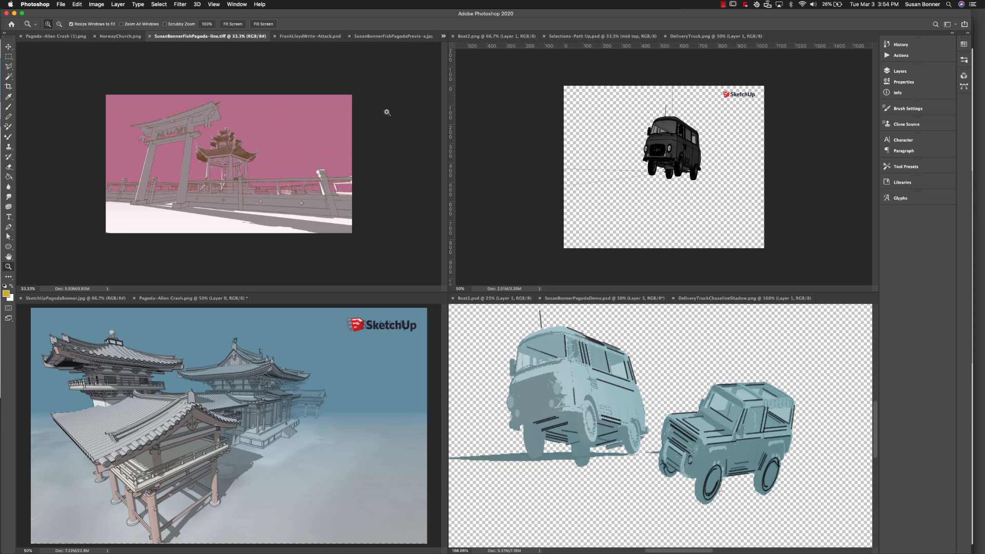
pyautogui.click(233, 301)
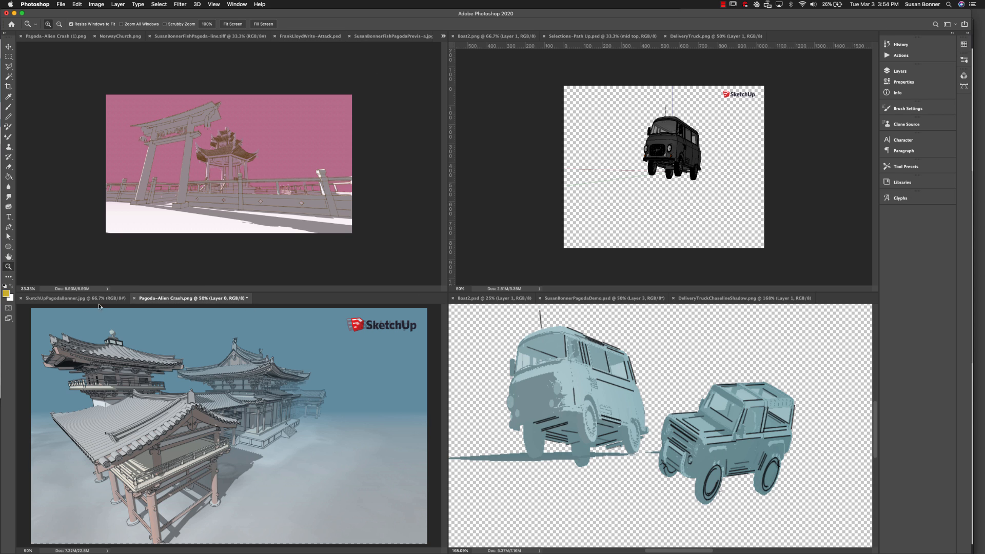
pyautogui.click(76, 298)
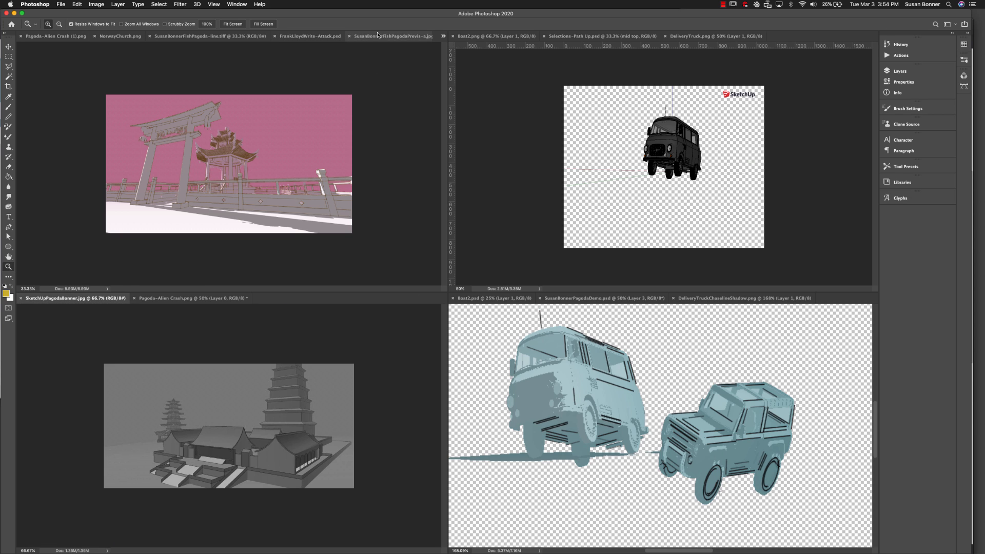
# - View the fish pagoda previs painting at 100%, and bring up the FrankLloydWrite-Attack.psd image
pyautogui.click(393, 36)
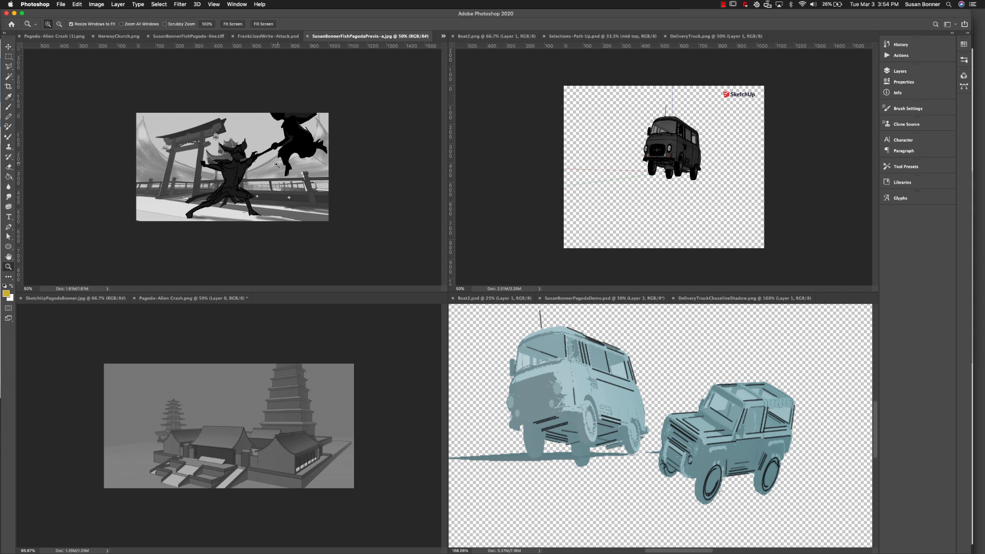
pyautogui.click(274, 182)
pyautogui.click(275, 180)
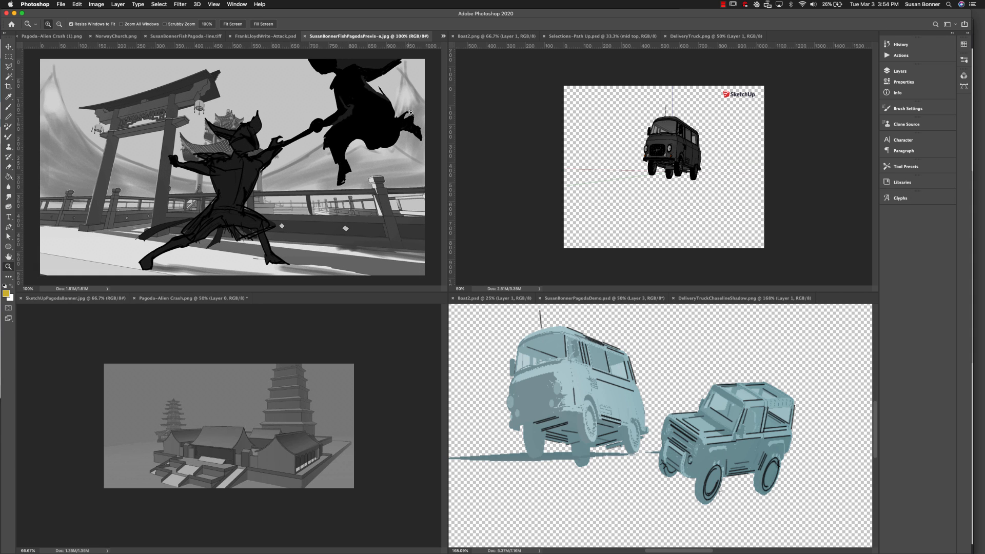
pyautogui.click(444, 36)
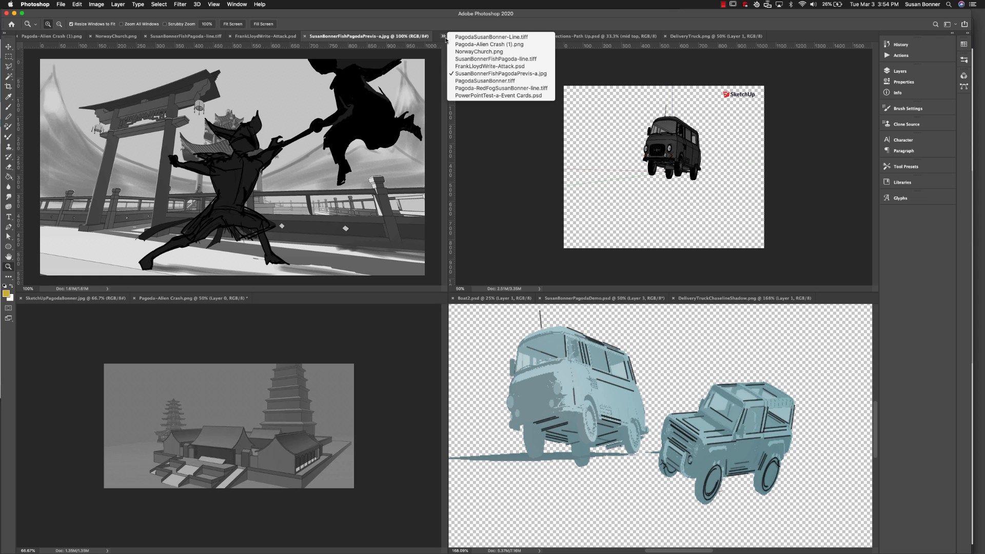
pyautogui.click(277, 39)
pyautogui.click(277, 38)
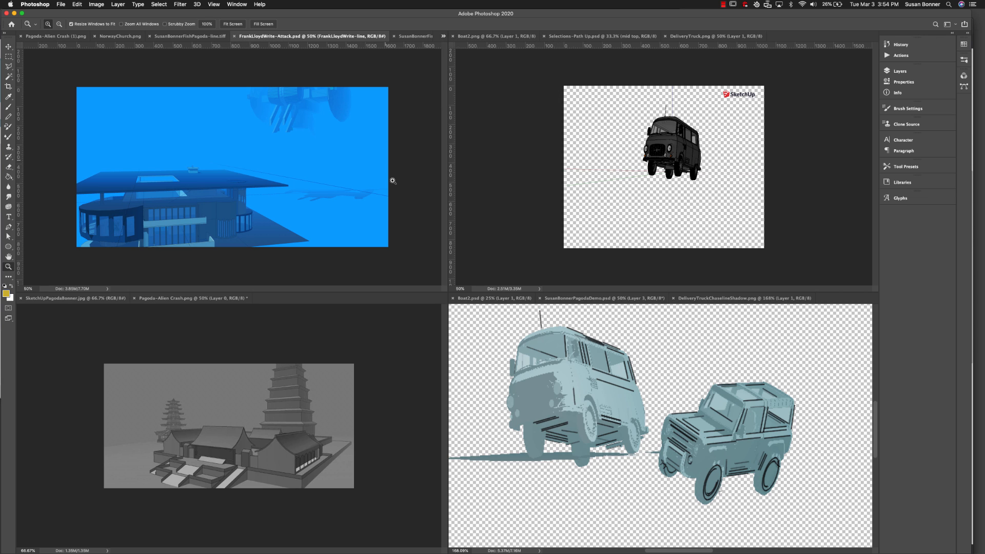
# - Show FrankLloydWrite-Attack.psd in full-screen mode and add a Hue/Saturation adjustment layer with saturation at -100
pyautogui.click(310, 122)
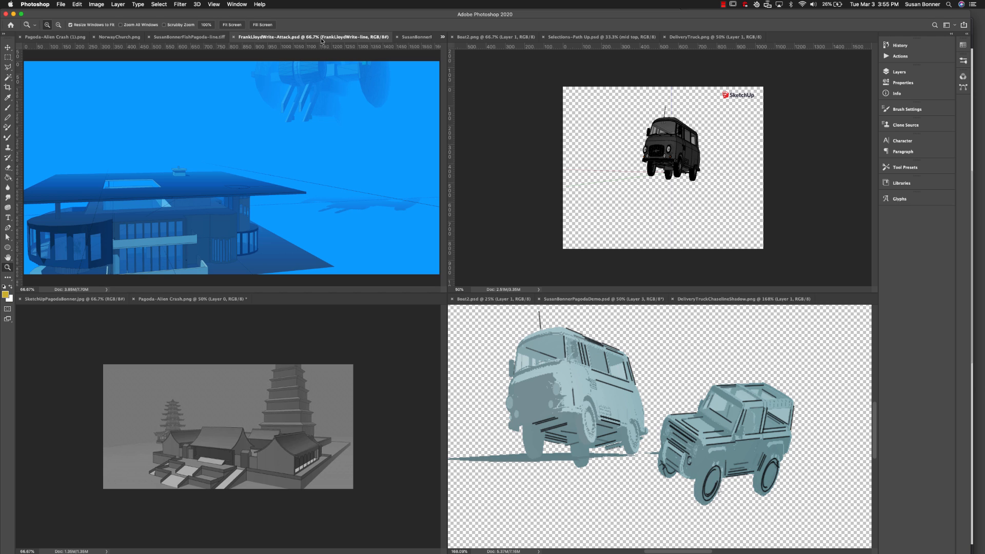
pyautogui.press('f')
pyautogui.click(519, 315)
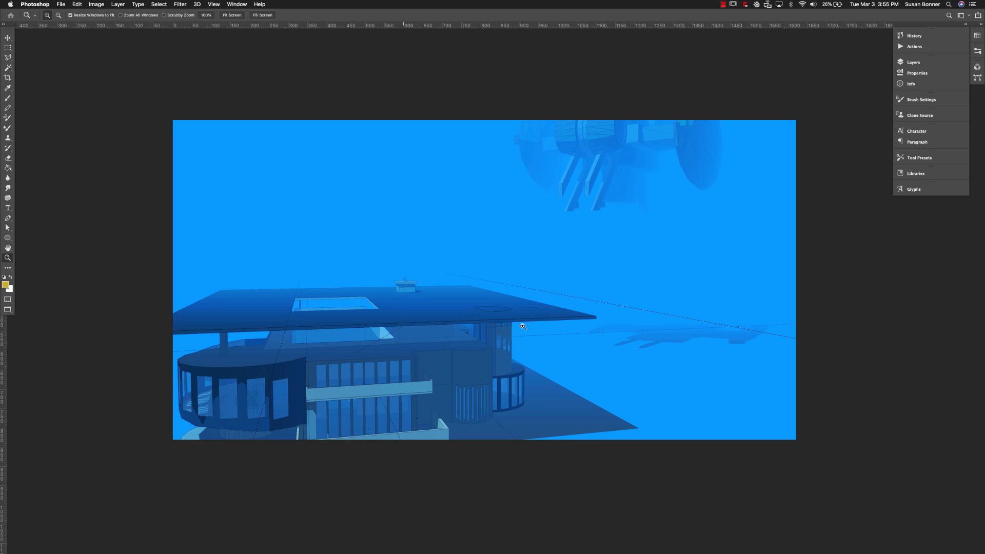
pyautogui.click(541, 346)
pyautogui.keyDown('alt'); pyautogui.click(575, 362); pyautogui.keyUp('alt')
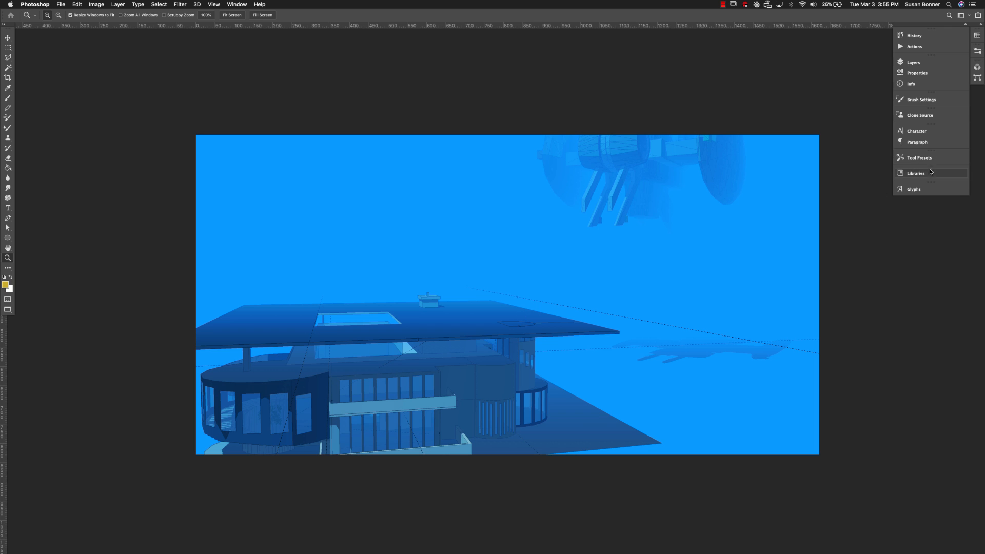
pyautogui.click(937, 62)
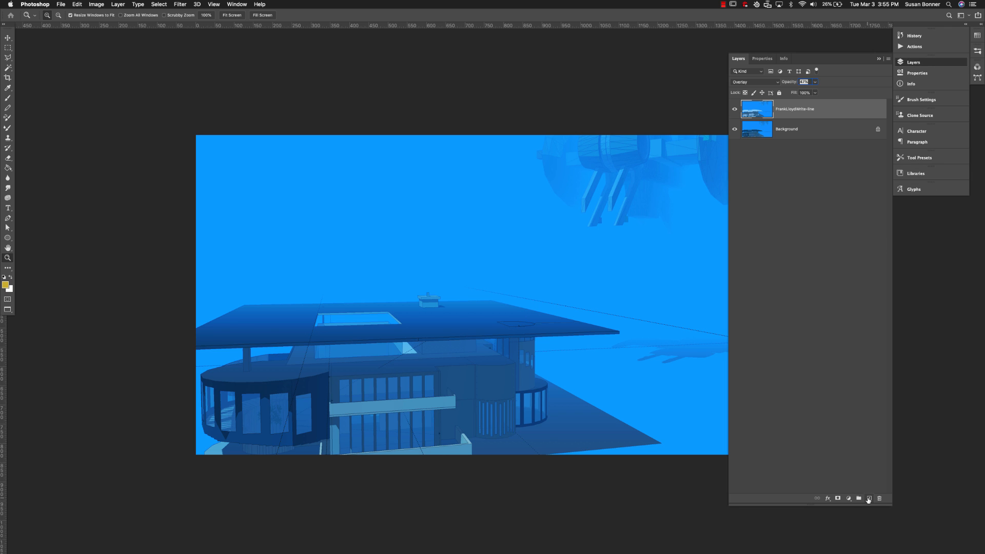
pyautogui.click(849, 498)
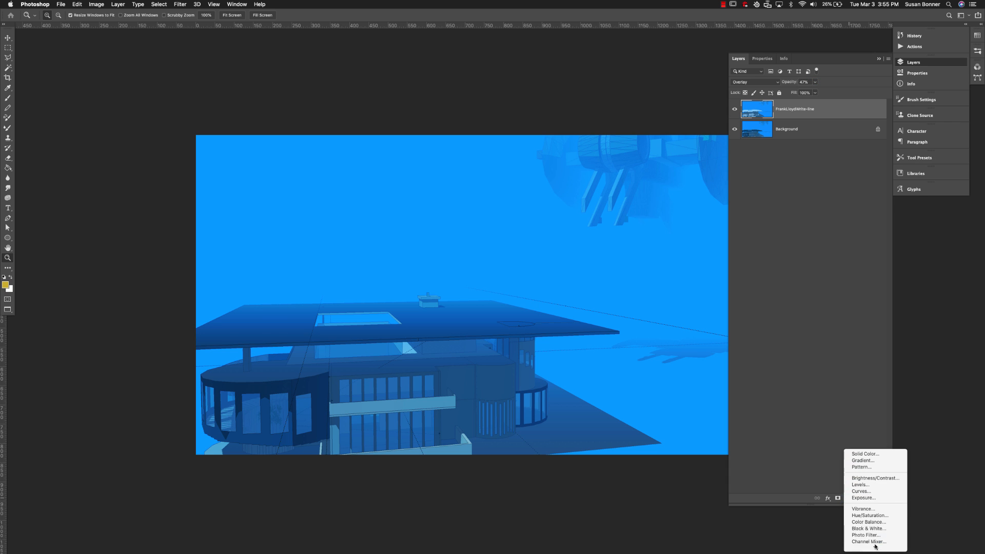
pyautogui.click(870, 515)
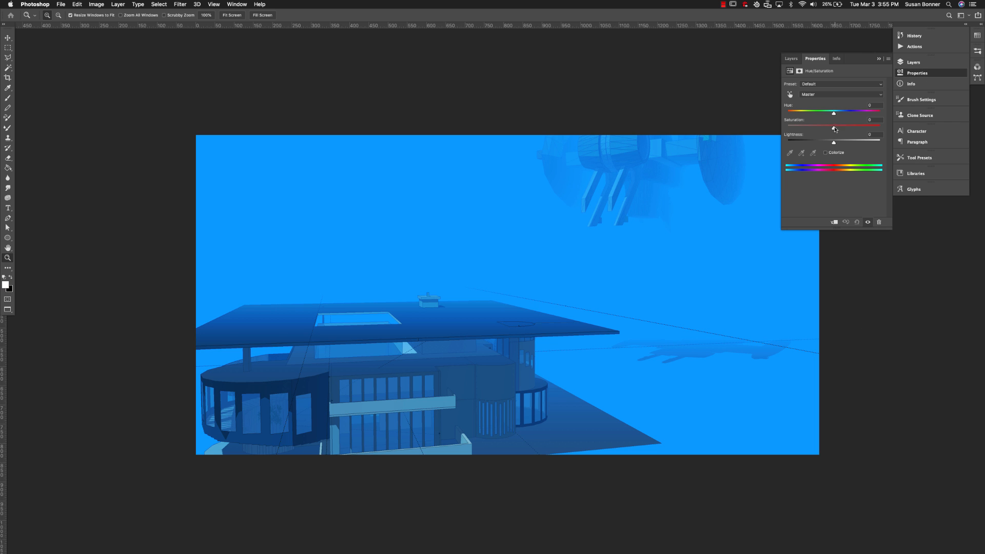
pyautogui.moveTo(834, 127); pyautogui.dragTo(760, 122)
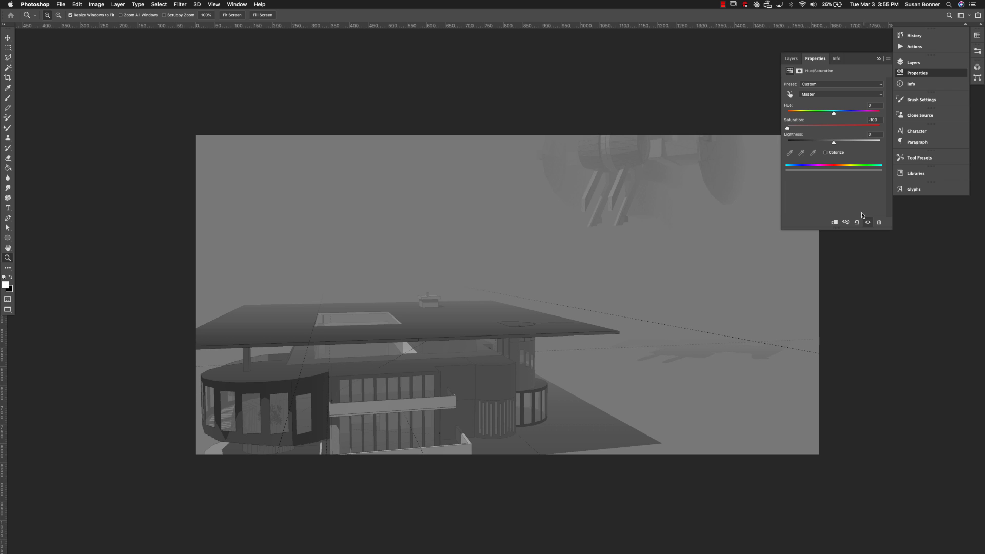
# - On a new layer, roughly sketch laser beams below the spaceship and explosion clouds behind the roof with a small black brush
pyautogui.click(792, 59)
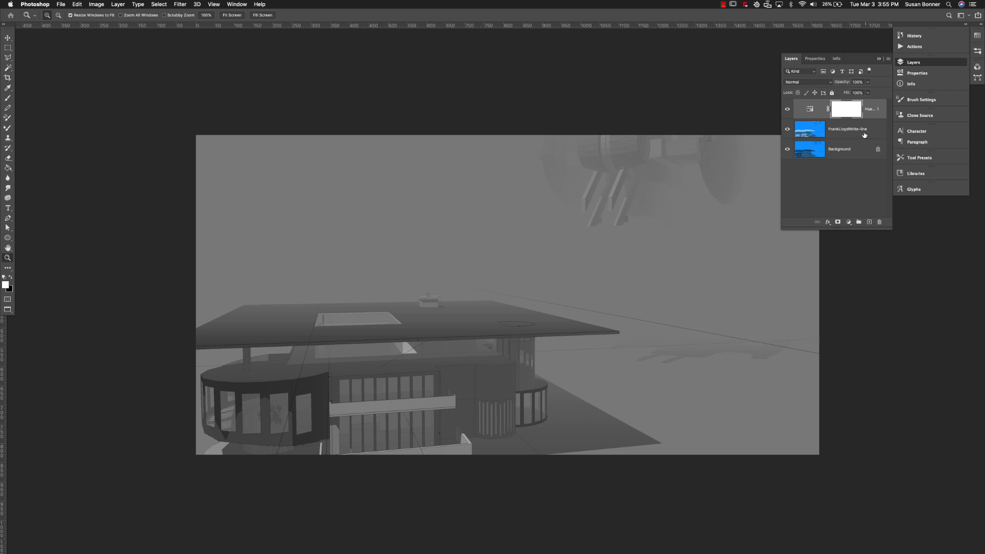
pyautogui.click(870, 222)
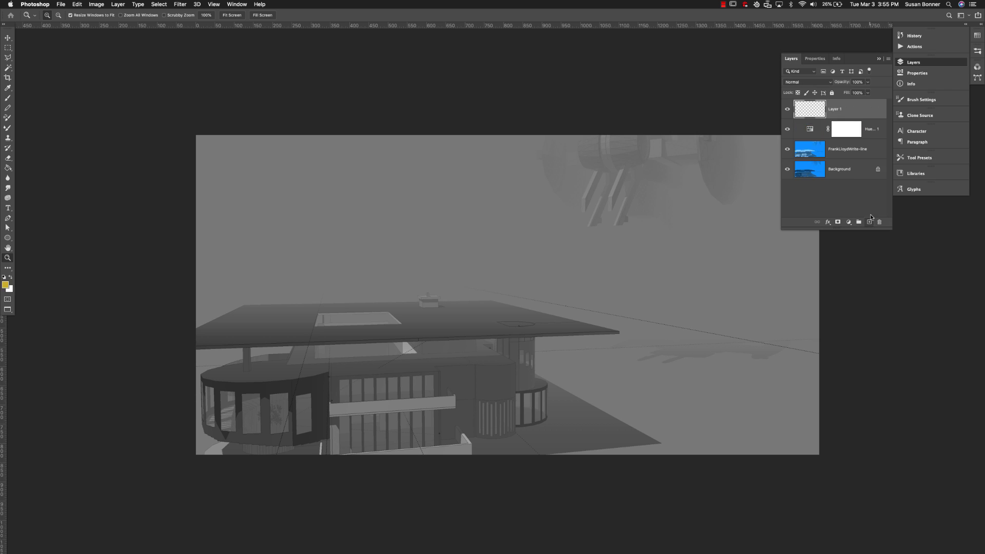
pyautogui.press('b')
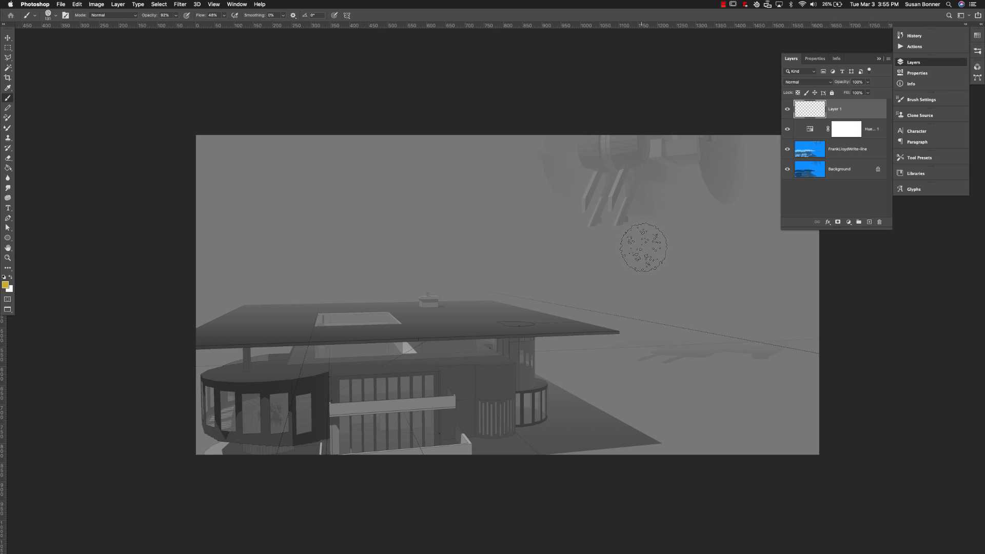
pyautogui.press('[')
pyautogui.press('[')
pyautogui.press('[')
pyautogui.press('[')
pyautogui.press('[')
pyautogui.press('[')
pyautogui.press('[')
pyautogui.press('[')
pyautogui.press('d')
pyautogui.moveTo(590, 234)
pyautogui.mouseDown()
pyautogui.moveTo(558, 295)
pyautogui.moveTo(539, 304)
pyautogui.moveTo(572, 297)
pyautogui.moveTo(603, 221)
pyautogui.moveTo(585, 304)
pyautogui.moveTo(616, 339)
pyautogui.moveTo(580, 391)
pyautogui.mouseUp()
pyautogui.moveTo(526, 286)
pyautogui.mouseDown()
pyautogui.moveTo(506, 303)
pyautogui.moveTo(479, 297)
pyautogui.moveTo(552, 284)
pyautogui.moveTo(582, 227)
pyautogui.mouseUp()
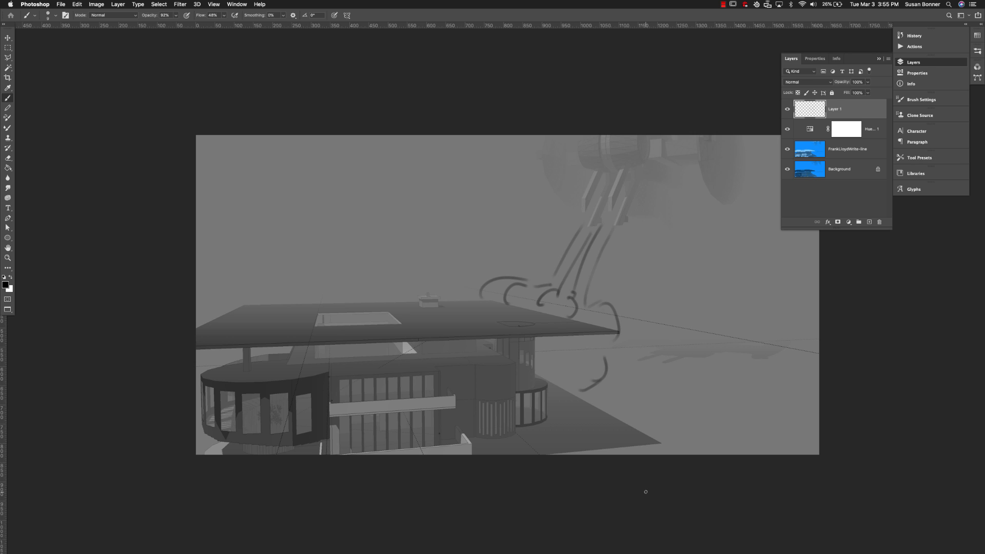
# - Rename the rough sketch layer to "line" and lower its fill to 26%
pyautogui.doubleClick(835, 108)
pyautogui.write('line')
pyautogui.press('Return')
pyautogui.click(870, 93)
pyautogui.moveTo(848, 105); pyautogui.dragTo(841, 103)
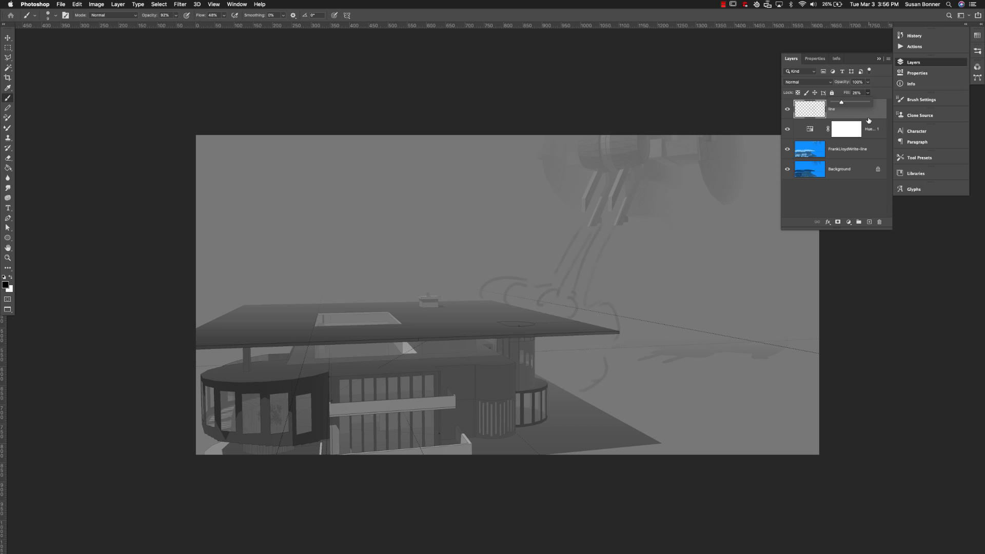
# - Add a new layer above the sketch, look through the brush presets and choose the Hard Round brush
pyautogui.click(869, 222)
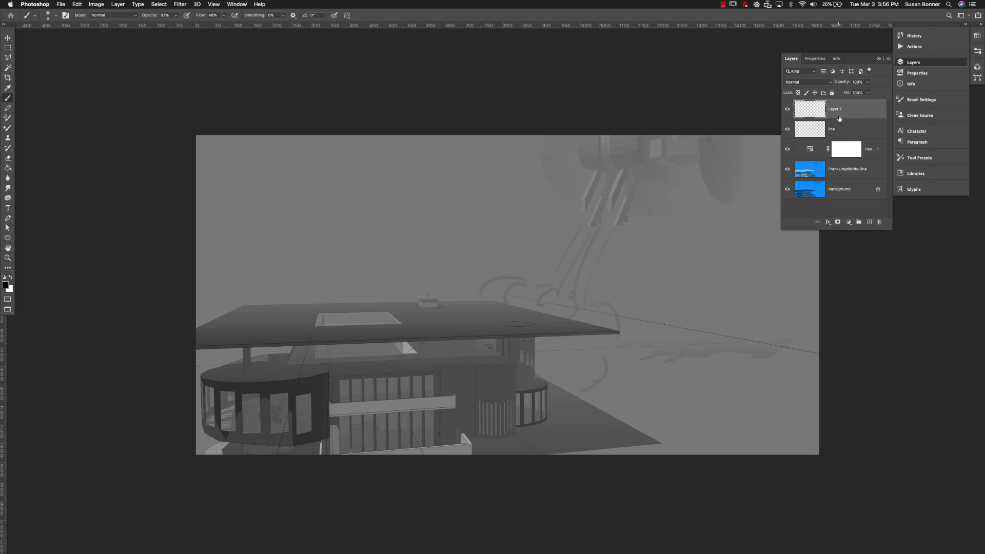
pyautogui.click(29, 17)
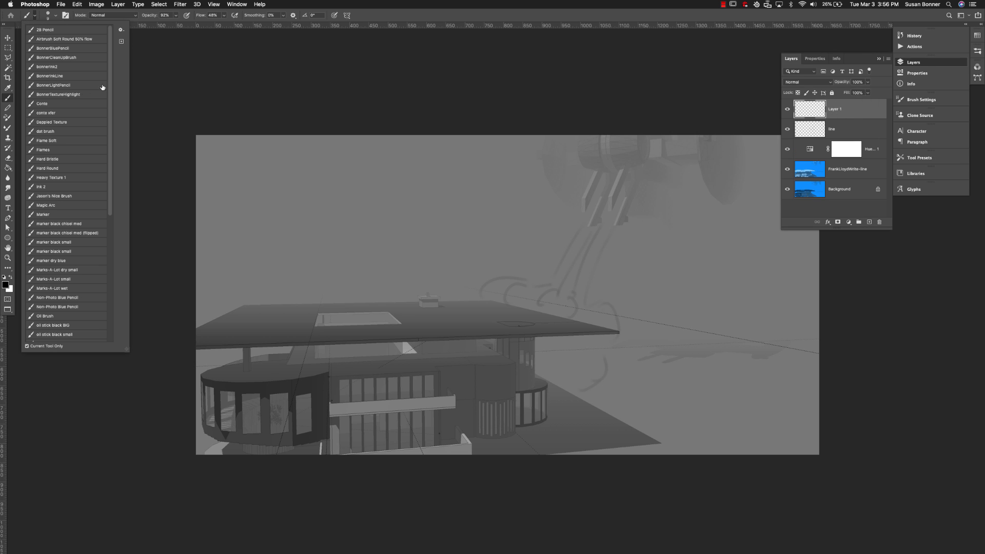
pyautogui.click(55, 15)
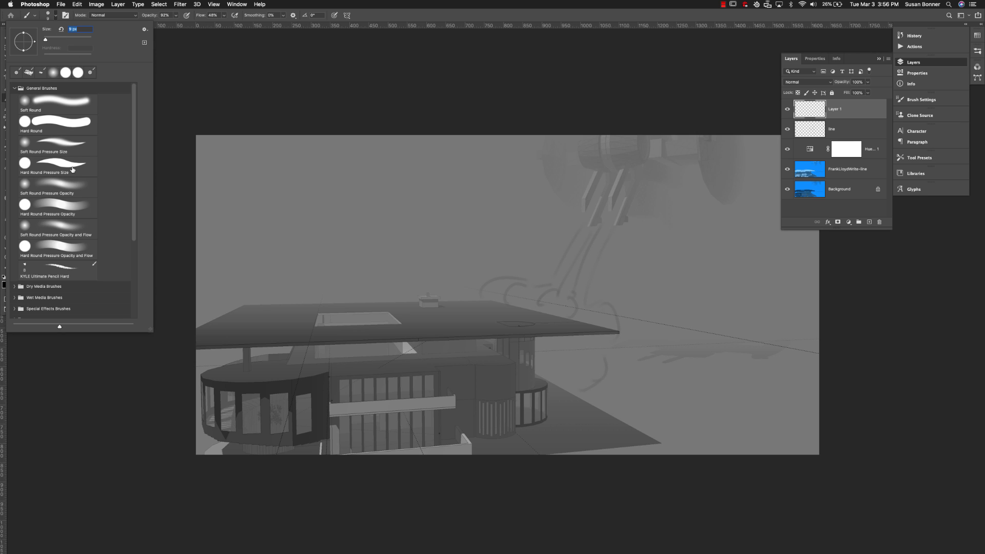
pyautogui.click(72, 169)
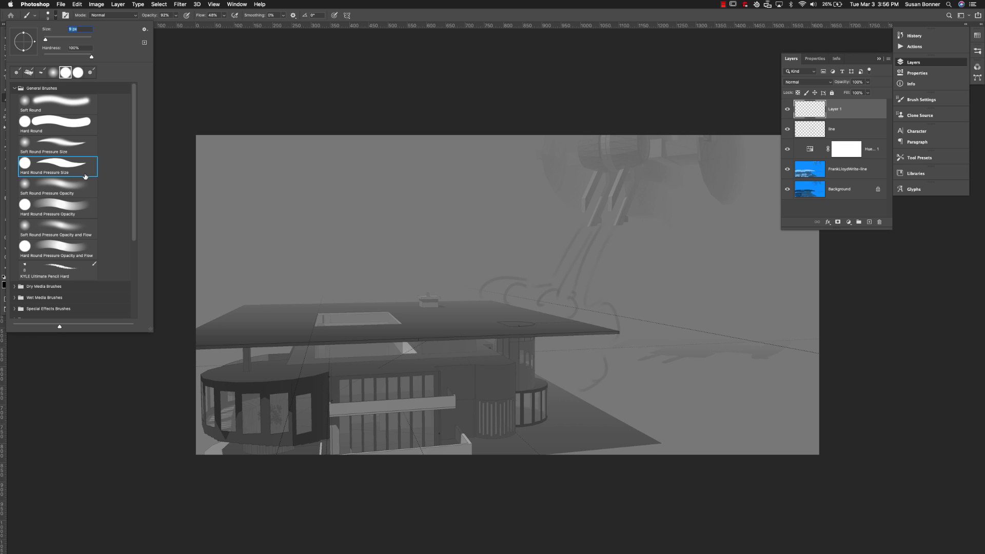
pyautogui.click(83, 126)
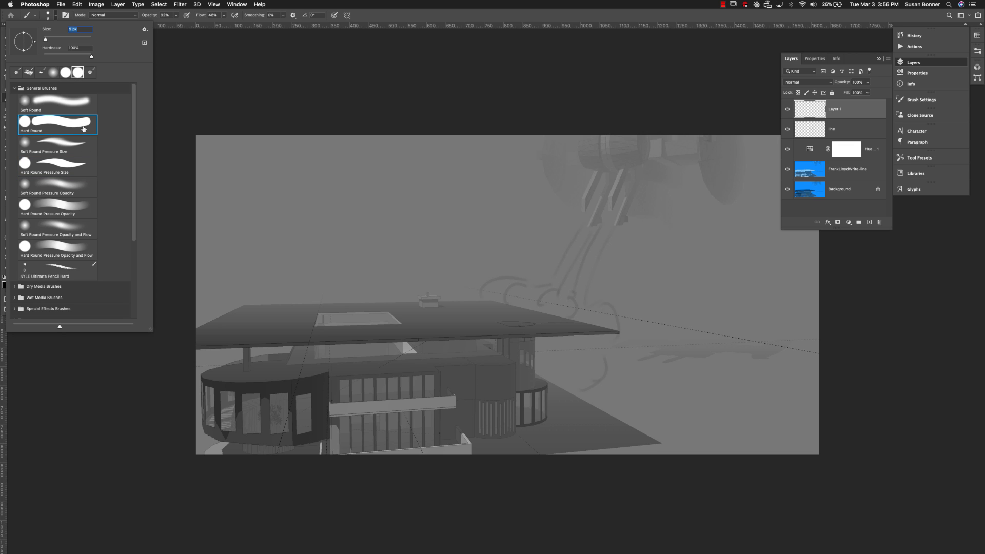
pyautogui.click(410, 18)
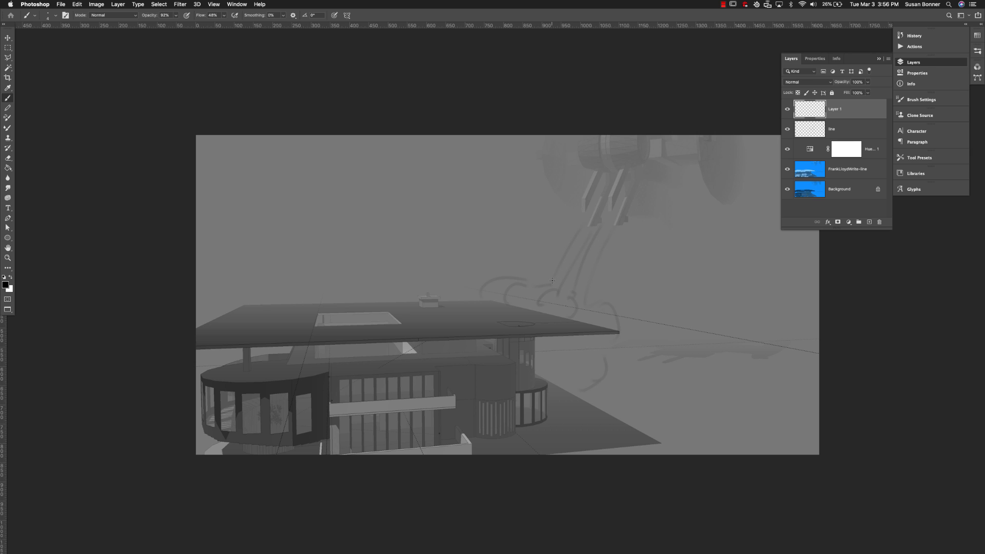
pyautogui.moveTo(583, 218); pyautogui.dragTo(552, 279)
pyautogui.press('super+z')
pyautogui.moveTo(583, 222); pyautogui.dragTo(549, 274)
pyautogui.press('super+z')
# - Raise the brush smoothing and ink the leftmost beam edge, the left explosion puffs and the lower cloud curve
pyautogui.click(283, 15)
pyautogui.moveTo(282, 24); pyautogui.dragTo(286, 25)
pyautogui.moveTo(584, 222)
pyautogui.mouseDown()
pyautogui.moveTo(550, 284)
pyautogui.moveTo(507, 305)
pyautogui.moveTo(498, 279)
pyautogui.moveTo(479, 300)
pyautogui.mouseUp()
pyautogui.moveTo(579, 393)
pyautogui.mouseDown()
pyautogui.moveTo(606, 354)
pyautogui.moveTo(608, 305)
pyautogui.mouseUp()
pyautogui.press('super+z')
# - Set the brush smoothing to 15% and ink the right side of the explosion cloud and the remaining beam edges
pyautogui.click(282, 15)
pyautogui.moveTo(281, 24); pyautogui.dragTo(285, 24)
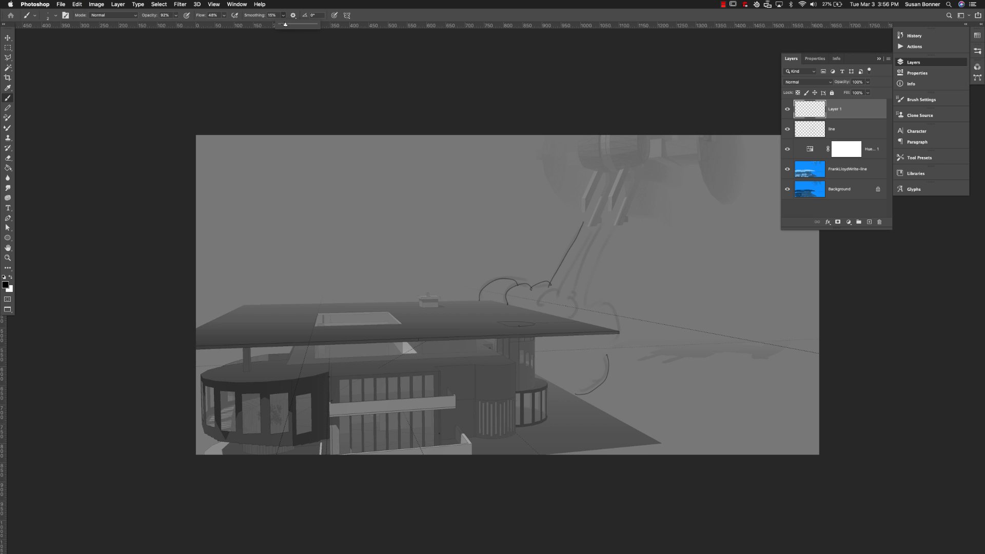
pyautogui.click(607, 355)
pyautogui.moveTo(607, 355)
pyautogui.mouseDown()
pyautogui.moveTo(595, 306)
pyautogui.moveTo(611, 241)
pyautogui.mouseUp()
pyautogui.moveTo(543, 306)
pyautogui.mouseDown()
pyautogui.moveTo(564, 290)
pyautogui.moveTo(591, 230)
pyautogui.moveTo(575, 311)
pyautogui.mouseUp()
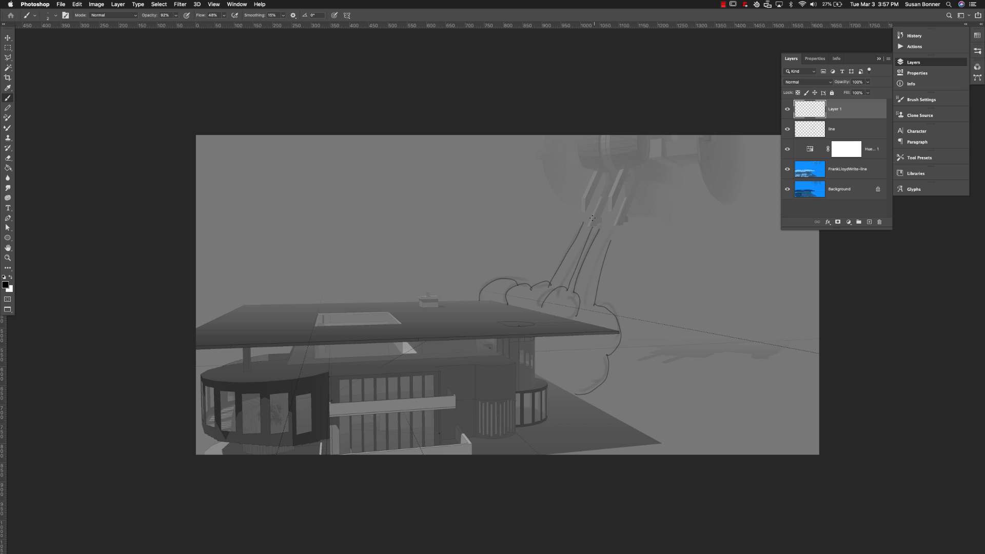
# - Rename the inked layer to "line explosion" and add a new layer named "spaceships"
pyautogui.doubleClick(836, 109)
pyautogui.write('line explosion')
pyautogui.press('Return')
pyautogui.click(869, 221)
pyautogui.doubleClick(838, 108)
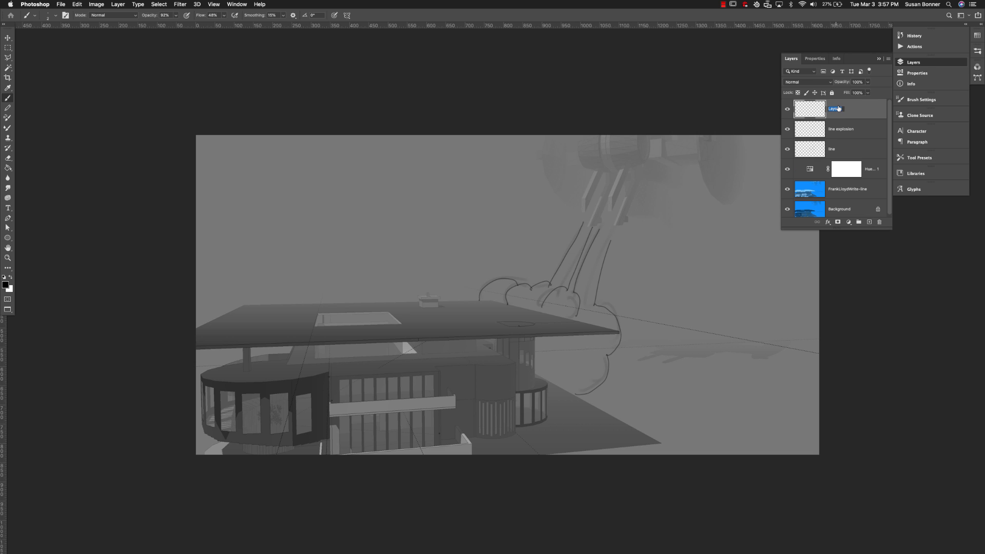
pyautogui.write('spaceshipz')
pyautogui.press('Return')
# - Outline the spaceship's left front leg with connected straight brush lines
pyautogui.press('z')
pyautogui.click(628, 212)
pyautogui.click(519, 286)
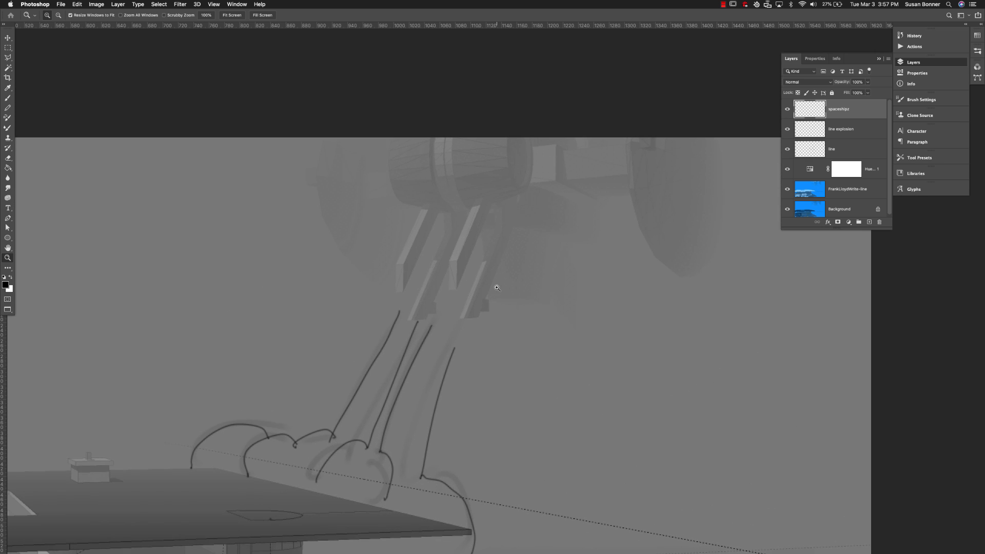
pyautogui.press('b')
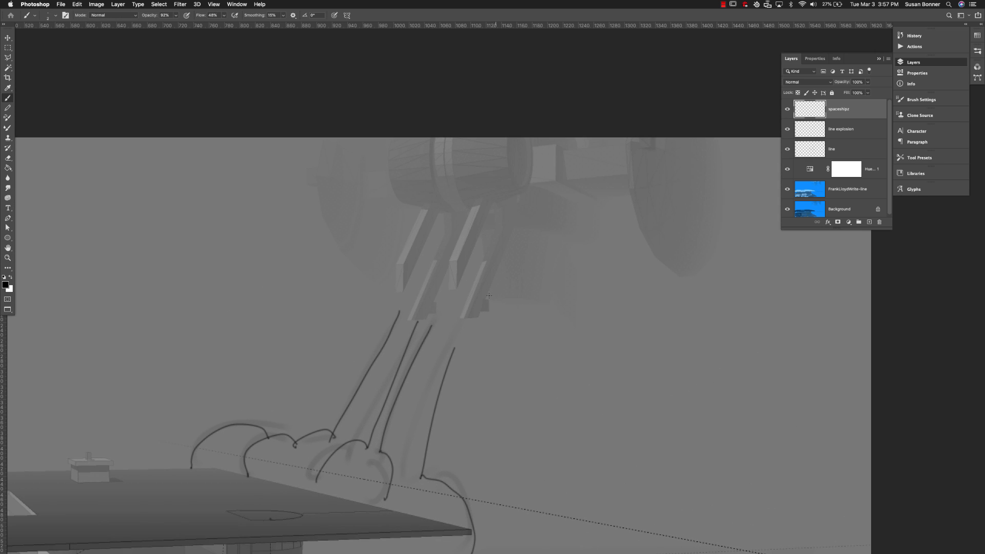
pyautogui.moveTo(398, 264)
pyautogui.mouseDown()
pyautogui.moveTo(395, 286)
pyautogui.moveTo(401, 260)
pyautogui.mouseUp()
pyautogui.keyDown('shift'); pyautogui.click(420, 211); pyautogui.keyUp('shift')
pyautogui.keyDown('shift'); pyautogui.click(404, 262); pyautogui.keyUp('shift')
pyautogui.keyDown('shift'); pyautogui.click(438, 213); pyautogui.keyUp('shift')
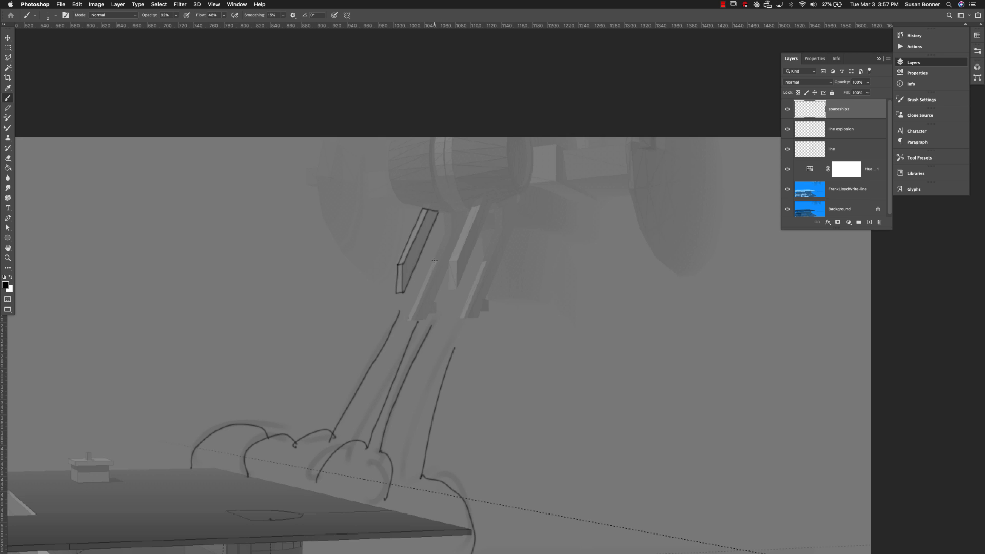
# - Trace the lower part of the left rear leg and the tip of the right front leg
pyautogui.moveTo(434, 261); pyautogui.dragTo(409, 318)
pyautogui.moveTo(439, 261); pyautogui.dragTo(411, 319)
pyautogui.moveTo(450, 262); pyautogui.dragTo(457, 287)
pyautogui.press('super+z')
pyautogui.press('super+shift+z')
# - Complete the outline of the spaceship's right front leg up to the hull
pyautogui.moveTo(477, 206); pyautogui.dragTo(451, 261)
pyautogui.moveTo(478, 198); pyautogui.dragTo(459, 259)
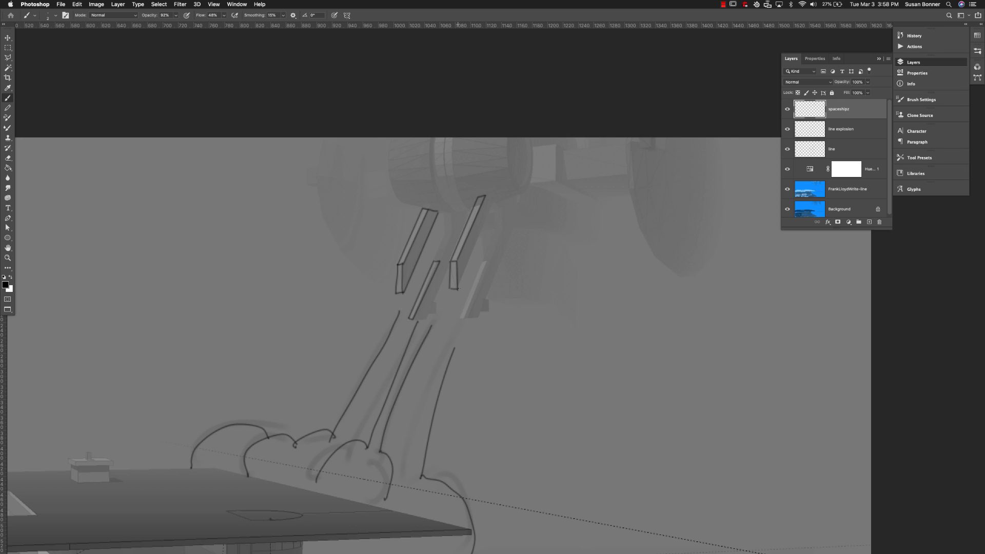
pyautogui.moveTo(494, 196); pyautogui.dragTo(458, 289)
pyautogui.moveTo(482, 196); pyautogui.dragTo(494, 194)
# - Draw the upper joint of the left rear leg and outline the right rear leg with its hull bracket
pyautogui.moveTo(446, 234)
pyautogui.mouseDown()
pyautogui.moveTo(435, 261)
pyautogui.moveTo(444, 212)
pyautogui.moveTo(453, 232)
pyautogui.moveTo(438, 263)
pyautogui.mouseUp()
pyautogui.moveTo(484, 262); pyautogui.dragTo(461, 316)
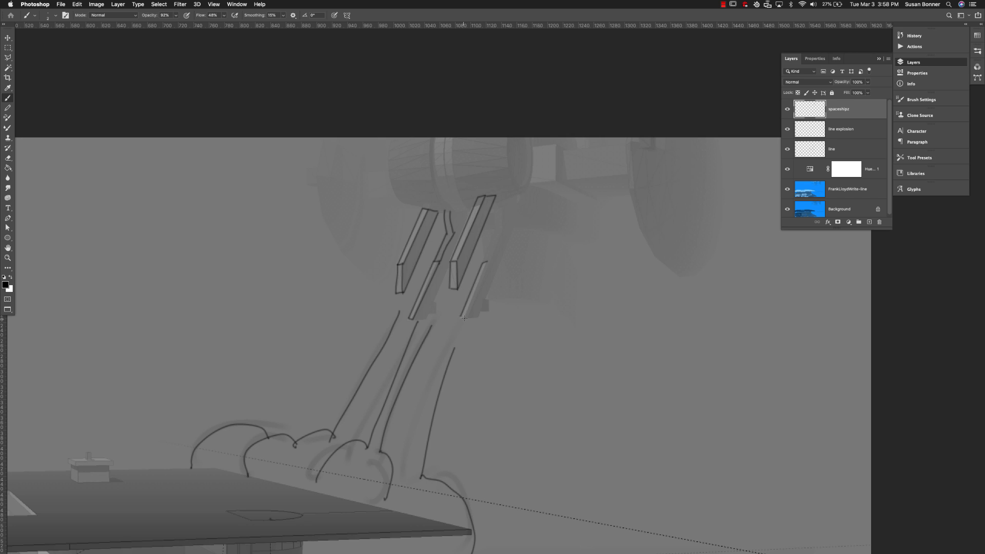
pyautogui.moveTo(486, 262); pyautogui.dragTo(464, 319)
pyautogui.moveTo(485, 262); pyautogui.dragTo(482, 234)
pyautogui.keyDown('shift'); pyautogui.click(502, 229); pyautogui.keyUp('shift')
pyautogui.keyDown('shift'); pyautogui.click(487, 260); pyautogui.keyUp('shift')
pyautogui.moveTo(503, 230); pyautogui.dragTo(500, 203)
# - Draw the lower edge of the spaceship's cylindrical hull and its curved left end, redoing the curve until it fits
pyautogui.moveTo(450, 213); pyautogui.dragTo(470, 202)
pyautogui.moveTo(450, 212)
pyautogui.mouseDown()
pyautogui.moveTo(403, 203)
pyautogui.moveTo(390, 138)
pyautogui.mouseUp()
pyautogui.press('super+z')
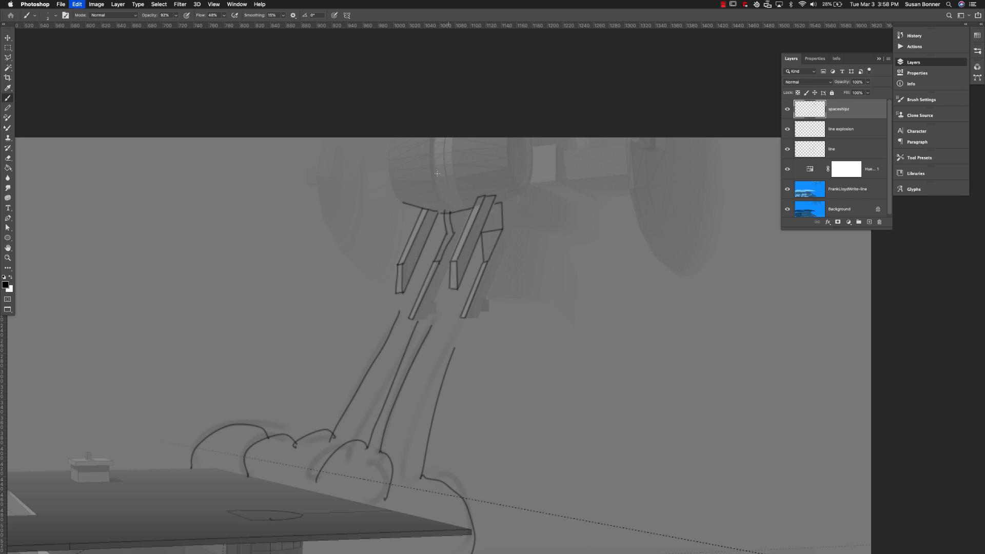
pyautogui.moveTo(403, 205); pyautogui.dragTo(401, 134)
pyautogui.press('super+z')
pyautogui.moveTo(401, 203); pyautogui.dragTo(391, 126)
# - Extend the hull's lower edge to the right and draw the elliptical rim of its right end, redoing failed strokes
pyautogui.moveTo(502, 203)
pyautogui.mouseDown()
pyautogui.moveTo(522, 190)
pyautogui.moveTo(529, 154)
pyautogui.mouseUp()
pyautogui.press('super+z')
pyautogui.moveTo(524, 194); pyautogui.dragTo(507, 137)
pyautogui.press('super+z')
pyautogui.moveTo(516, 191); pyautogui.dragTo(513, 132)
pyautogui.press('super+z')
pyautogui.click(283, 15)
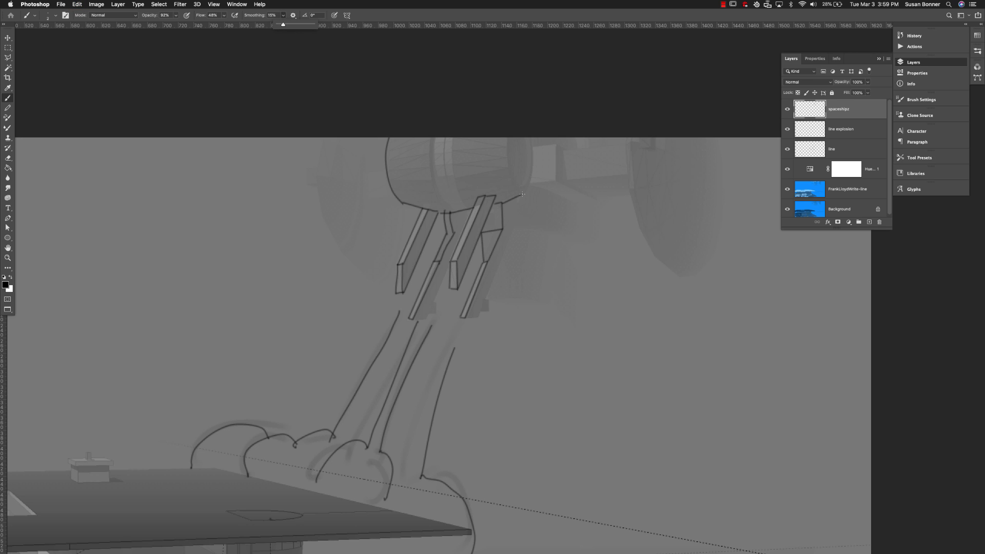
pyautogui.moveTo(523, 194); pyautogui.dragTo(508, 124)
pyautogui.moveTo(525, 190)
pyautogui.mouseDown()
pyautogui.moveTo(530, 132)
pyautogui.moveTo(519, 180)
pyautogui.mouseUp()
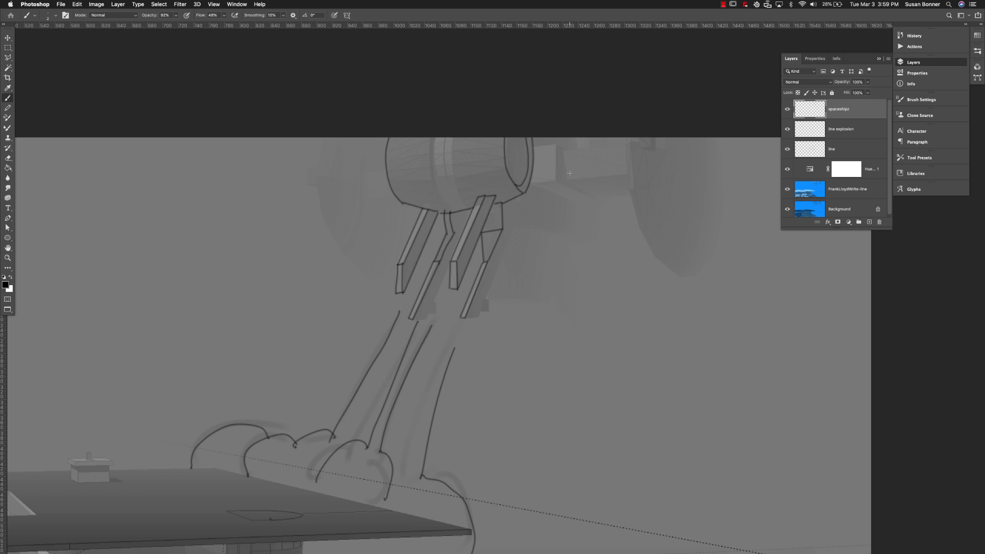
# - Draw the band around the middle of the hull and close the sides and ends of both rear legs
pyautogui.moveTo(451, 211); pyautogui.dragTo(450, 138)
pyautogui.moveTo(445, 213); pyautogui.dragTo(435, 137)
pyautogui.moveTo(478, 317); pyautogui.dragTo(465, 318)
pyautogui.moveTo(512, 234)
pyautogui.mouseDown()
pyautogui.moveTo(509, 203)
pyautogui.moveTo(479, 312)
pyautogui.moveTo(451, 264)
pyautogui.mouseUp()
pyautogui.moveTo(426, 317); pyautogui.dragTo(413, 317)
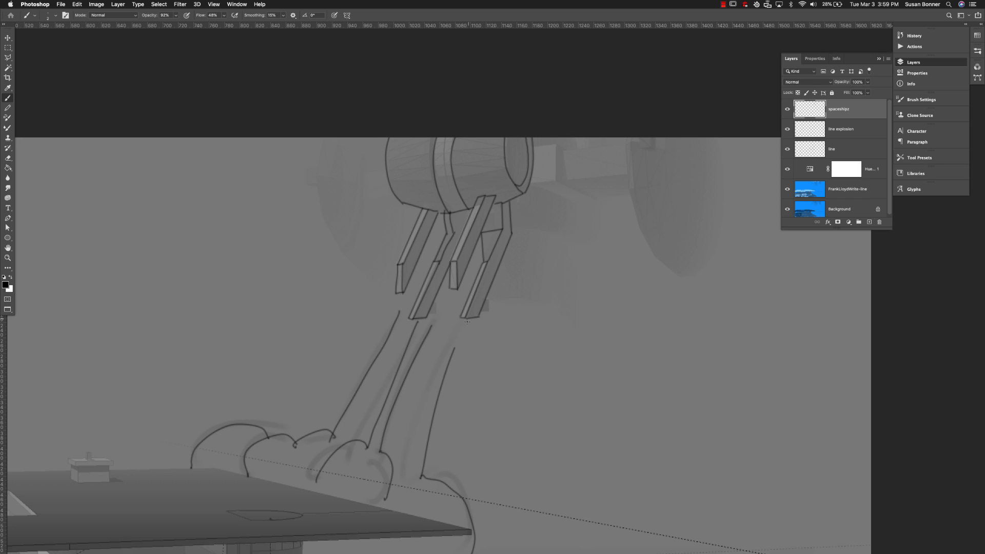
# - Draw small weapon nozzles at the tips of the four spaceship legs
pyautogui.moveTo(471, 319)
pyautogui.mouseDown()
pyautogui.moveTo(467, 327)
pyautogui.moveTo(416, 329)
pyautogui.mouseUp()
pyautogui.moveTo(400, 293); pyautogui.dragTo(397, 302)
pyautogui.moveTo(464, 330); pyautogui.dragTo(414, 334)
pyautogui.moveTo(453, 294); pyautogui.dragTo(457, 298)
pyautogui.press('z')
pyautogui.keyDown('alt'); pyautogui.click(502, 303); pyautogui.keyUp('alt')
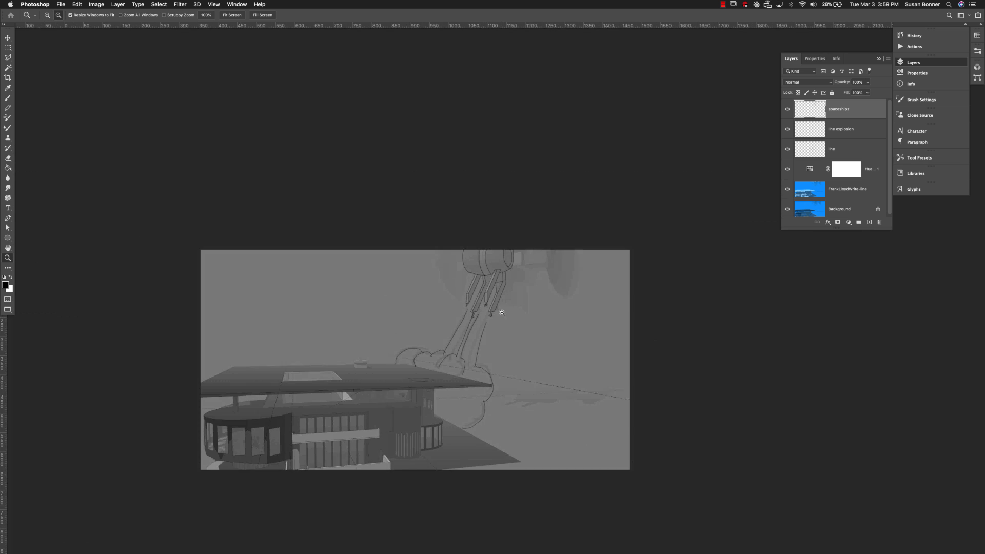
# - Add shadow accents and panel-line details to the left section of the spaceship's hull
pyautogui.click(517, 295)
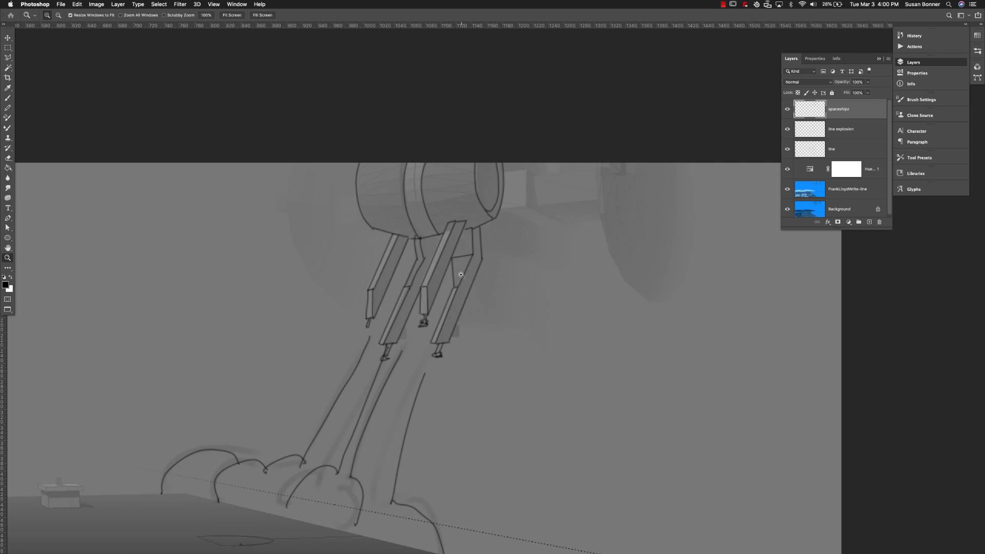
pyautogui.press('b')
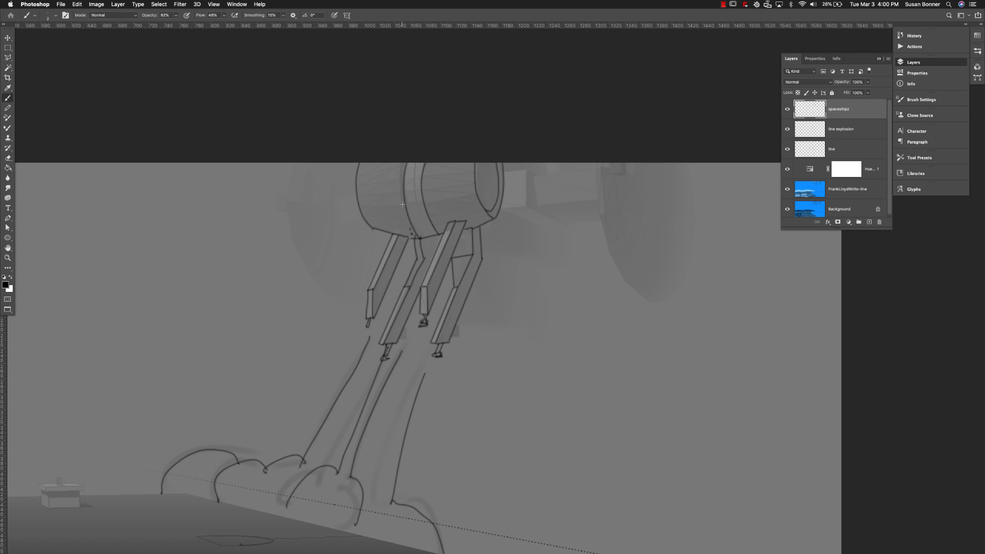
pyautogui.moveTo(403, 204)
pyautogui.mouseDown()
pyautogui.moveTo(410, 230)
pyautogui.moveTo(401, 188)
pyautogui.mouseUp()
pyautogui.moveTo(393, 219); pyautogui.dragTo(377, 216)
pyautogui.moveTo(384, 219)
pyautogui.mouseDown()
pyautogui.moveTo(393, 219)
pyautogui.moveTo(362, 210)
pyautogui.moveTo(359, 163)
pyautogui.mouseUp()
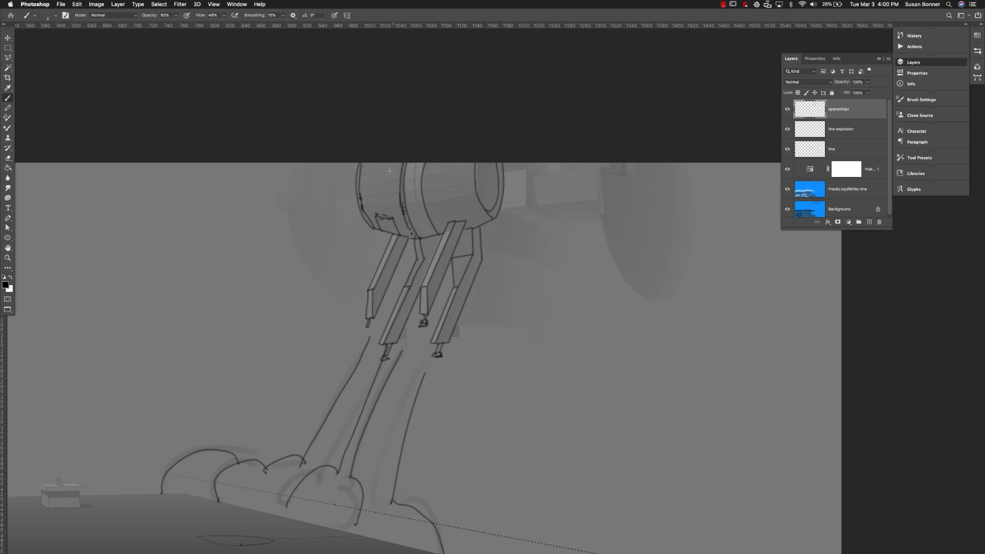
pyautogui.moveTo(363, 207); pyautogui.dragTo(403, 207)
pyautogui.moveTo(370, 184); pyautogui.dragTo(386, 185)
pyautogui.moveTo(388, 187); pyautogui.dragTo(391, 202)
pyautogui.press('z')
pyautogui.keyDown('alt'); pyautogui.scroll(-5, 473, 301); pyautogui.keyUp('alt')
pyautogui.moveTo(491, 352); pyautogui.dragTo(508, 318)
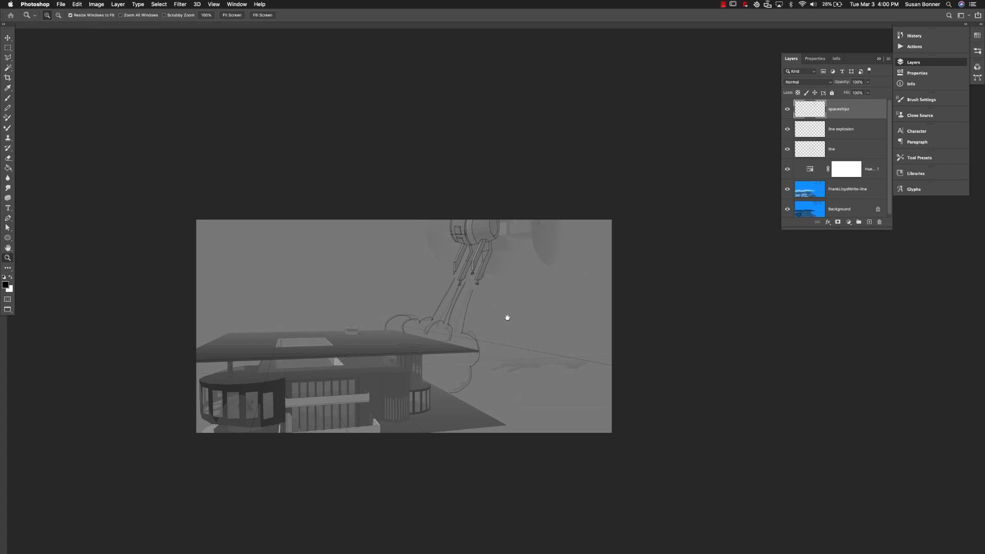
# - Show the rulers, and lower the spaceships layer's opacity to 88% after hiding and reshowing it for comparison
pyautogui.press('super+r')
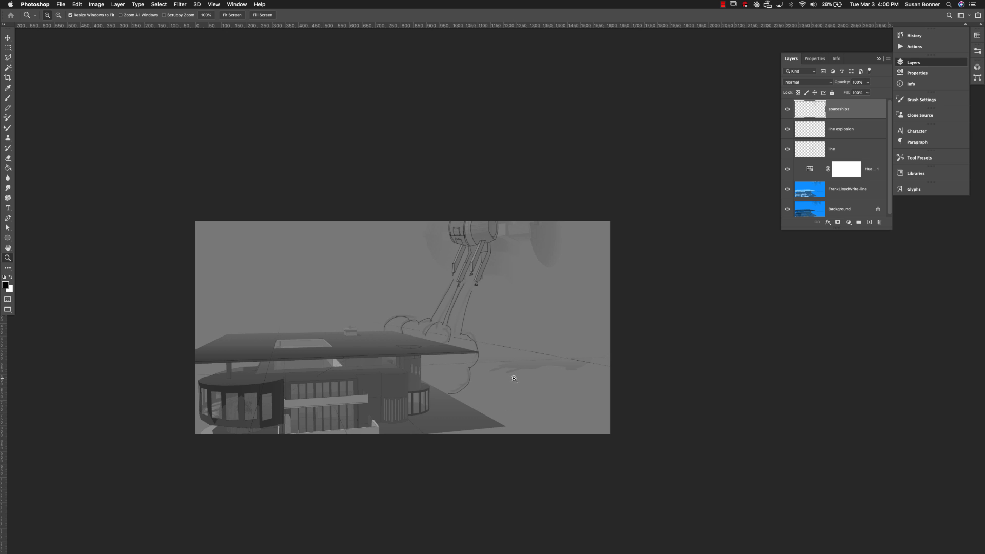
pyautogui.click(491, 303)
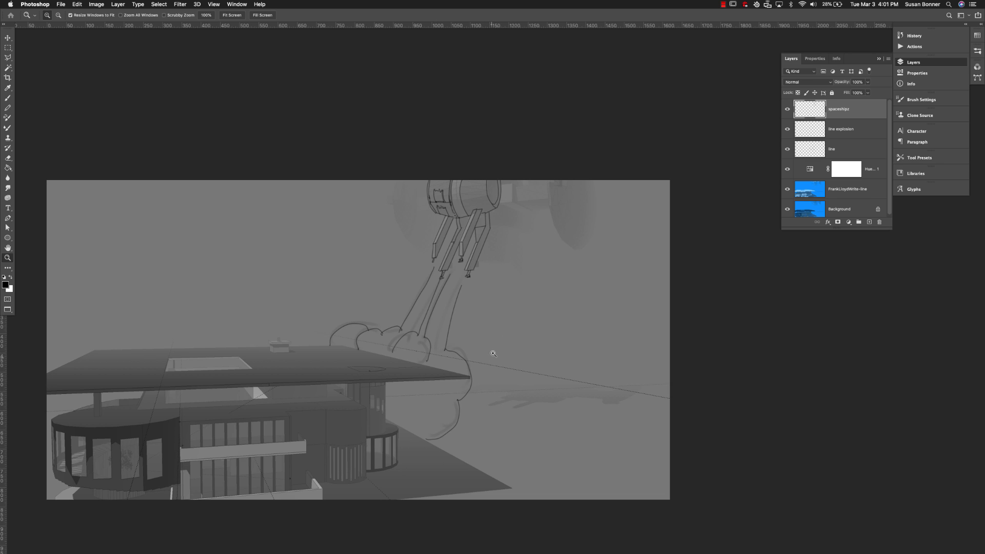
pyautogui.click(787, 109)
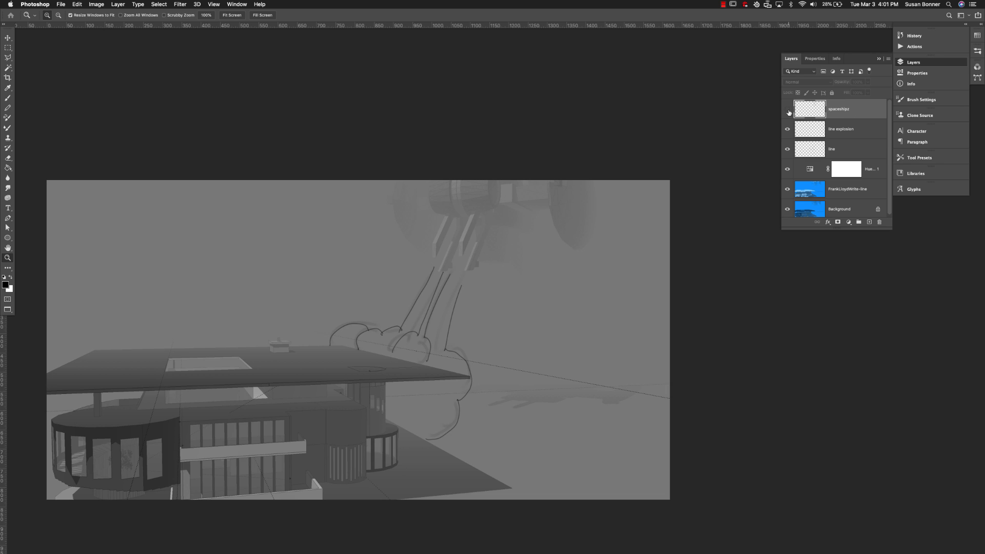
pyautogui.click(788, 109)
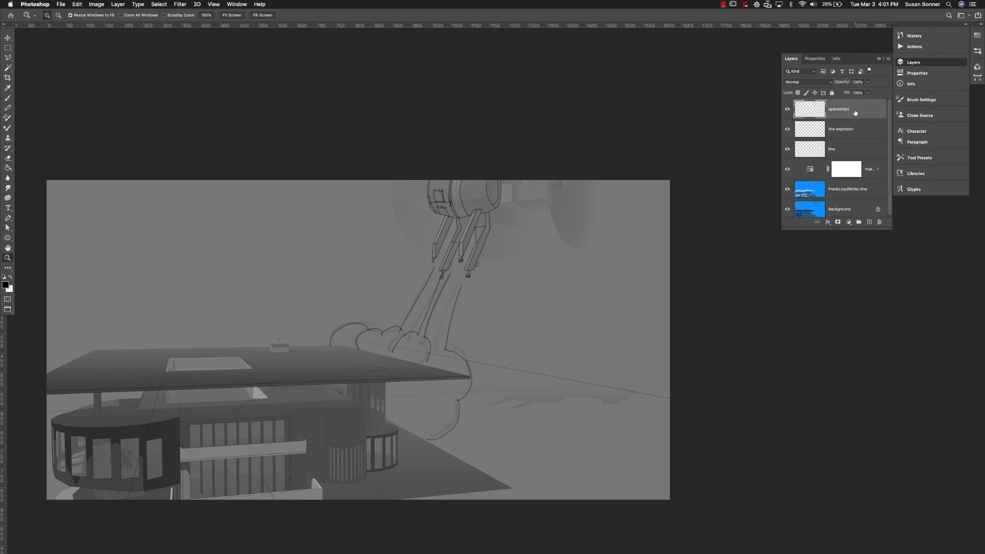
pyautogui.click(868, 82)
pyautogui.moveTo(869, 93); pyautogui.dragTo(856, 95)
# - Trace the roof's rear edge with straight brush lines on both sides of the small rooftop structure
pyautogui.press('b')
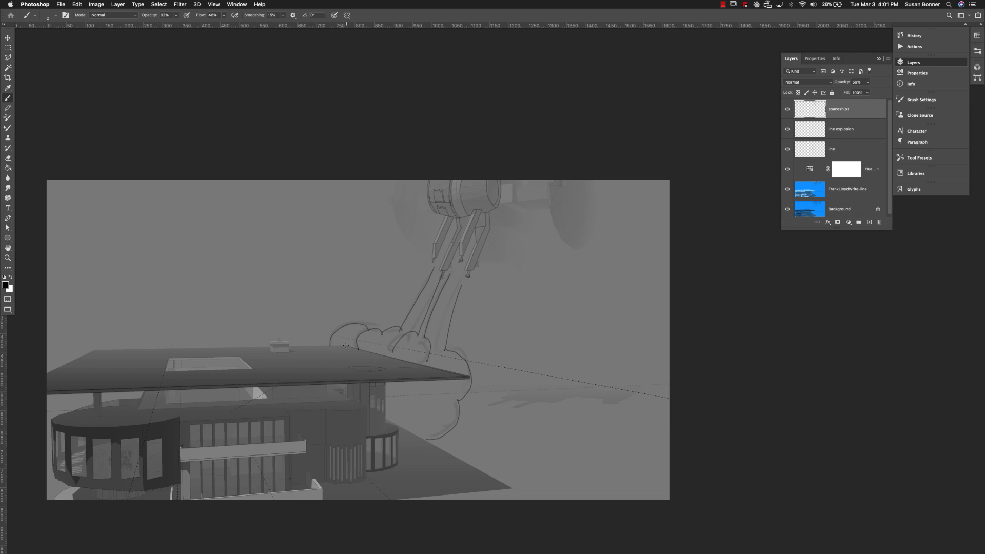
pyautogui.keyDown('shift'); pyautogui.click(289, 348); pyautogui.keyUp('shift')
pyautogui.keyDown('shift'); pyautogui.click(290, 347); pyautogui.keyUp('shift')
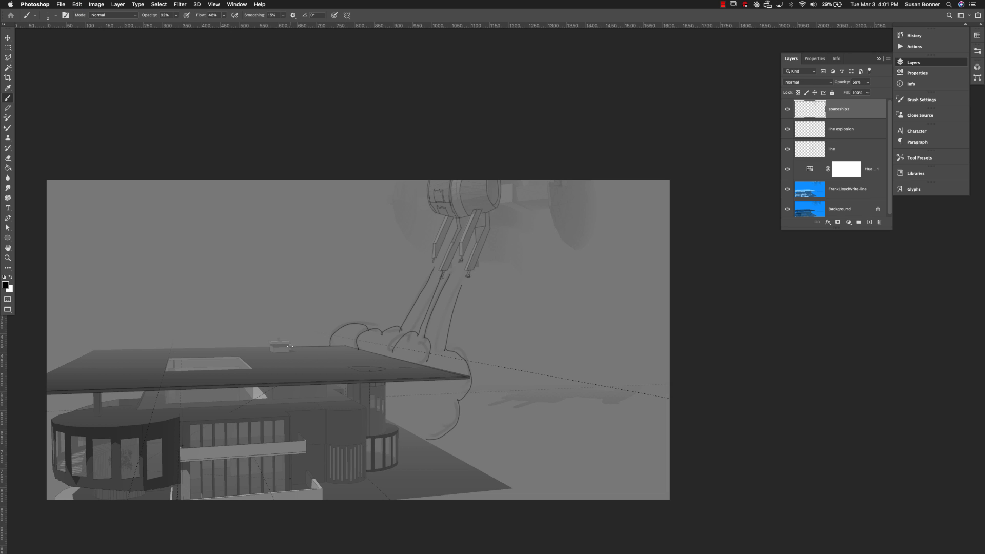
pyautogui.keyDown('shift'); pyautogui.click(94, 349); pyautogui.keyUp('shift')
# - Compare the image with the FrankLloydWrite-line layer off and on, and hide the Background layer
pyautogui.click(788, 190)
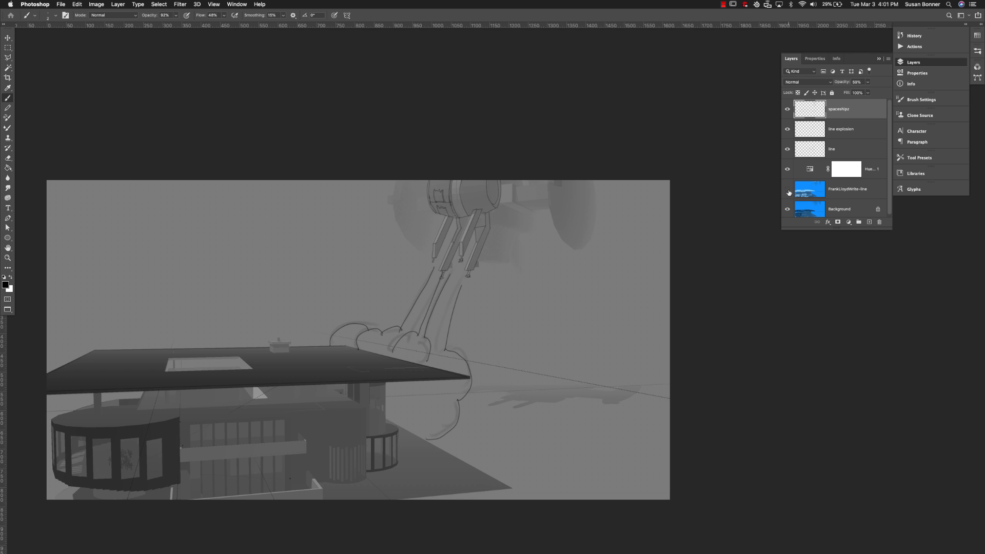
pyautogui.click(788, 189)
pyautogui.click(788, 209)
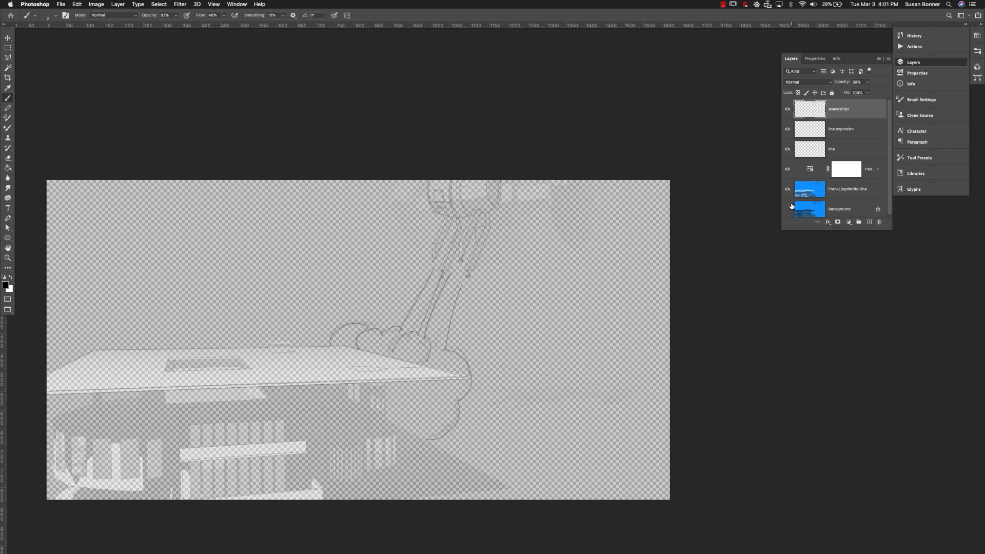
# - Add a new empty layer and place it directly above the Background layer
pyautogui.moveTo(851, 229); pyautogui.dragTo(850, 273)
pyautogui.click(869, 265)
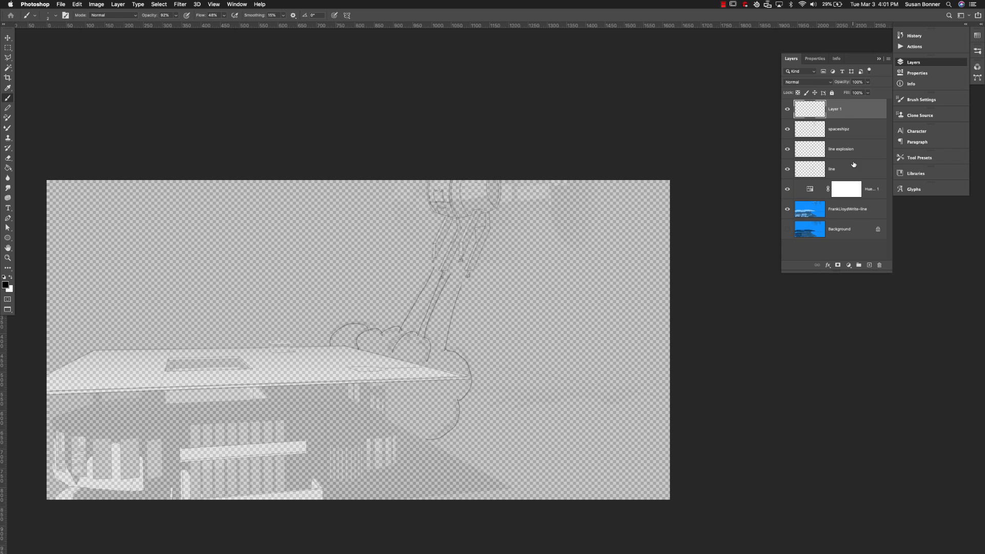
pyautogui.moveTo(850, 108); pyautogui.dragTo(849, 234)
pyautogui.moveTo(842, 111); pyautogui.dragTo(849, 220)
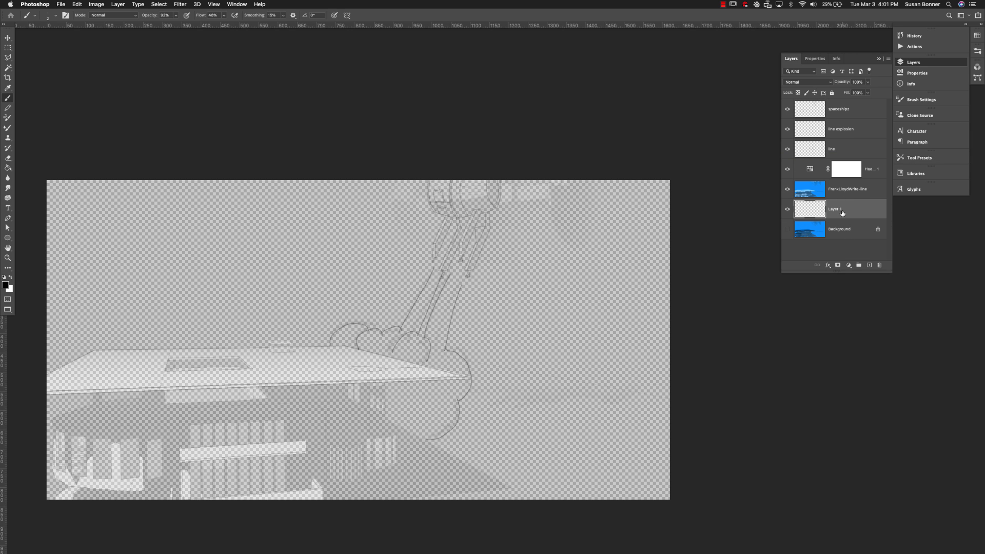
# - Convert the Background into a regular layer named Layer 0 and move the empty Layer 1 beneath it
pyautogui.doubleClick(866, 232)
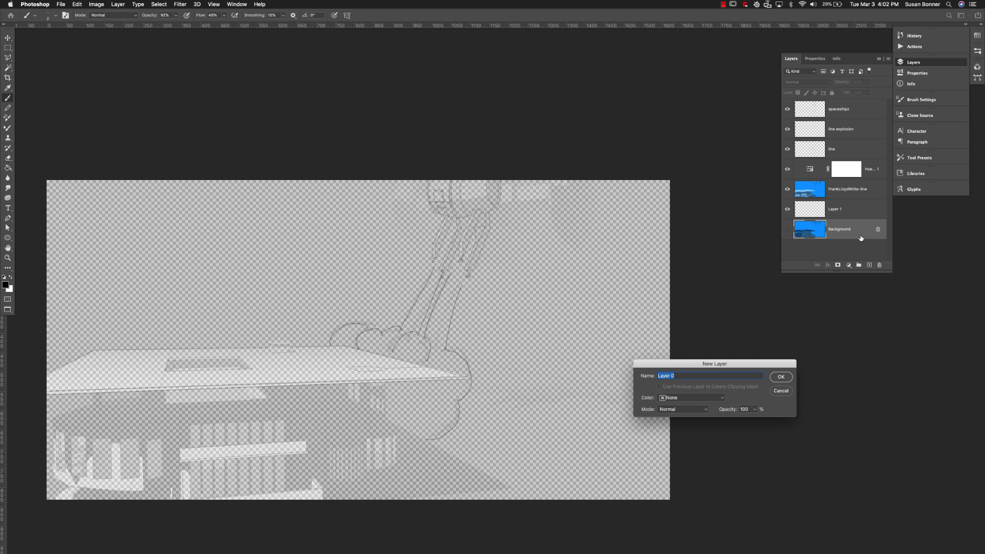
pyautogui.click(783, 377)
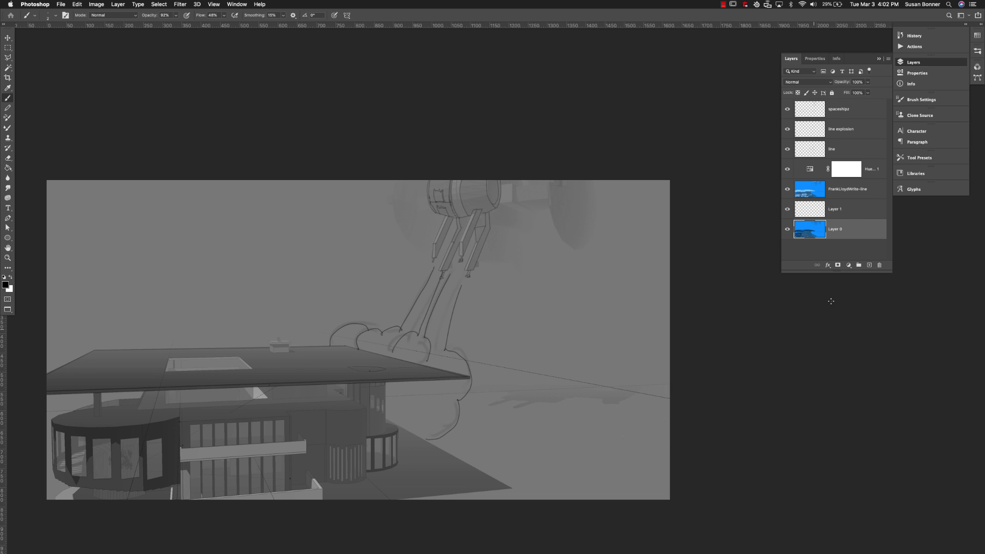
pyautogui.moveTo(849, 214); pyautogui.dragTo(850, 239)
# - Fill the bottom layer, Layer 1, with white using the Paint Bucket
pyautogui.press('g')
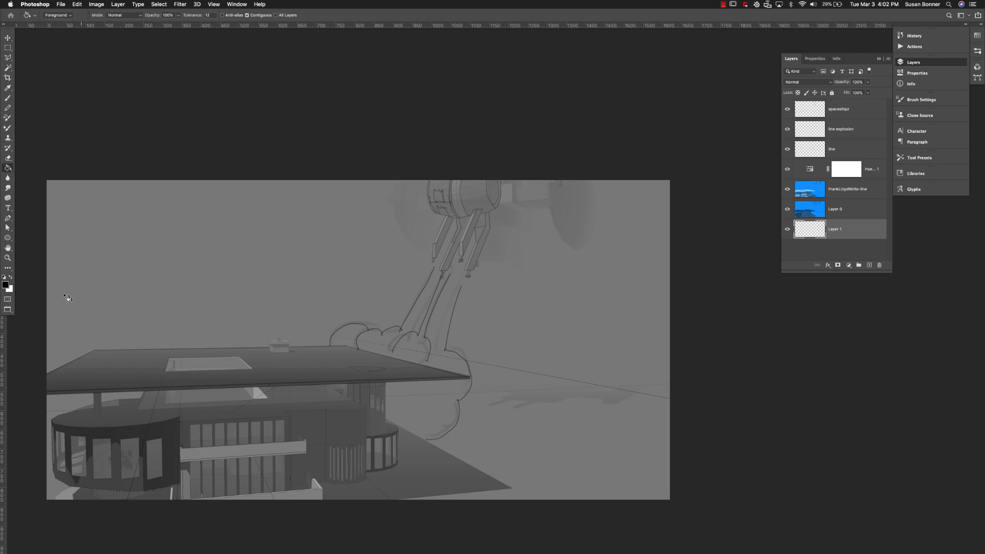
pyautogui.click(11, 278)
pyautogui.click(514, 431)
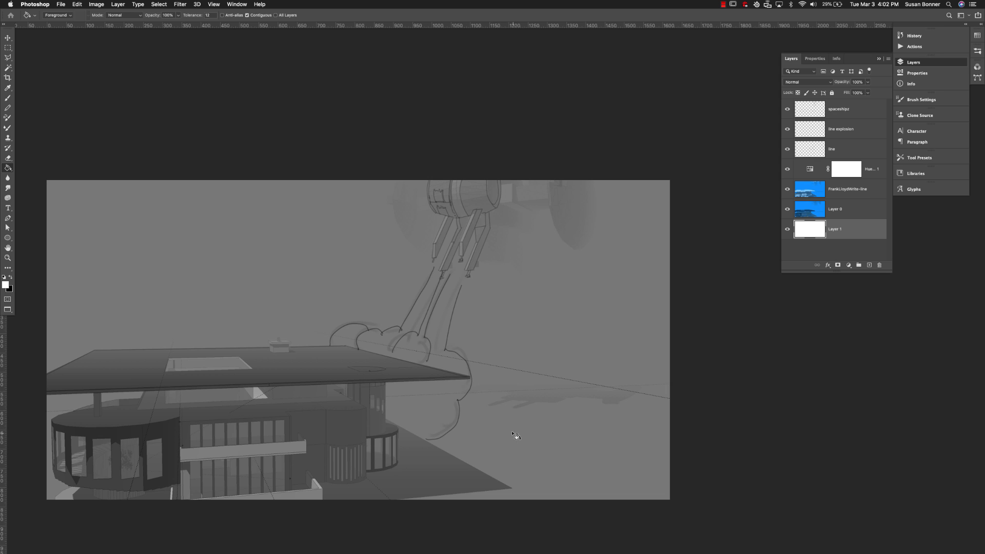
# - Hide the FrankLloydWrite-line and Layer 0 layers to show only the ink lines on white, comparing against the render
pyautogui.click(863, 192)
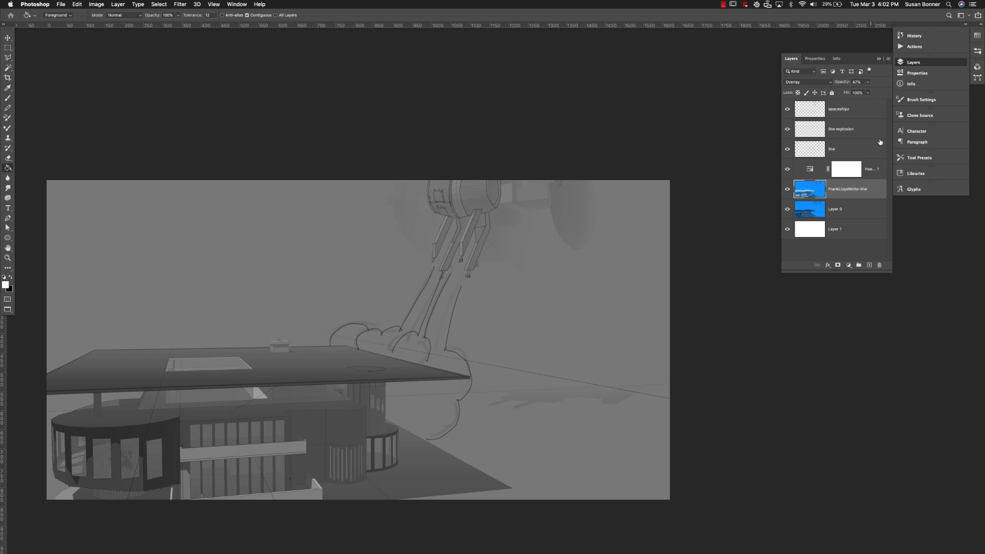
pyautogui.click(787, 190)
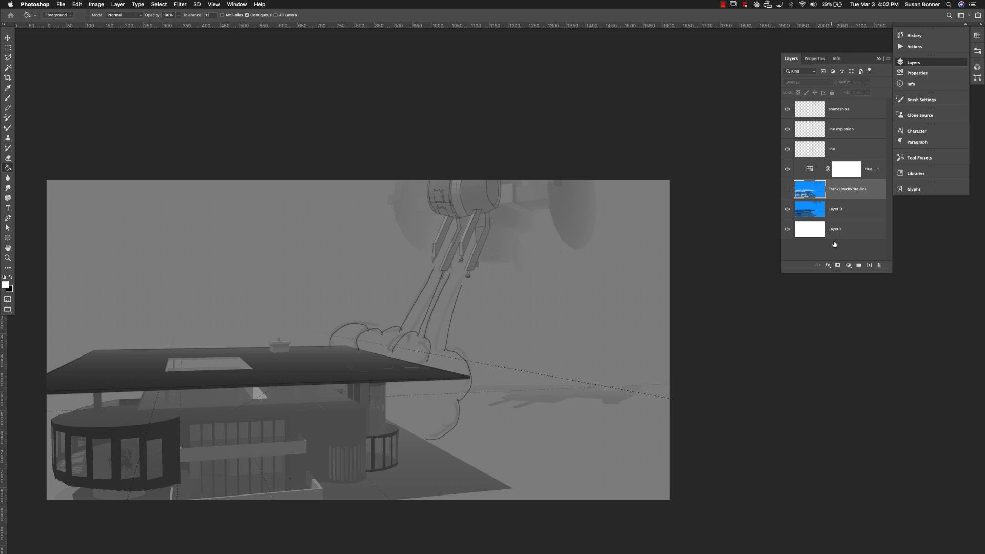
pyautogui.click(788, 209)
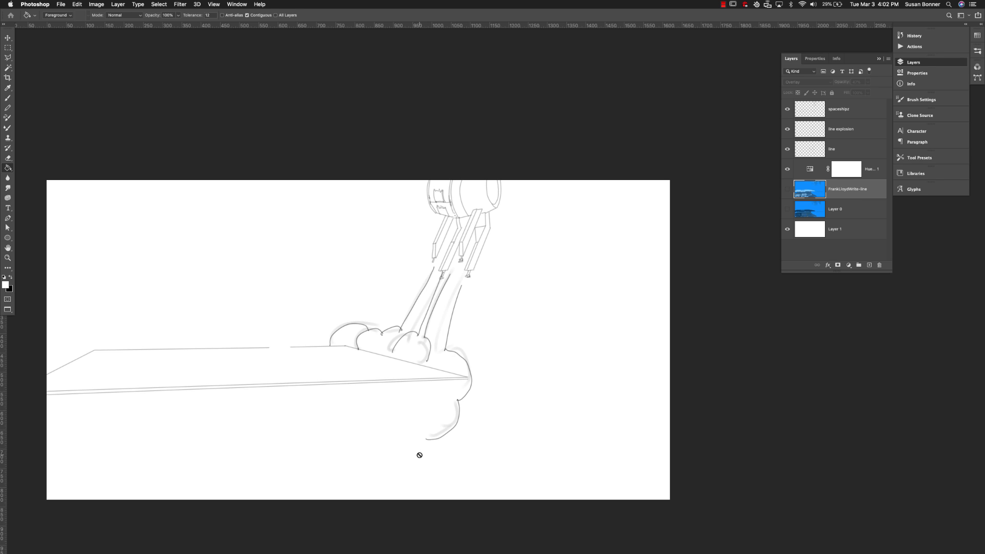
pyautogui.click(788, 189)
pyautogui.click(787, 209)
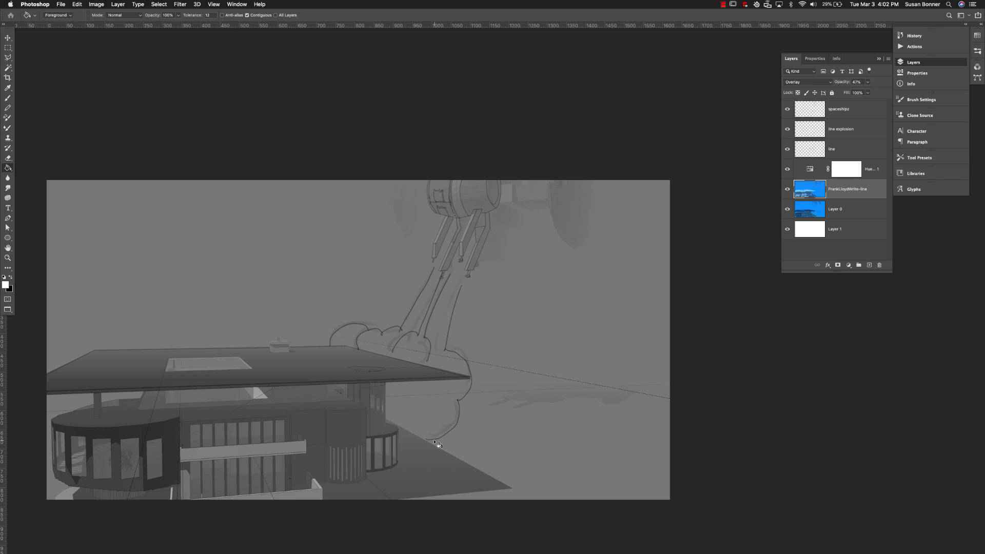
pyautogui.click(787, 208)
pyautogui.click(788, 189)
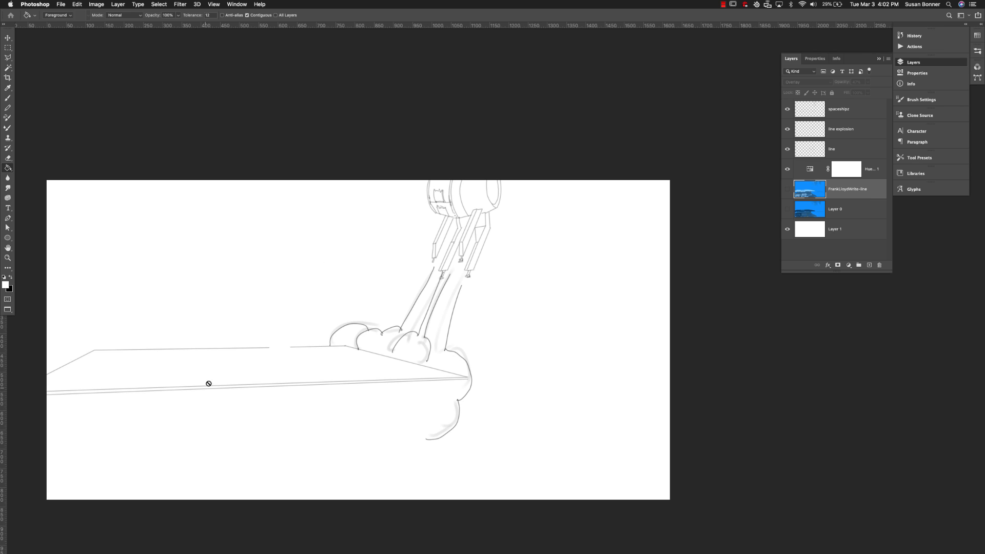
# - Shrink the Photoshop window, widen the Chrome window with the Sketchup lesson page, and review its instructions and pagoda examples
pyautogui.press('f')
pyautogui.press('f')
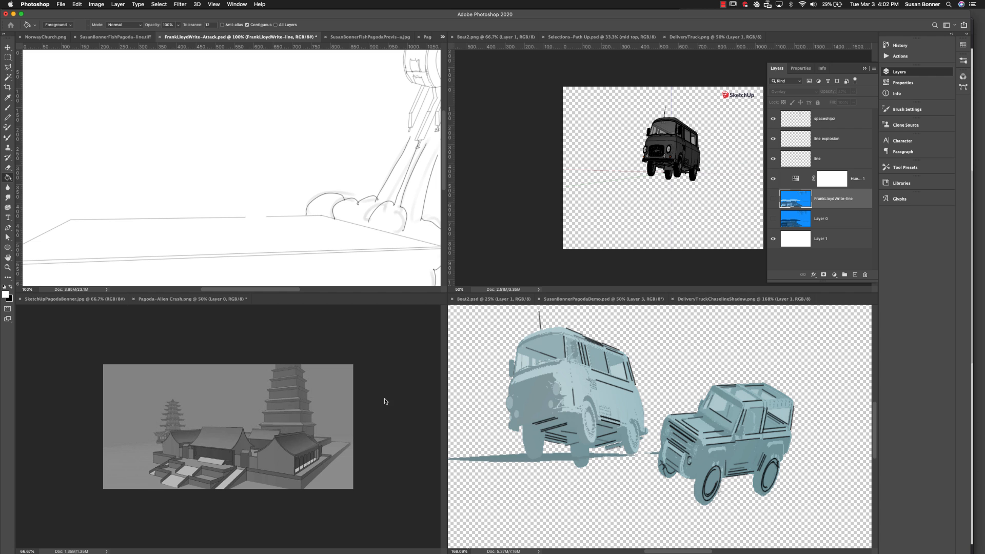
pyautogui.moveTo(970, 550)
pyautogui.mouseDown()
pyautogui.moveTo(662, 549)
pyautogui.moveTo(447, 505)
pyautogui.mouseUp()
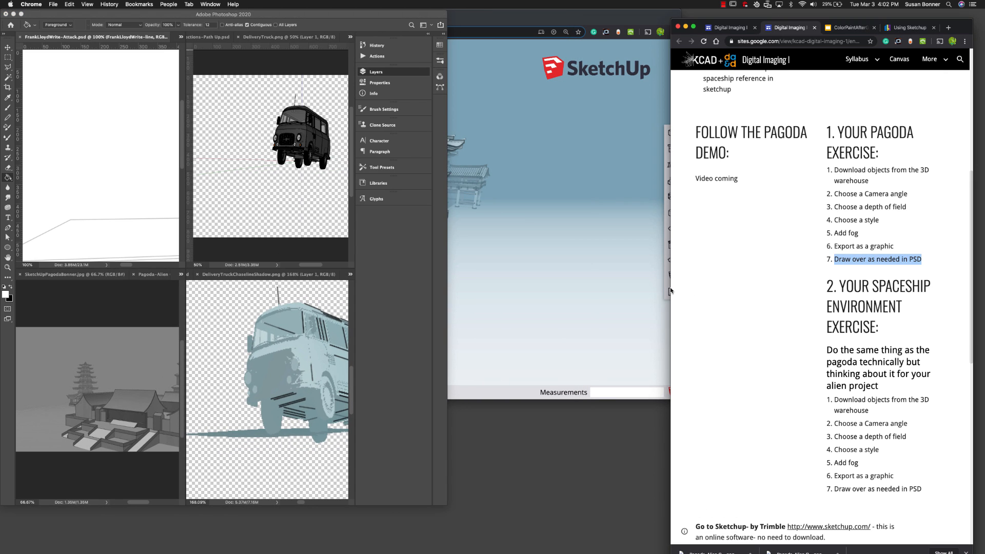
pyautogui.moveTo(673, 299); pyautogui.dragTo(440, 299)
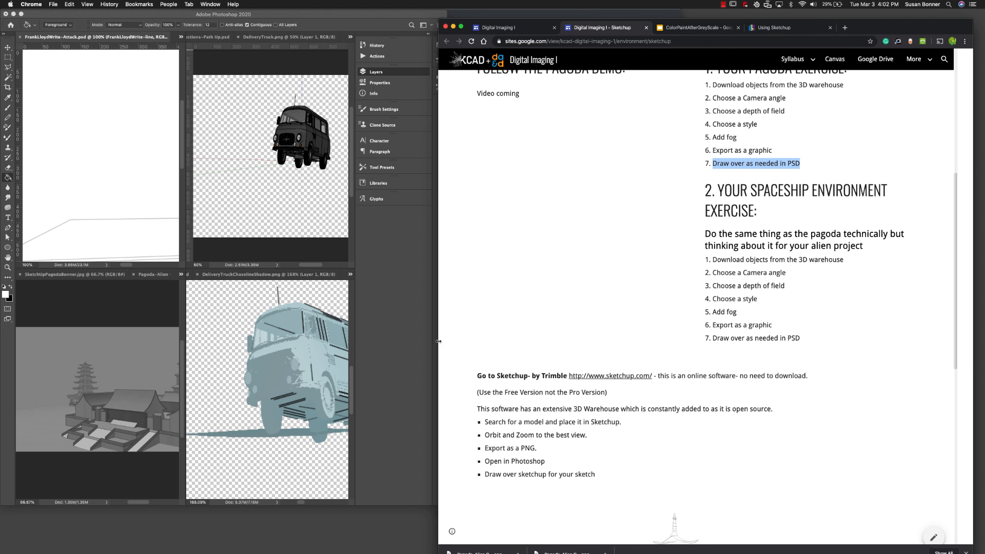
pyautogui.moveTo(970, 243); pyautogui.dragTo(962, 432)
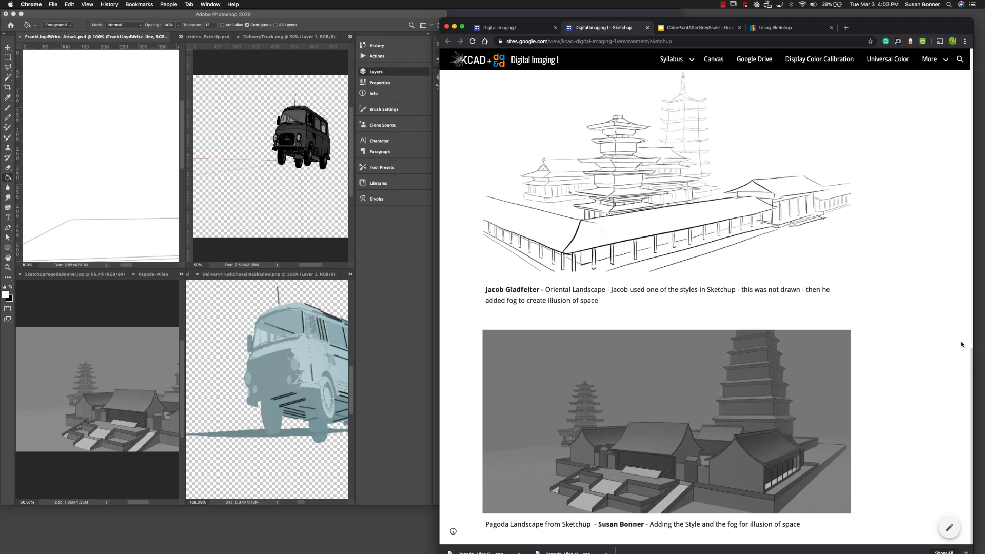
pyautogui.scroll(3, 970, 365)
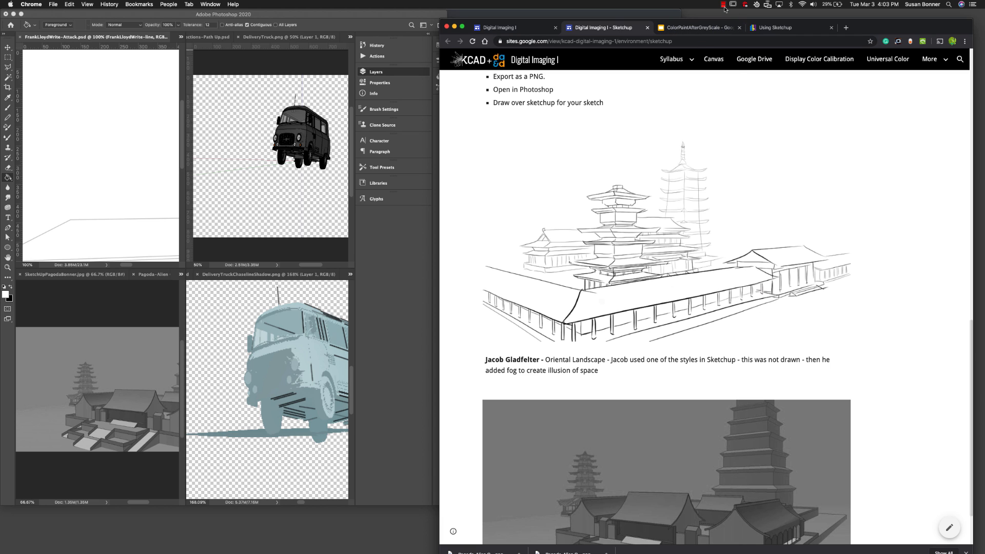
# - Switch back to Photoshop, enlarge its window, and view the whole FrankLloydWrite-Attack.psd line drawing in full-screen mode
pyautogui.click(130, 36)
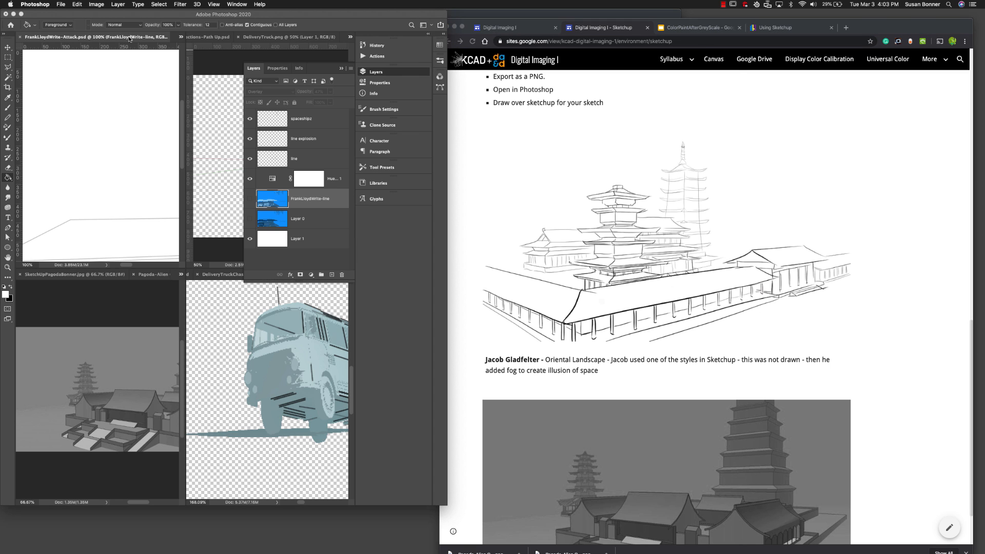
pyautogui.doubleClick(140, 15)
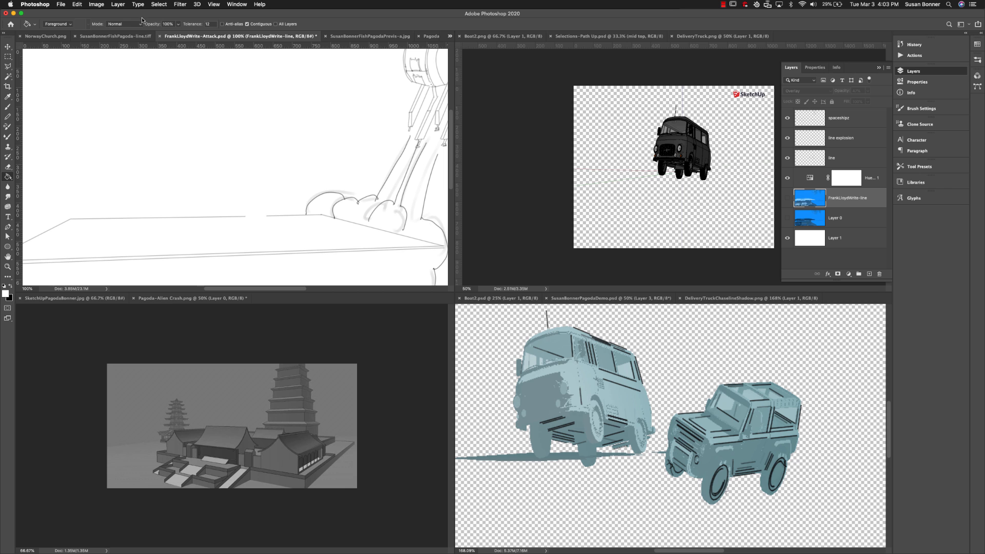
pyautogui.press('z')
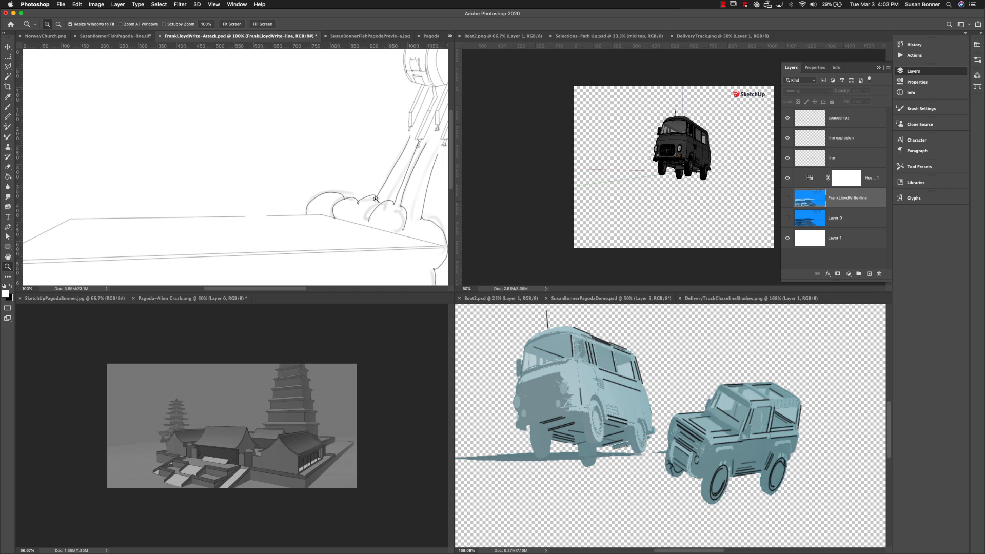
pyautogui.click(377, 201)
pyautogui.press('f')
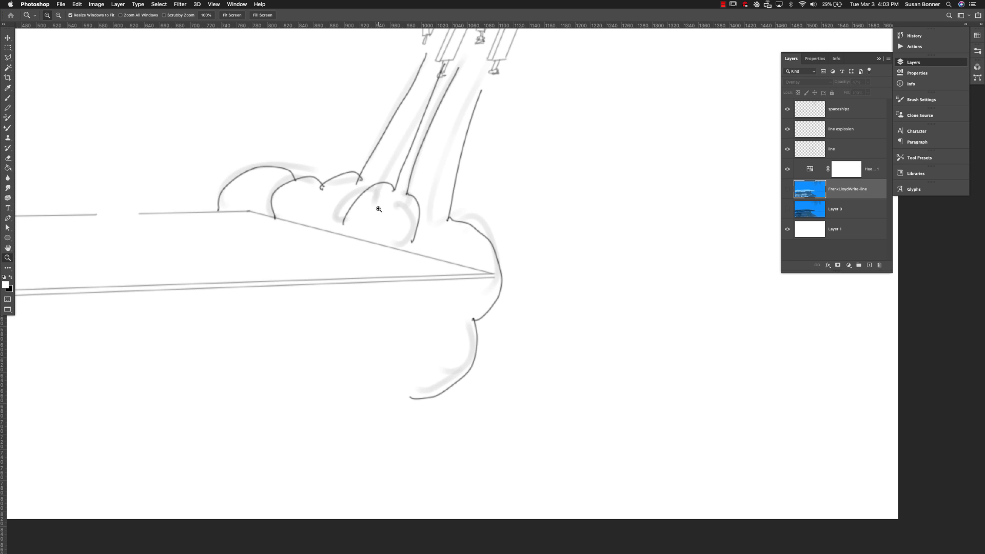
pyautogui.keyDown('alt'); pyautogui.click(426, 247); pyautogui.keyUp('alt')
pyautogui.keyDown('alt'); pyautogui.click(428, 247); pyautogui.keyUp('alt')
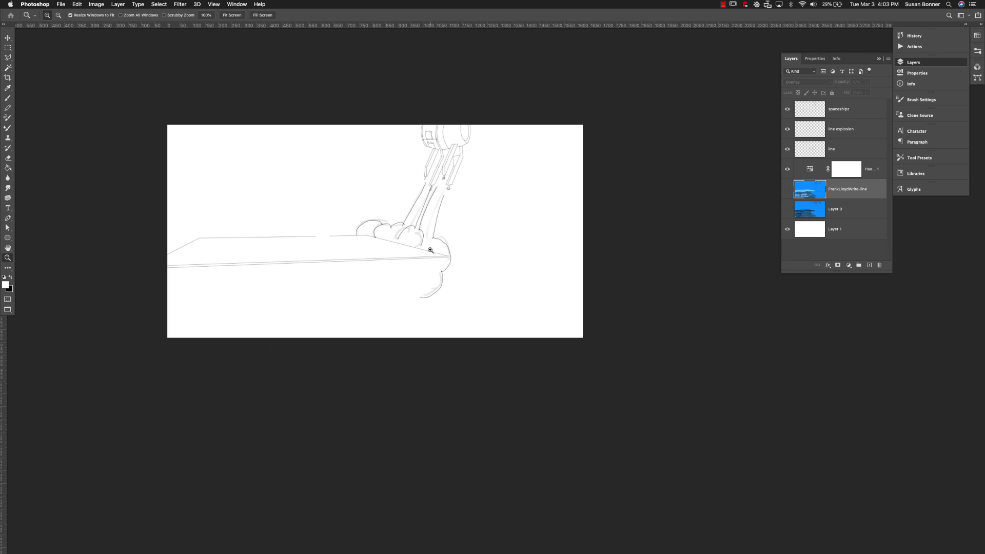